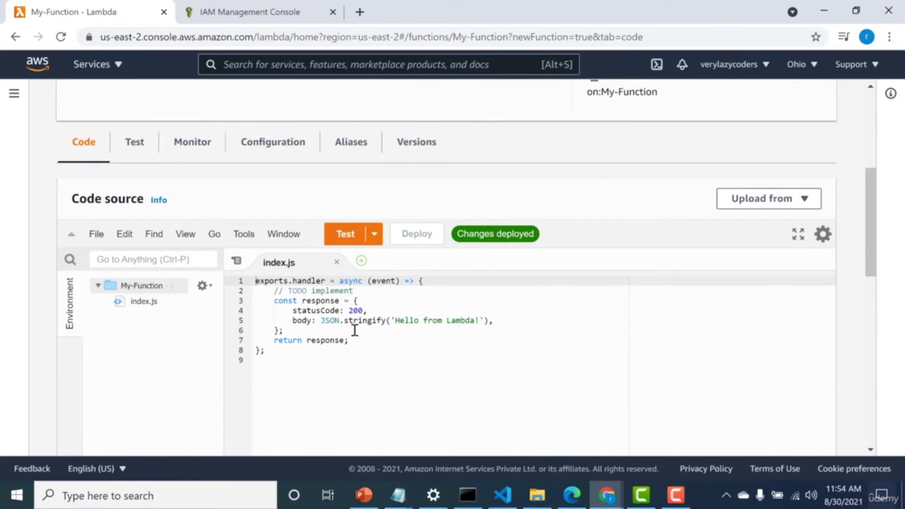
Change the response body string in index.js to 'Hello from Lambda! version-1' and deploy the code.
left_click(477, 320)
type("ve")
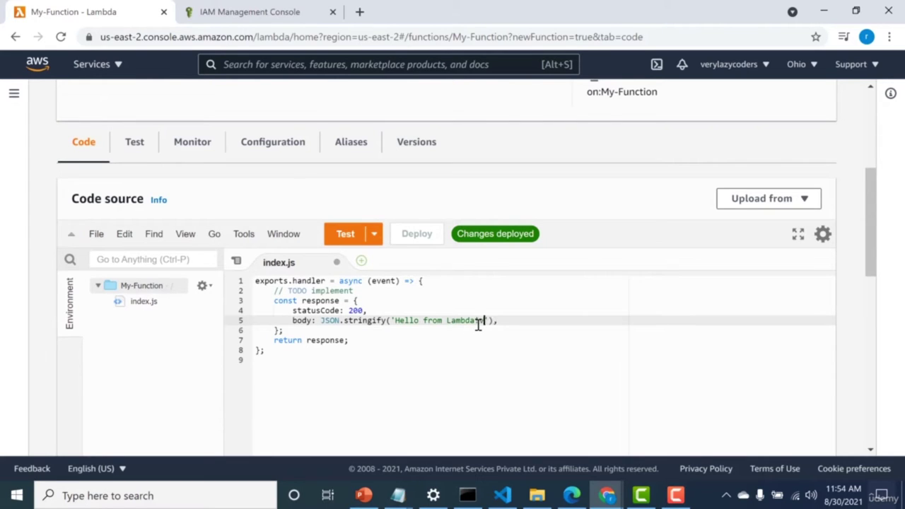
type("rsion-1")
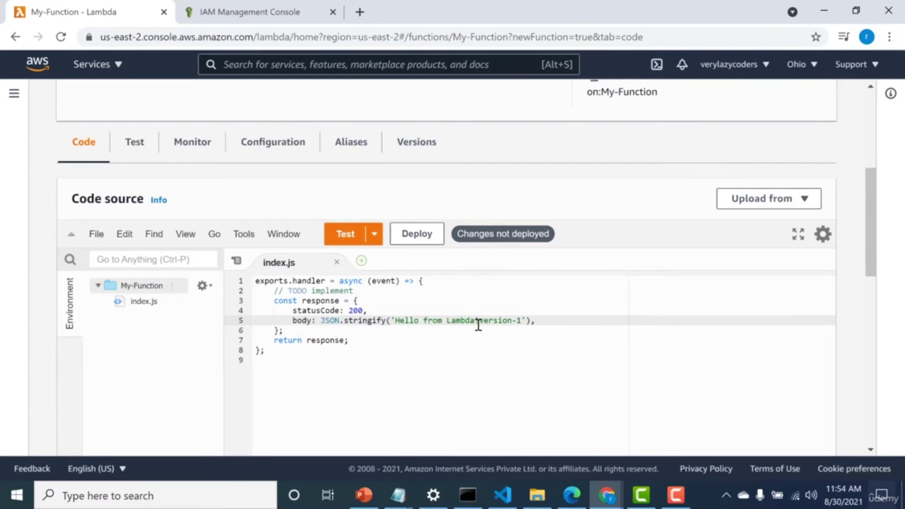
left_click(478, 320)
key("BackSpace")
type("!")
left_click_drag(485, 320, 522, 319)
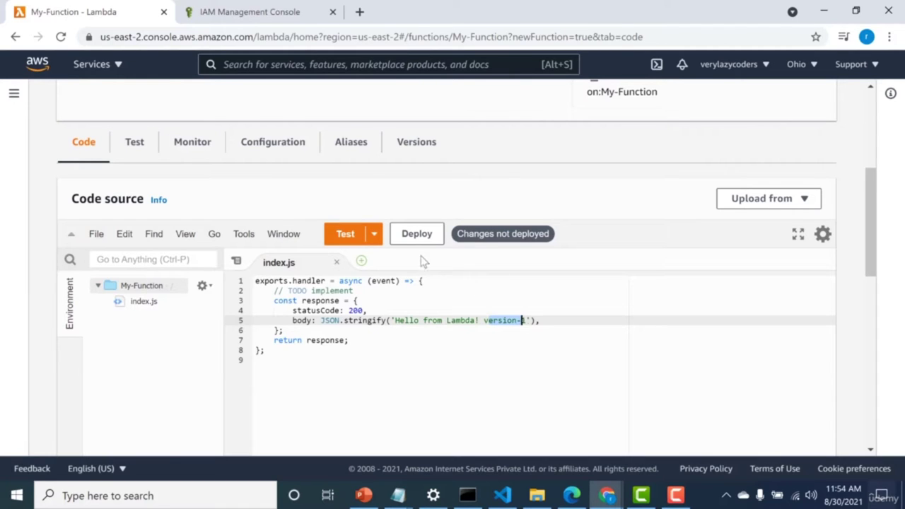
left_click(409, 234)
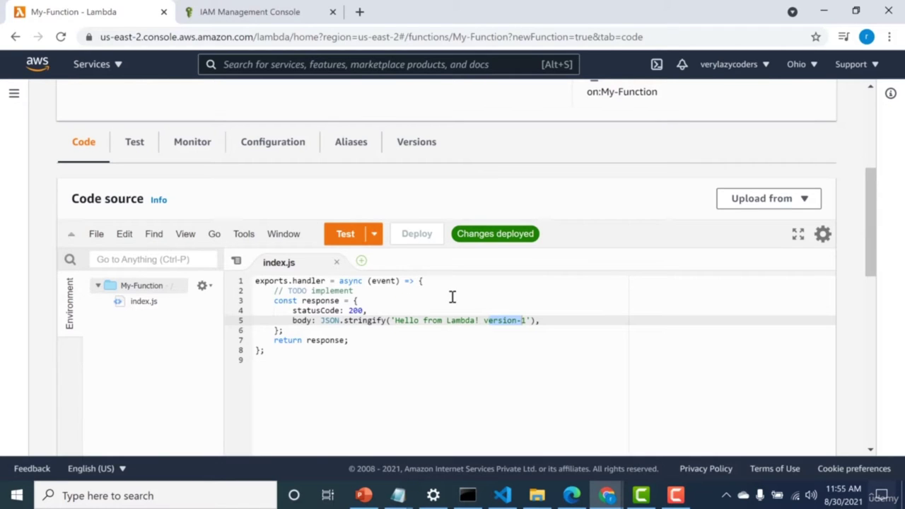
Publish a new version of My-Function with the description version-1.
left_click(426, 144)
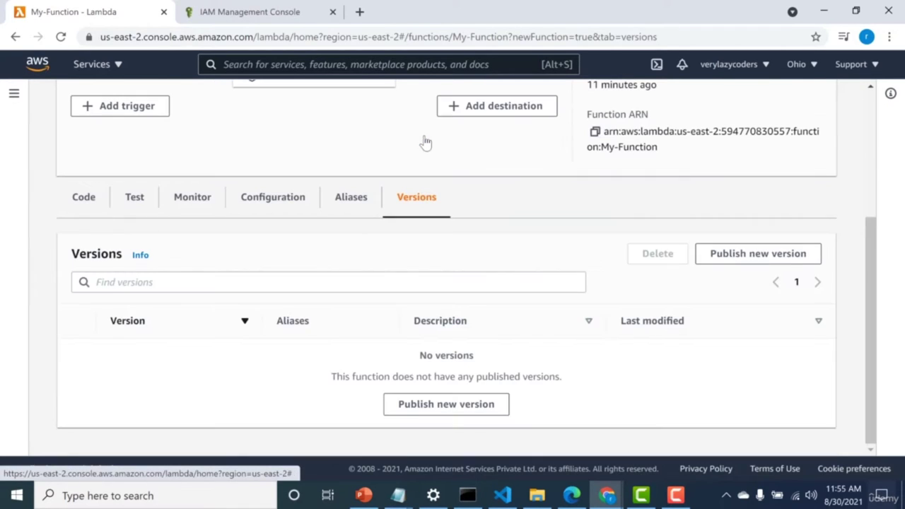
scroll(877, 117, "up", 3)
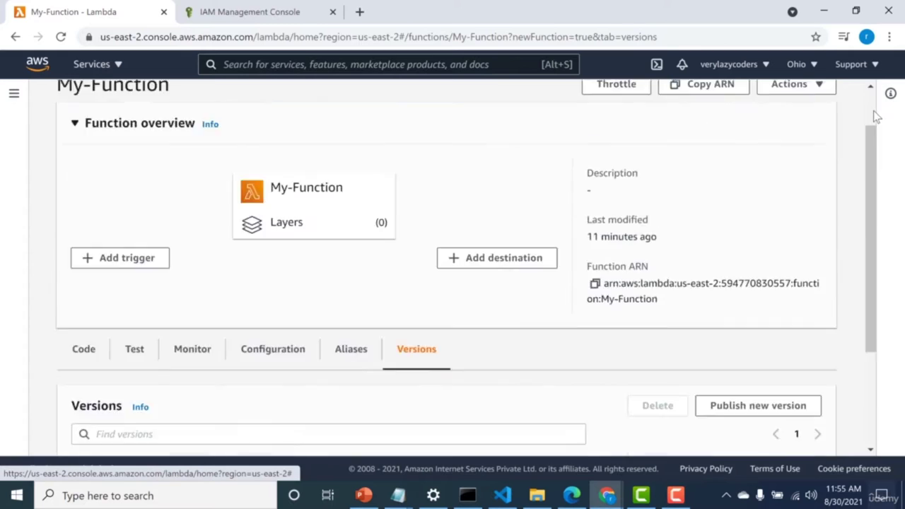
left_click(797, 142)
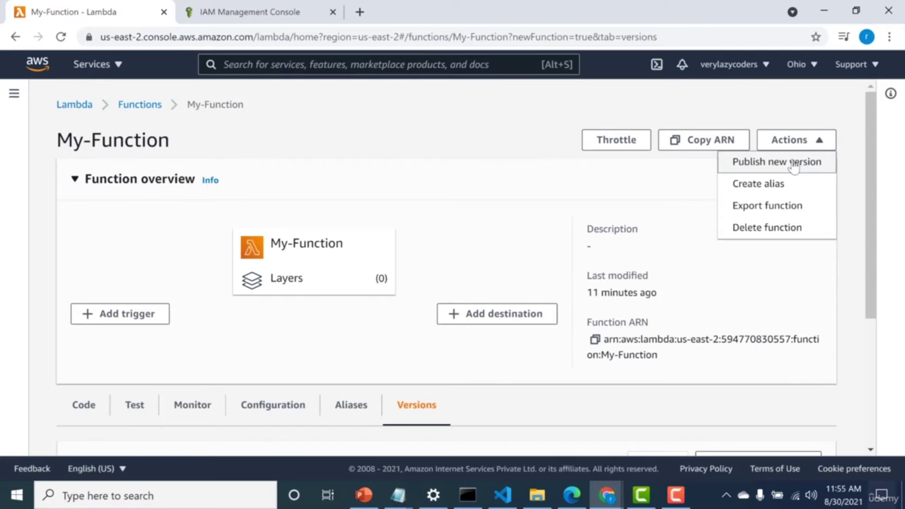
left_click(795, 164)
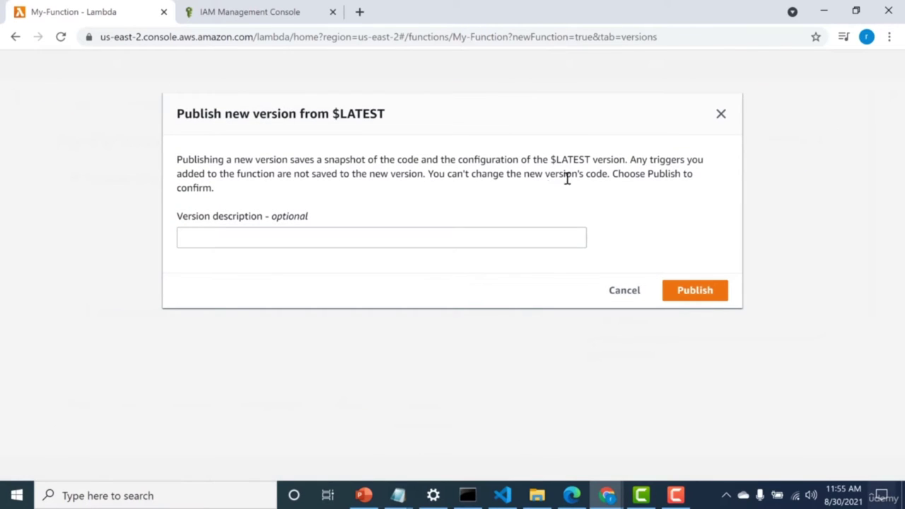
left_click(240, 244)
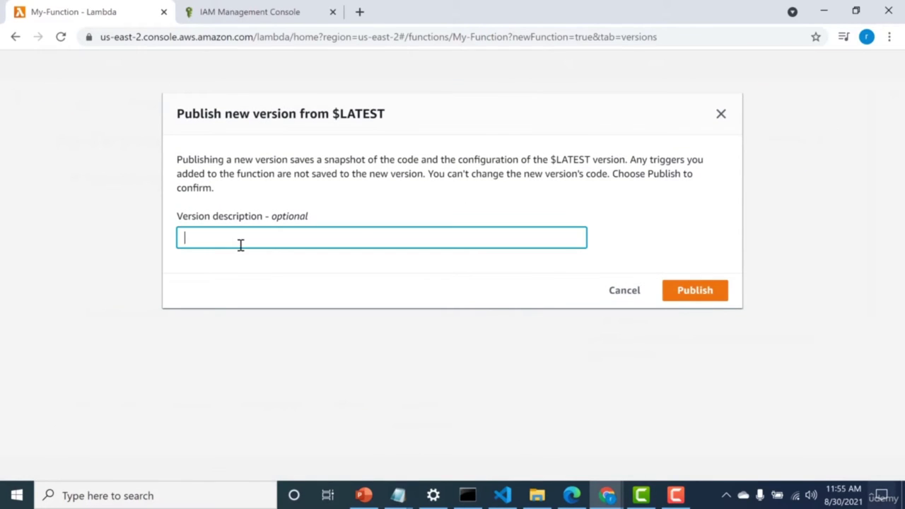
type("version-1")
left_click(689, 291)
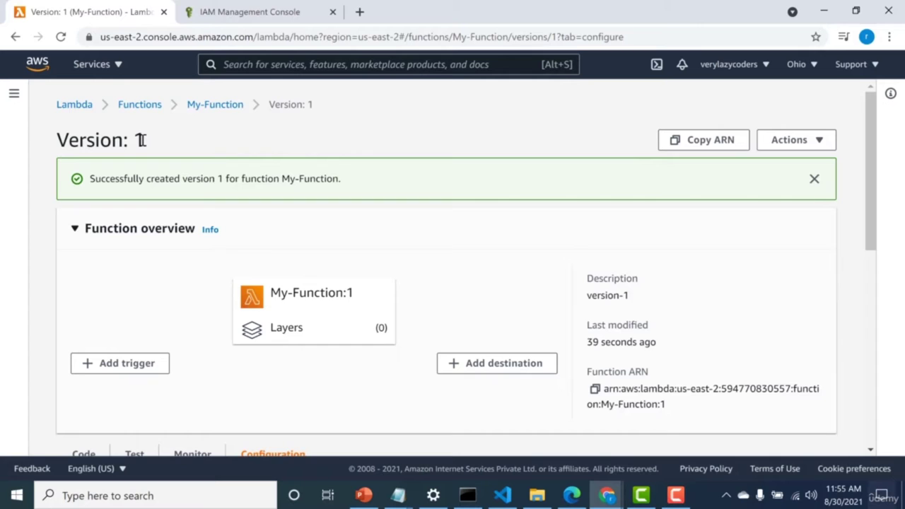
Examine the read-only code preview of published version 1 of My-Function.
left_click(869, 274)
mouse_move(869, 273)
left_mouse_down()
mouse_move(869, 282)
mouse_move(869, 259)
left_mouse_up()
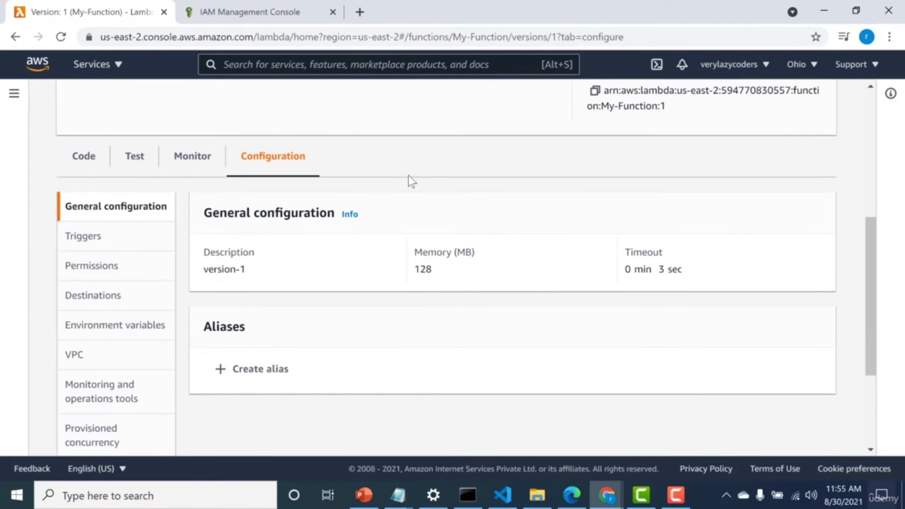
left_click(92, 165)
scroll(367, 297, "down", 2)
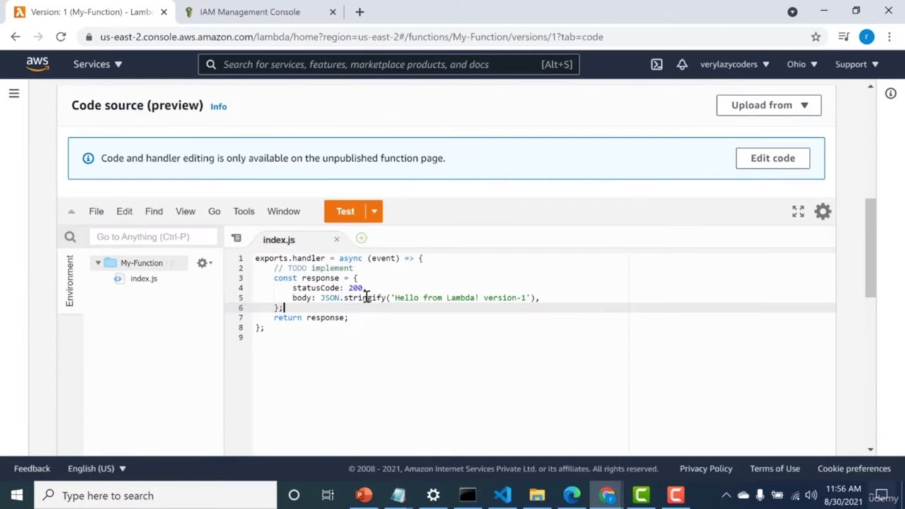
left_click(359, 331)
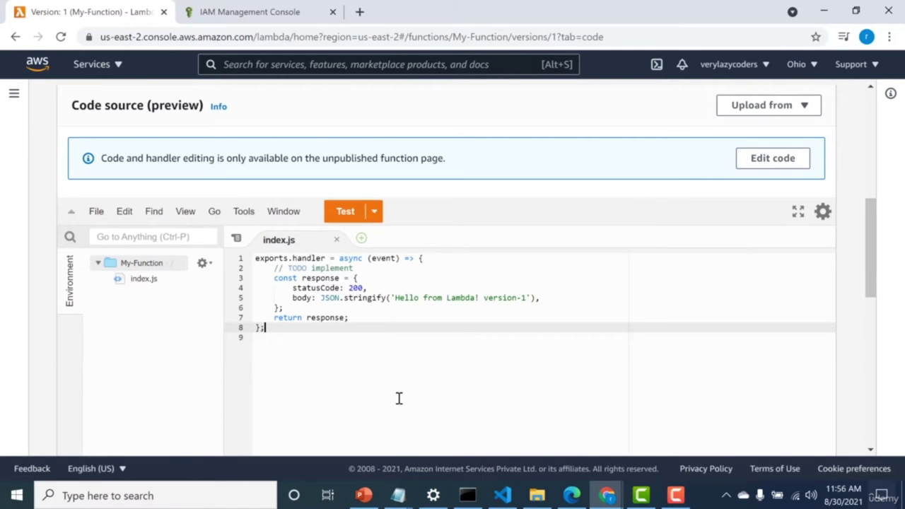
Check the memory and timeout settings in version 1's general configuration, and dismiss the success notification.
left_click_drag(870, 283, 869, 197)
scroll(480, 264, "down", 2)
left_click(262, 282)
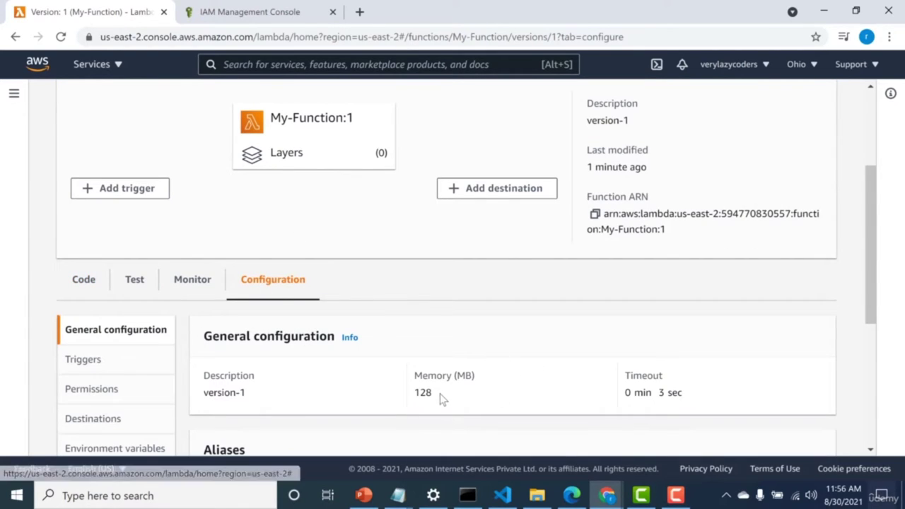
double_click(442, 394)
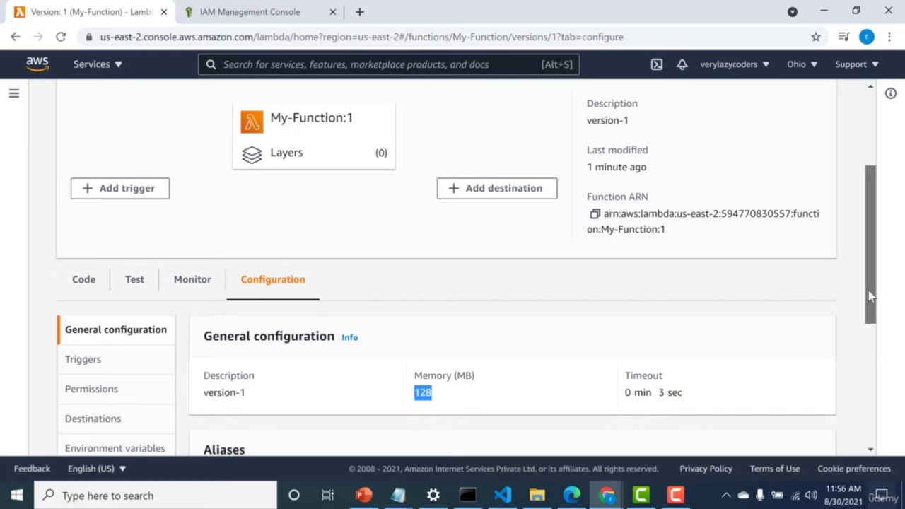
scroll(656, 309, "down", 1)
double_click(644, 309)
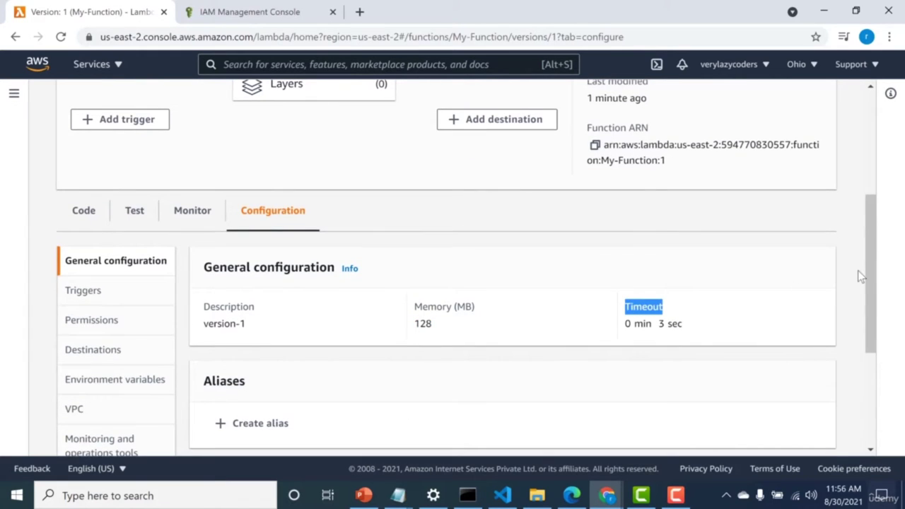
left_click(875, 188)
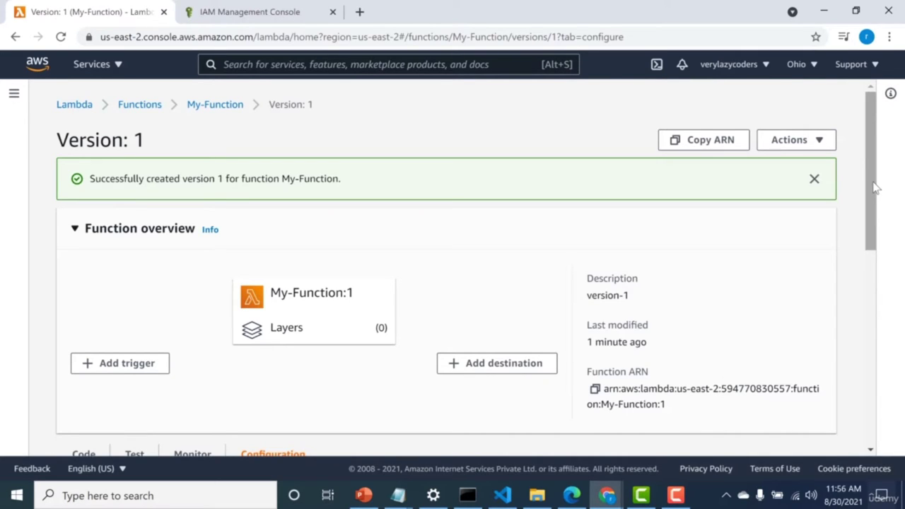
left_click(813, 180)
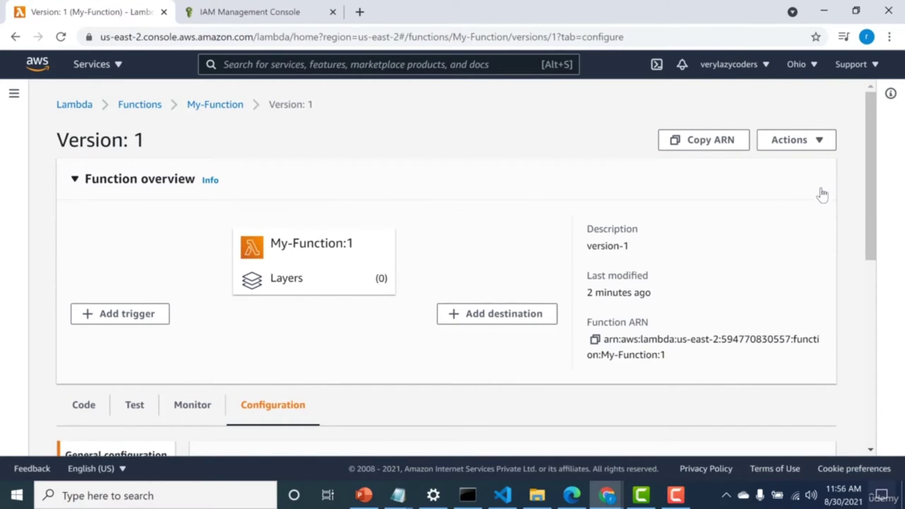
Open version 1 from My-Function's list of published versions, and return to the unpublished function page.
left_click_drag(872, 216, 876, 188)
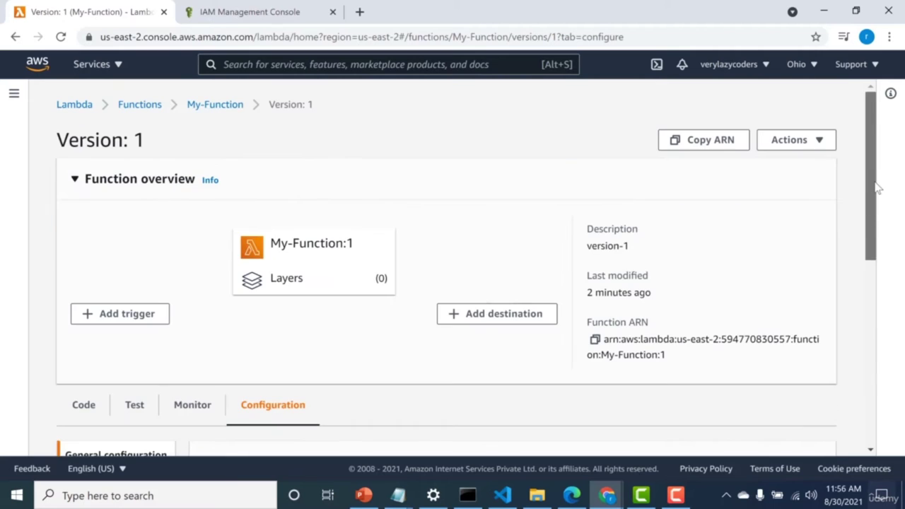
left_click(816, 145)
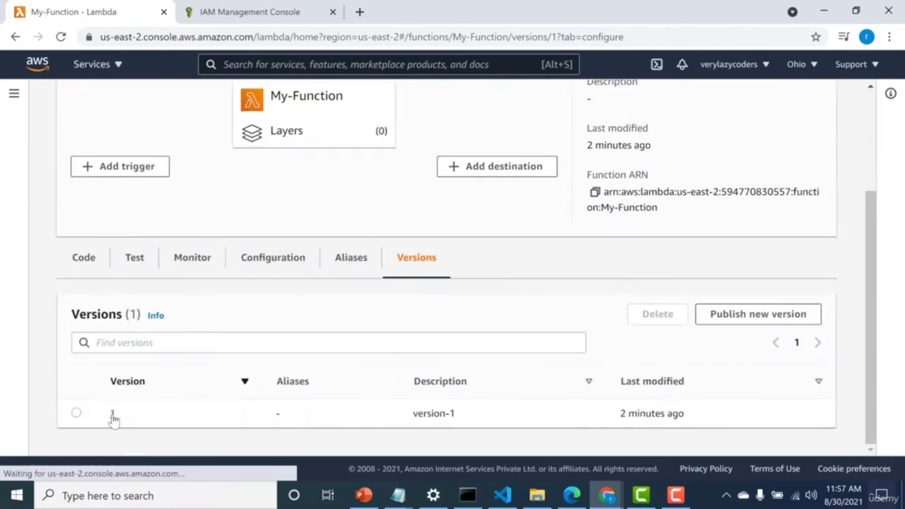
left_click(113, 417)
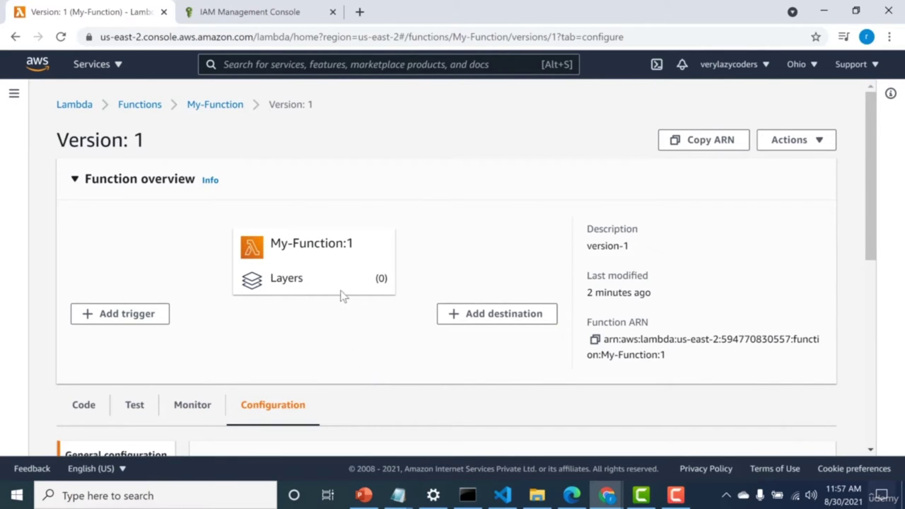
left_click(208, 110)
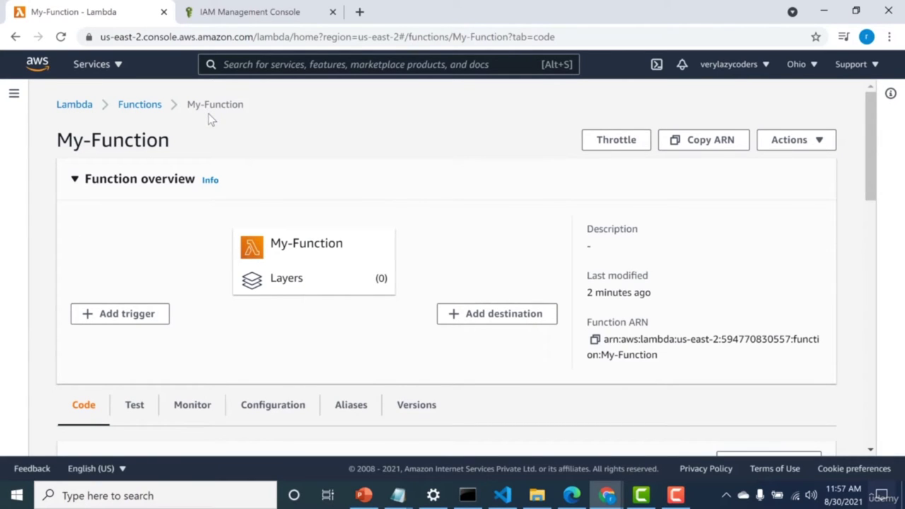
Review My-Function's editable index.js code and its list of published versions, and return to the code.
left_click_drag(869, 141, 870, 244)
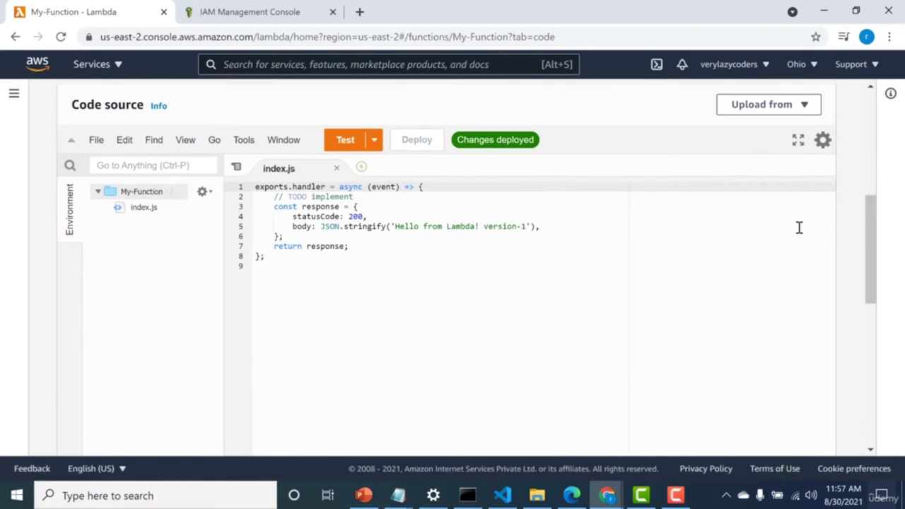
left_click(526, 227)
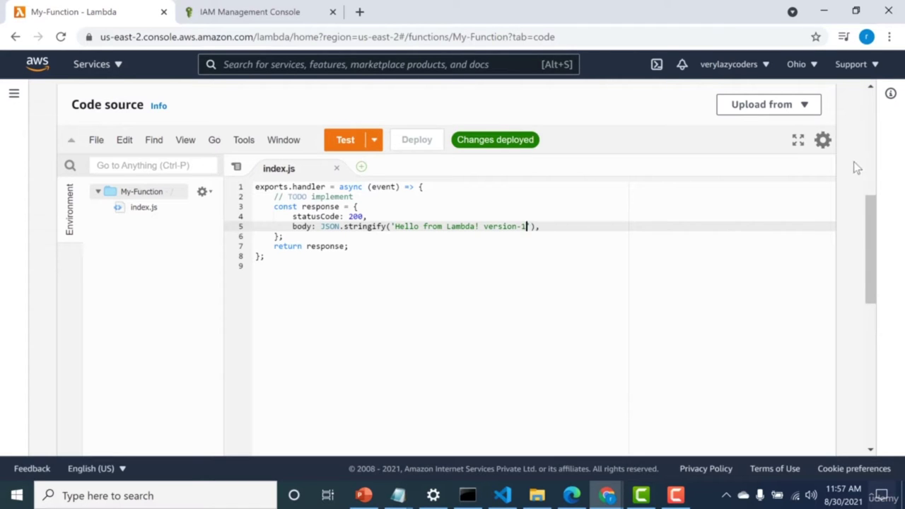
scroll(868, 160, "up", 5)
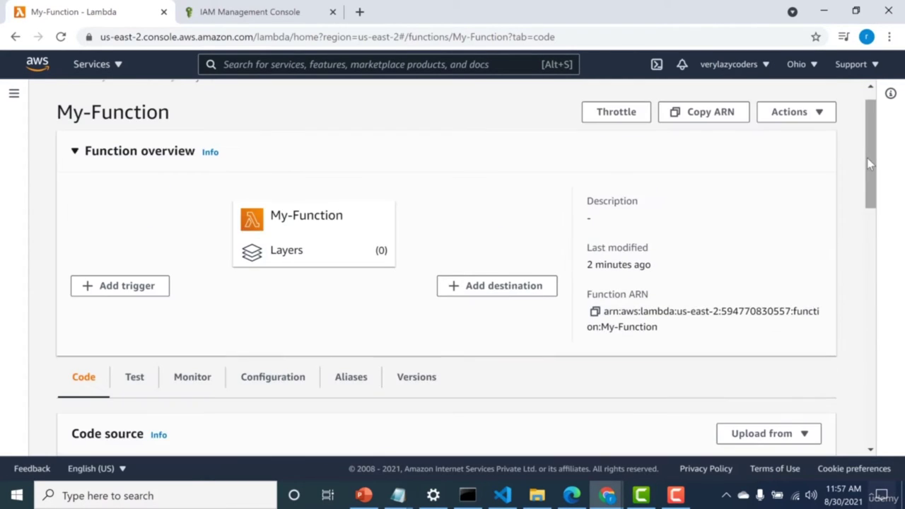
left_click(418, 329)
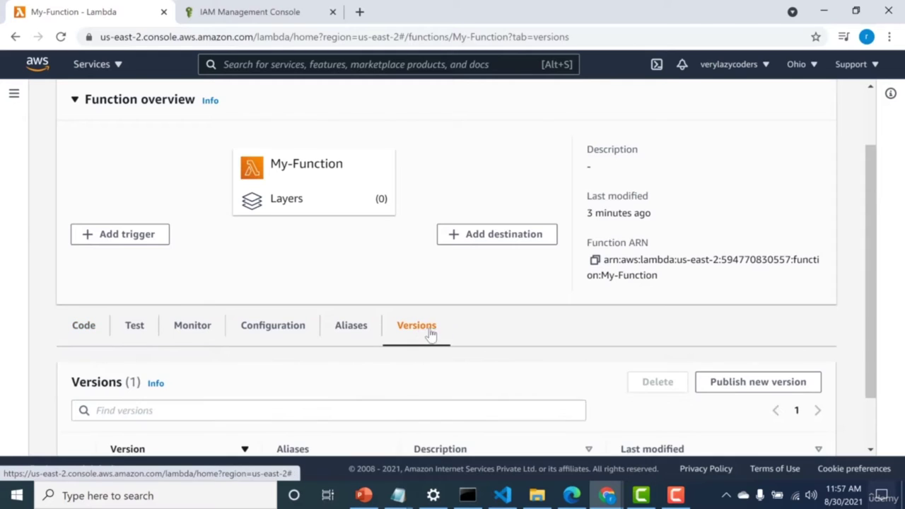
left_click_drag(871, 204, 838, 256)
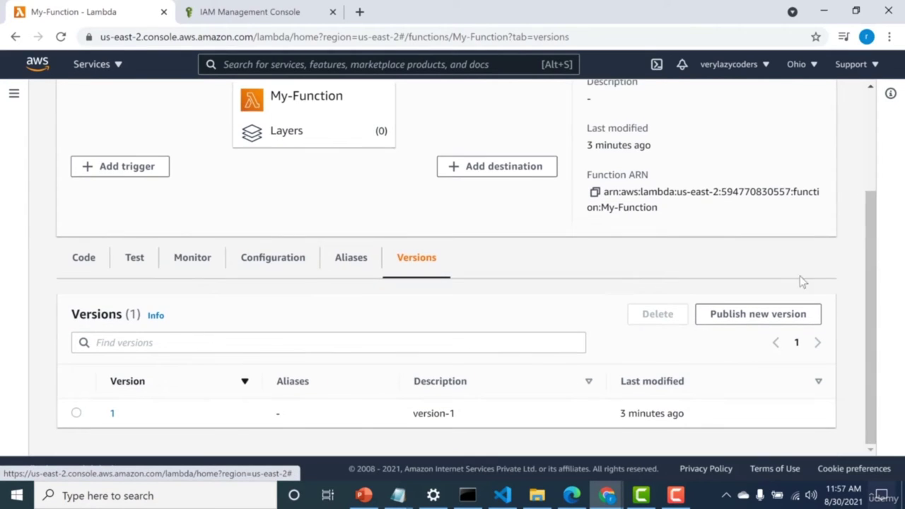
left_click(82, 271)
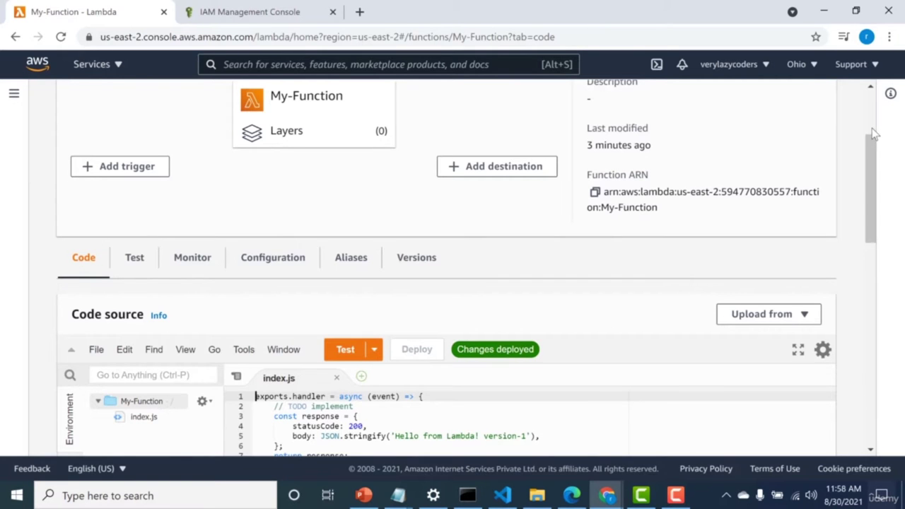
Try to publish another version of My-Function with the description version2, without changing the code.
scroll(874, 134, "up", 3)
left_click(795, 144)
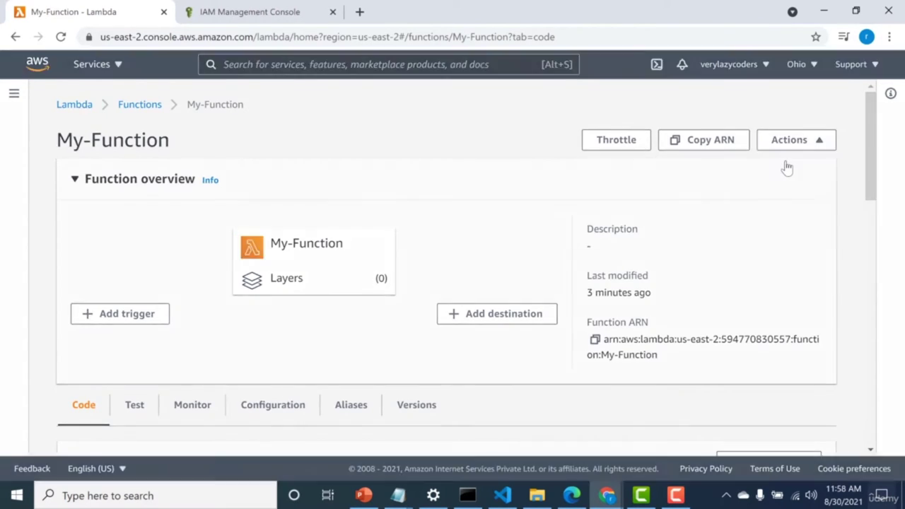
left_click(786, 168)
left_click(508, 242)
type("version2")
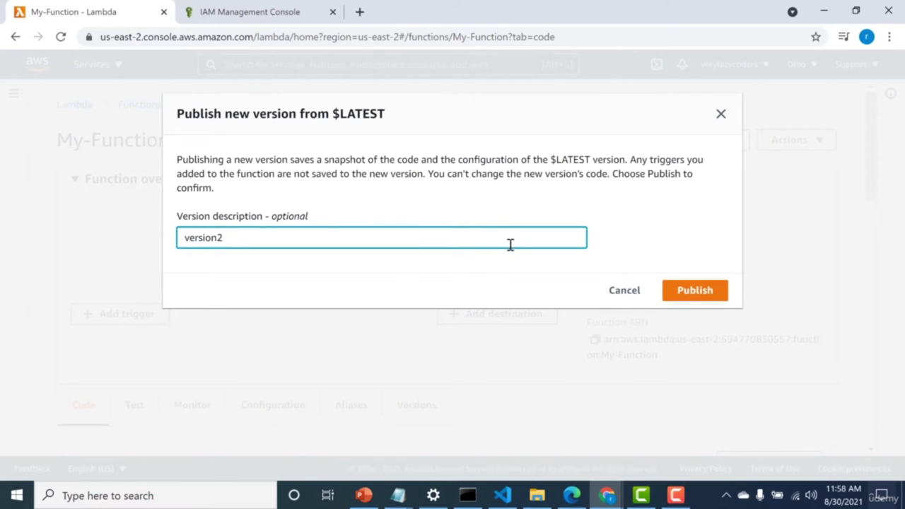
left_click(696, 292)
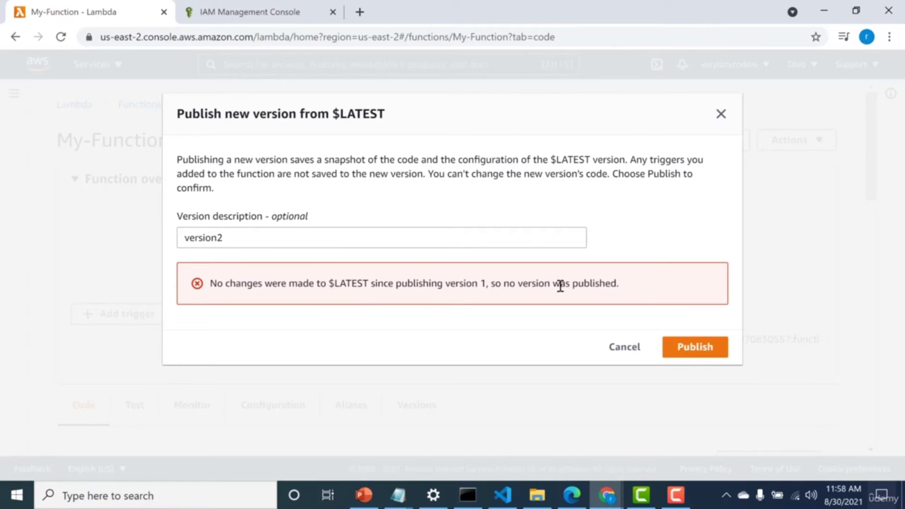
left_click(619, 347)
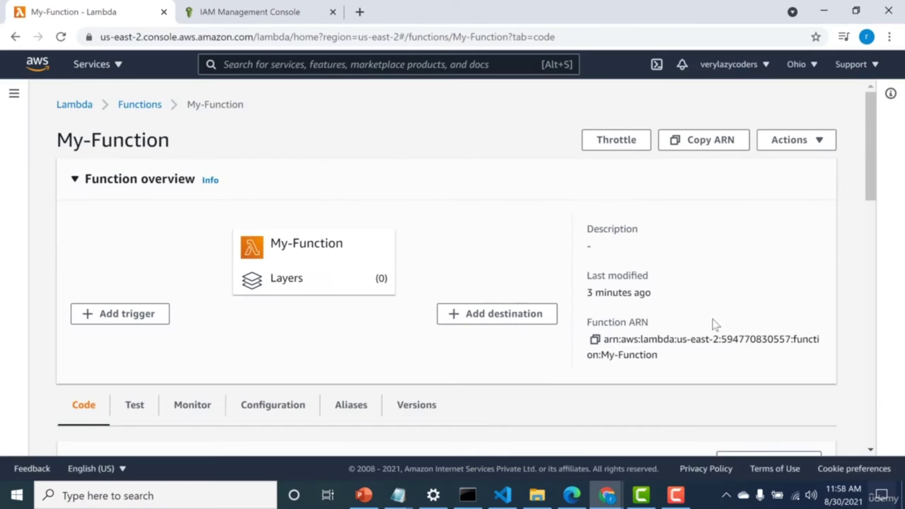
Change the response body string in index.js to 'Hello from Lambda! version-2' and deploy the code.
scroll(876, 288, "down", 5)
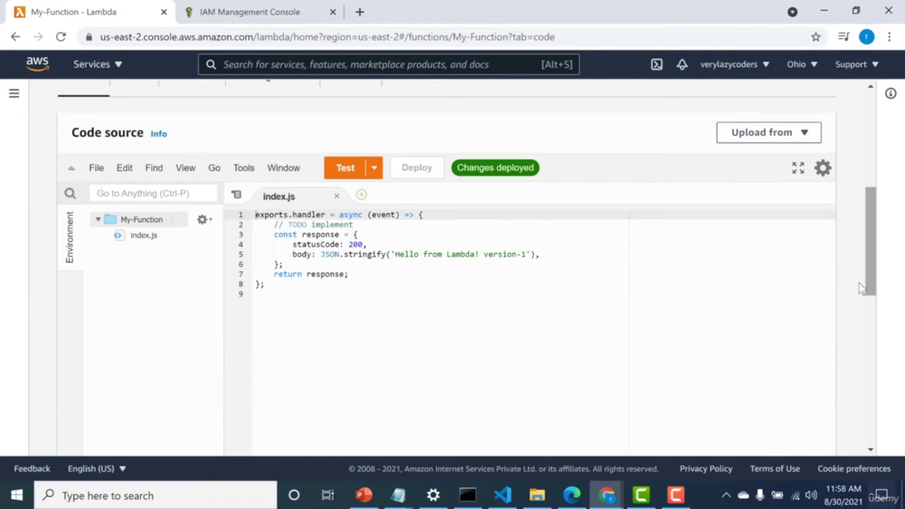
left_click(525, 255)
key("BackSpace")
type("2")
left_click(415, 170)
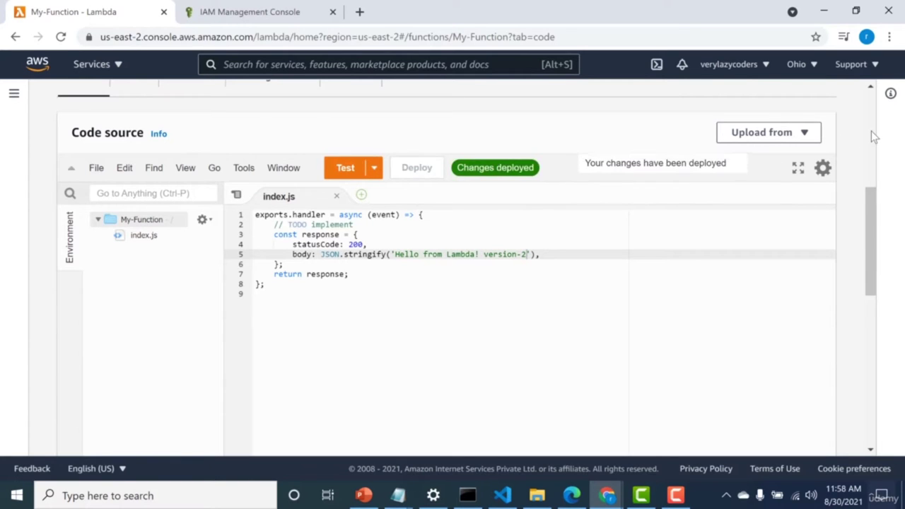
Publish a new version of the function from $LATEST with the description version2.
scroll(873, 138, "up", 5)
left_click(790, 140)
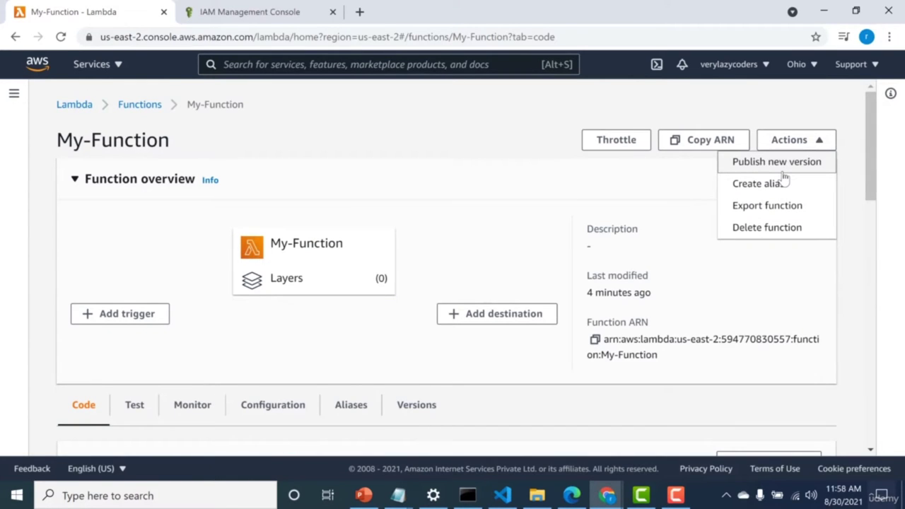
left_click(778, 169)
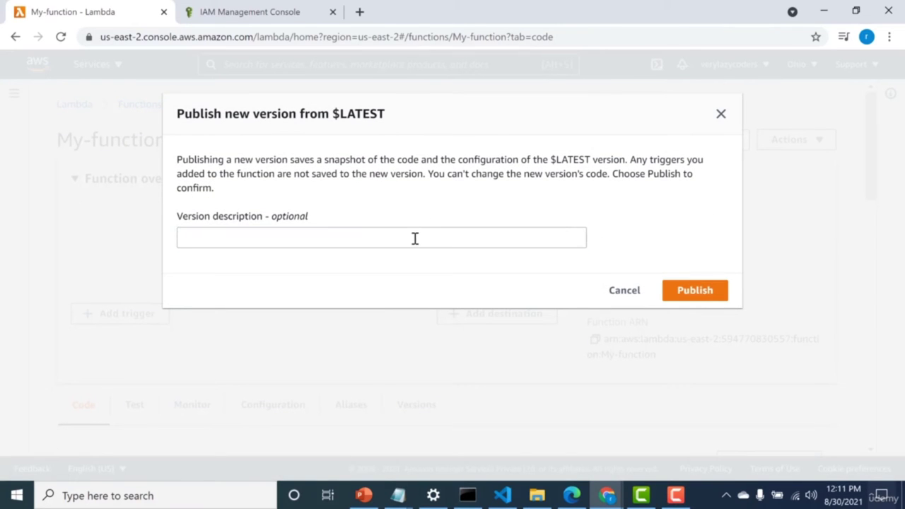
left_click(415, 238)
type("vers")
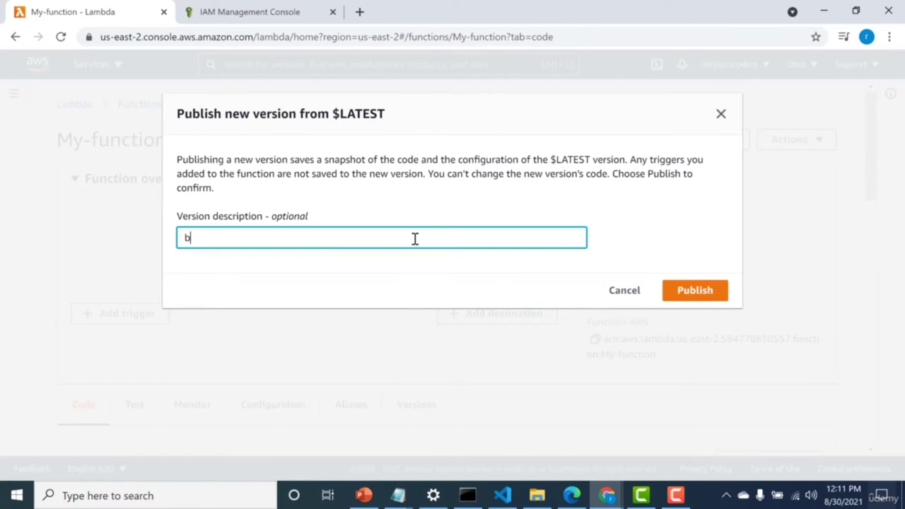
type("ion")
key("BackSpace")
key("BackSpace")
key("BackSpace")
type("ion2b")
left_click(692, 297)
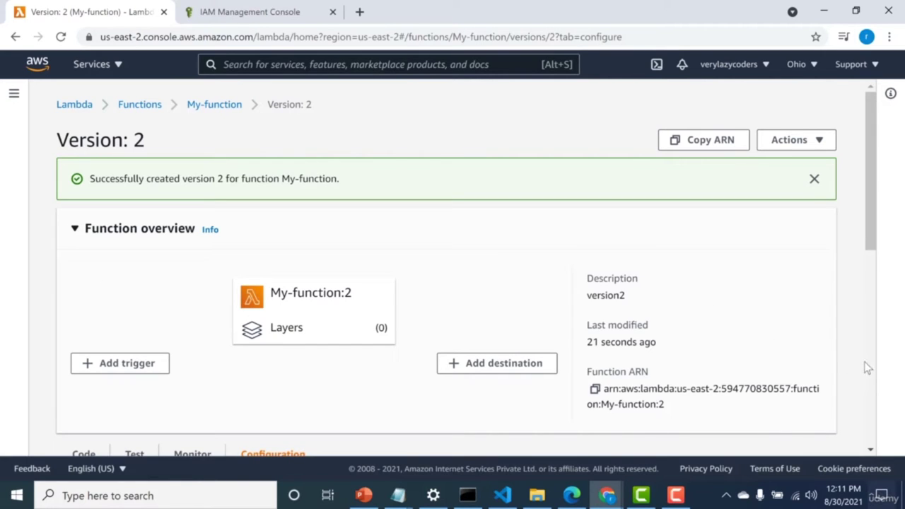
Return to the unpublished function page and open version 2 from its list of published versions.
left_click(214, 105)
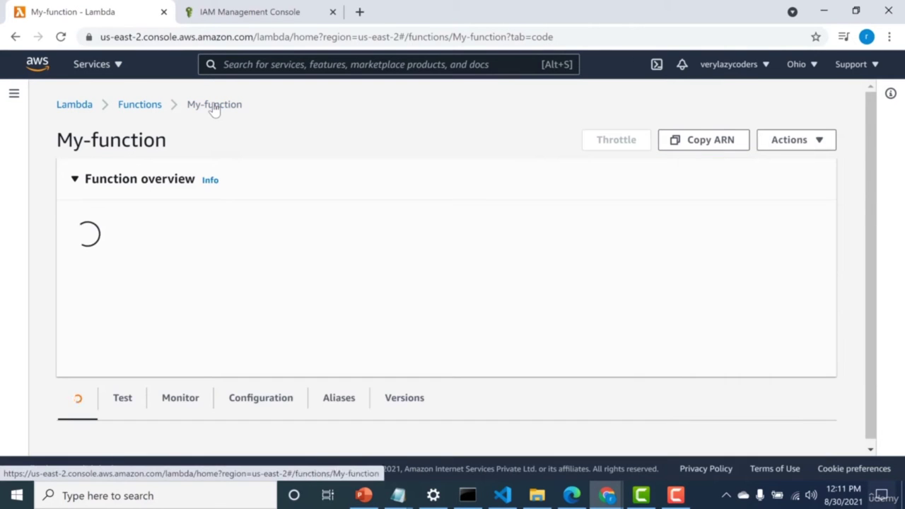
left_click(417, 414)
scroll(867, 395, "down", 3)
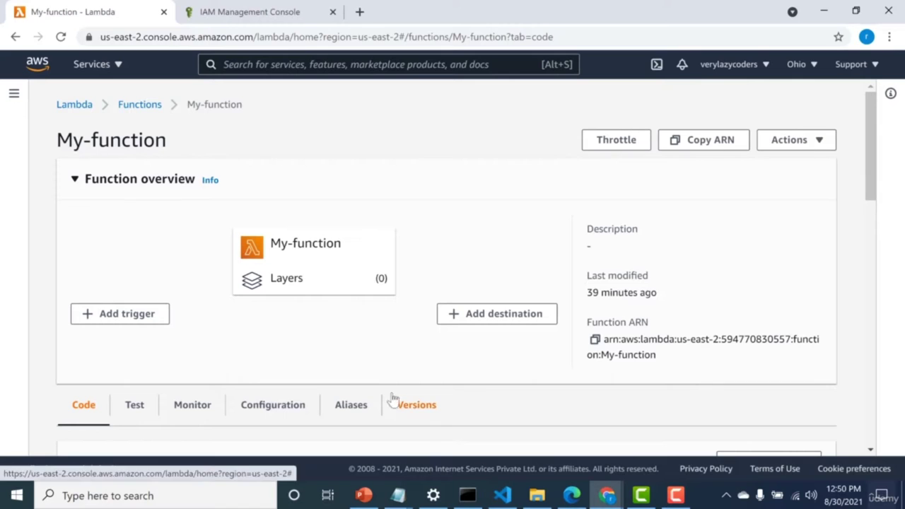
left_click(432, 420)
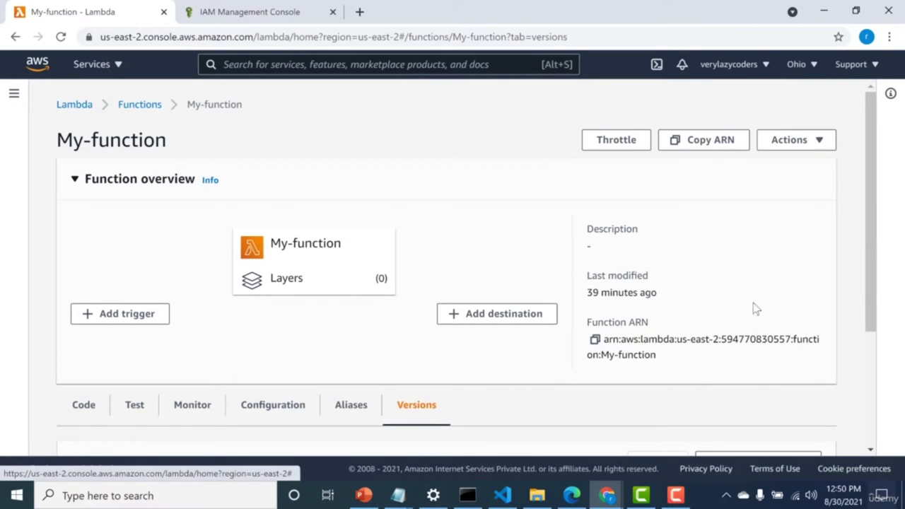
scroll(868, 352, "down", 3)
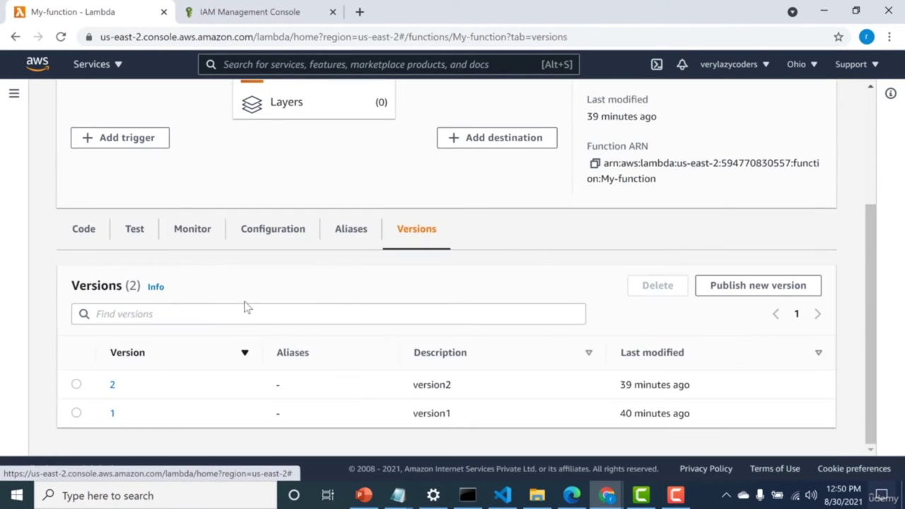
left_click(113, 384)
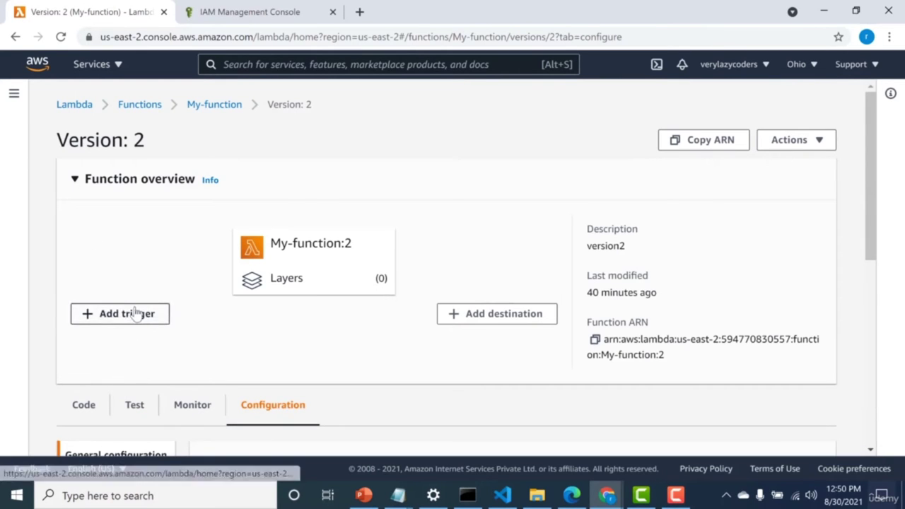
Add an API Gateway trigger to version 2 that creates a new HTTP API with Open security.
left_click(135, 313)
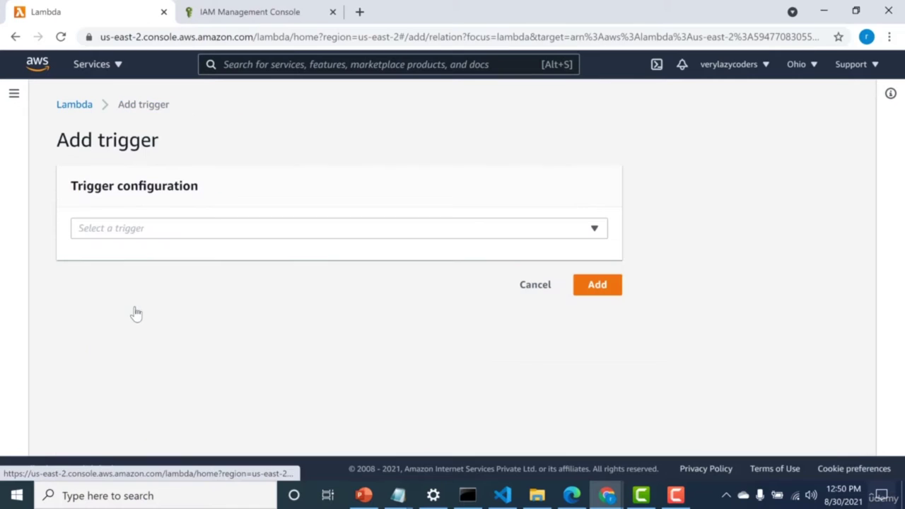
left_click(172, 234)
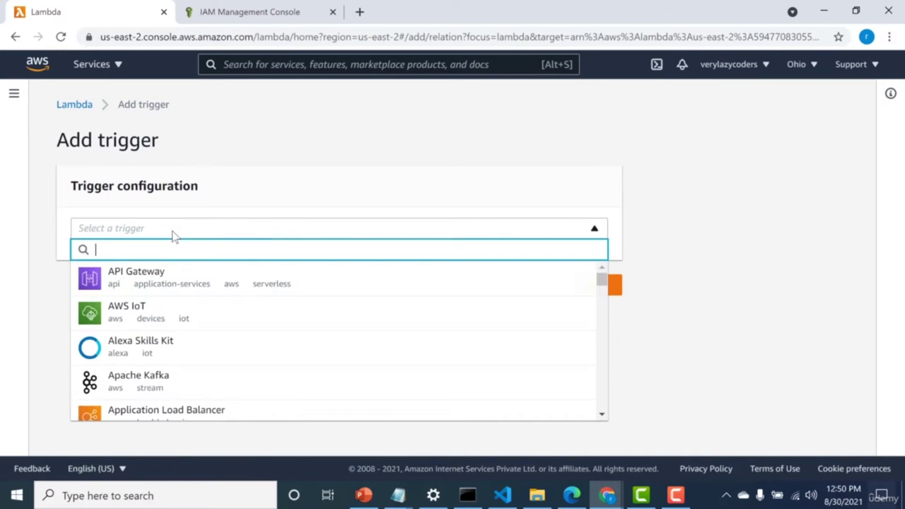
left_click(161, 275)
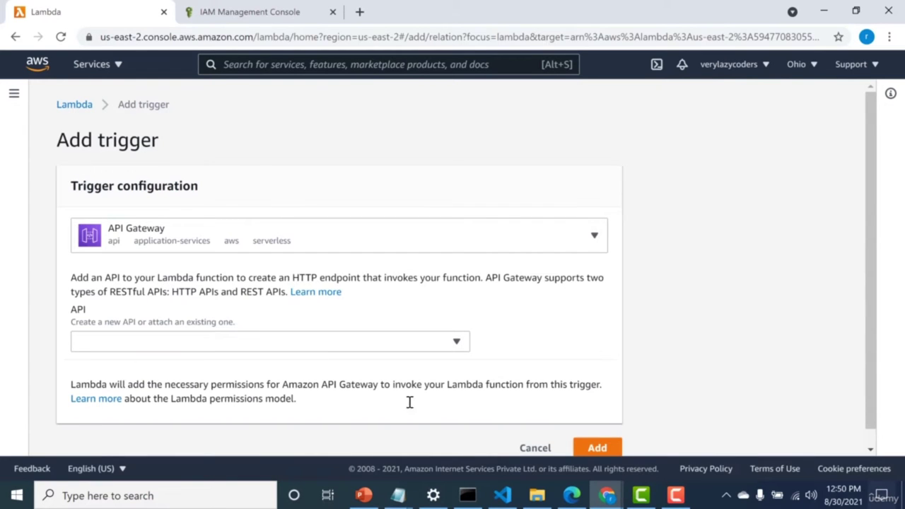
left_click(871, 446)
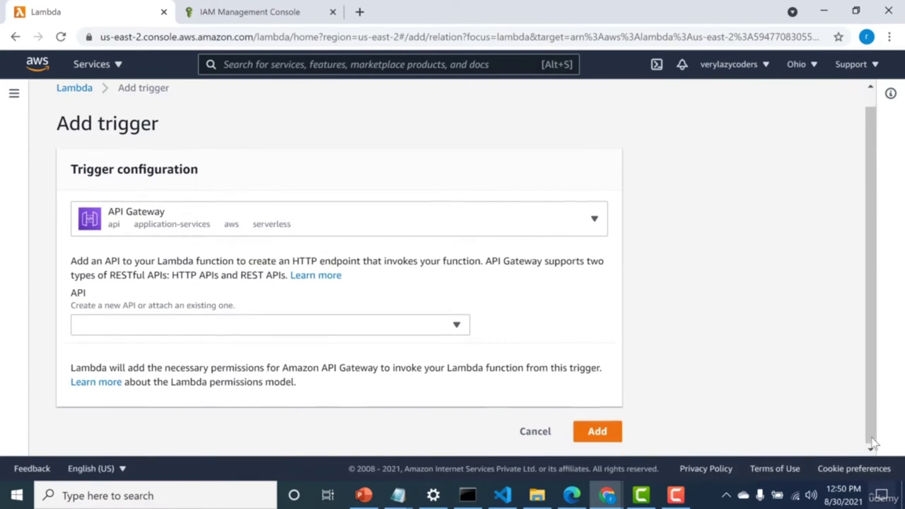
left_click(417, 324)
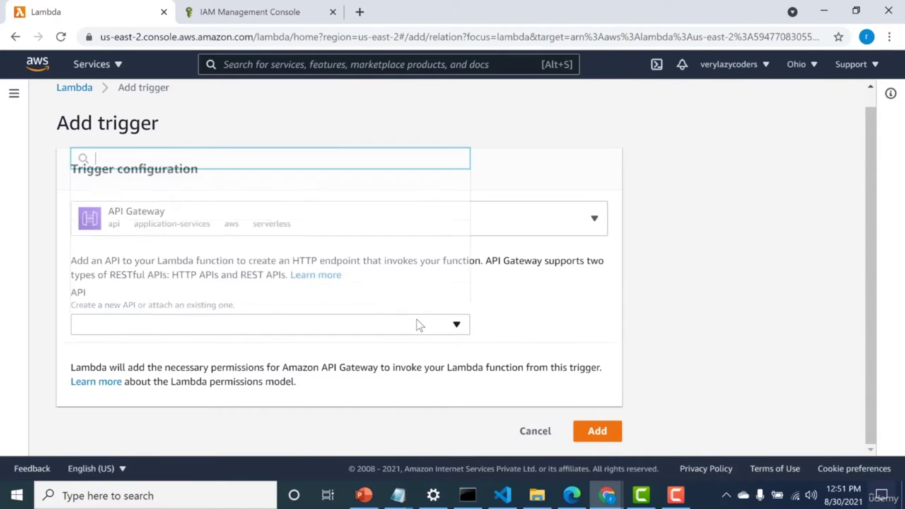
left_click(405, 186)
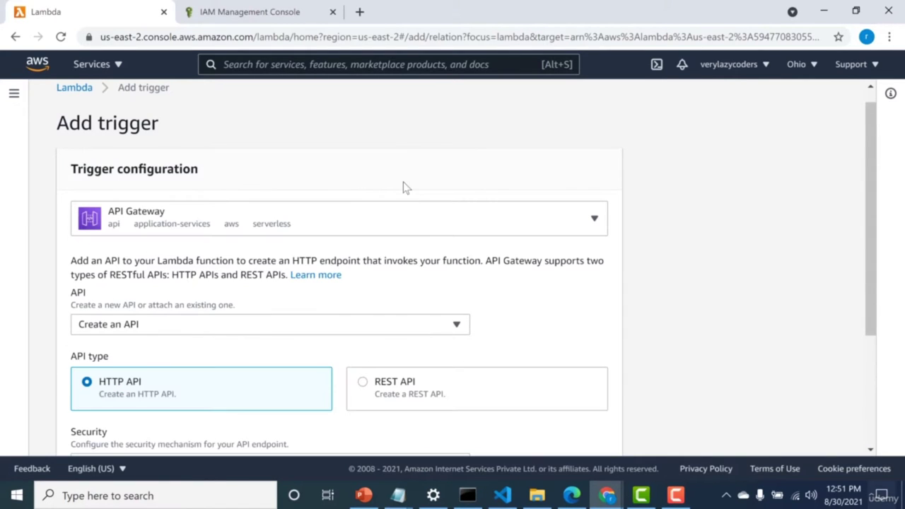
left_click(869, 415)
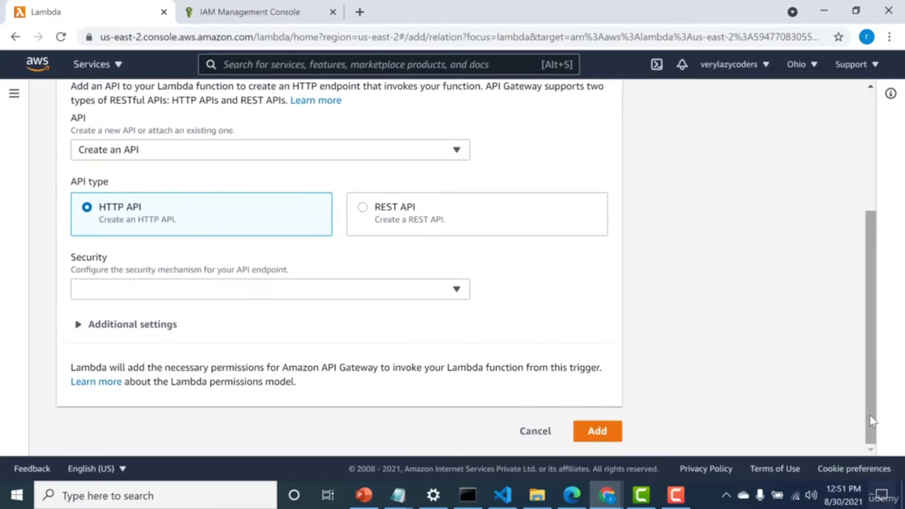
left_click(456, 291)
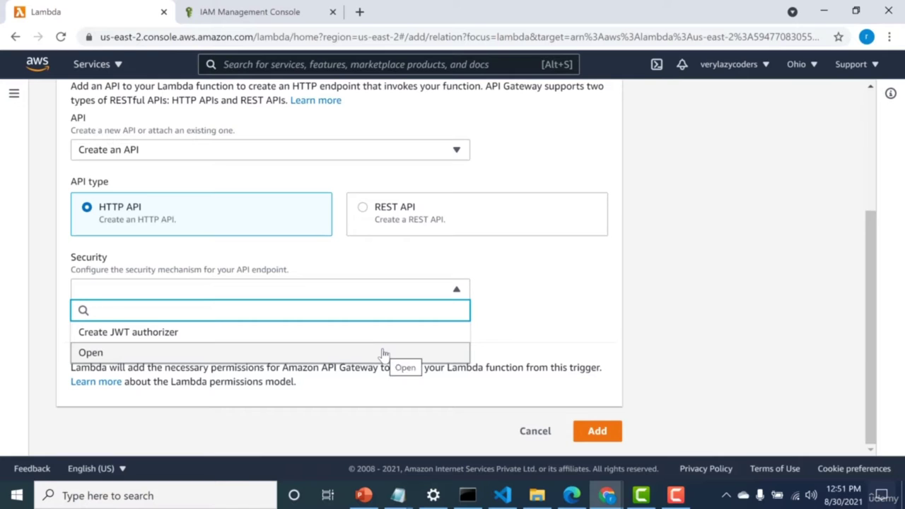
left_click(384, 353)
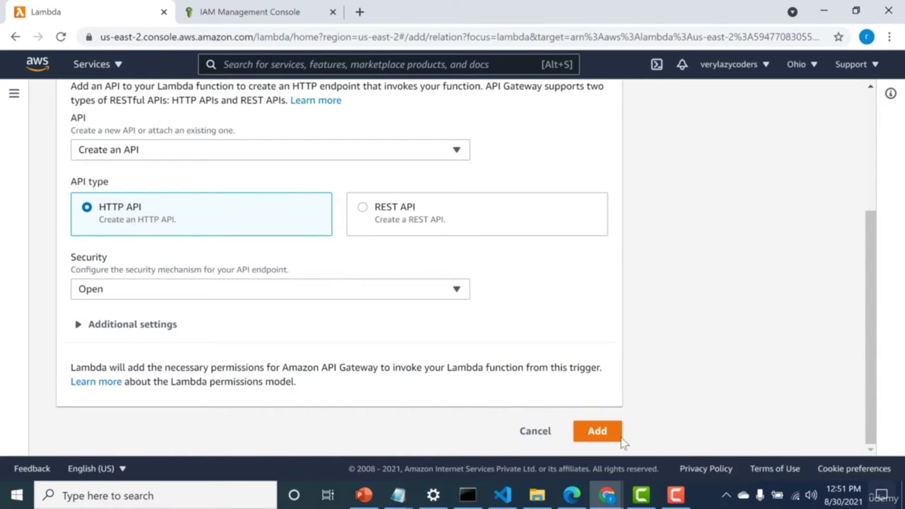
left_click(597, 433)
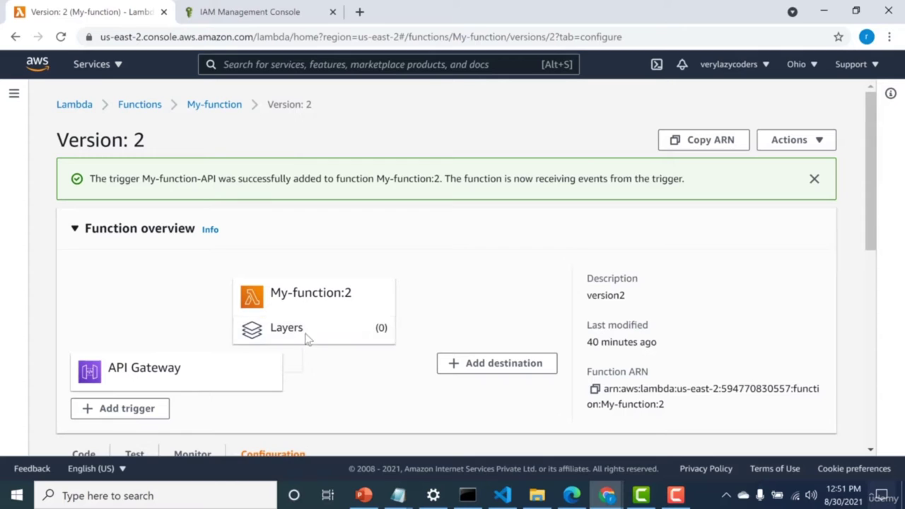
Expand the details of version 2's API Gateway trigger and open its API endpoint URL in a new browser tab.
left_click(167, 379)
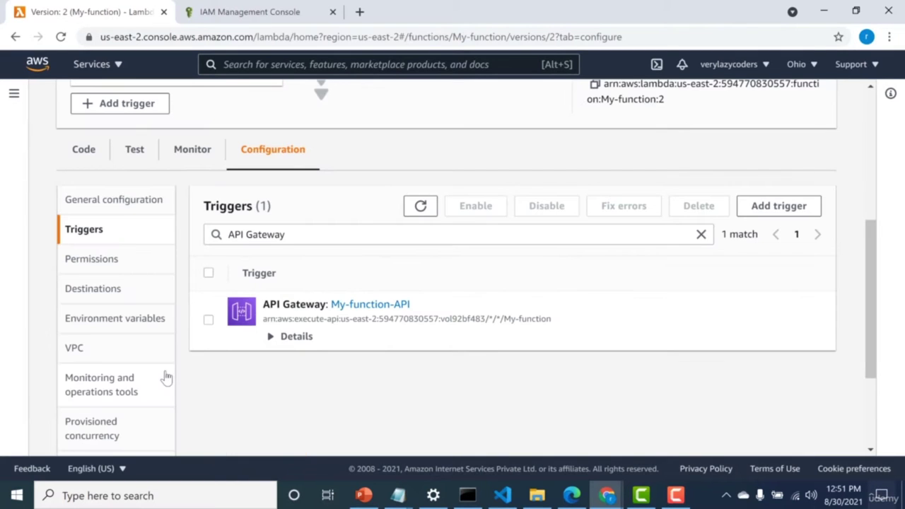
left_click(272, 338)
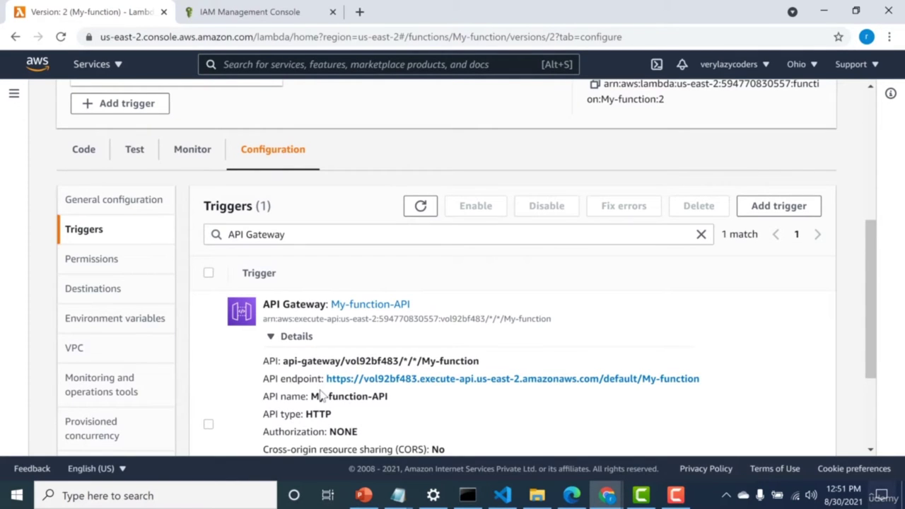
left_click_drag(326, 379, 698, 382)
key("ctrl+c")
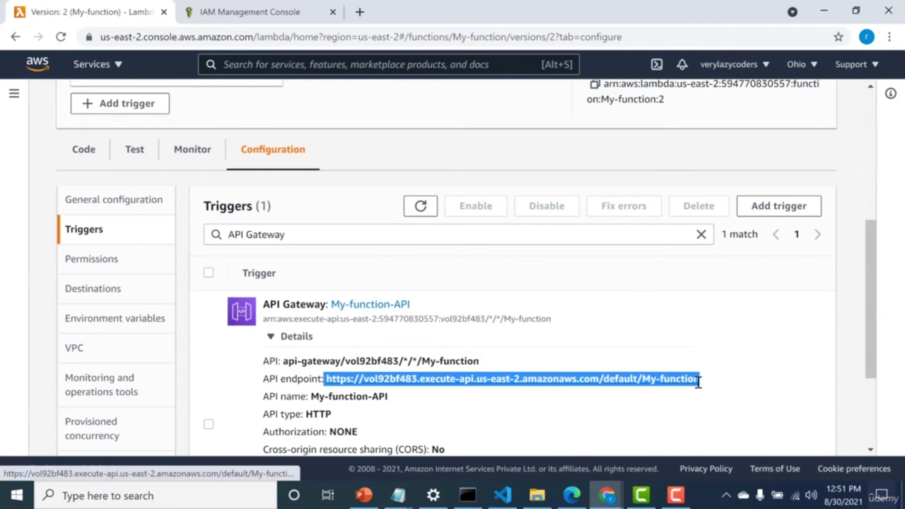
left_click(363, 20)
key("ctrl+v")
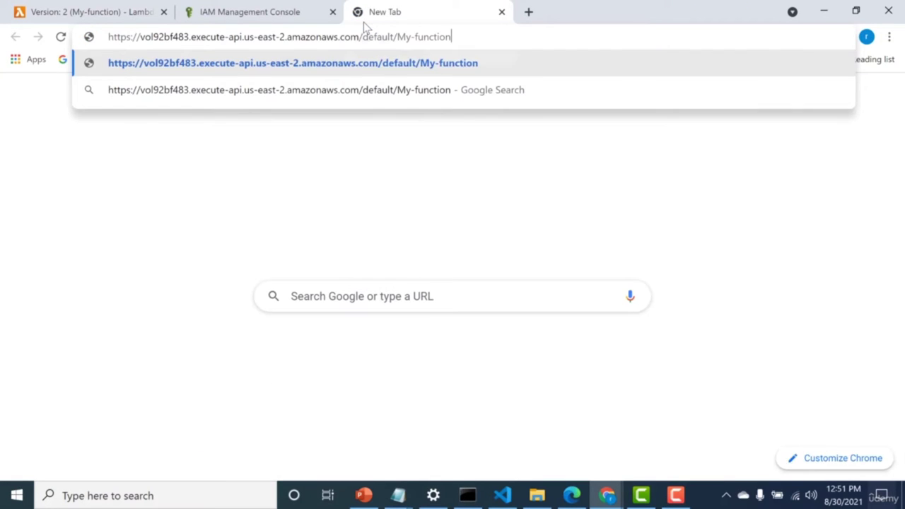
key("Return")
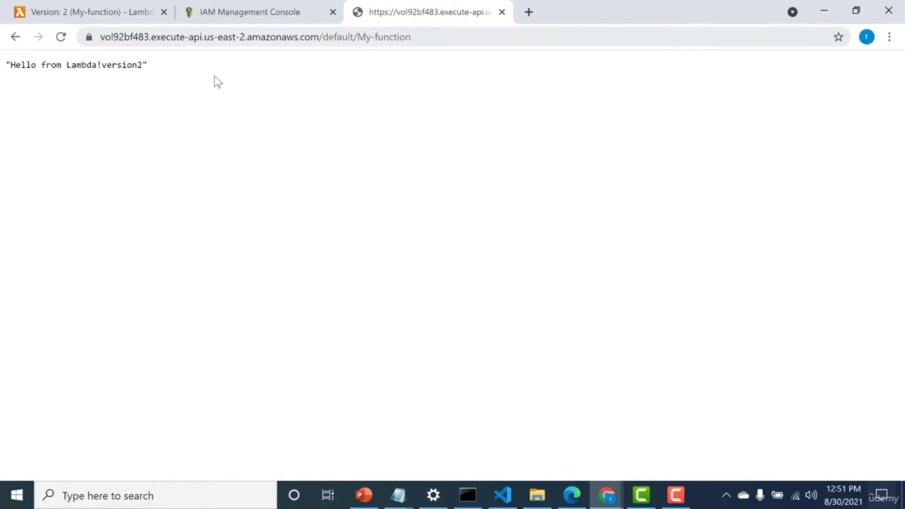
Return to the unpublished function's code and change the response body string in index.js to 'Hello from Lambda!version3'.
left_click(99, 11)
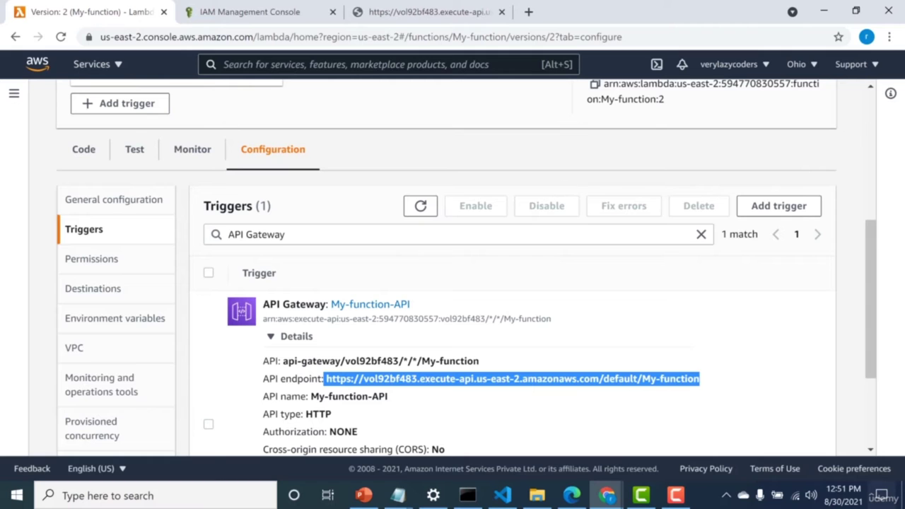
scroll(866, 174, "up", 5)
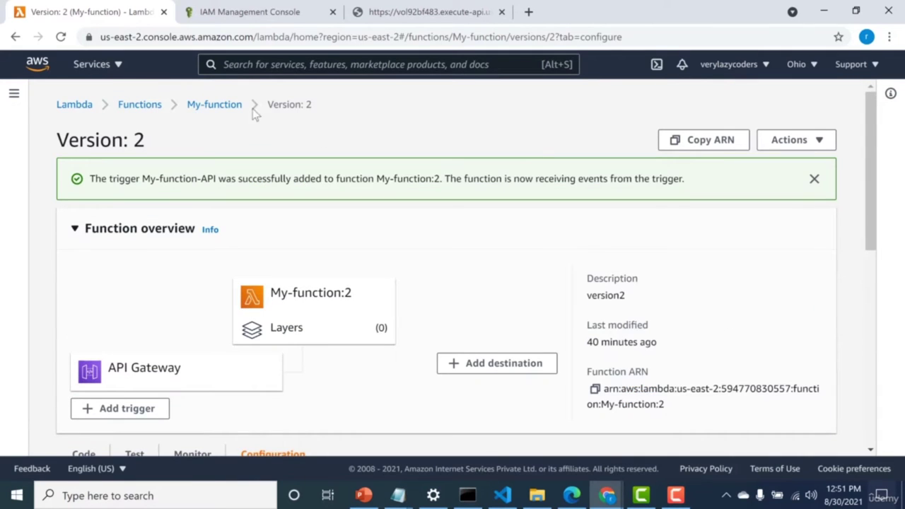
left_click(231, 108)
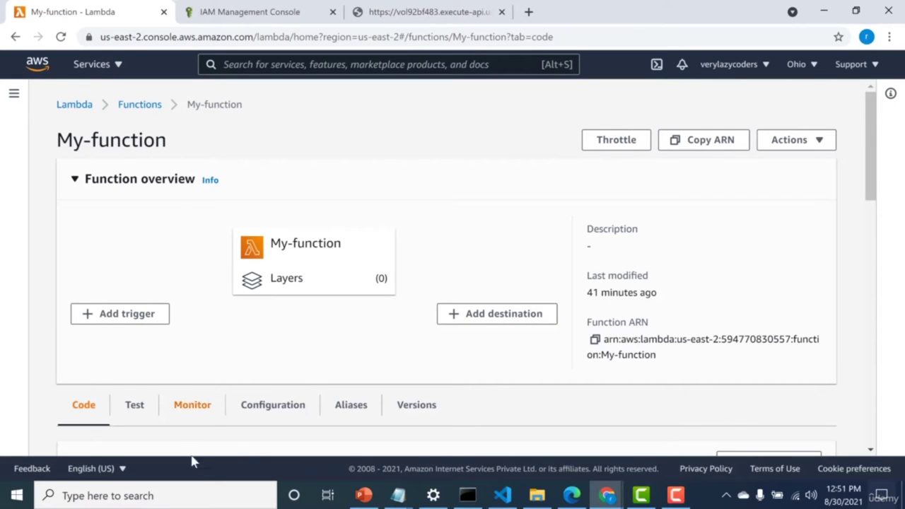
scroll(867, 183, "down", 4)
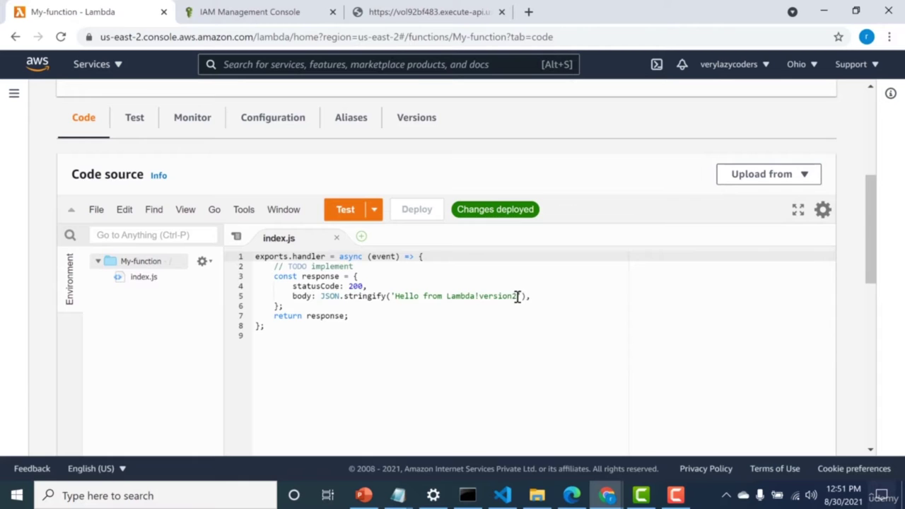
left_click(518, 296)
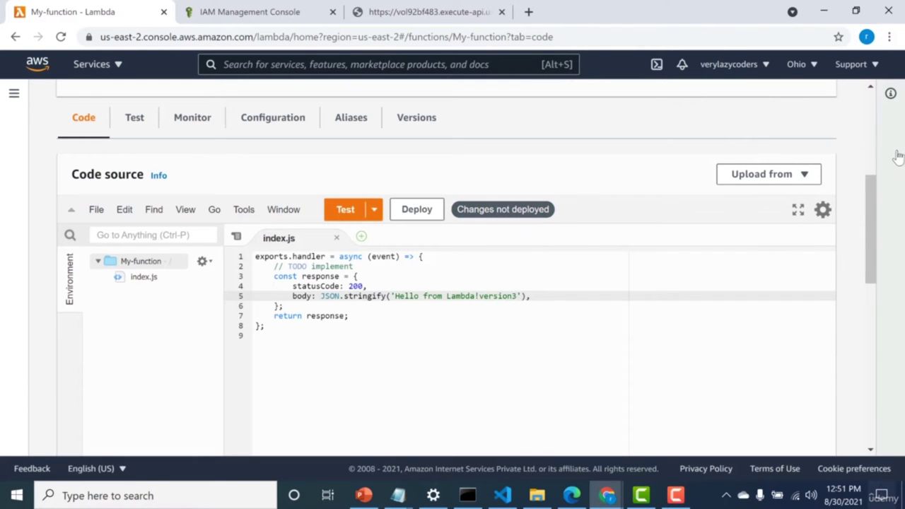
Try to publish a new version with the description version-3 without deploying the edited code.
scroll(866, 143, "up", 4)
left_click(785, 140)
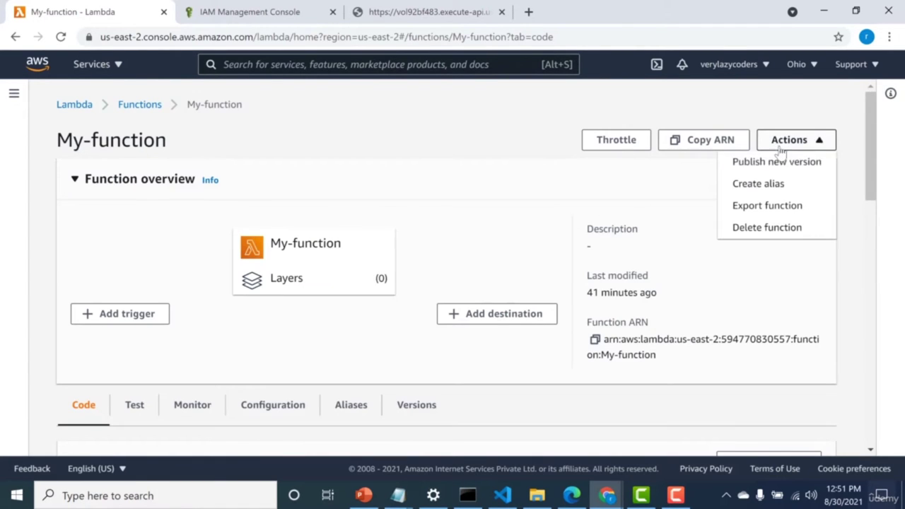
left_click(774, 162)
left_click(494, 238)
type("version-3")
left_click(679, 295)
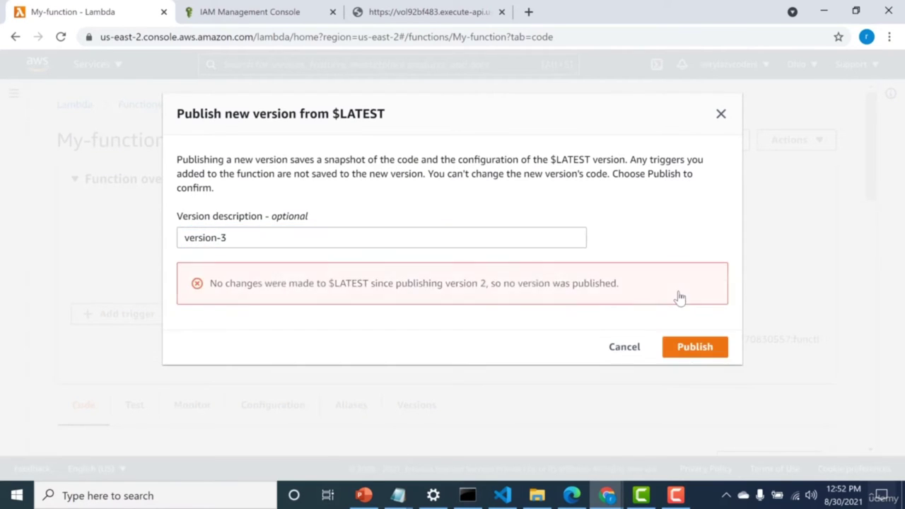
left_click(629, 347)
Deploy the edited index.js code and publish it as a new version with the description version3.
scroll(866, 338, "down", 5)
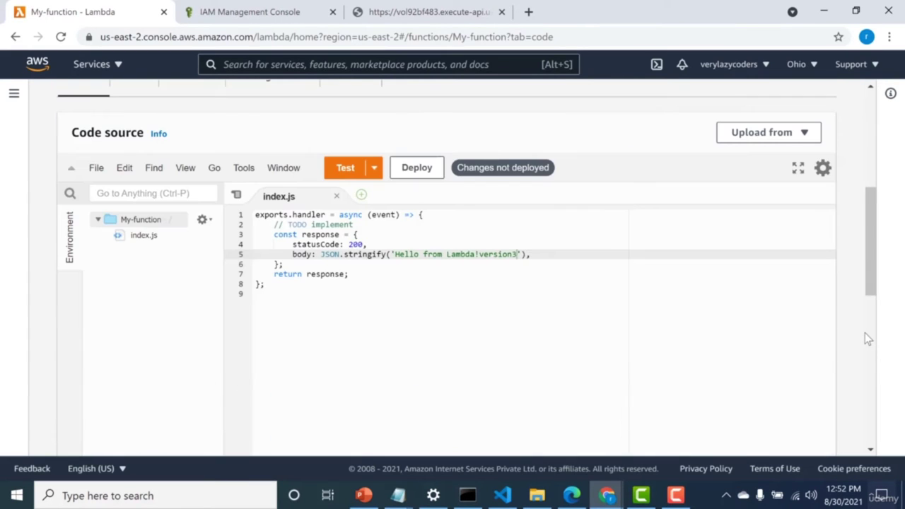
left_click(407, 168)
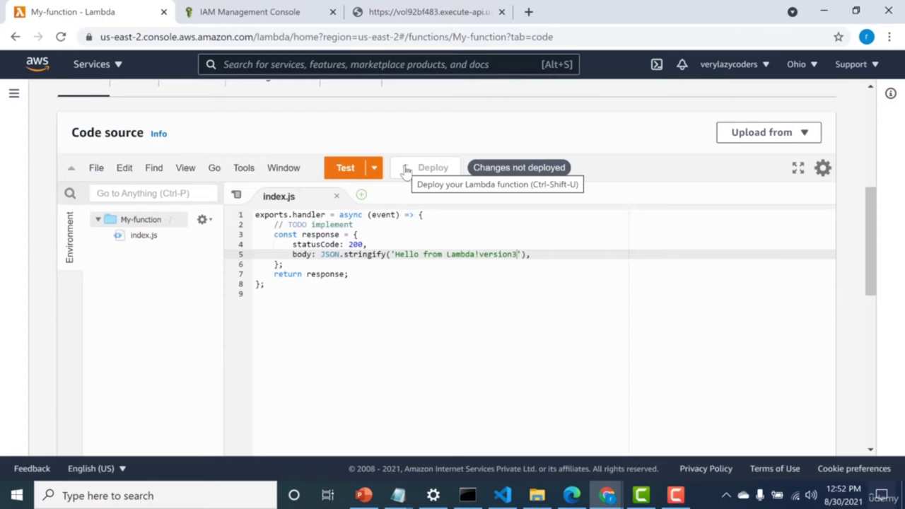
scroll(872, 113, "up", 5)
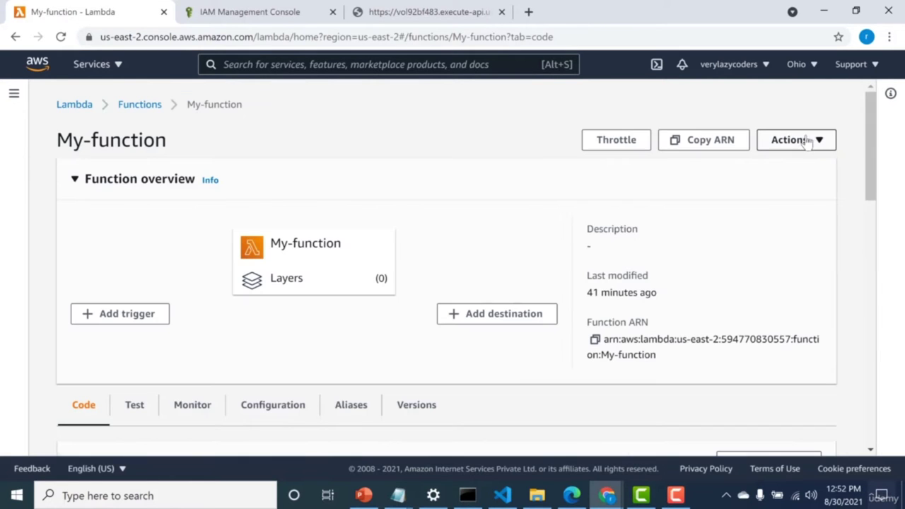
left_click(806, 142)
left_click(763, 162)
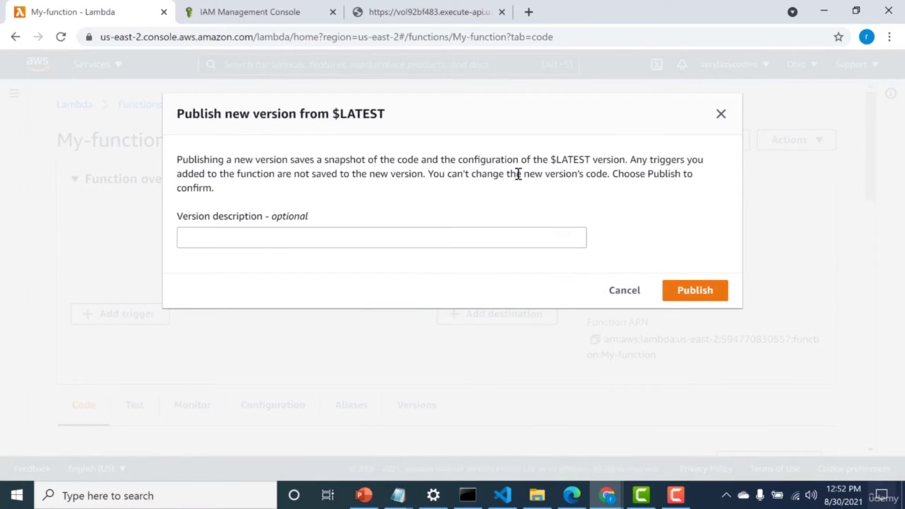
left_click(503, 236)
type("version3")
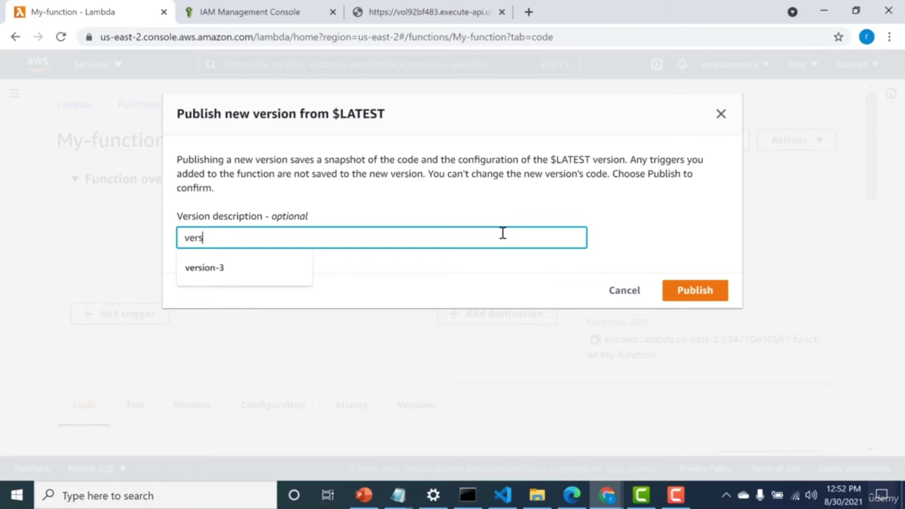
left_click(680, 295)
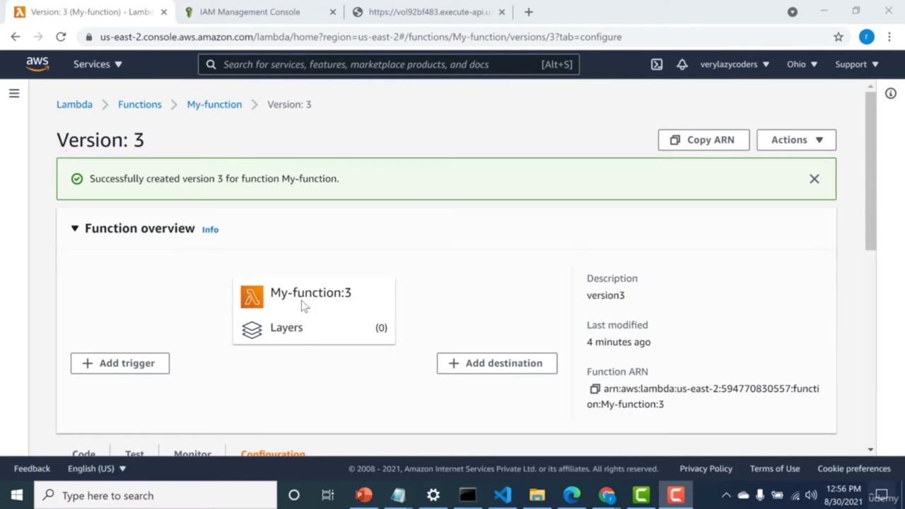
Return to the unpublished My-function and start a new alias named my-alias.
left_click(227, 113)
left_click(228, 114)
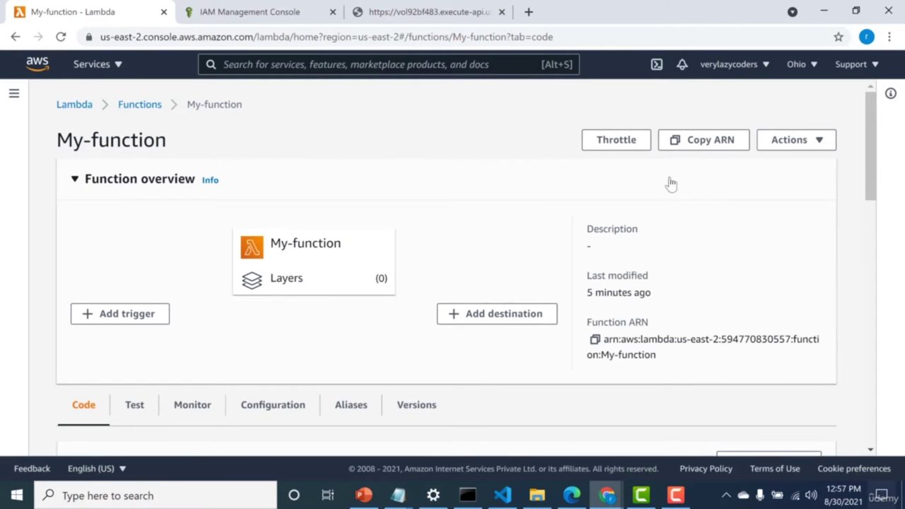
scroll(867, 170, "down", 2)
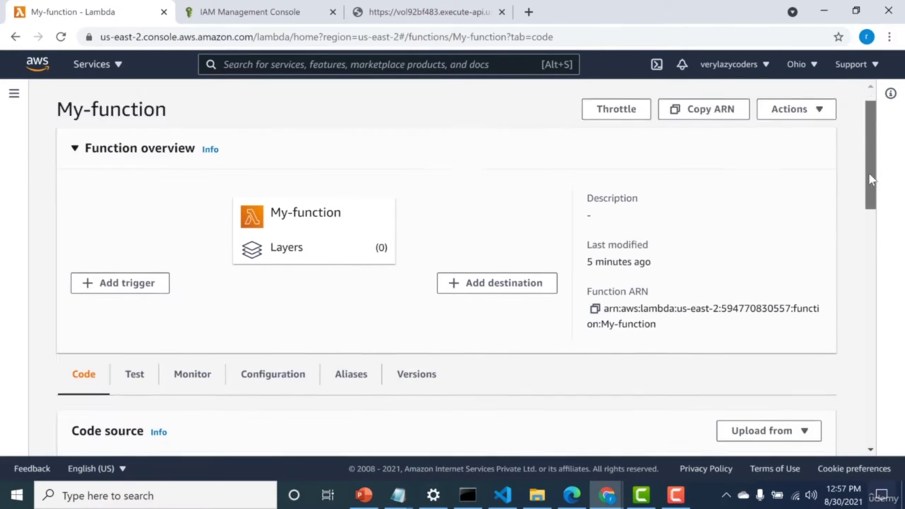
left_click(351, 265)
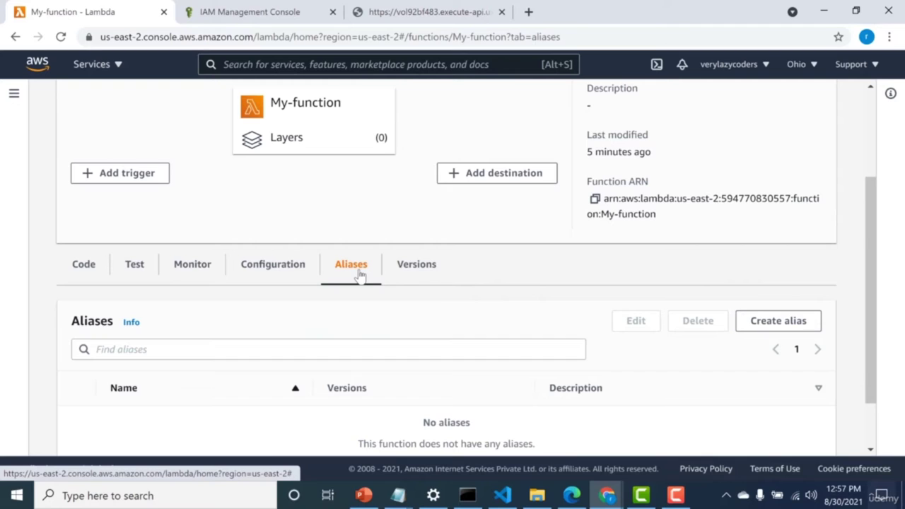
left_click(778, 322)
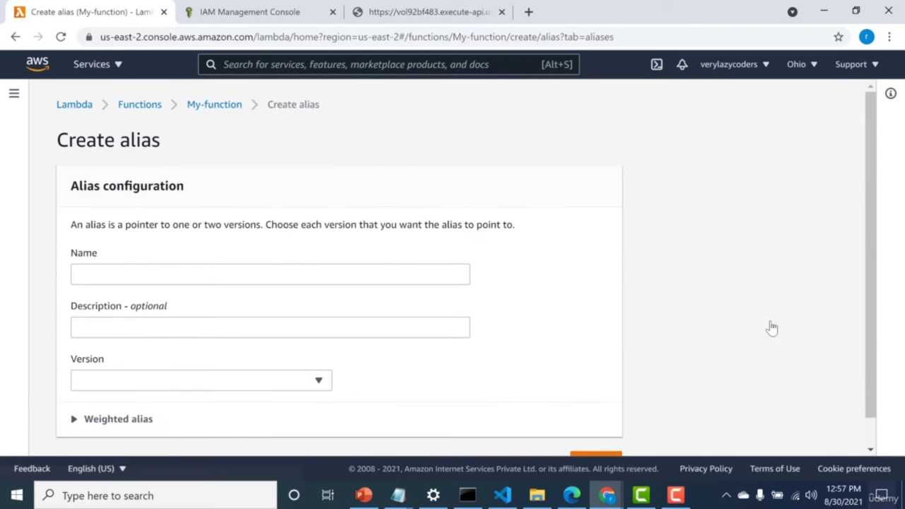
left_click(427, 280)
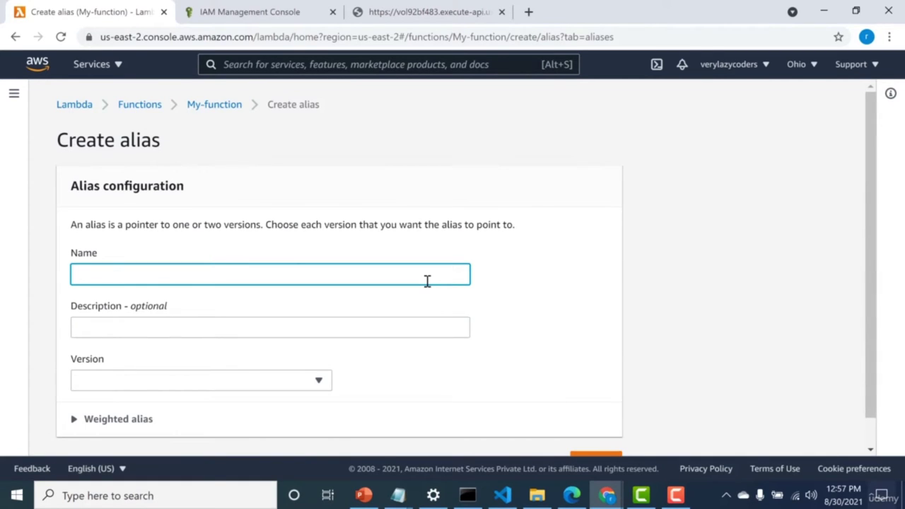
type("y")
key("BackSpace")
type("my-alias")
key("BackSpace")
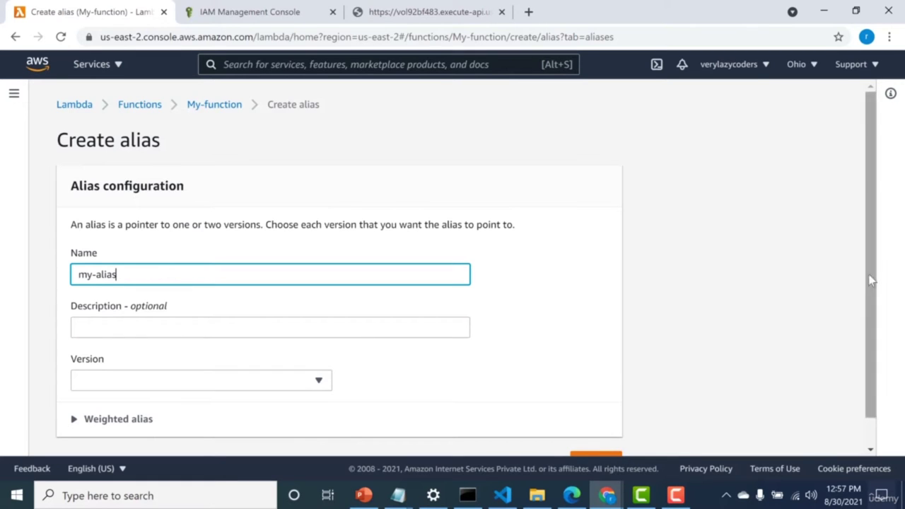
Point the new alias to version 3 and save it.
scroll(867, 275, "down", 1)
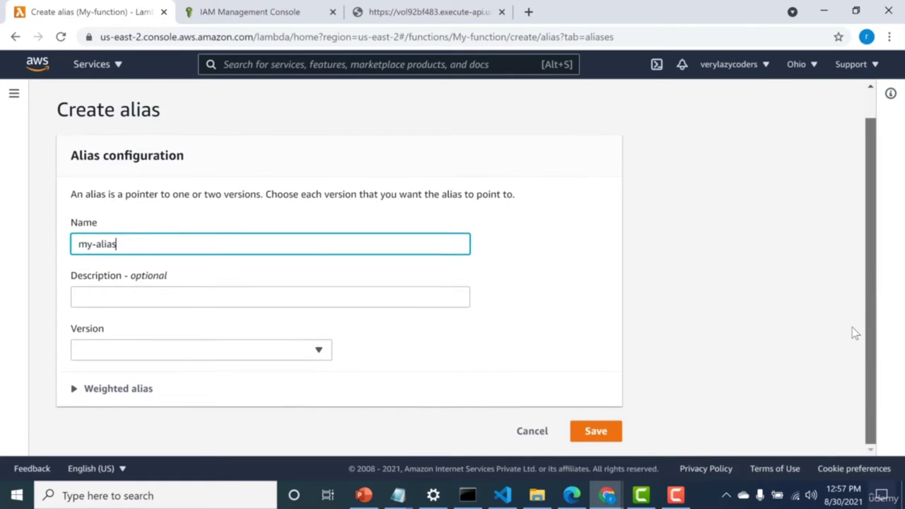
left_click(314, 352)
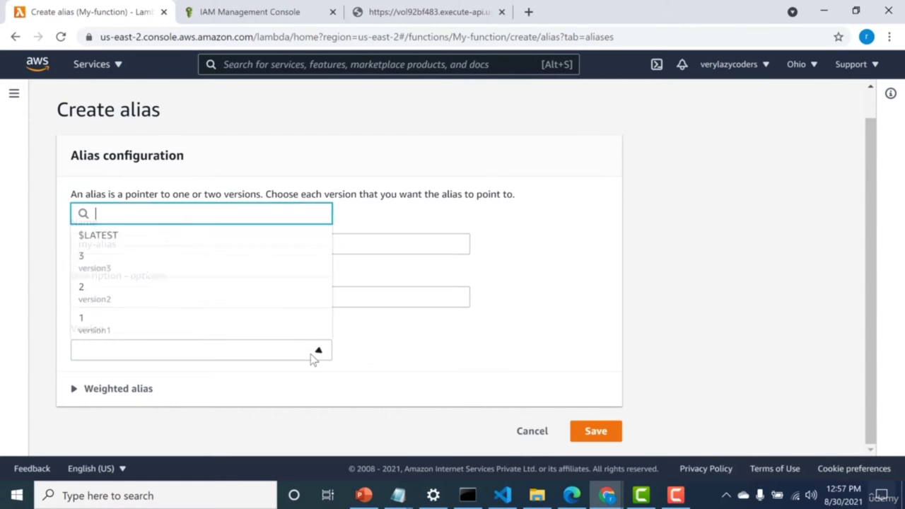
left_click(293, 275)
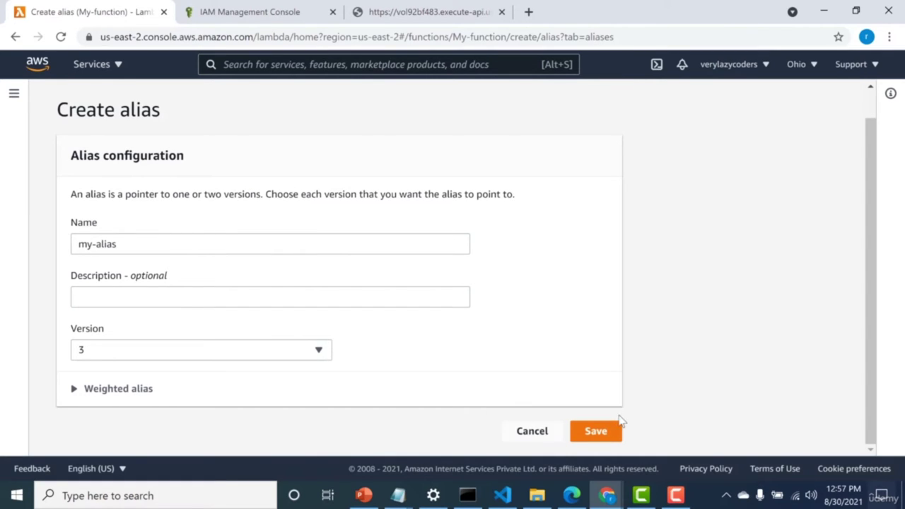
left_click(603, 433)
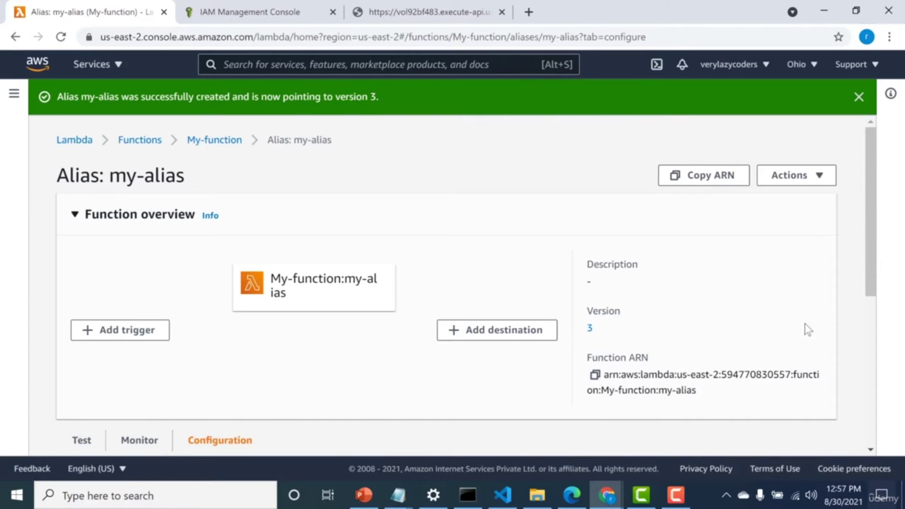
Add an API Gateway trigger to my-alias that creates a new HTTP API with Open security.
left_click(869, 309)
left_click_drag(870, 309, 861, 219)
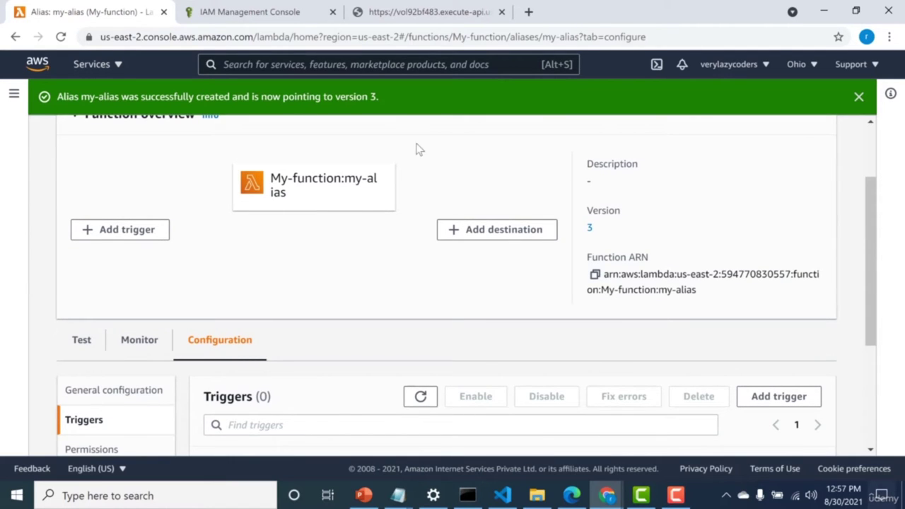
left_click(128, 231)
left_click(129, 231)
left_click(130, 278)
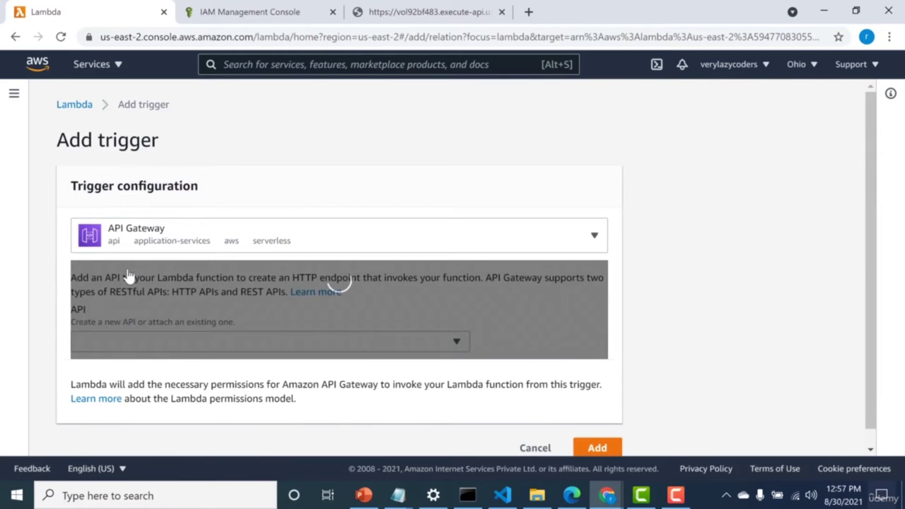
left_click(133, 343)
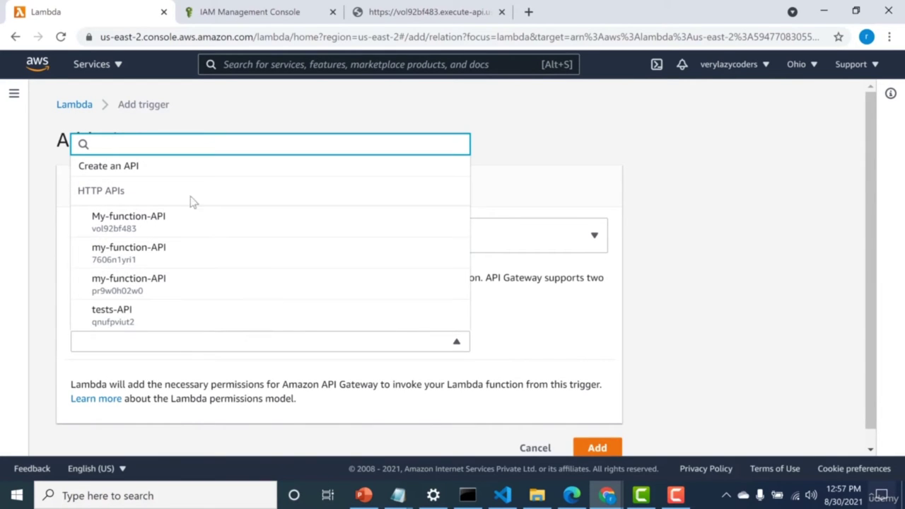
left_click(201, 175)
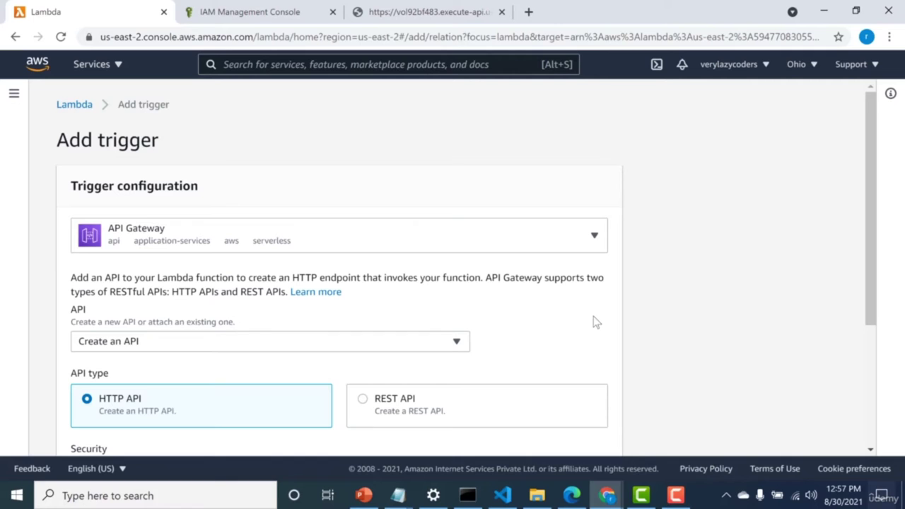
scroll(869, 390, "down", 1)
scroll(867, 384, "down", 3)
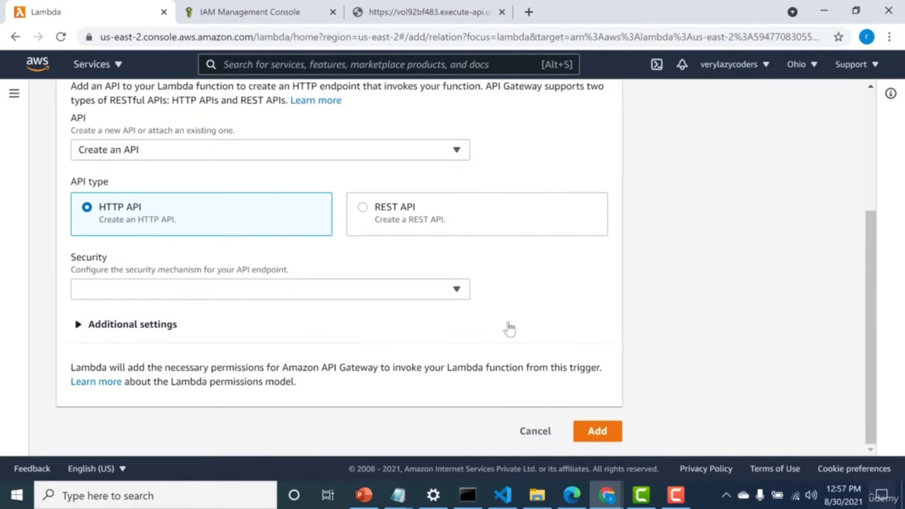
left_click(389, 289)
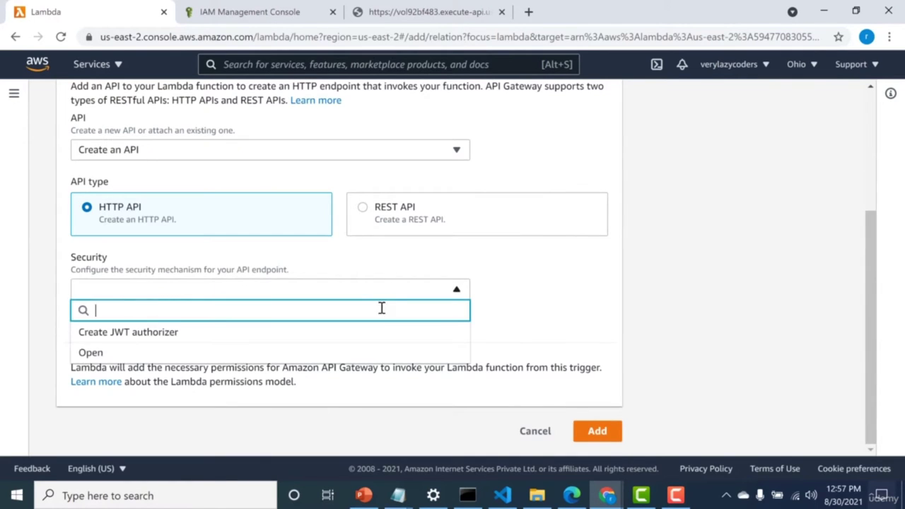
left_click(369, 349)
left_click(590, 431)
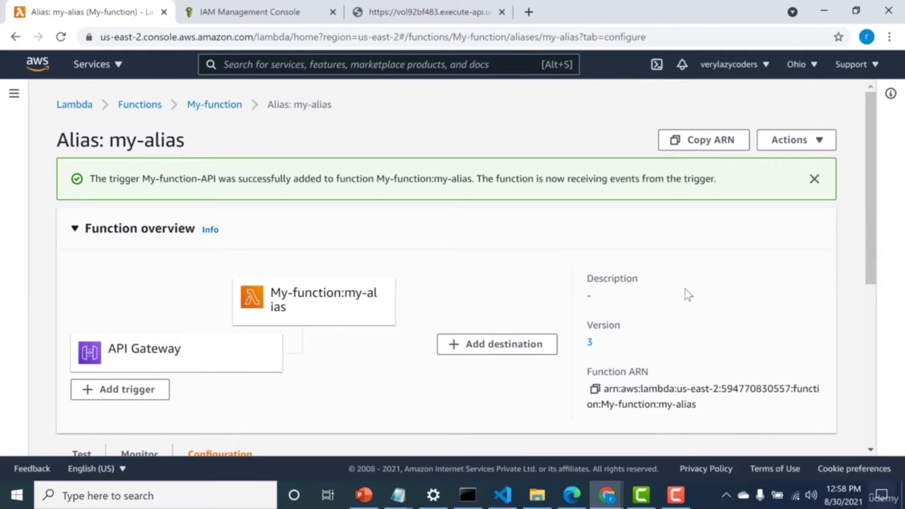
Expand the details of the alias's API Gateway trigger and open its API endpoint URL in a new browser tab.
left_click(873, 330)
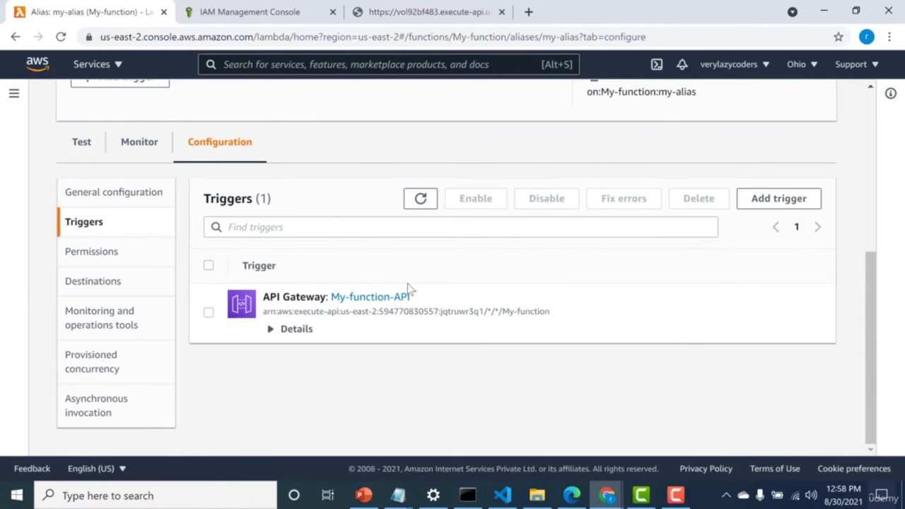
left_click(271, 331)
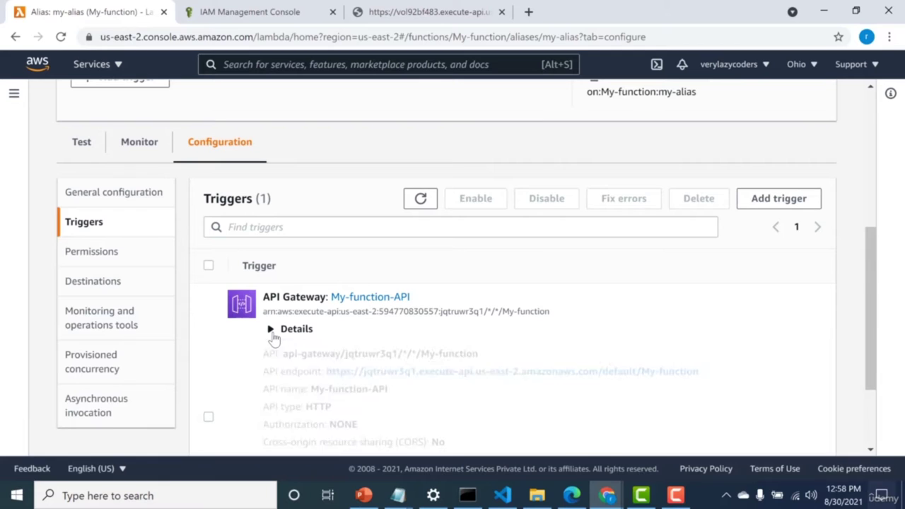
left_click_drag(325, 371, 697, 375)
key("ctrl+c")
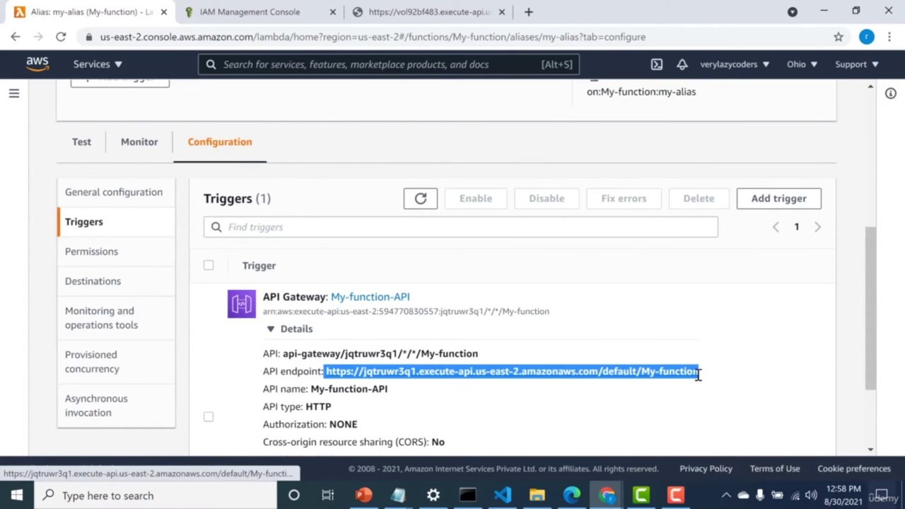
left_click(528, 12)
key("ctrl+v")
key("Return")
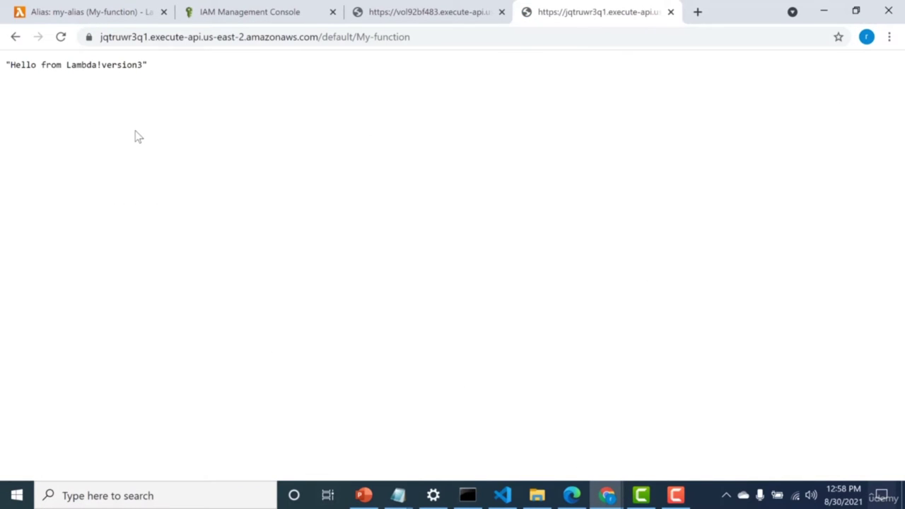
Return to my-alias, edit its general configuration to point to version 2, and save the change.
left_click(135, 14)
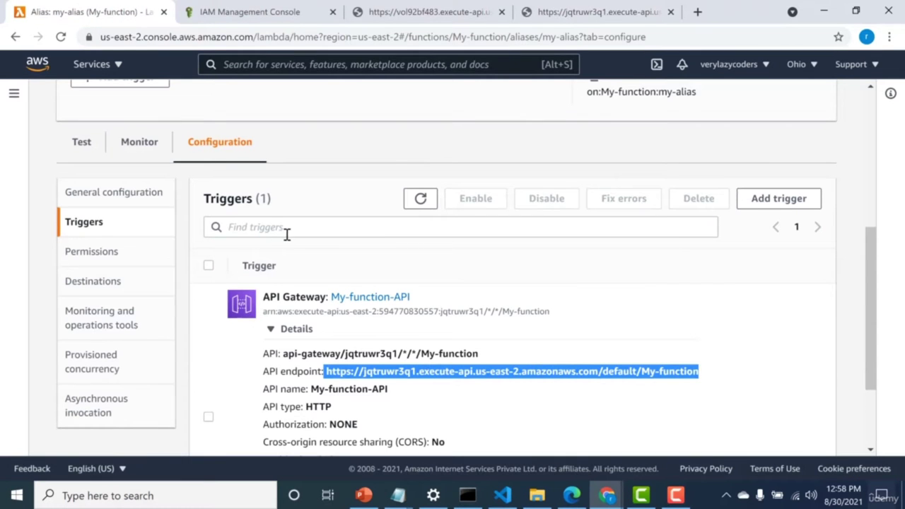
scroll(876, 171, "up", 2)
scroll(876, 172, "up", 2)
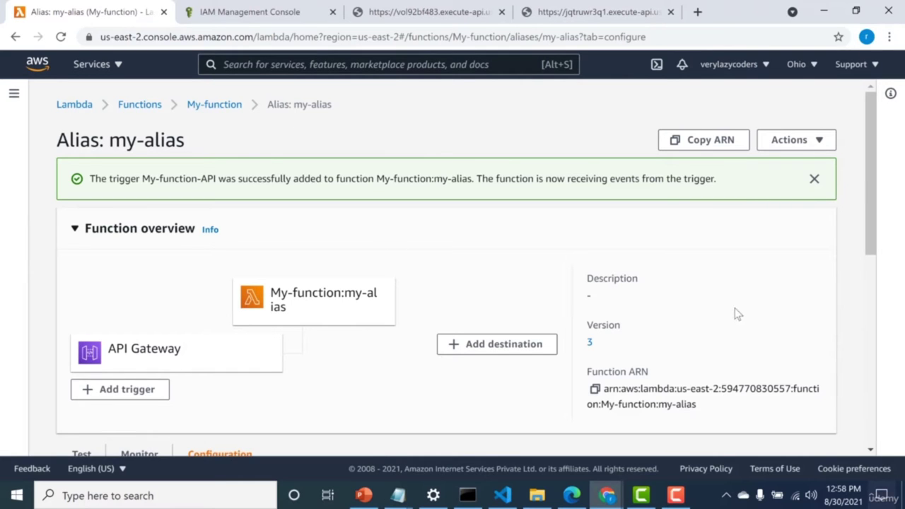
scroll(869, 326, "down", 5)
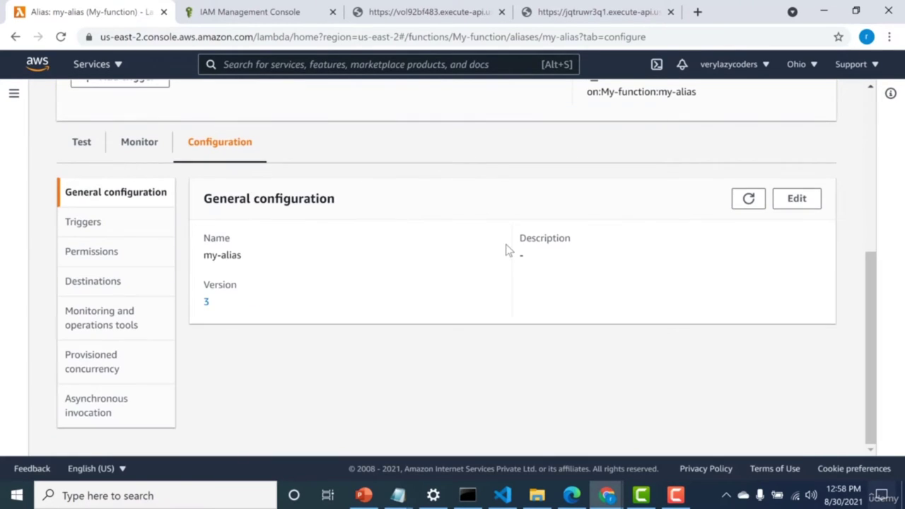
left_click(796, 199)
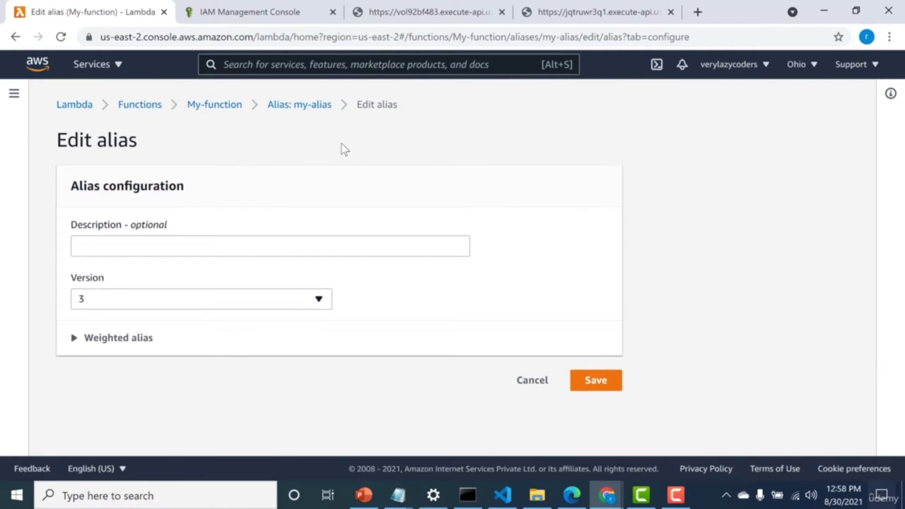
left_click(287, 299)
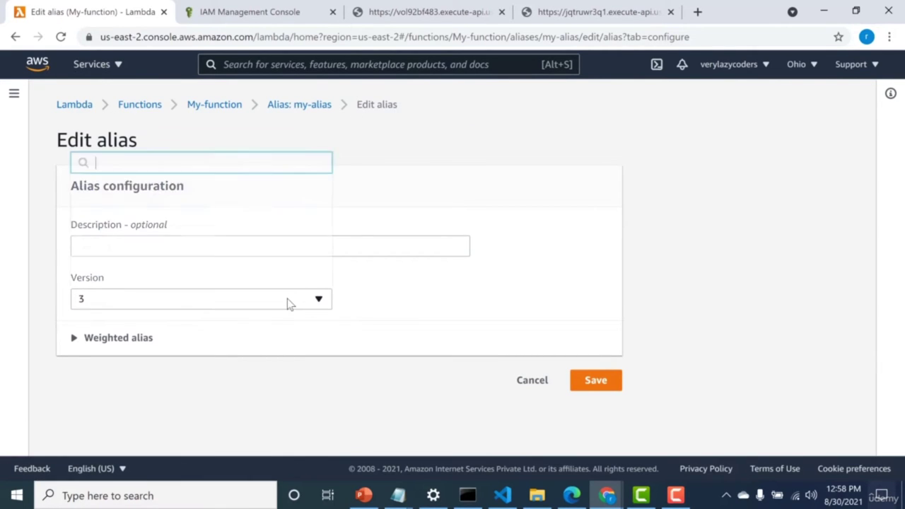
left_click(291, 250)
left_click(595, 379)
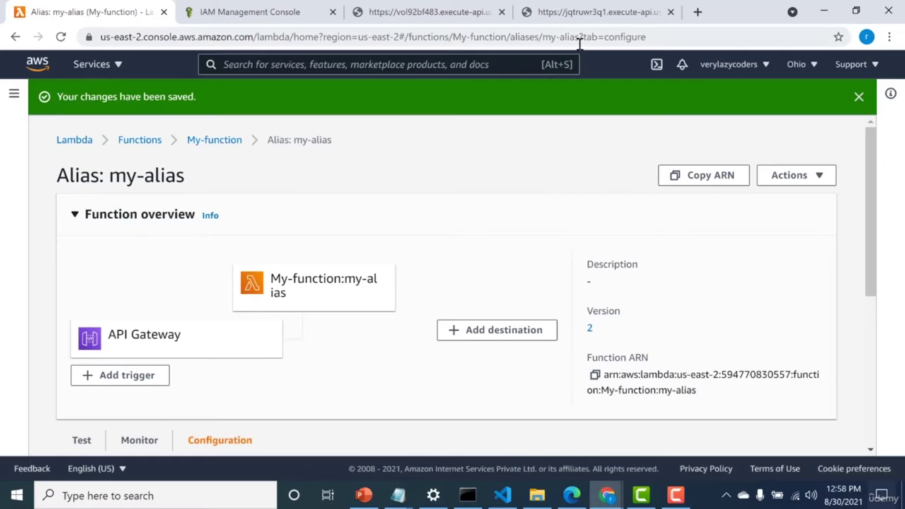
Reload the alias's API endpoint page in its browser tab to check the response.
left_click(590, 12)
left_click(554, 37)
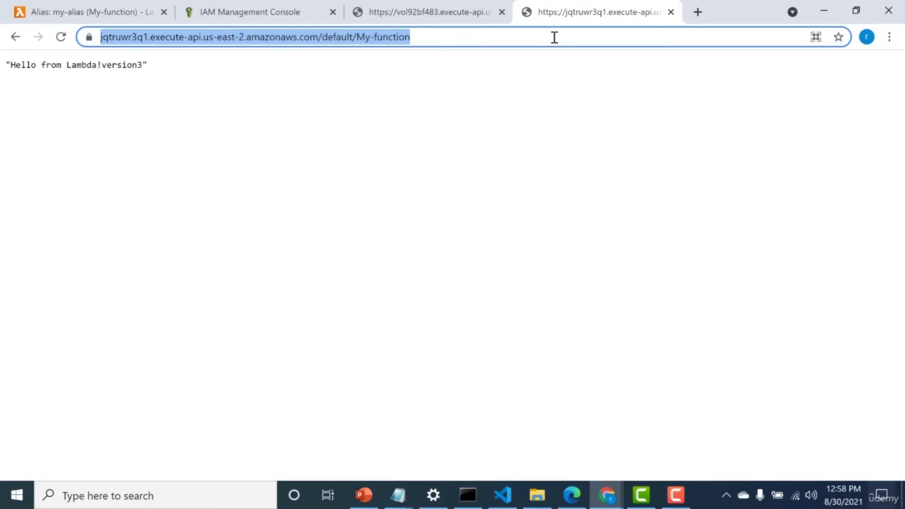
key("Return")
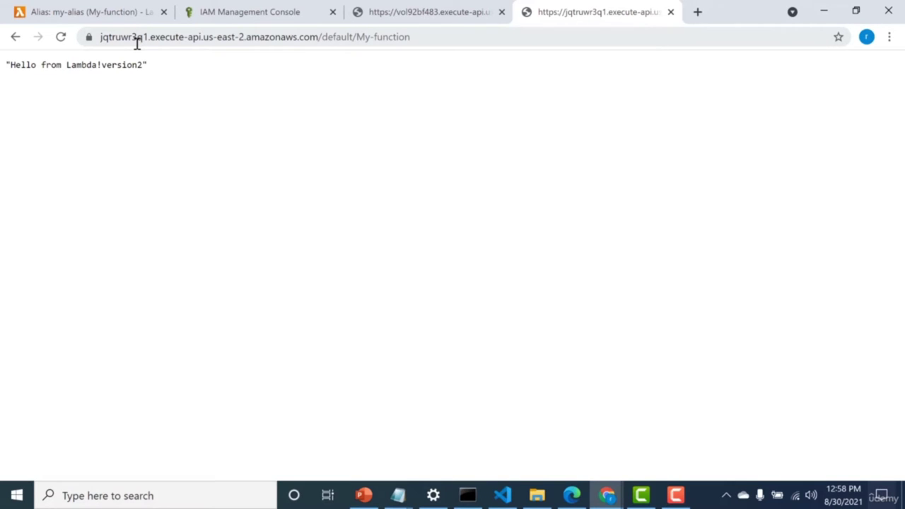
Edit my-alias into a weighted alias with additional version 3 at 50% weight alongside version 2, and save it.
left_click(144, 19)
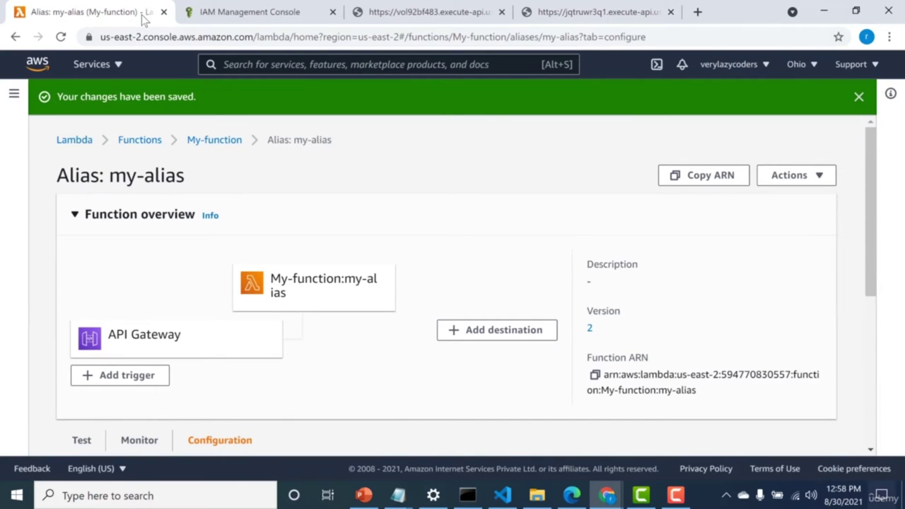
scroll(870, 404, "down", 1)
scroll(871, 408, "down", 3)
left_click(784, 198)
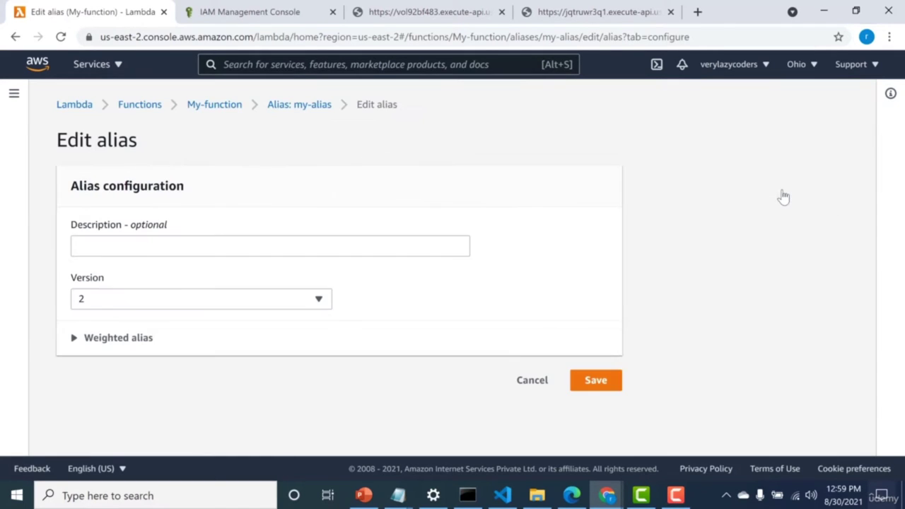
left_click(75, 339)
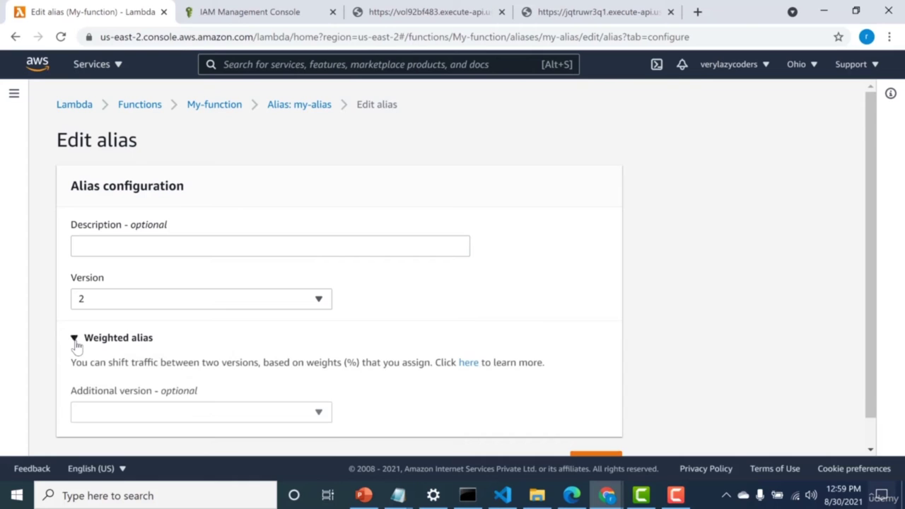
left_click(260, 420)
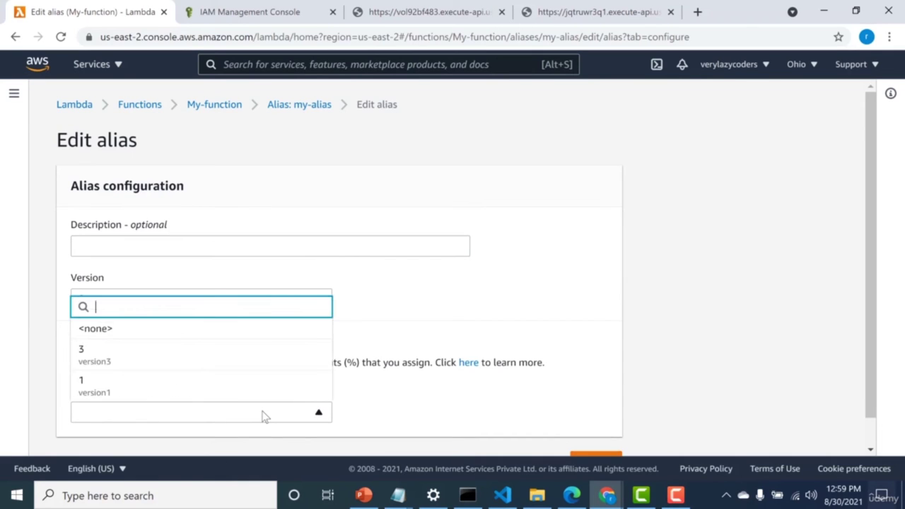
left_click(270, 347)
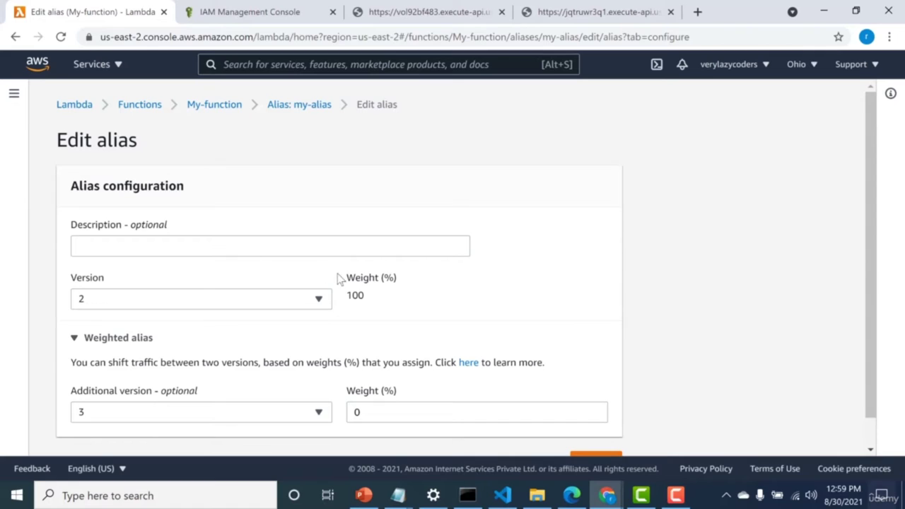
double_click(365, 412)
type("50")
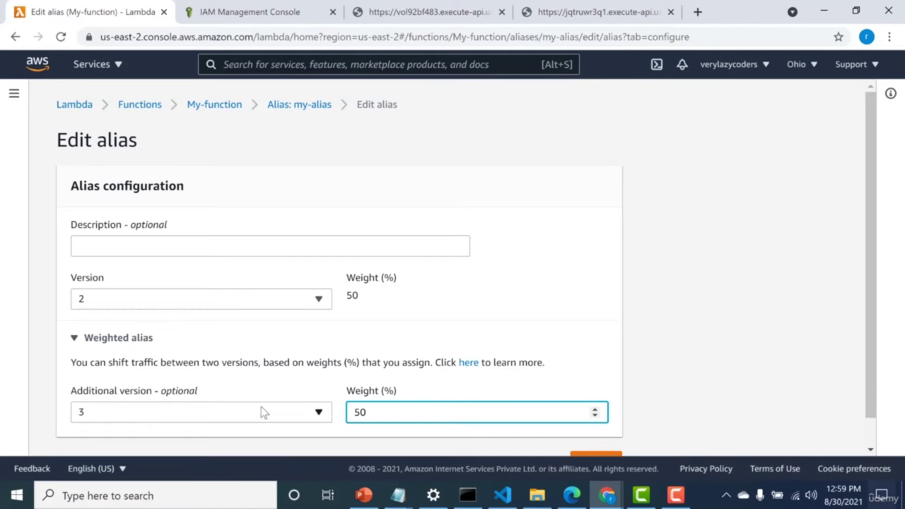
scroll(715, 438, "down", 1)
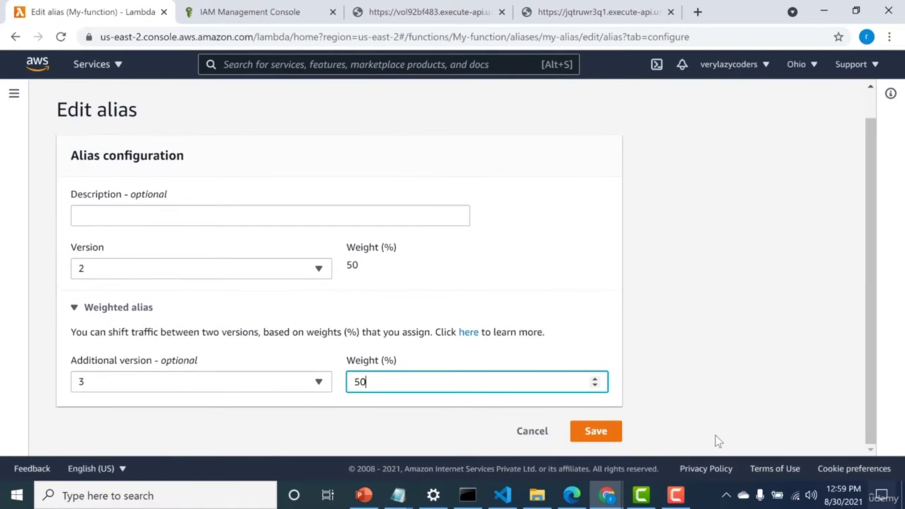
left_click(612, 432)
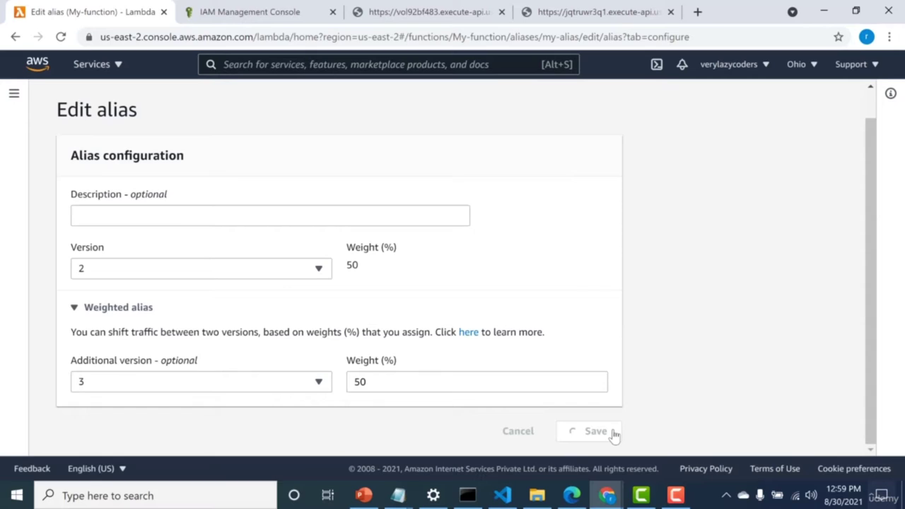
Reload the alias's API endpoint page several times to check which version responds.
left_click(597, 12)
left_click(559, 39)
key("Return")
left_click(559, 38)
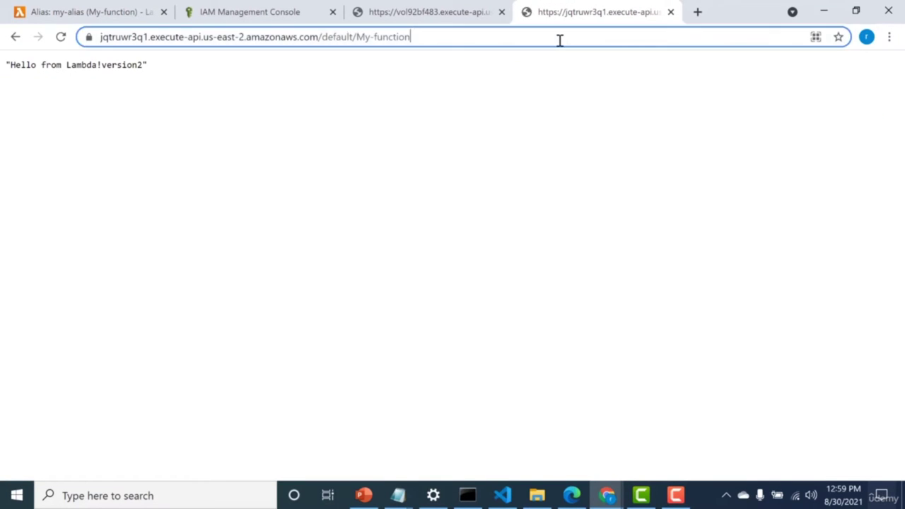
key("Return")
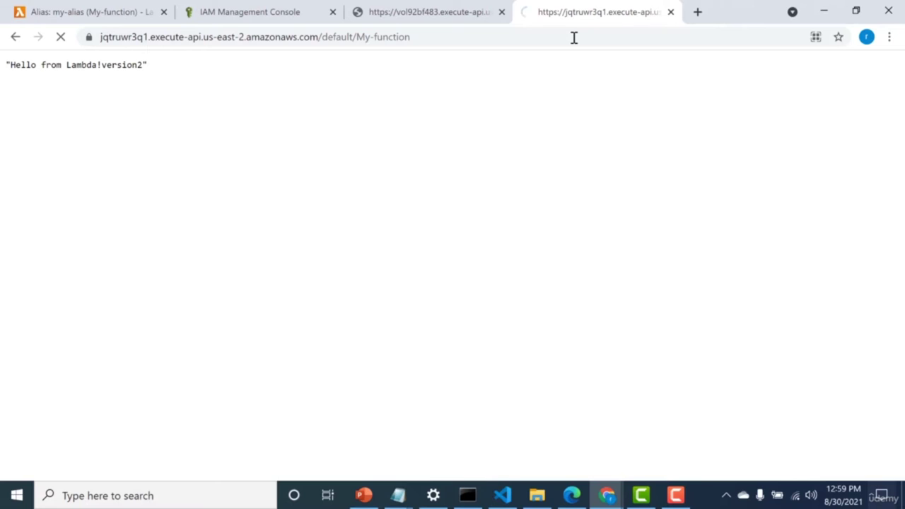
key("F5")
key("F5")
left_click_drag(574, 37, 89, 40)
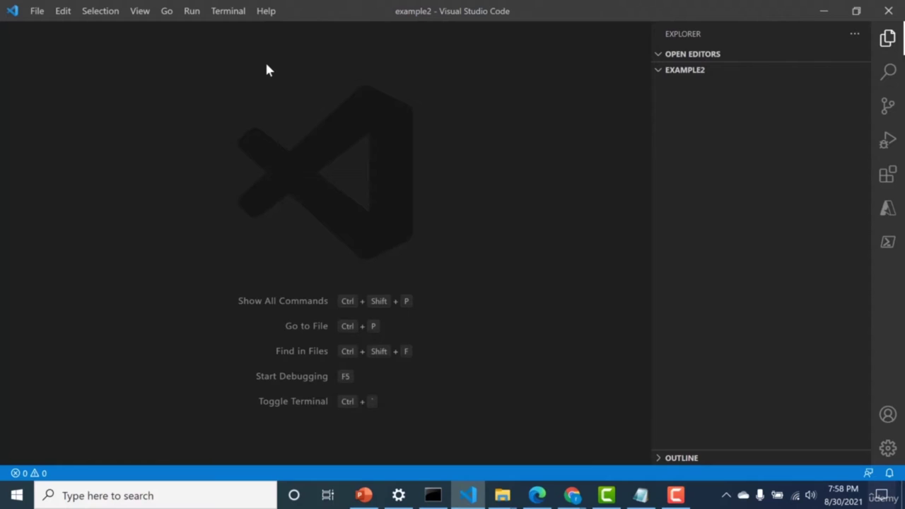
Open a new terminal in the example2 project and run npm init, accepting the default package name, version and description.
left_click(233, 16)
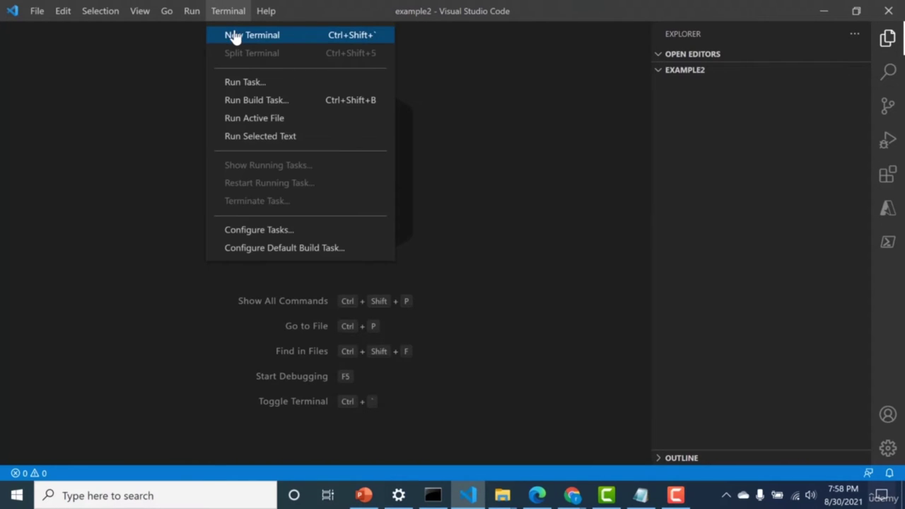
left_click(233, 37)
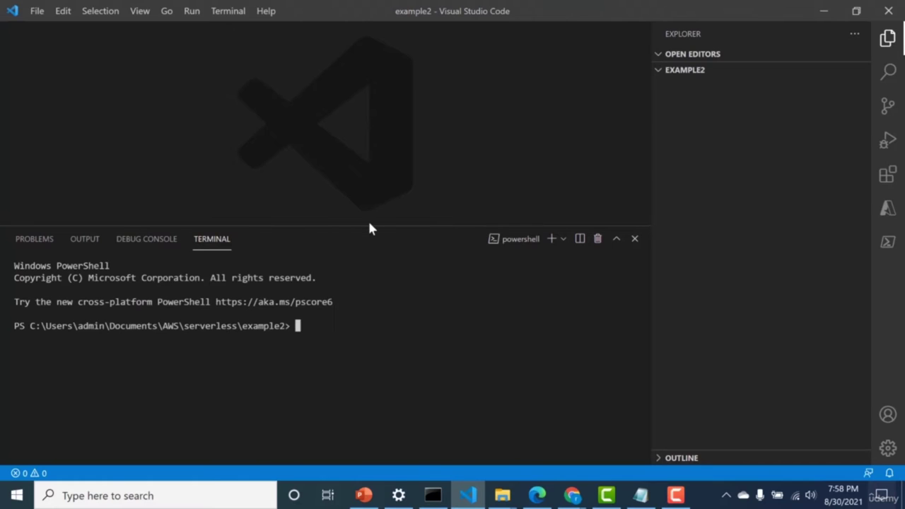
type("npm init")
key("Return")
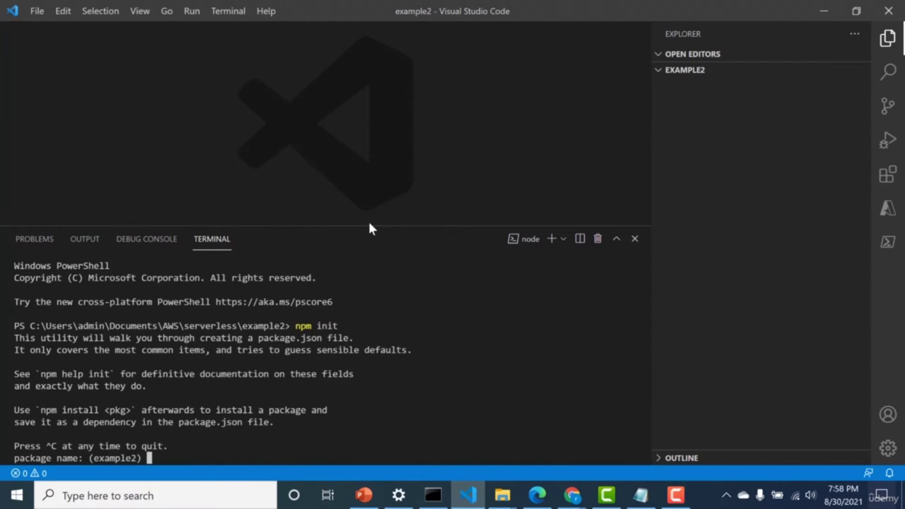
key("Return")
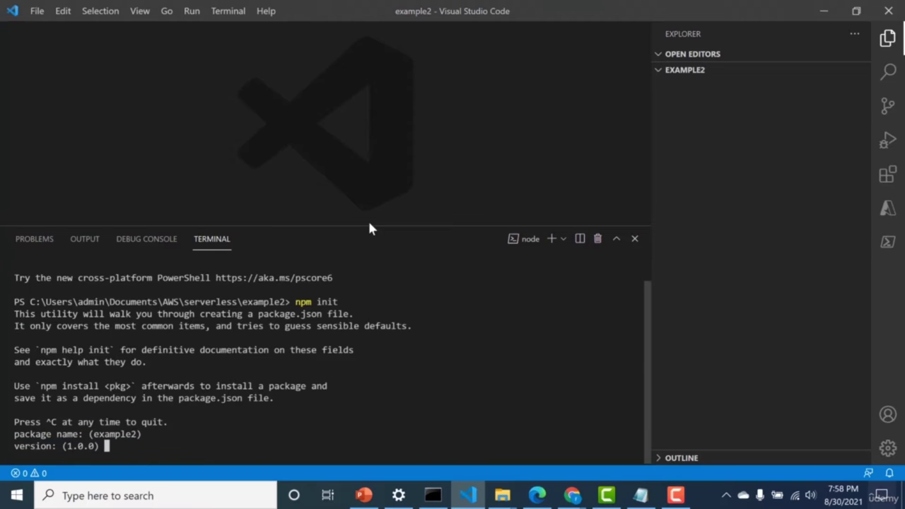
key("Return")
key("Return")
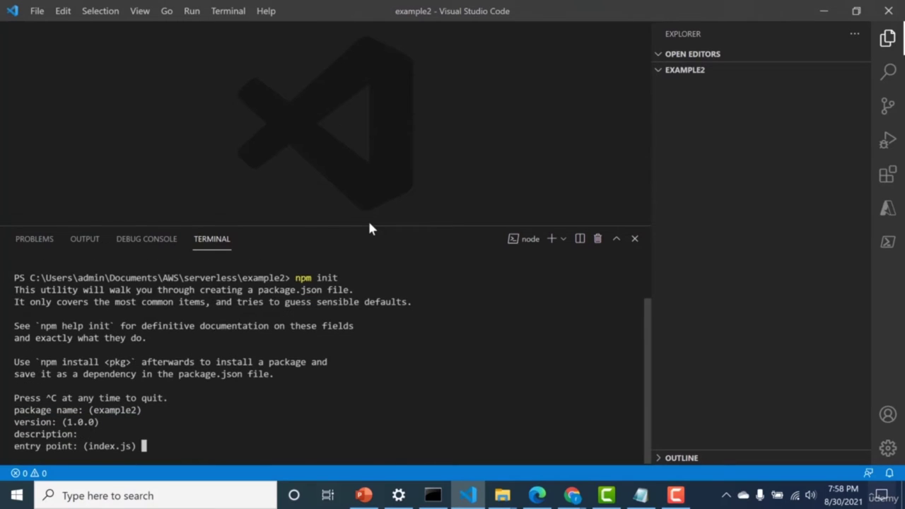
Set the package entry point to "yes", accept defaults for the remaining npm init questions, and confirm creating package.json.
type("yes")
key("Return")
key("Return")
key("Return")
key("Return")
key("Return")
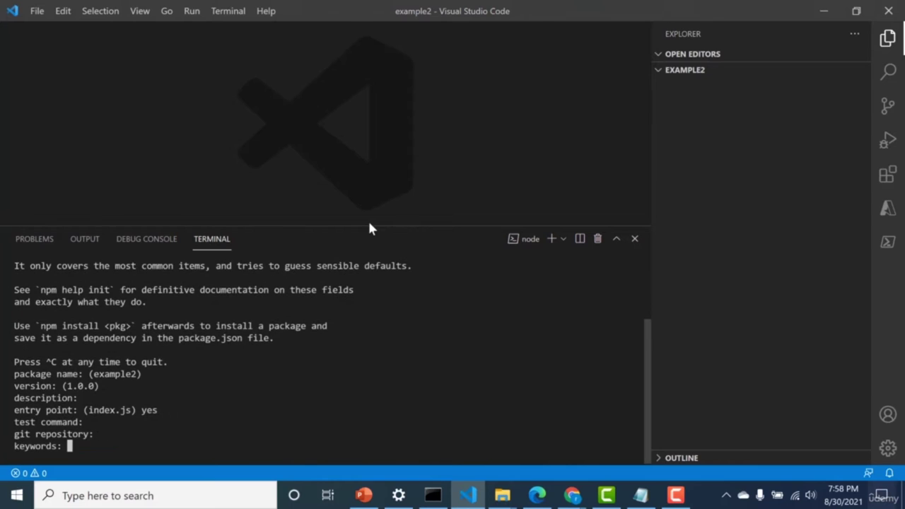
key("Return")
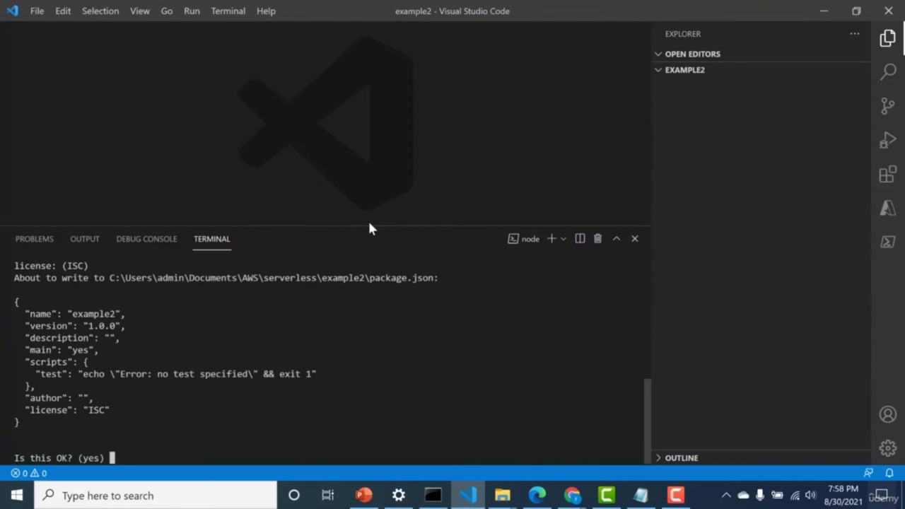
type("yes")
key("Return")
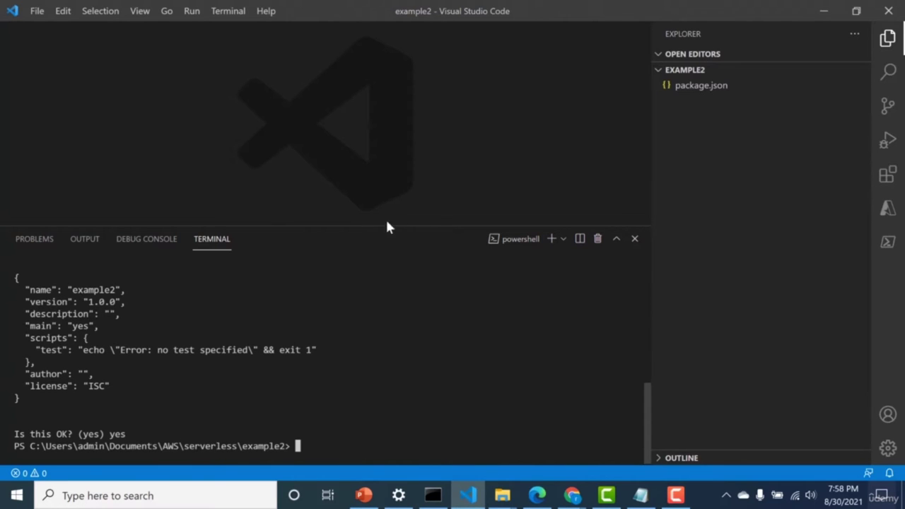
Create a new file named index.js in the example2 folder and enlarge the editor area above the terminal.
right_click(681, 113)
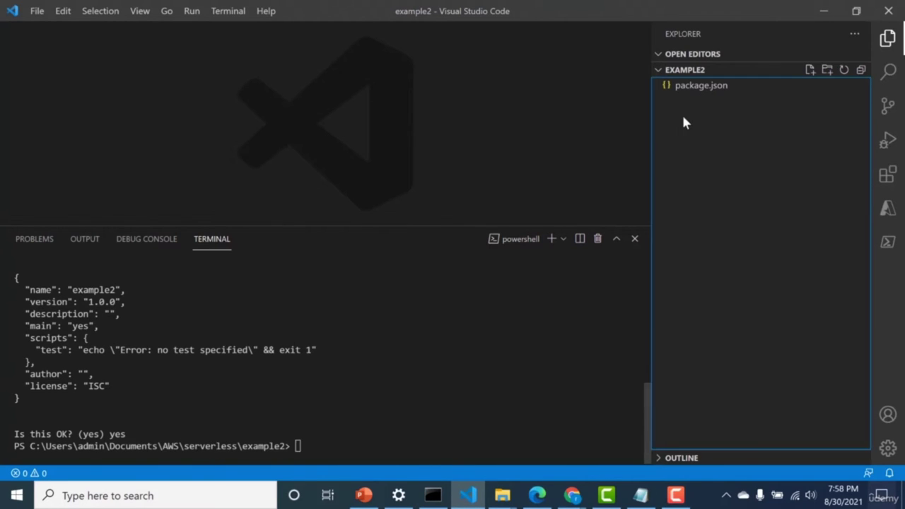
left_click(664, 132)
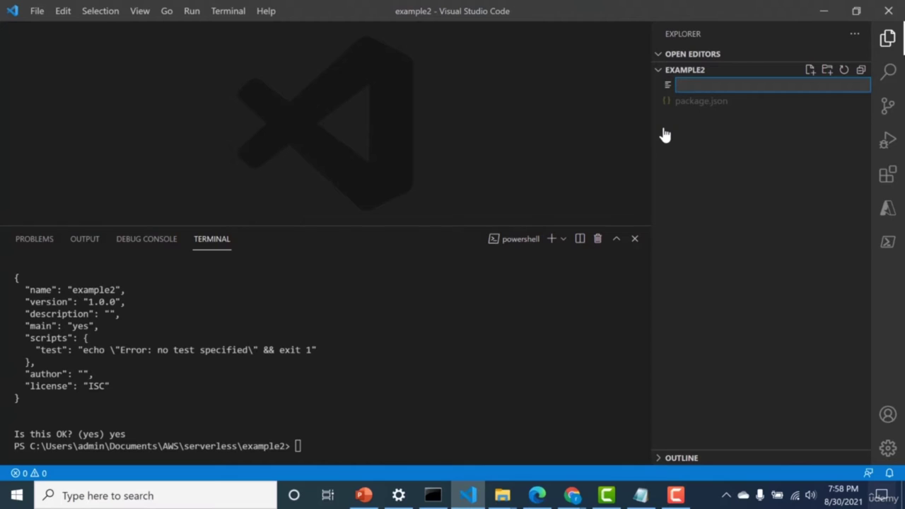
type("index.js")
key("BackSpace")
key("Return")
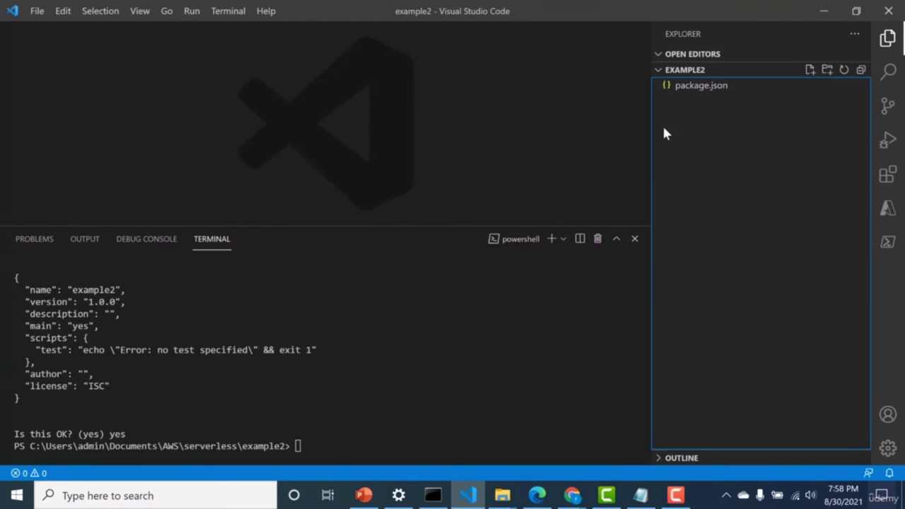
left_click_drag(439, 226, 439, 304)
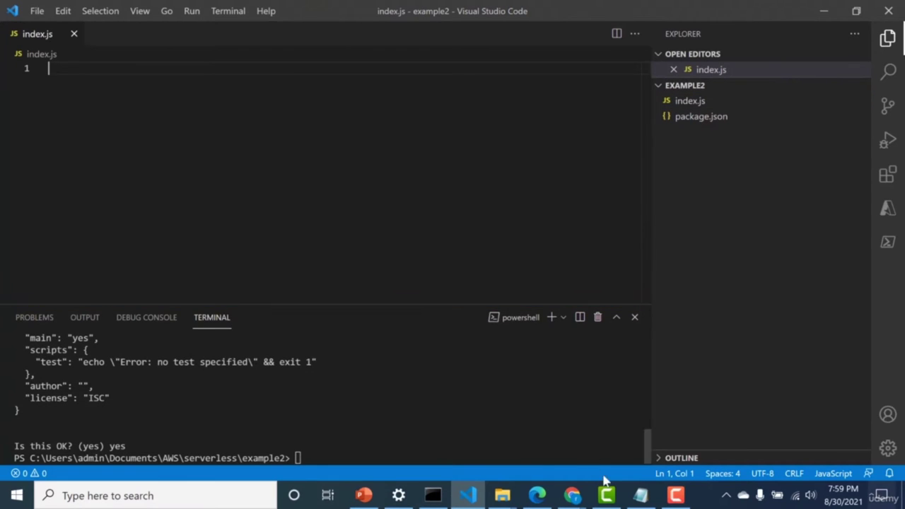
Copy the whole Lambda handler code from index.js in Notepad into the project's empty index.js and save the file.
left_click(640, 495)
left_click(273, 269)
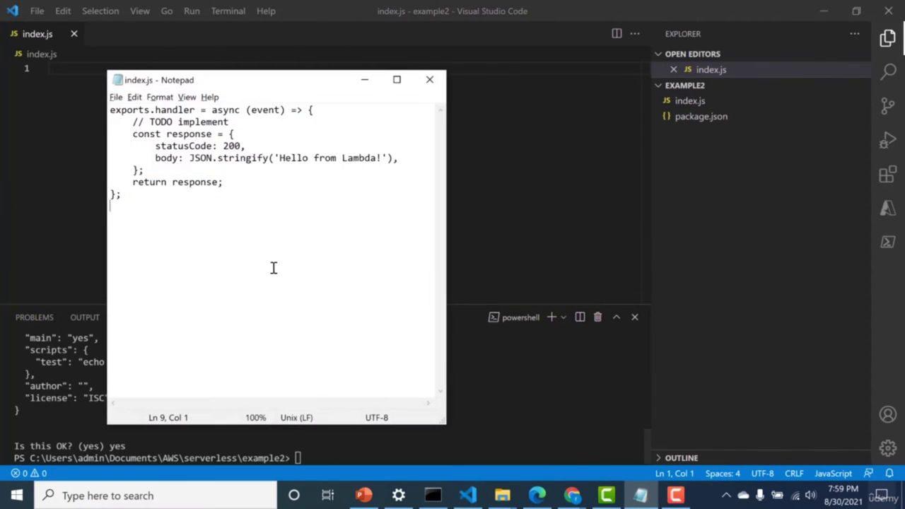
left_click_drag(164, 206, 107, 97)
key("ctrl+c")
left_click(77, 94)
key("ctrl+v")
key("ctrl+s")
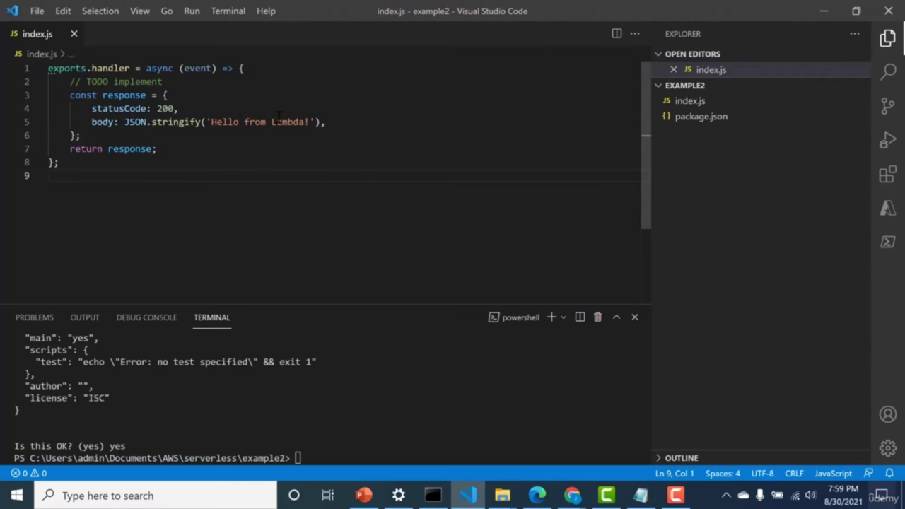
key("ctrl+grave")
type("n")
key("BackSpace")
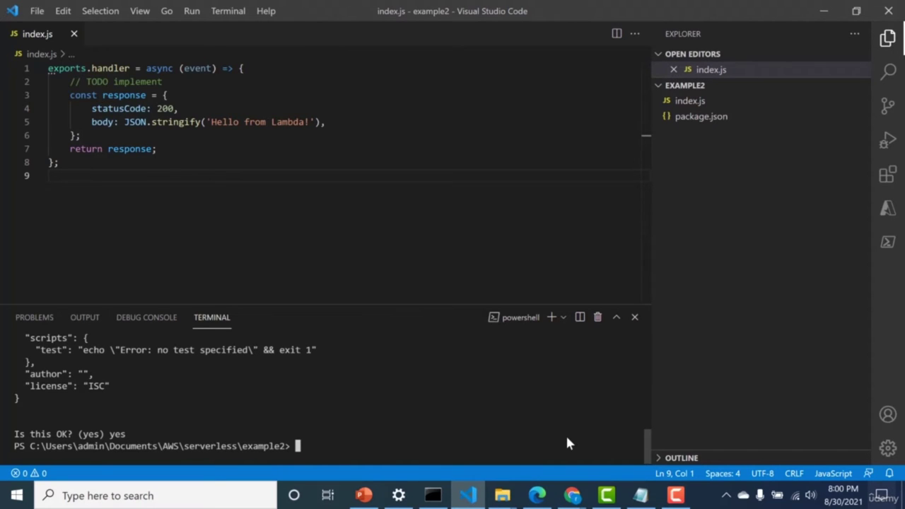
Switch to the Moment.js site in Chrome and examine its install commands and the Format Dates examples.
key("alt+Tab")
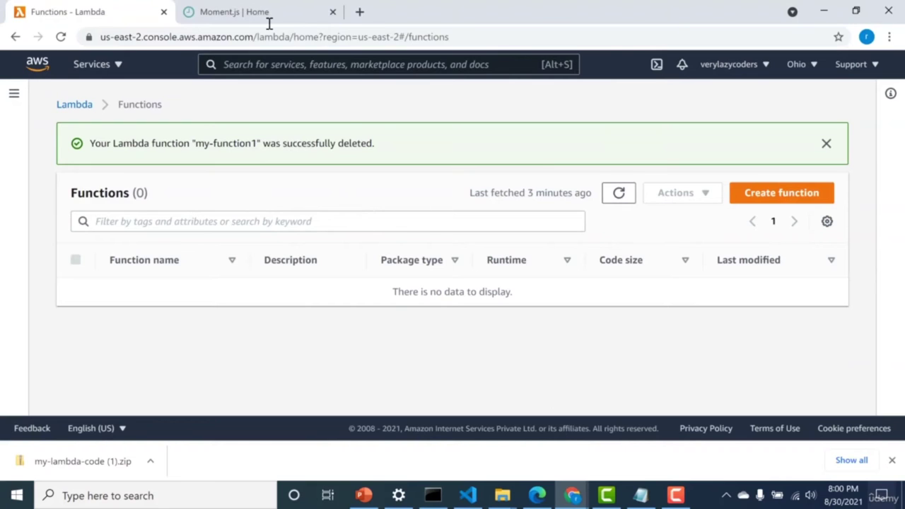
left_click(232, 11)
scroll(322, 299, "down", 7)
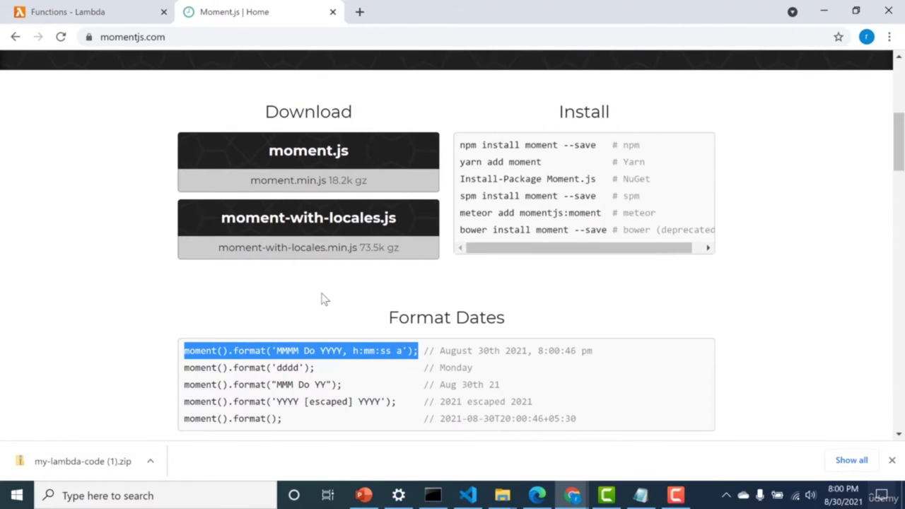
left_click(269, 349)
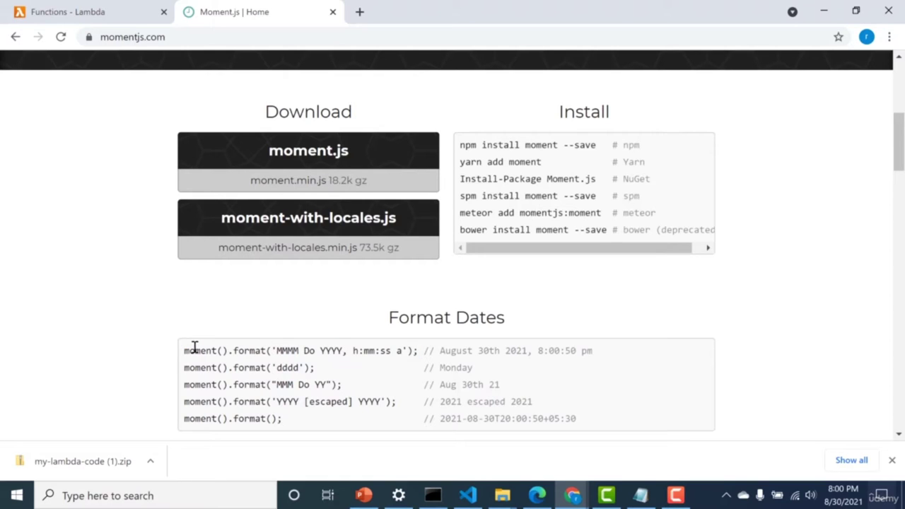
left_click_drag(275, 350, 531, 347)
left_click(444, 351)
left_click(314, 364)
left_click_drag(285, 367, 309, 367)
left_click(449, 366)
double_click(450, 367)
left_click(482, 372)
scroll(473, 348, "up", 5)
scroll(474, 348, "down", 5)
Return to Visual Studio Code, run npm install moment in the terminal, and open package.json to check the dependencies.
key("alt+Tab")
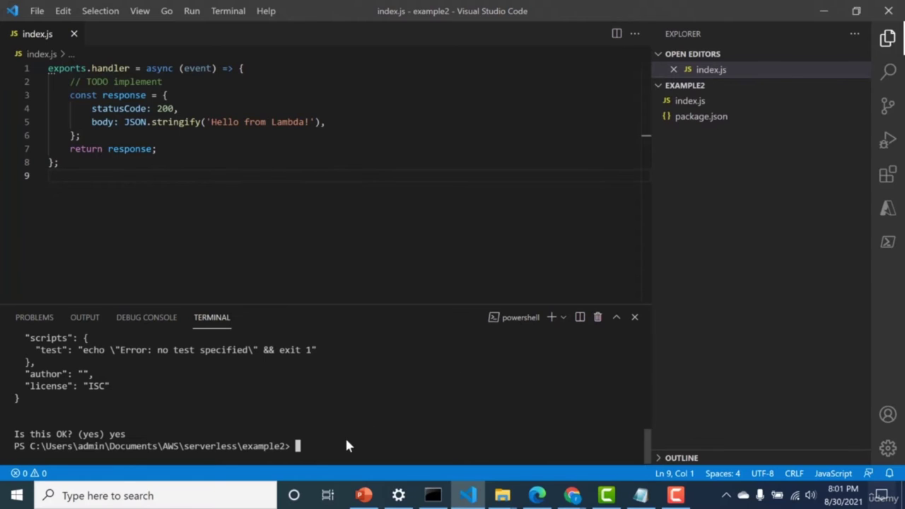
type("npm install moment")
key("Return")
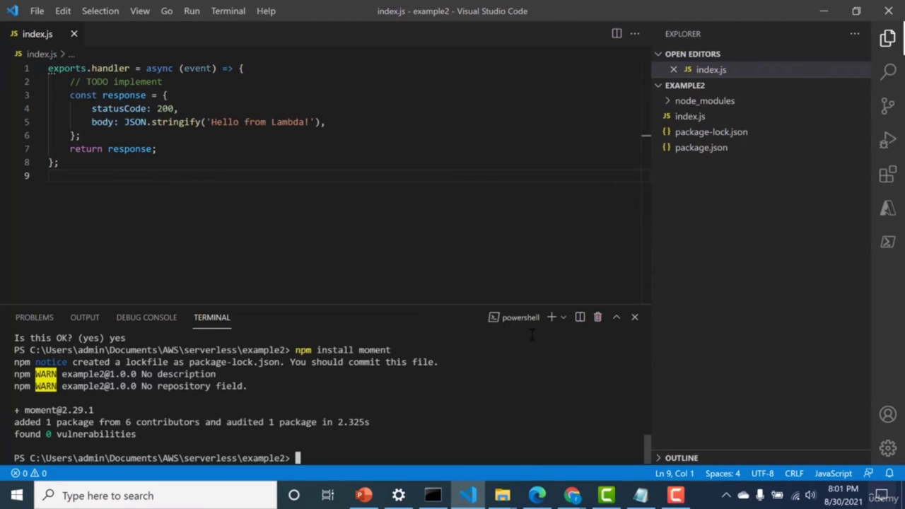
left_click(702, 151)
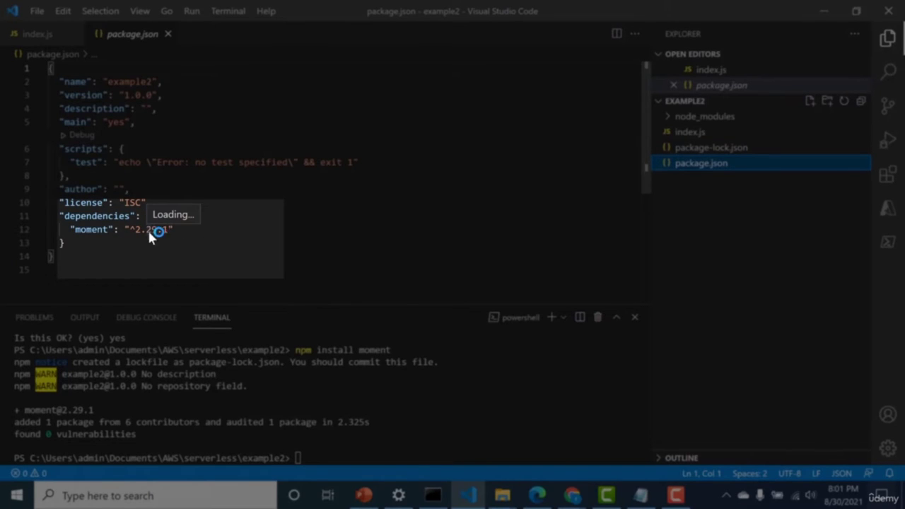
Add the line var moment= require("moment"); above the handler in index.js and save the file.
left_click(700, 134)
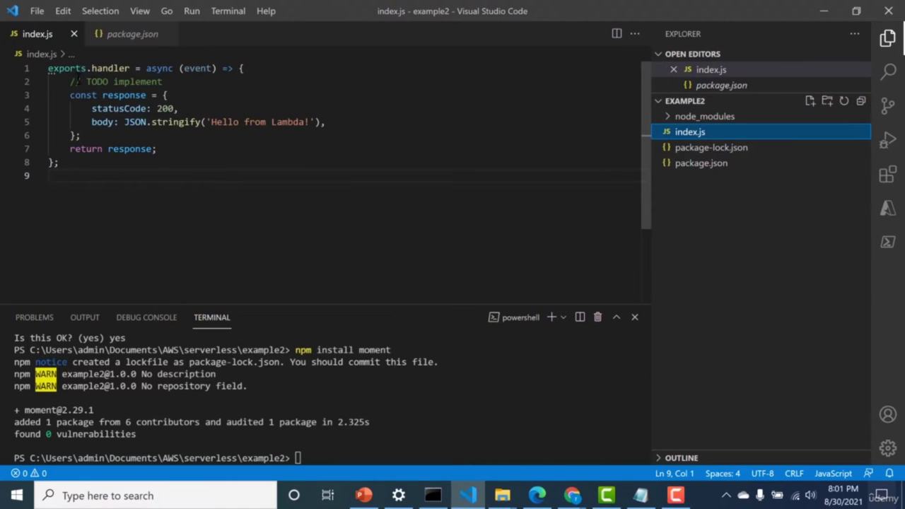
left_click(50, 68)
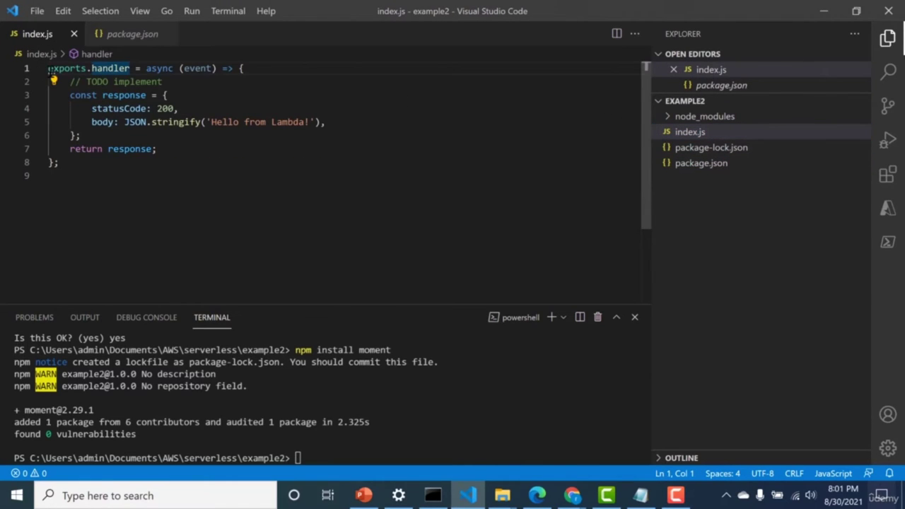
key("Return")
key("Up")
type("var mom")
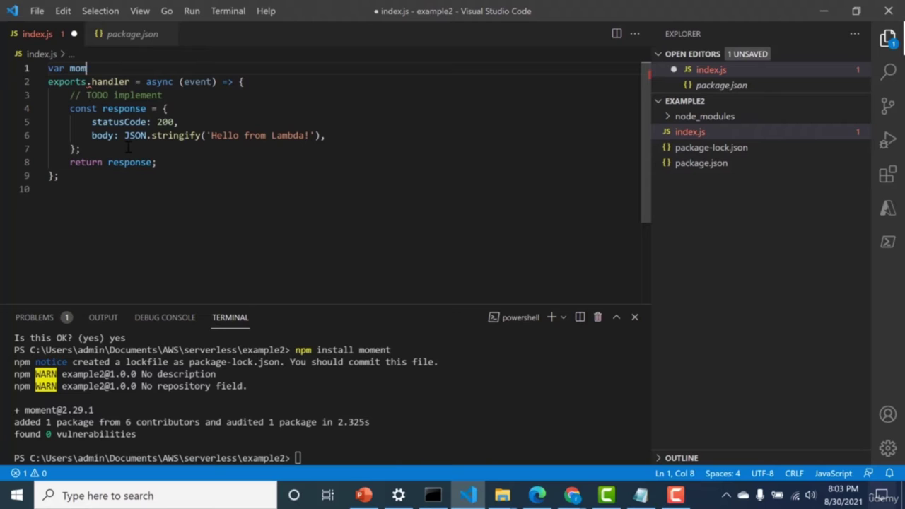
type("ent")
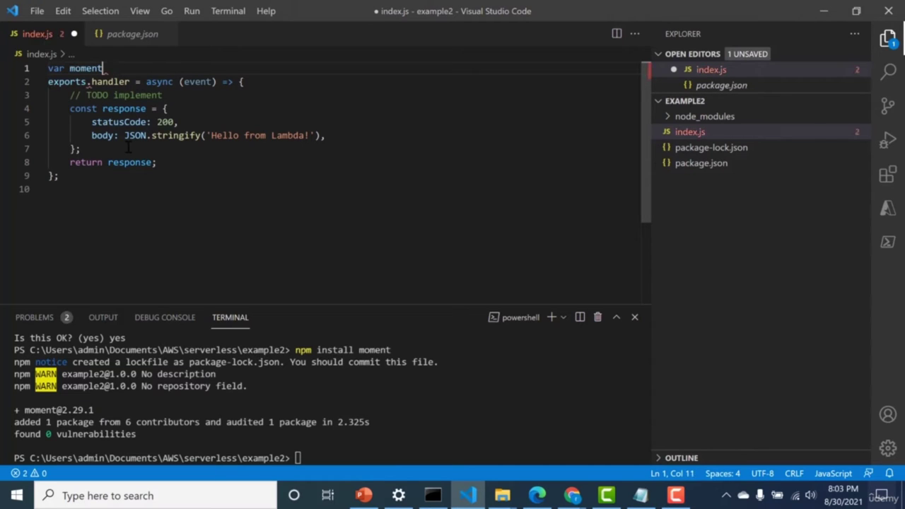
type(" == require")
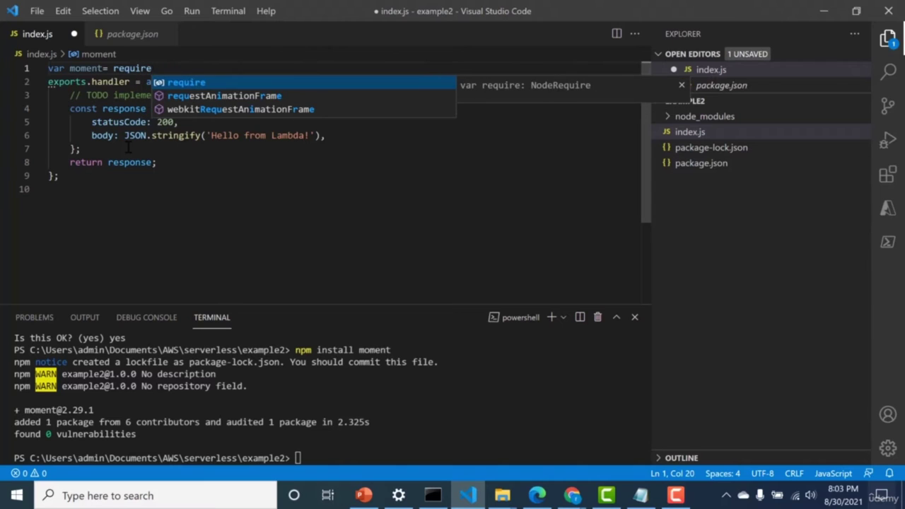
type("(")
type("'")
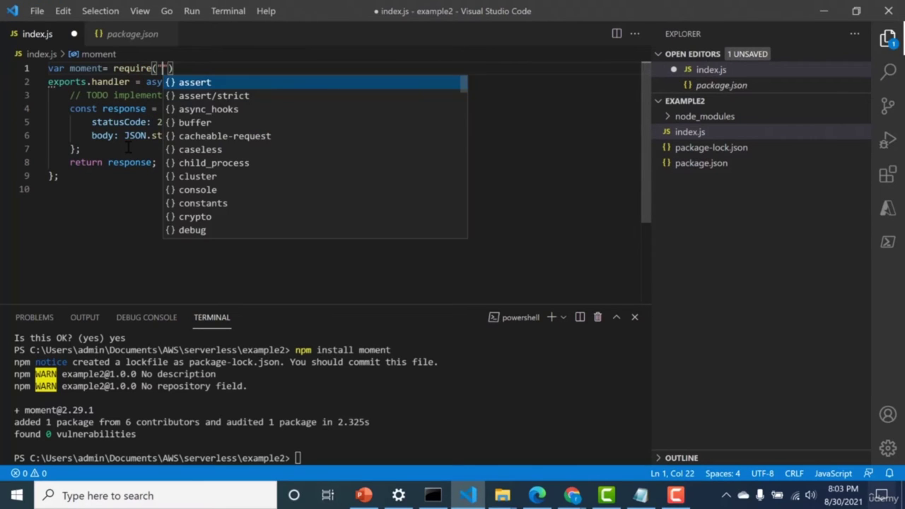
type("moment")
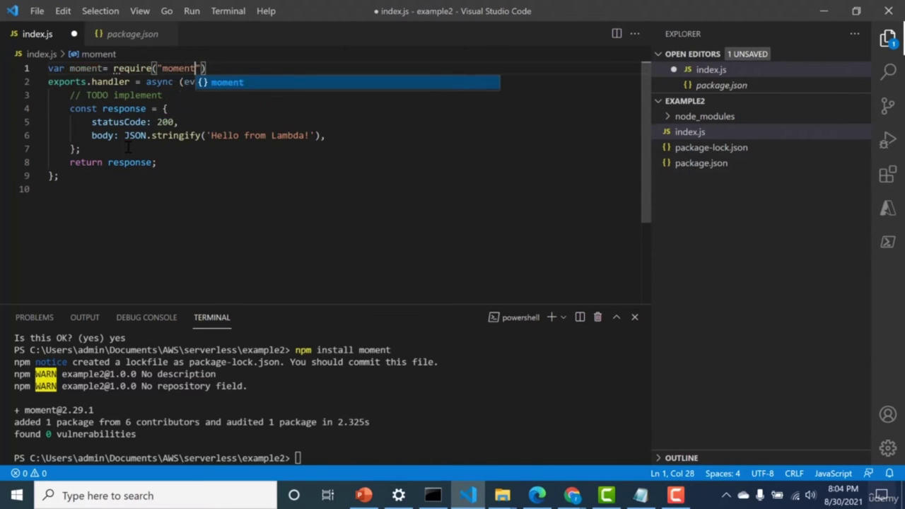
left_click(261, 68)
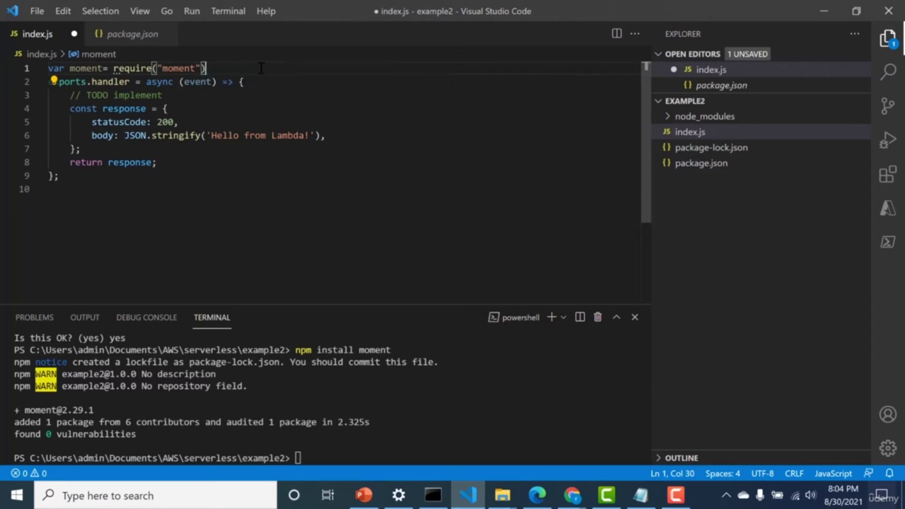
type(";")
key("ctrl+s")
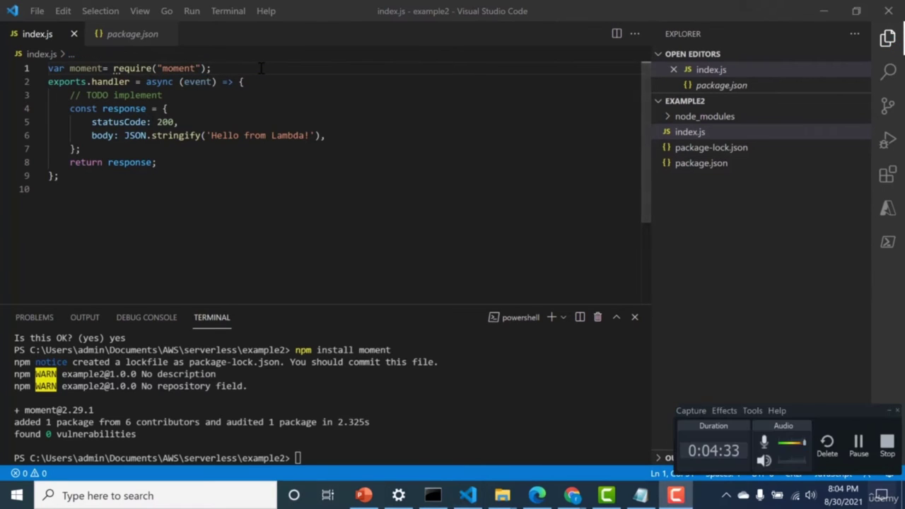
Switch to the Moment.js site in Chrome and copy the moment().format('MMMM Do YYYY, h:mm:ss a') expression from the Format Dates examples.
key("alt+Tab")
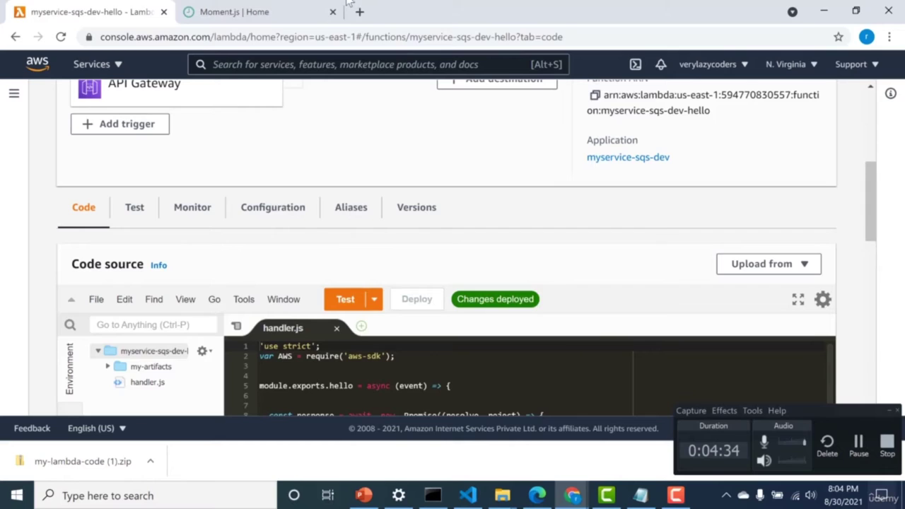
left_click(278, 10)
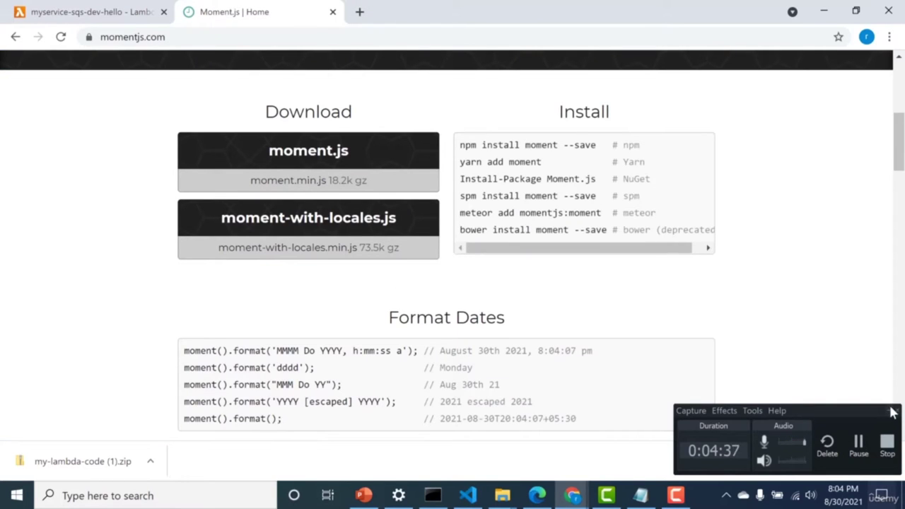
left_click(889, 410)
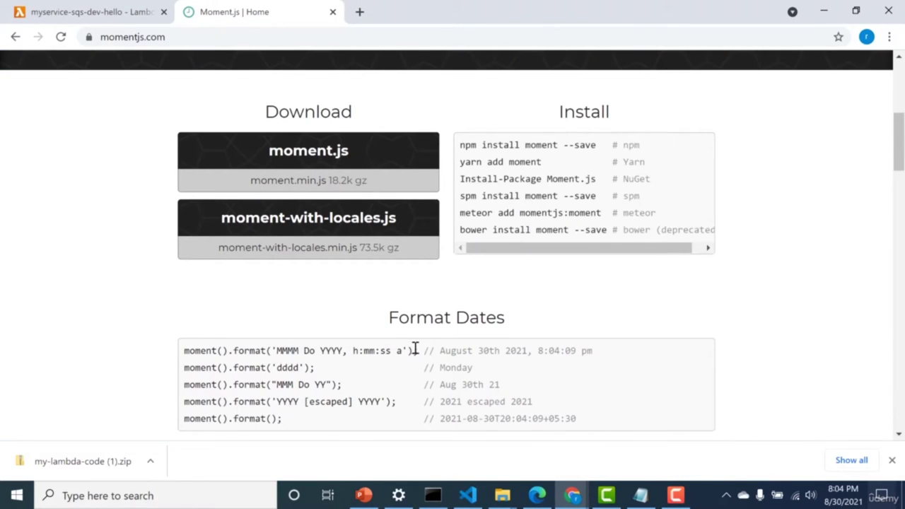
left_click_drag(413, 350, 126, 361)
key("ctrl+c")
Return to Visual Studio Code, replace 'Hello from Lambda!' in index.js with the copied moment().format expression, remove the trailing comma, and save.
key("alt+Tab")
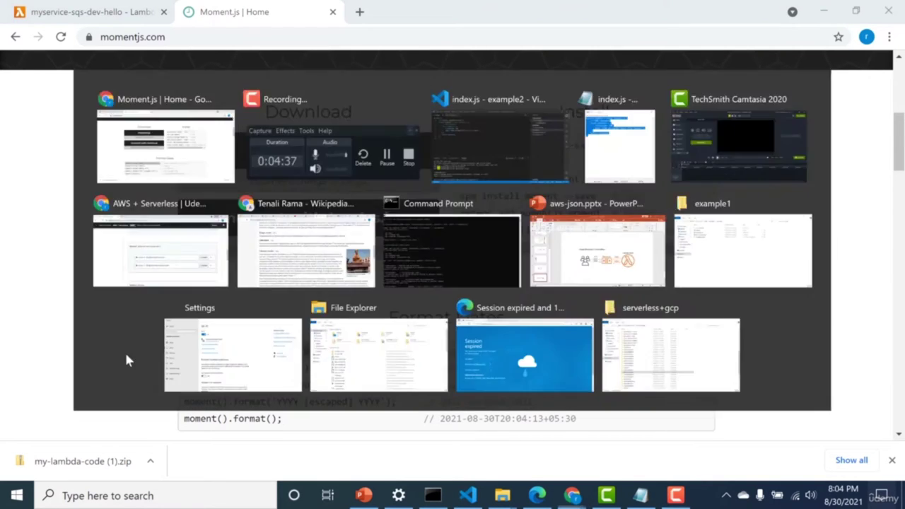
key("alt+Tab")
key("alt+Tab")
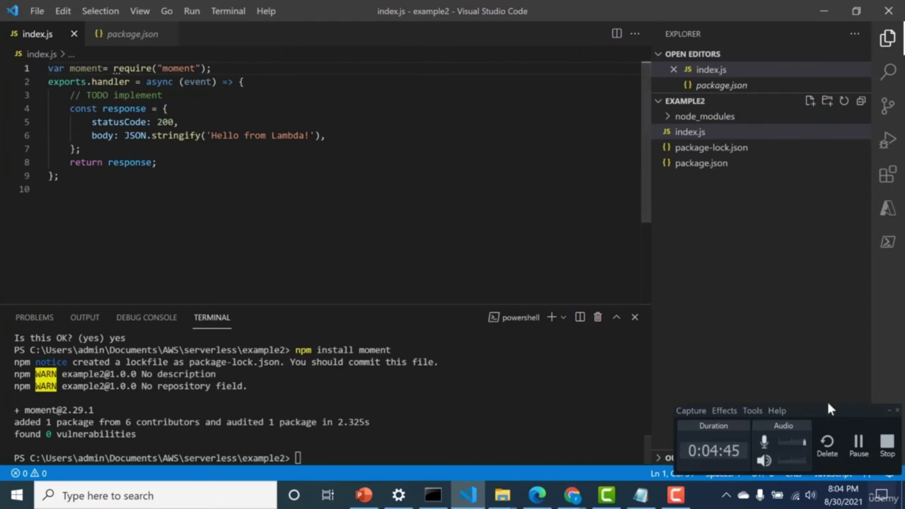
left_click(889, 410)
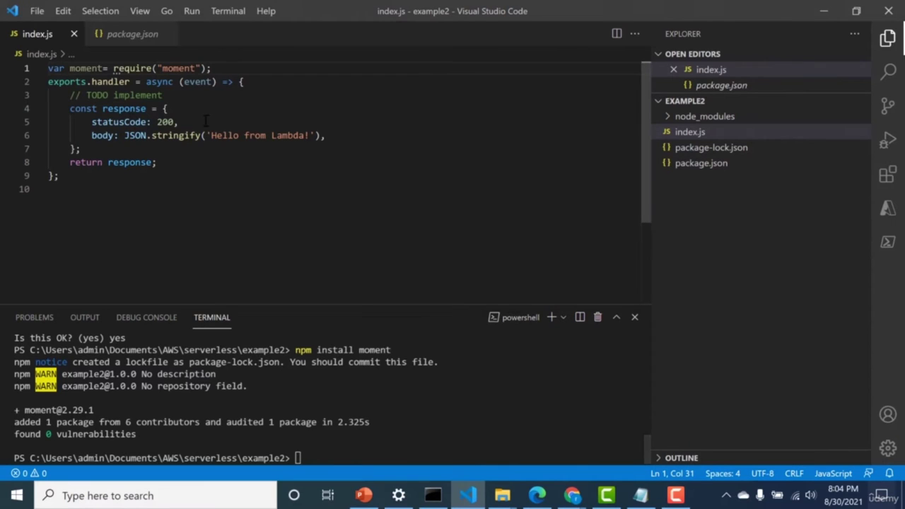
left_click_drag(209, 134, 311, 133)
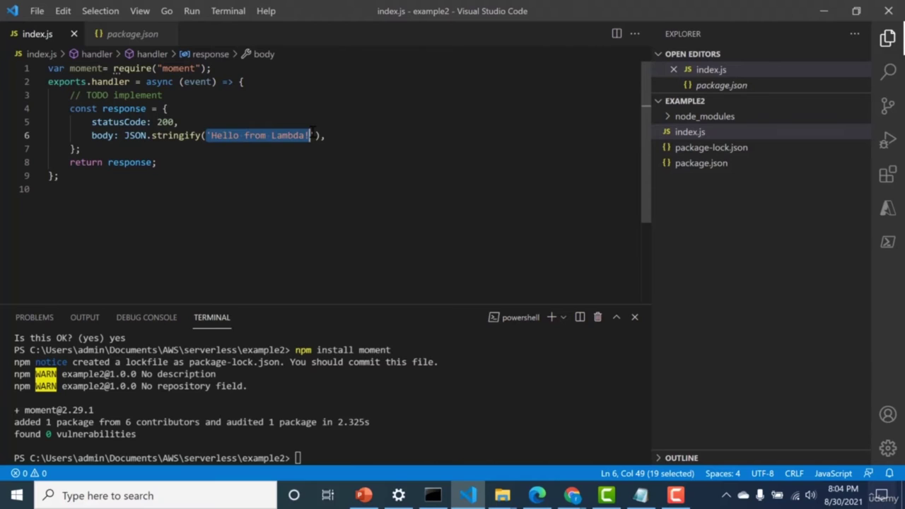
key("BackSpace")
key("Delete")
key("ctrl+v")
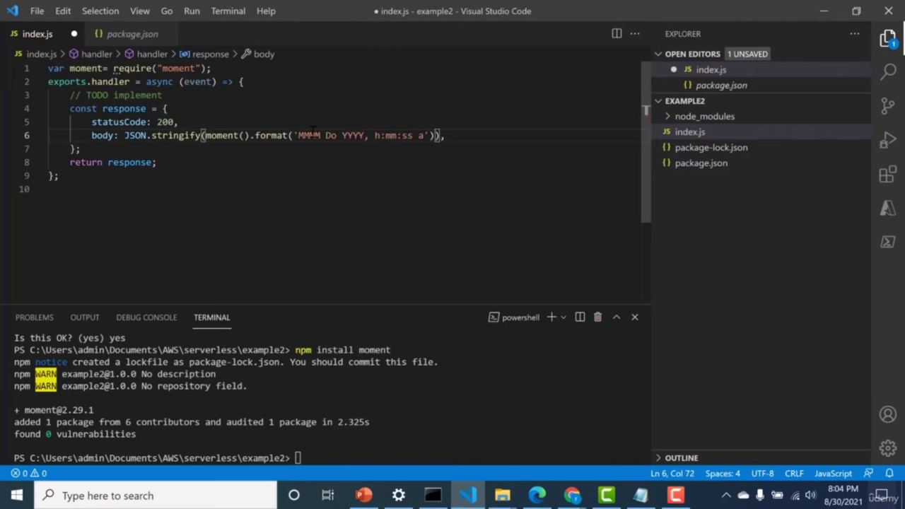
key("End")
key("ctrl+s")
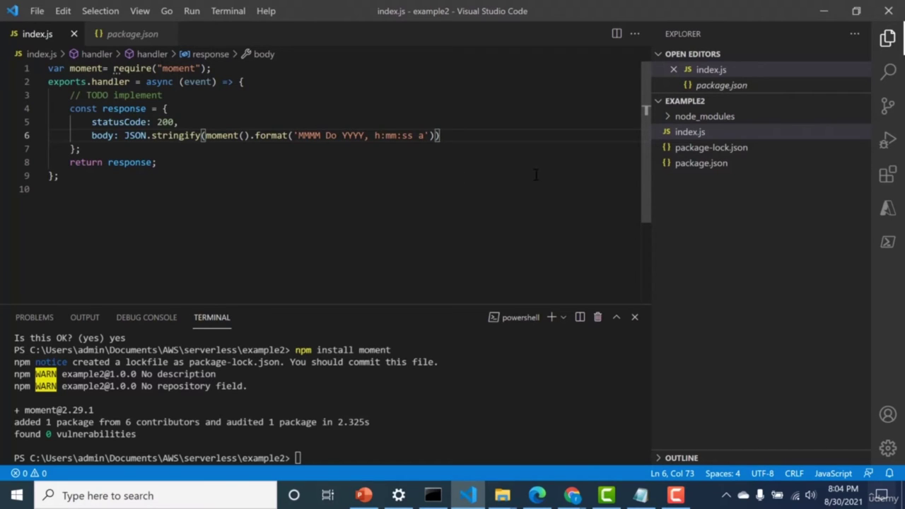
Bring up package.json, switch to File Explorer, and open the example2 folder inside serverless.
left_click(680, 167)
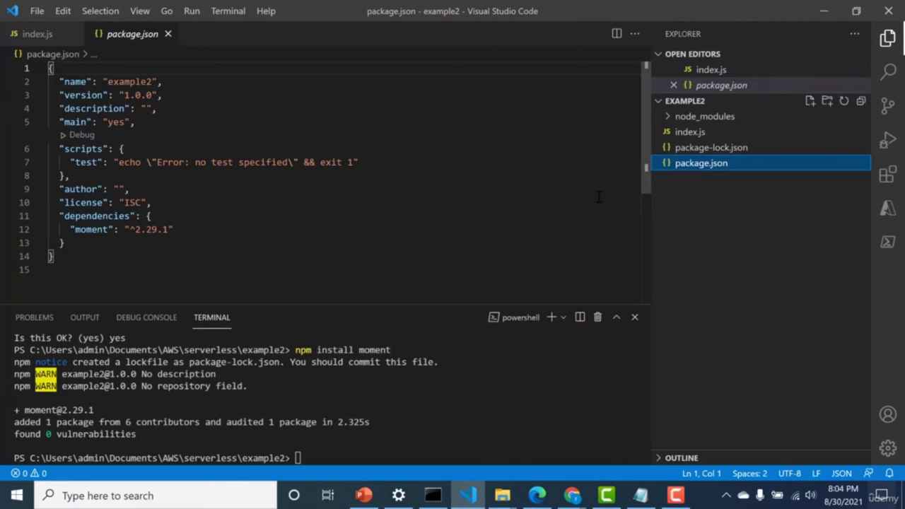
left_click(502, 494)
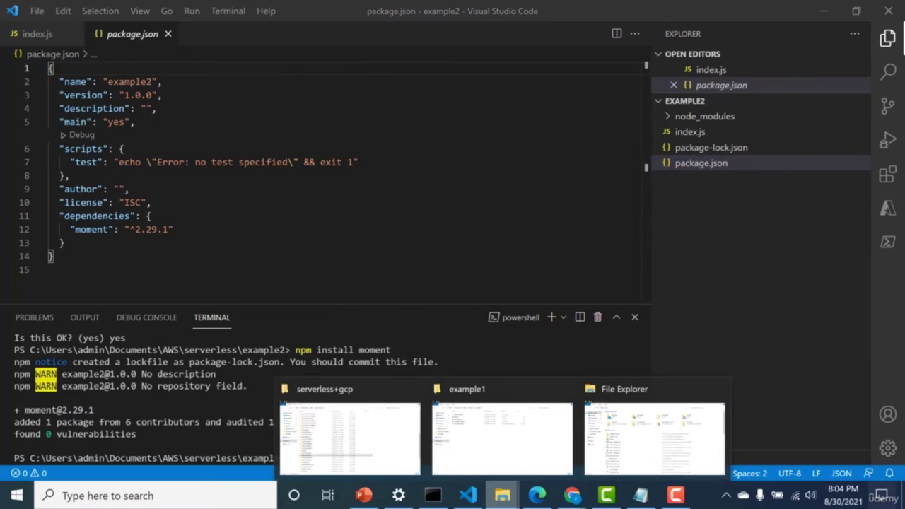
left_click(505, 472)
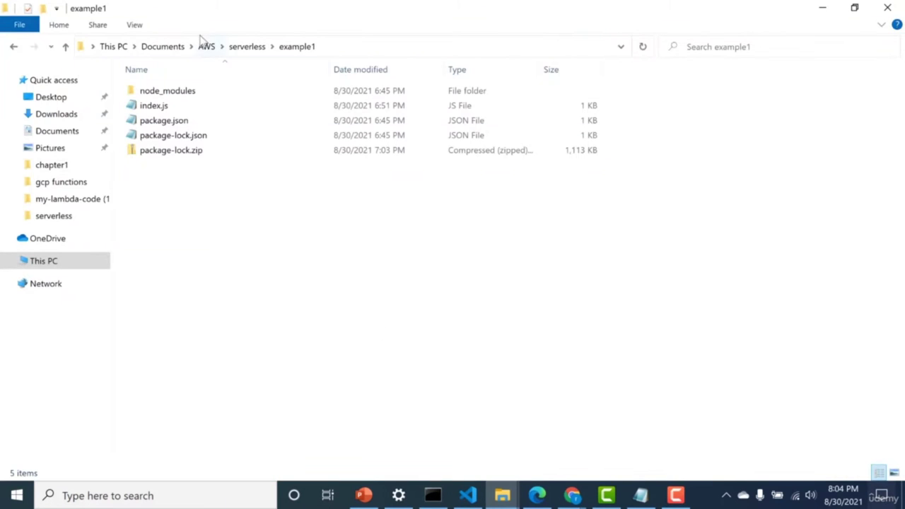
left_click(239, 53)
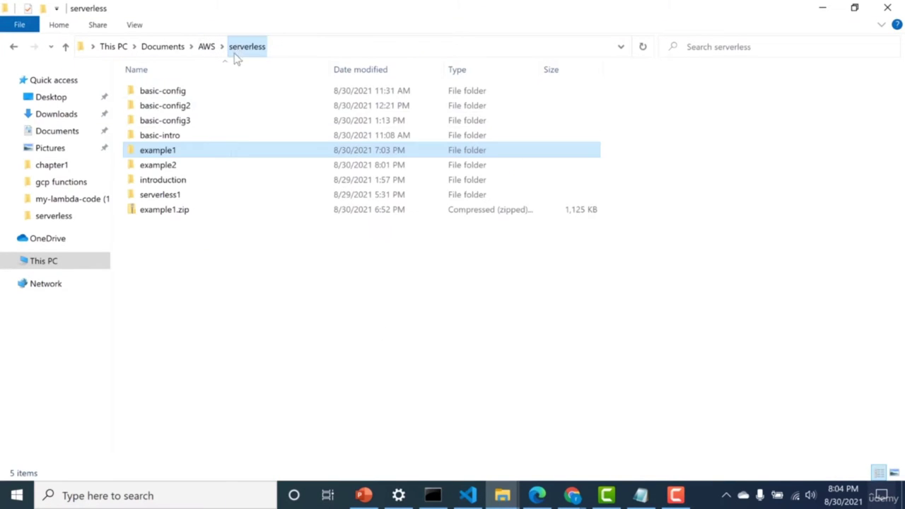
double_click(167, 165)
Compress all the files and the node_modules folder in example2 into one zip archive, keeping the suggested name.
left_click(196, 142)
key("ctrl+a")
right_click(197, 140)
mouse_move(218, 219)
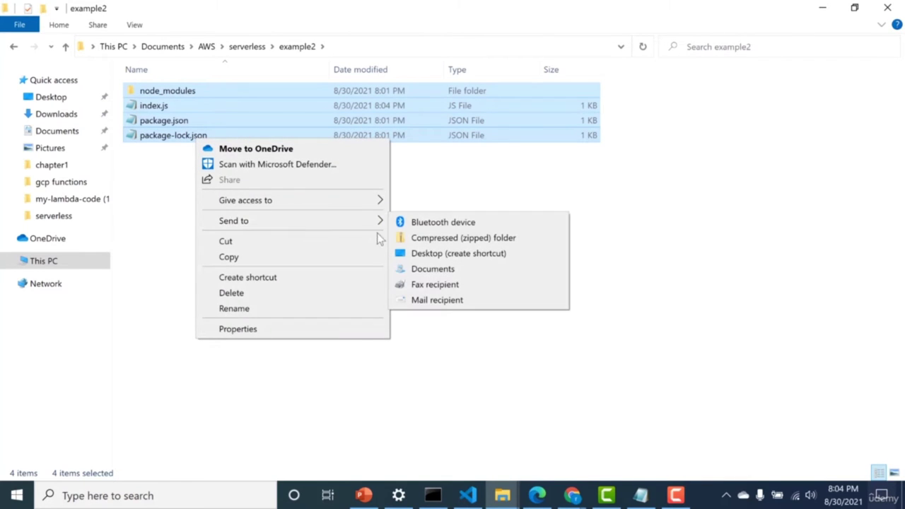
left_click(421, 238)
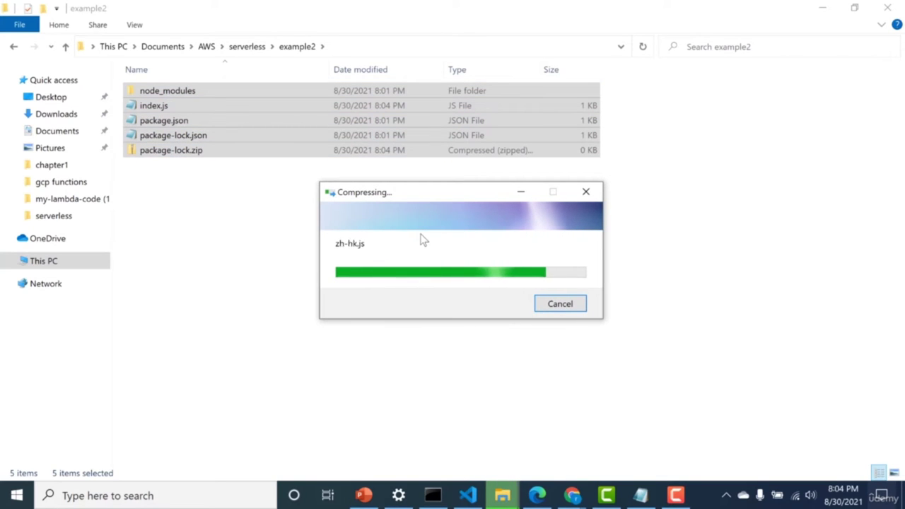
key("Return")
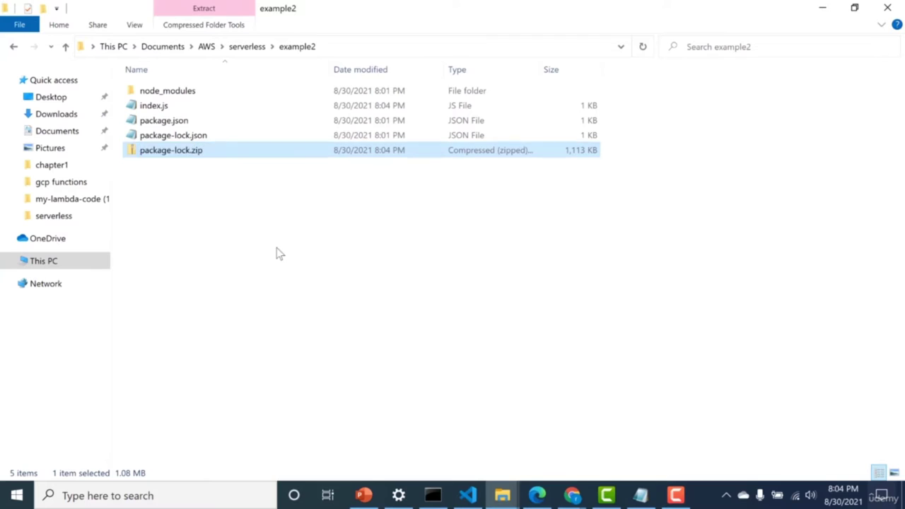
left_click(279, 255)
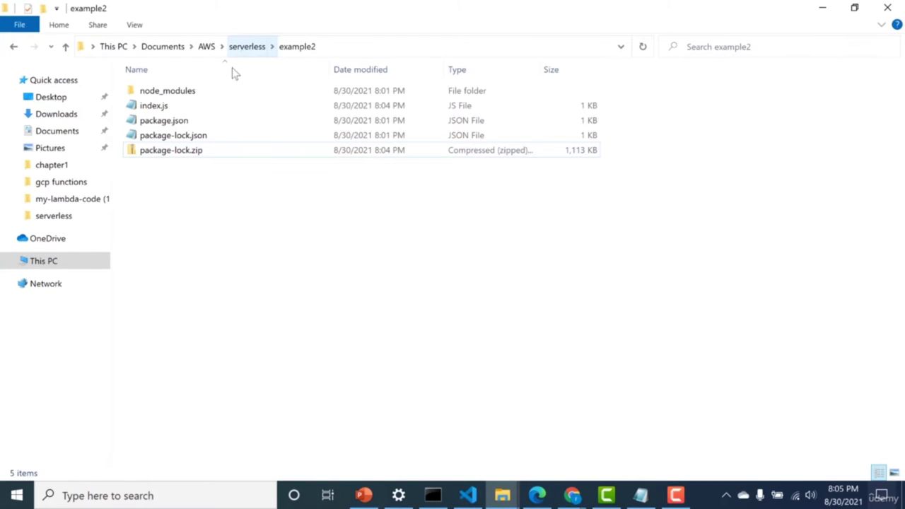
Switch to the AWS Lambda console in Chrome and change the region to US East (Ohio) us-east-2.
key("alt+Tab")
left_click(788, 71)
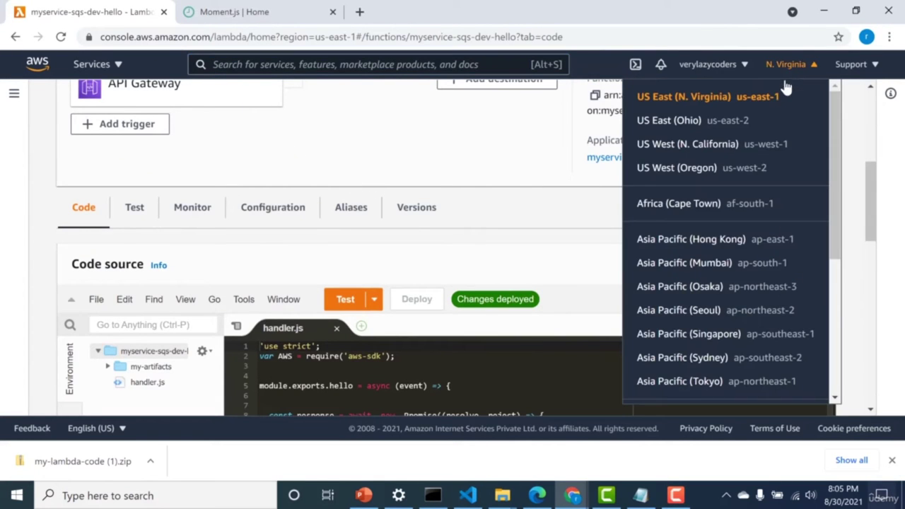
left_click(742, 119)
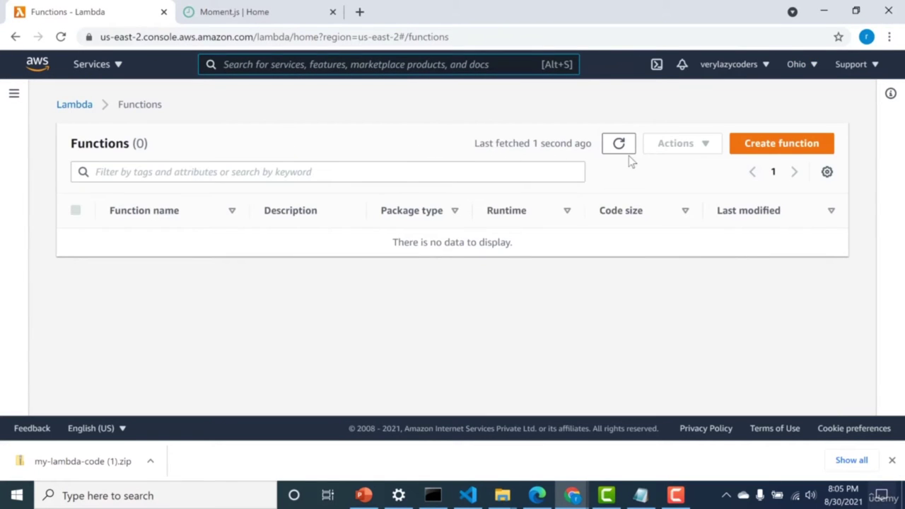
Create a Lambda function from scratch named my-new-func with the Node.js 14.x runtime.
left_click(772, 145)
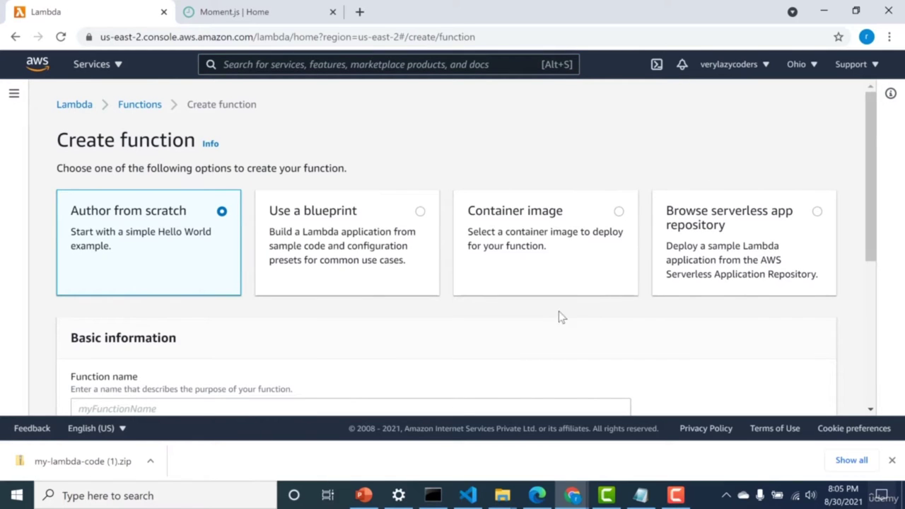
scroll(541, 335, "down", 4)
left_click(281, 125)
type("my-new-func")
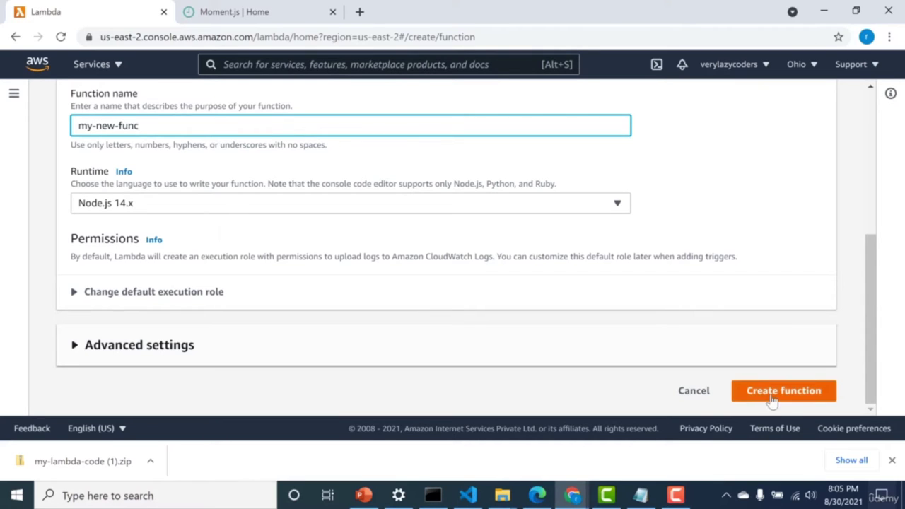
left_click(772, 401)
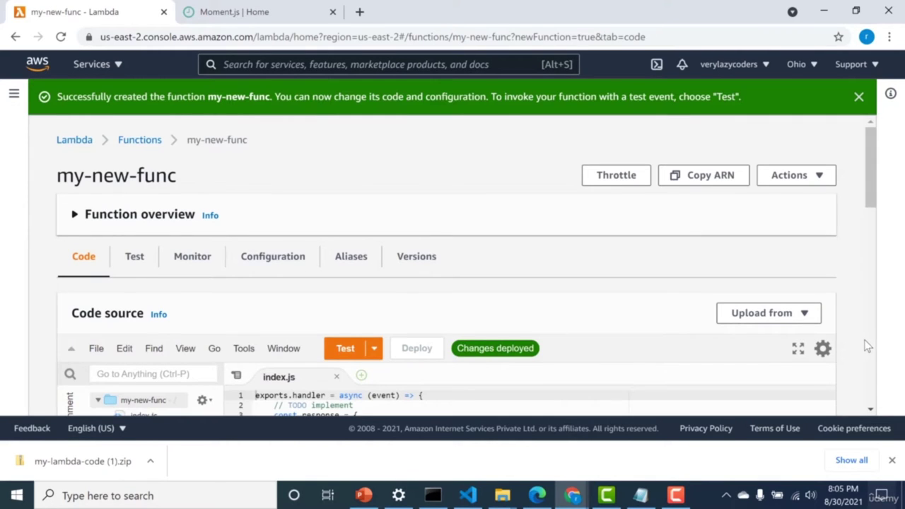
Start a .zip file code upload for my-new-func and choose package-lock.zip from the example2 folder.
left_click(761, 313)
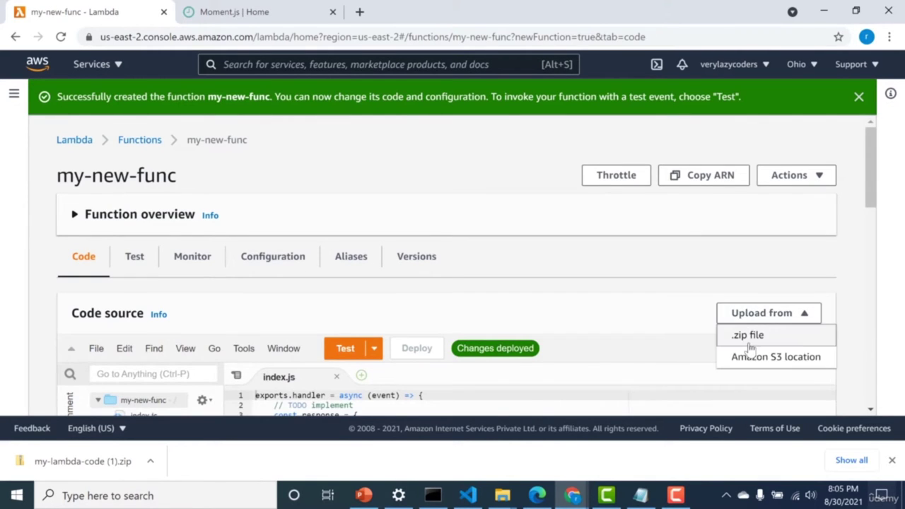
left_click(747, 336)
left_click(210, 230)
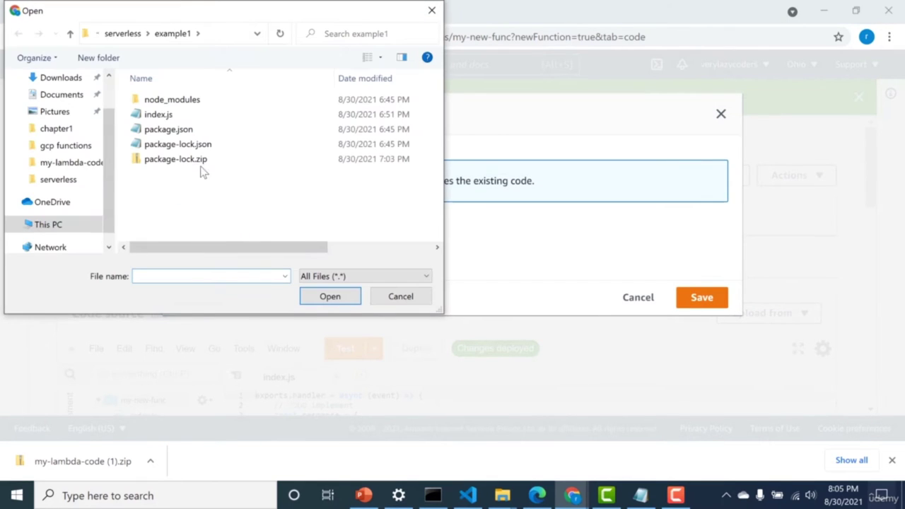
left_click(123, 33)
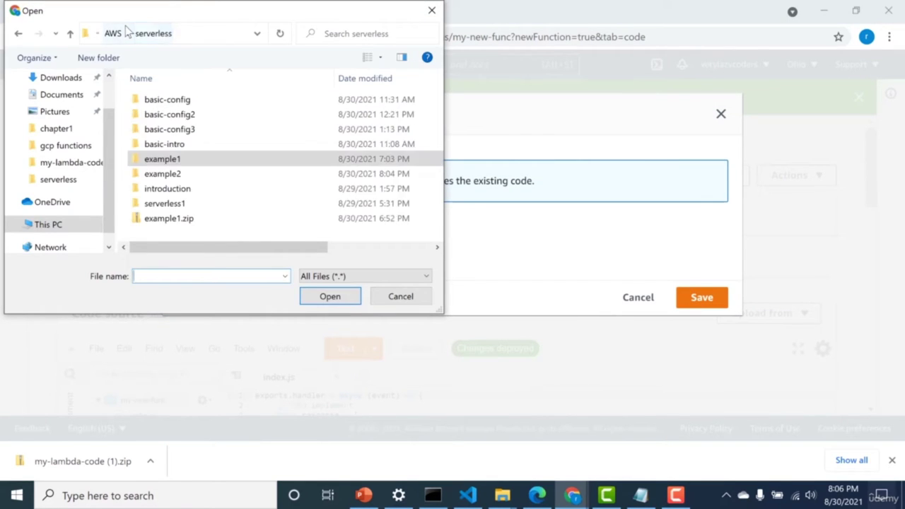
double_click(162, 174)
double_click(163, 162)
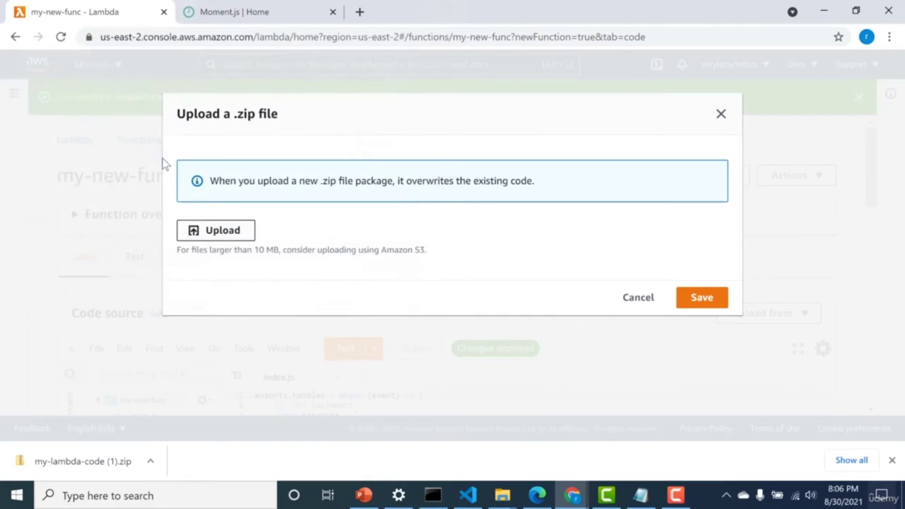
Save the package-lock.zip upload to my-new-func and check the uploaded node_modules, moment and index.js entries in the code source.
left_click(702, 297)
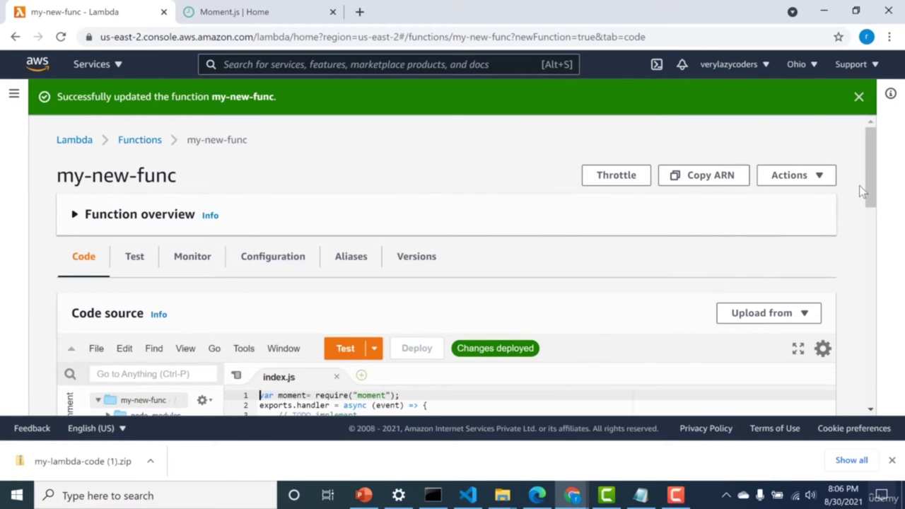
left_click_drag(870, 180, 869, 220)
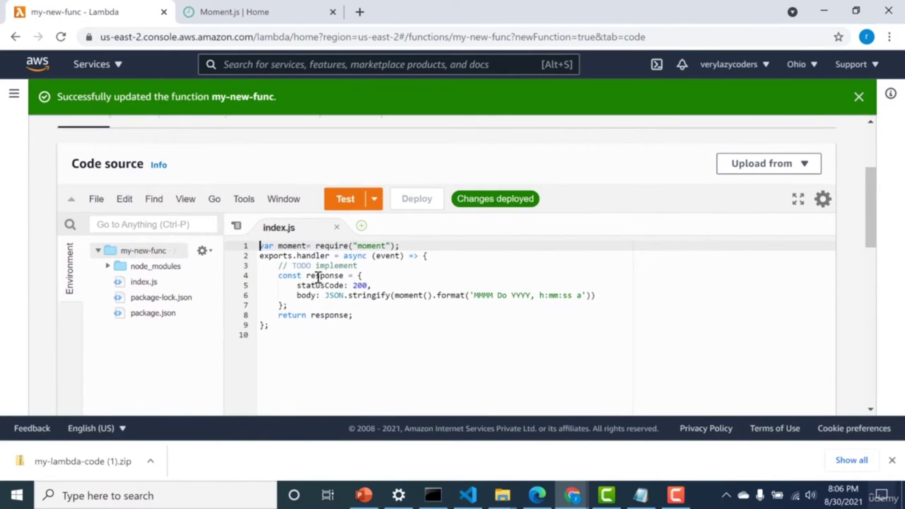
left_click(107, 268)
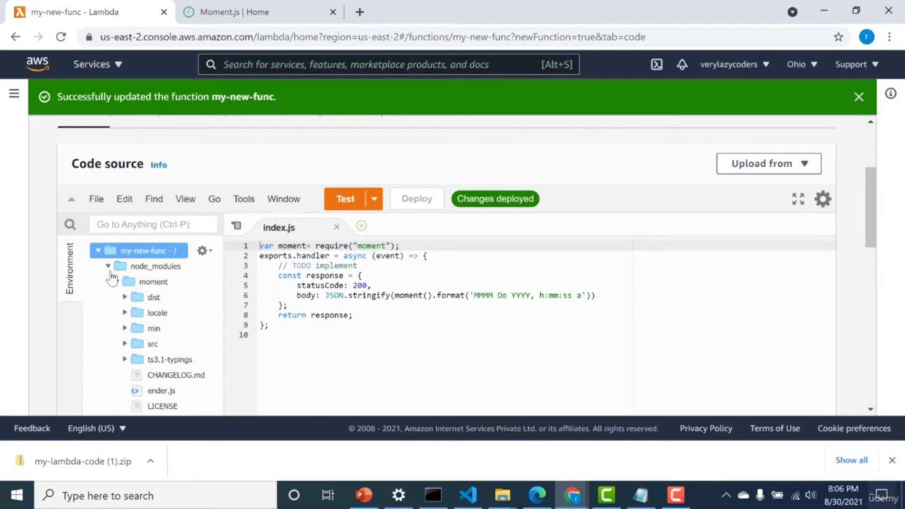
left_click(117, 284)
left_click(117, 283)
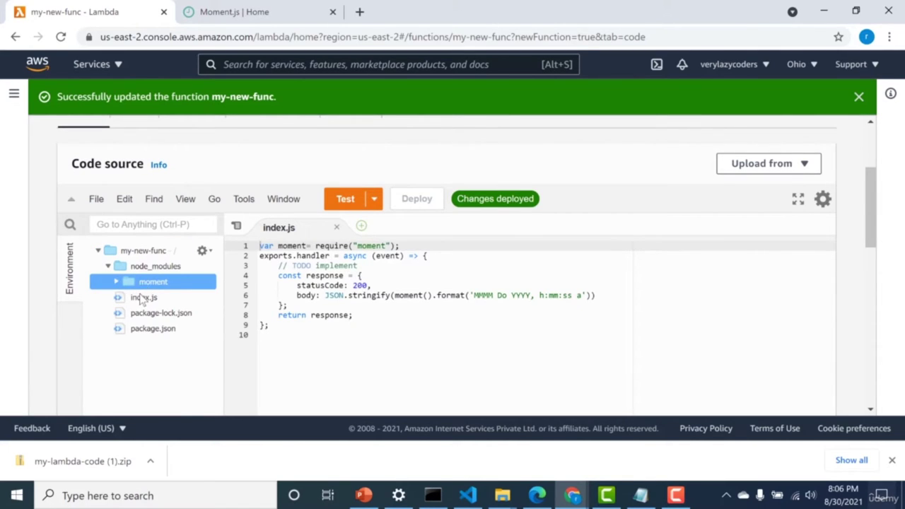
left_click(143, 299)
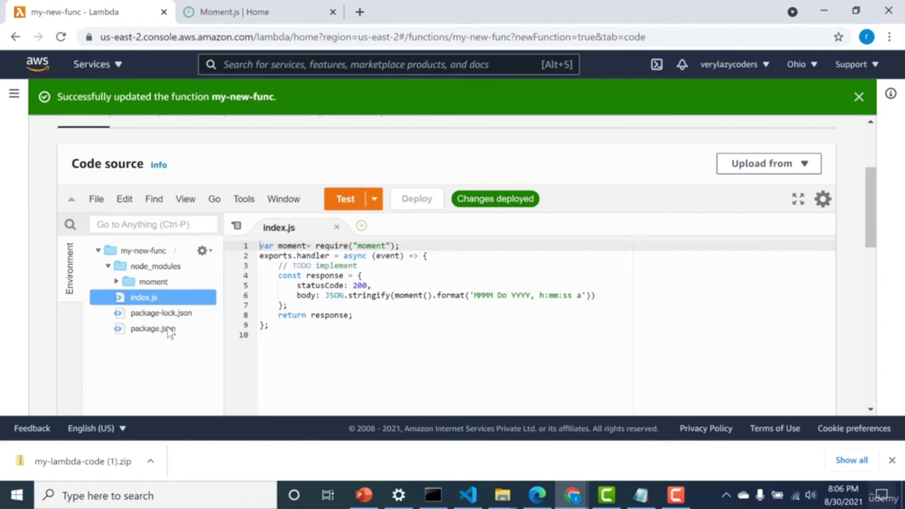
Create a new test event named my-event from the hello-world template.
left_click(338, 204)
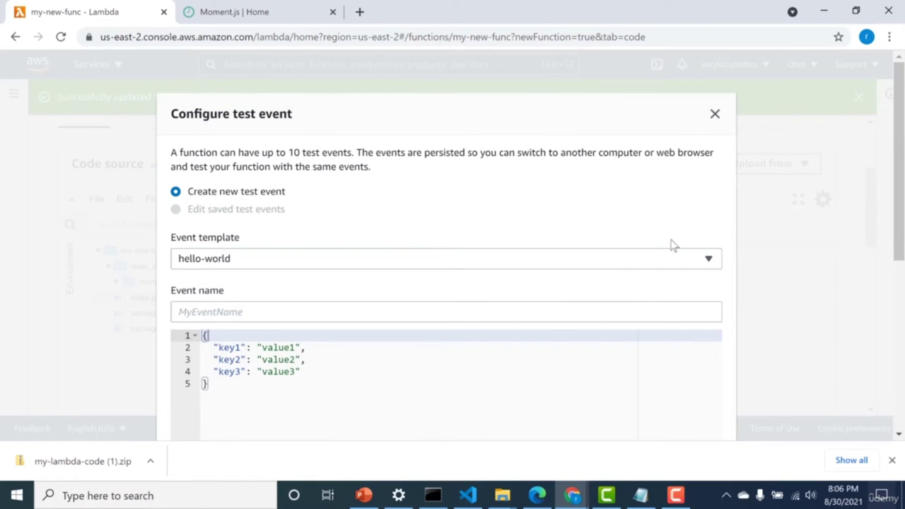
left_click(548, 306)
type("my-event")
scroll(686, 283, "down", 5)
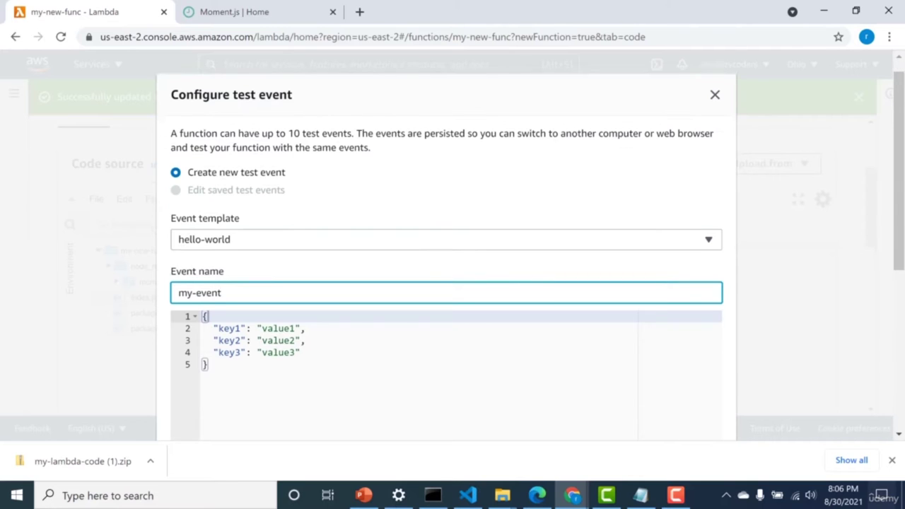
left_click(691, 379)
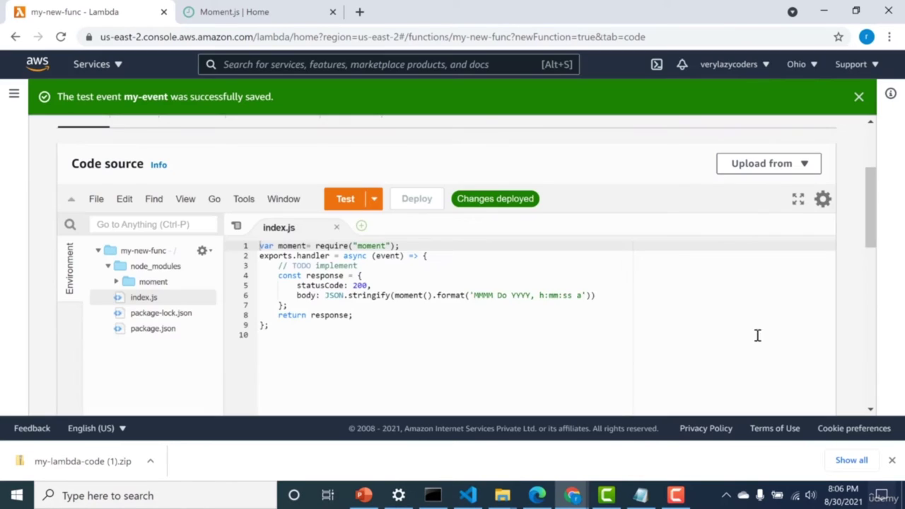
Run my-new-func with the my-event test event and examine the formatted date in the response body.
left_click(330, 209)
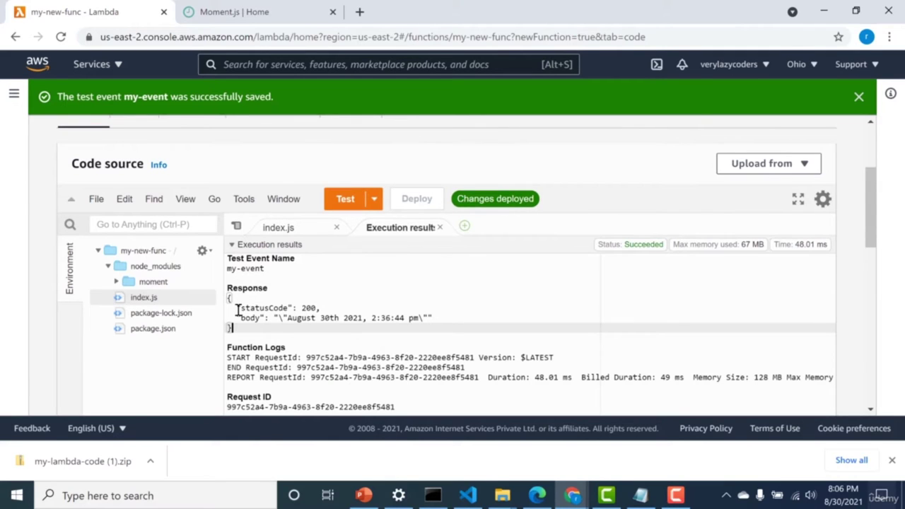
left_click(281, 318)
left_click_drag(308, 323, 414, 322)
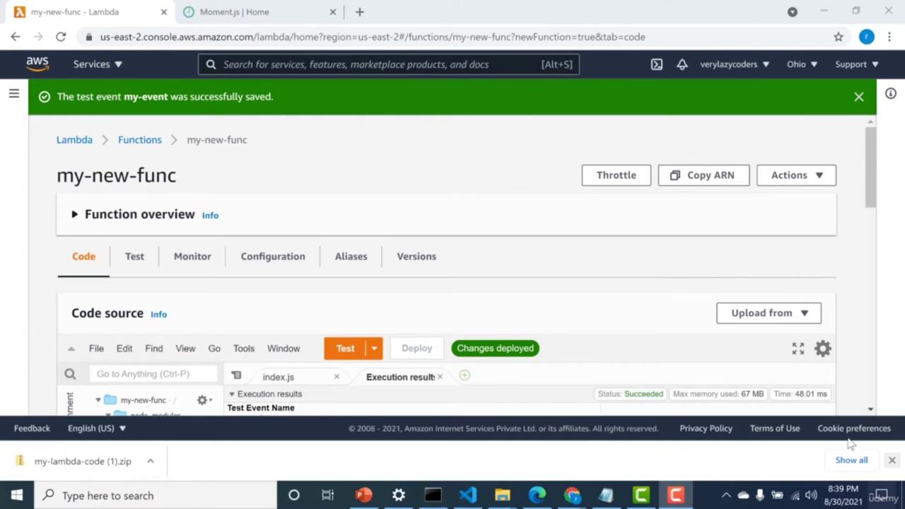
Search the AWS services for s3 and open the S3 console.
left_click(356, 64)
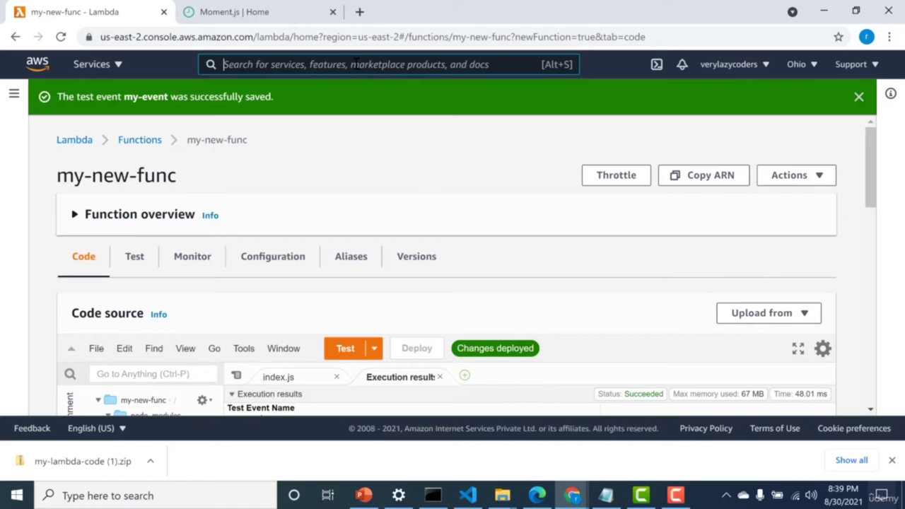
type("s3")
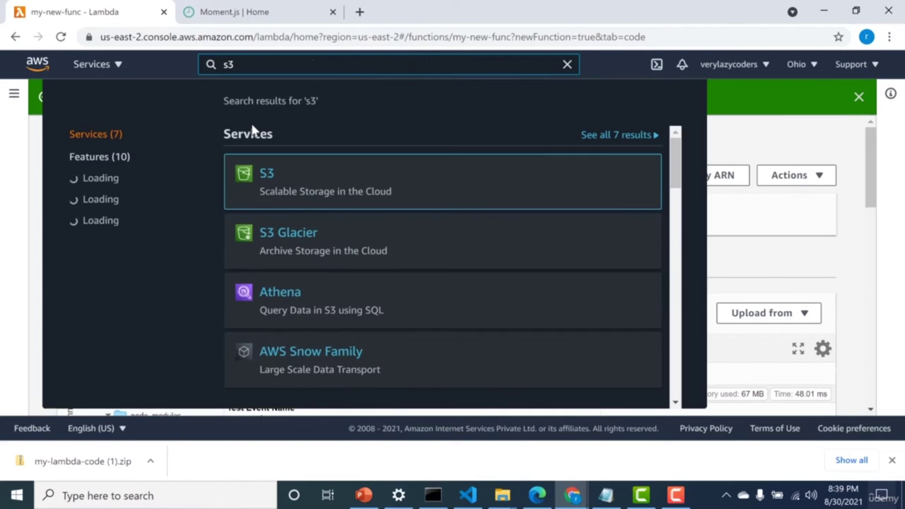
left_click(265, 181)
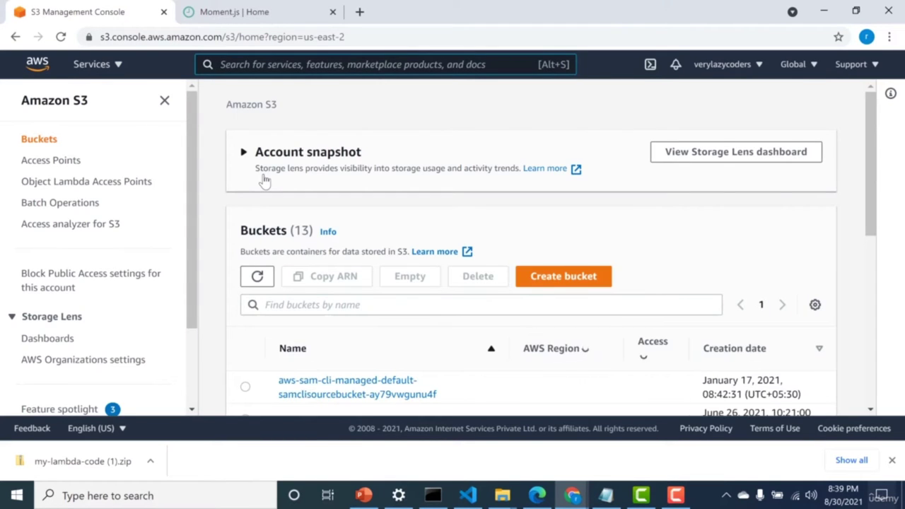
Create an S3 bucket named my-new-vlc-code-bucket in US East (Ohio) us-east-2, keeping the default settings.
left_click(589, 283)
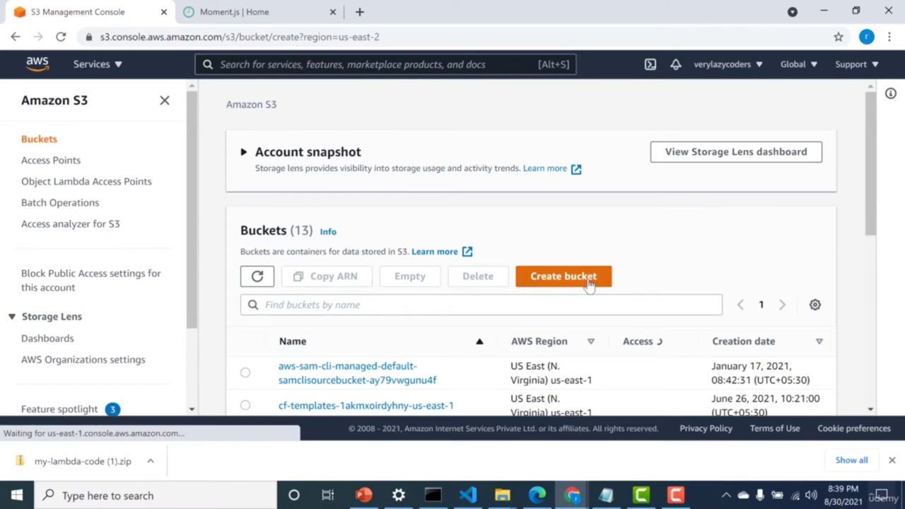
left_click(412, 265)
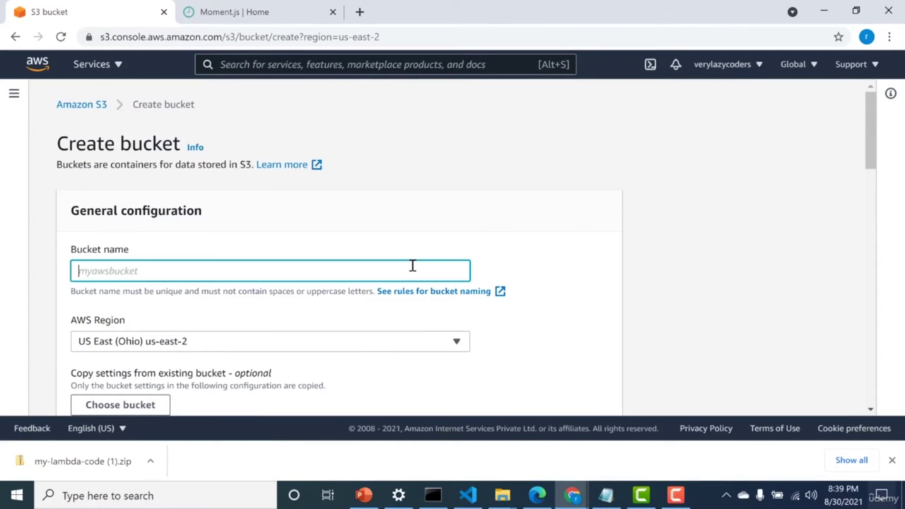
type("my-new-vlc-code-b")
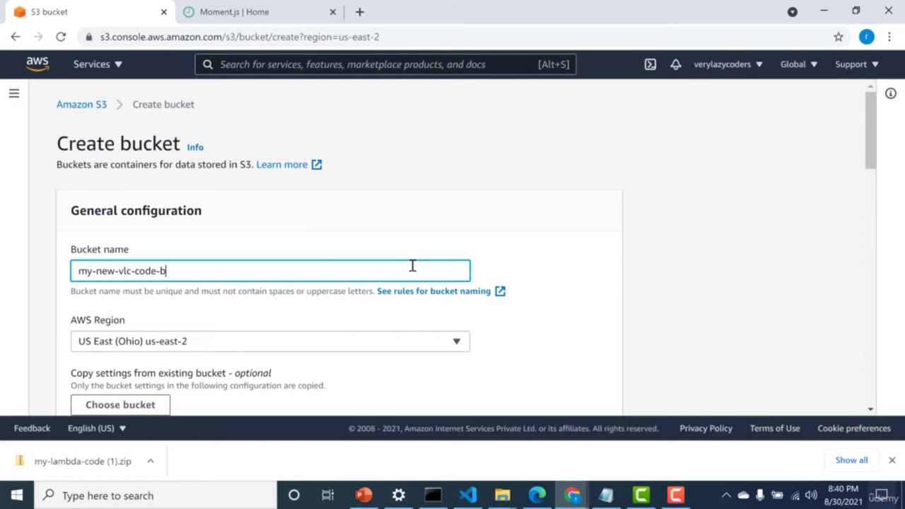
type("ucket")
left_click_drag(882, 125, 877, 143)
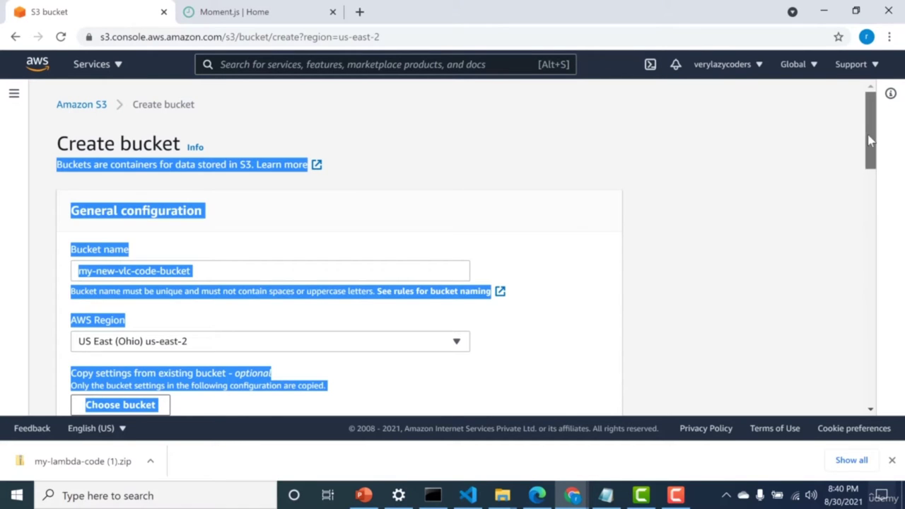
scroll(871, 155, "down", 2)
left_click(843, 177)
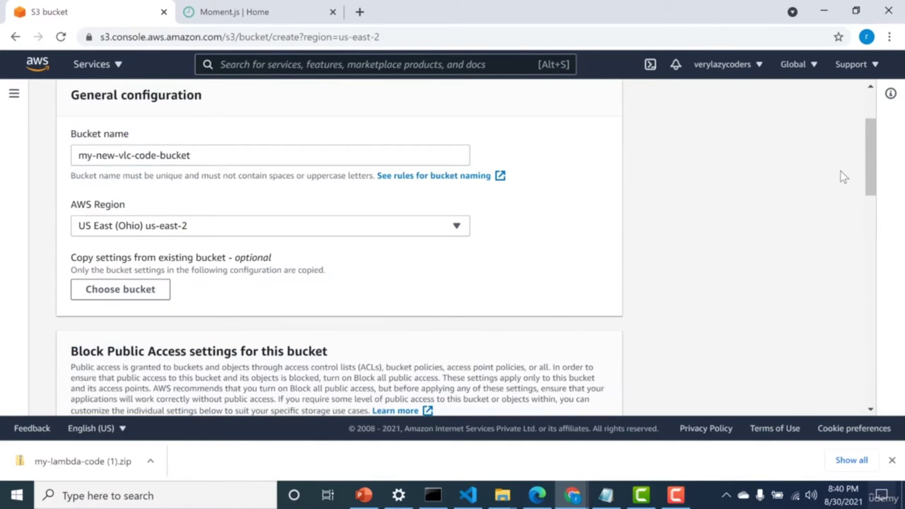
left_click_drag(871, 173, 875, 392)
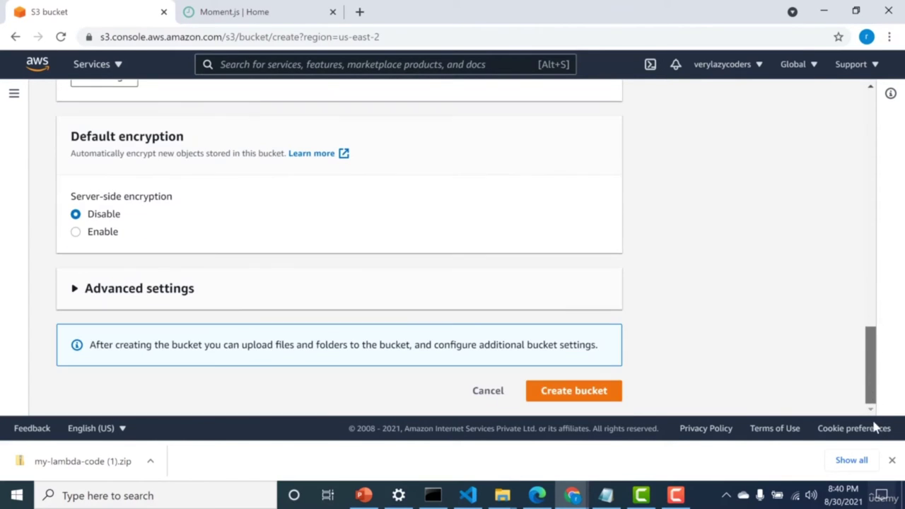
left_click(597, 396)
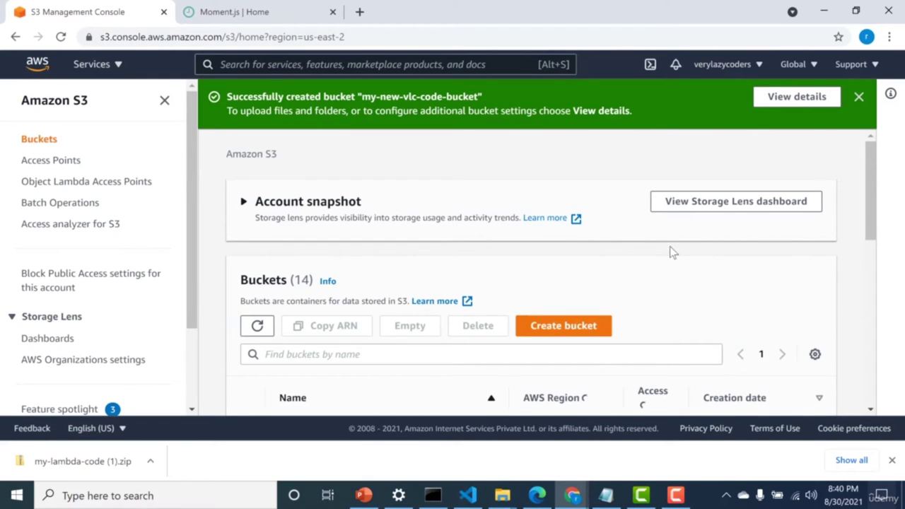
Find my-new-vlc-code-bucket in the bucket list and open it.
left_click_drag(871, 177, 871, 186)
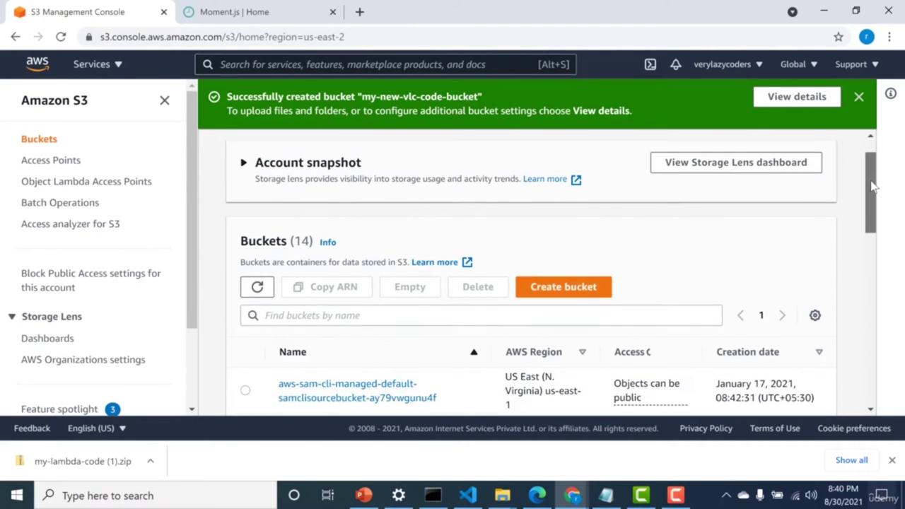
scroll(872, 187, "down", 1)
scroll(872, 182, "down", 2)
scroll(849, 208, "up", 3)
left_click_drag(881, 184, 871, 130)
scroll(428, 385, "down", 2)
left_click(360, 382)
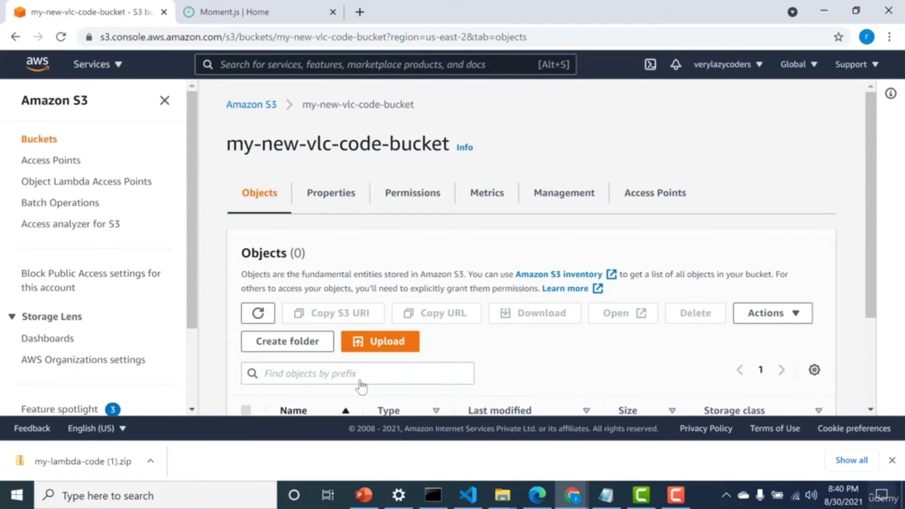
Upload package-lock.zip from the example2 folder to my-new-vlc-code-bucket.
left_click(373, 343)
left_click(571, 278)
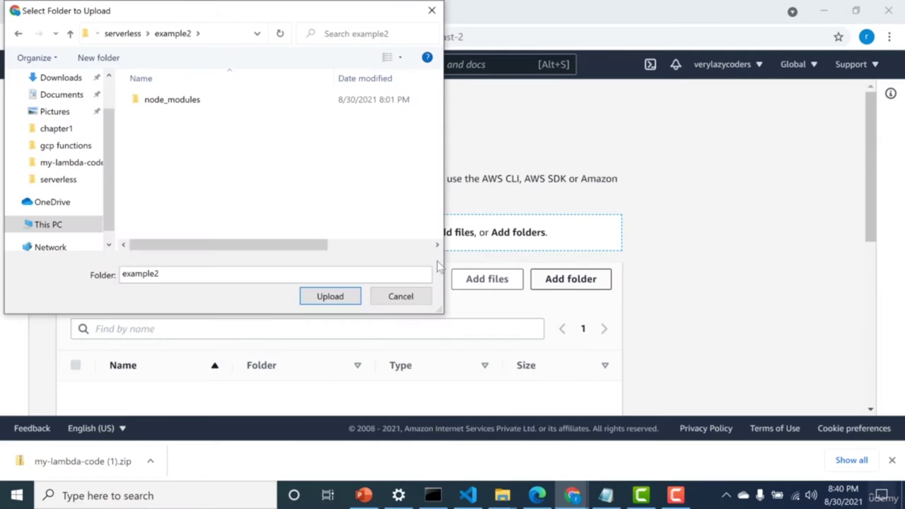
left_click(400, 298)
left_click(487, 283)
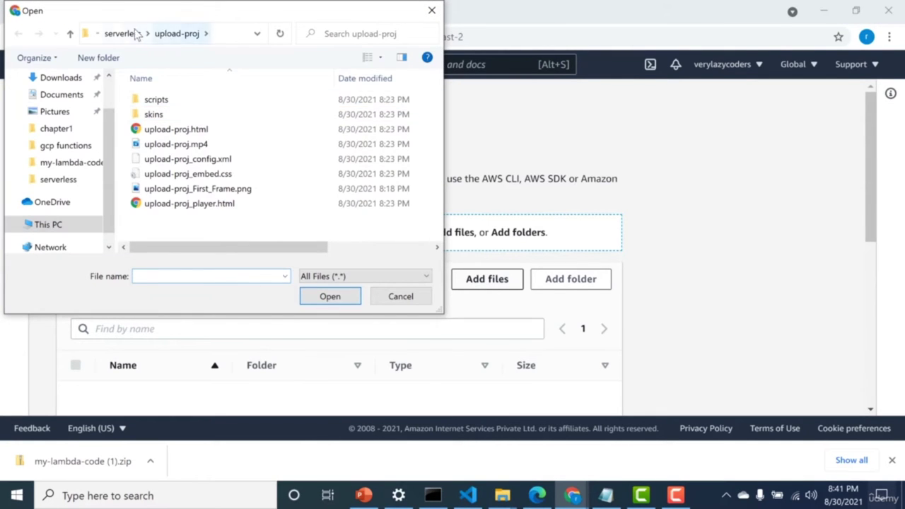
left_click(134, 33)
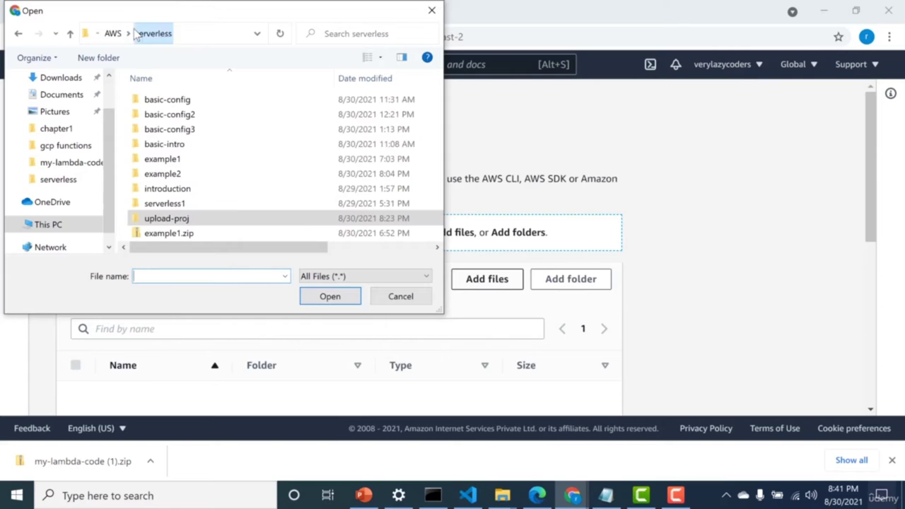
double_click(187, 175)
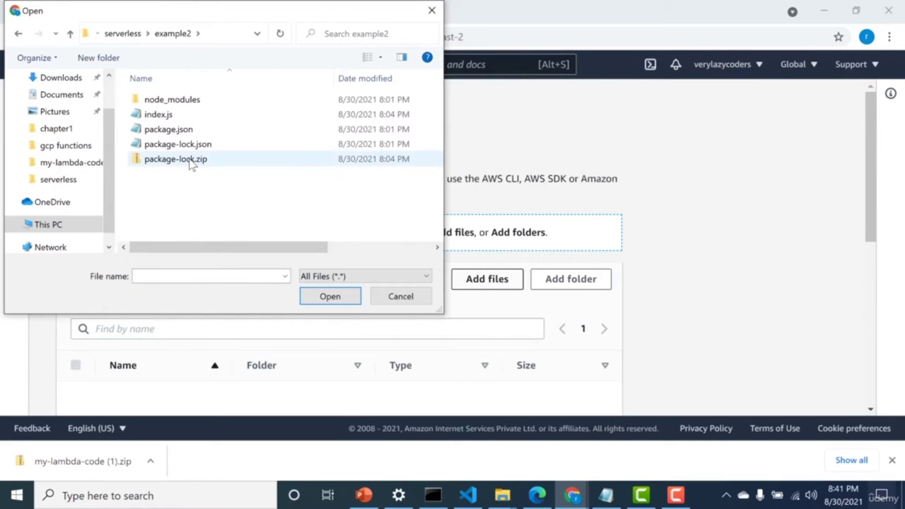
left_click(190, 160)
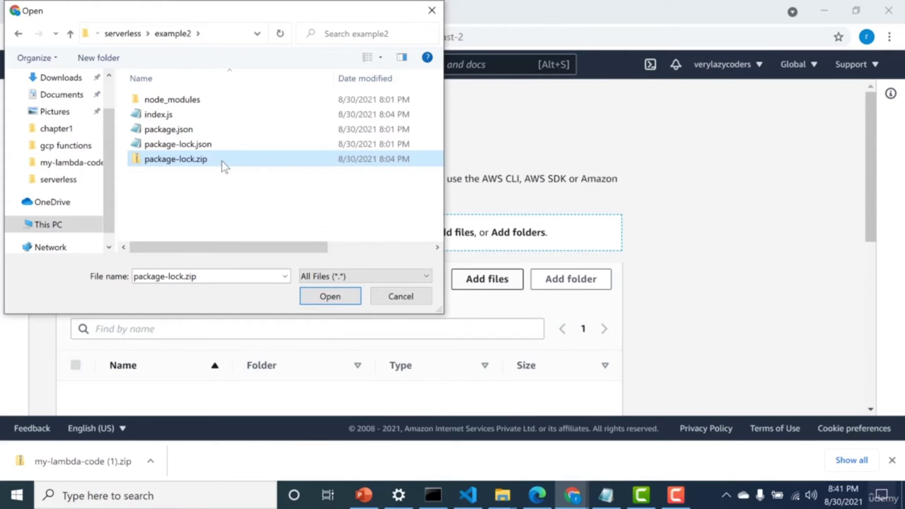
left_click(353, 296)
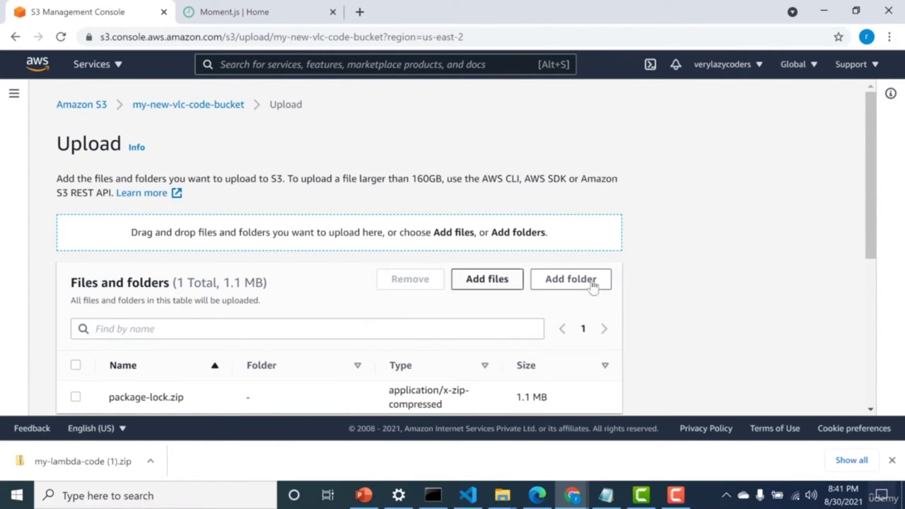
left_click_drag(867, 252, 865, 398)
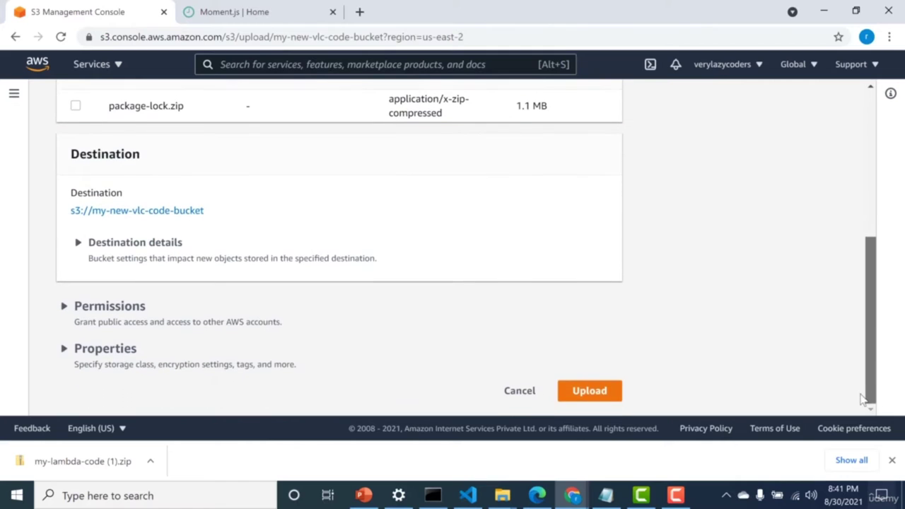
left_click(595, 393)
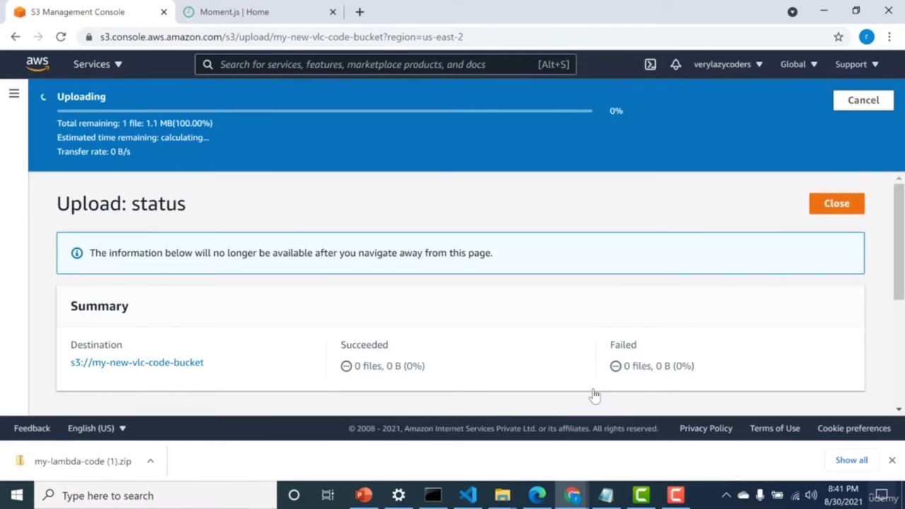
Search the AWS services for lambda and open the Lambda console.
left_click(282, 70)
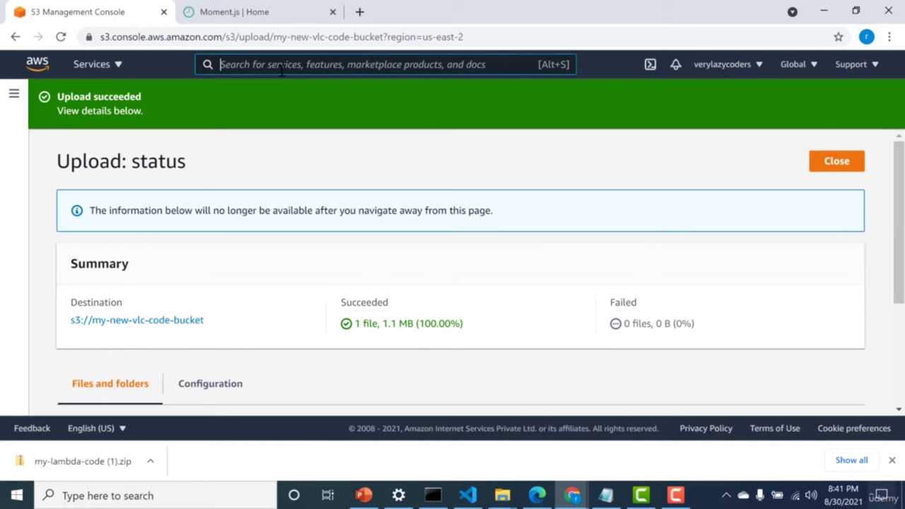
type("lambda")
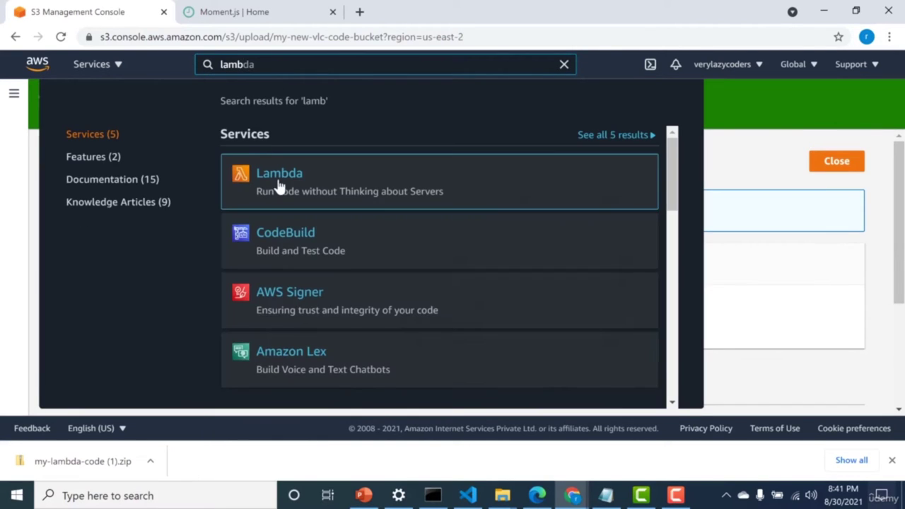
left_click(280, 185)
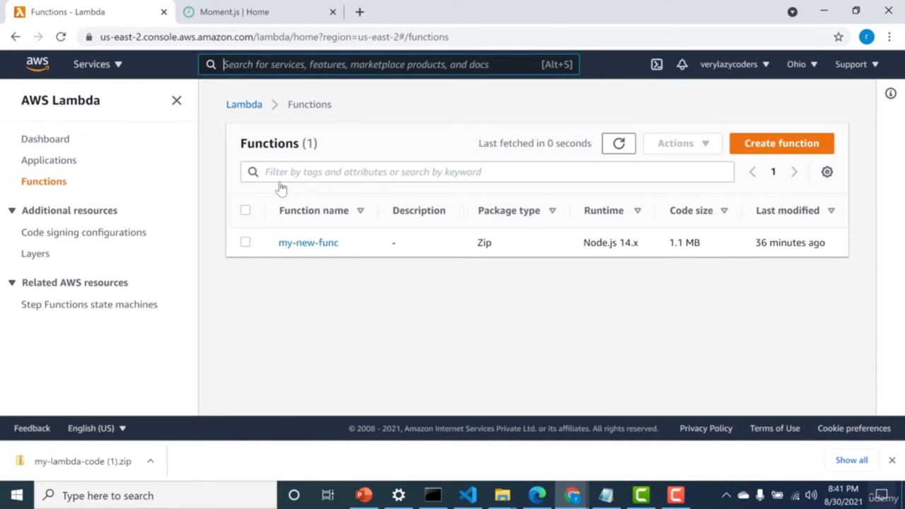
Create a Lambda function from scratch named my-new-s3-func, keeping the Node.js 14.x runtime and default permissions.
left_click(753, 143)
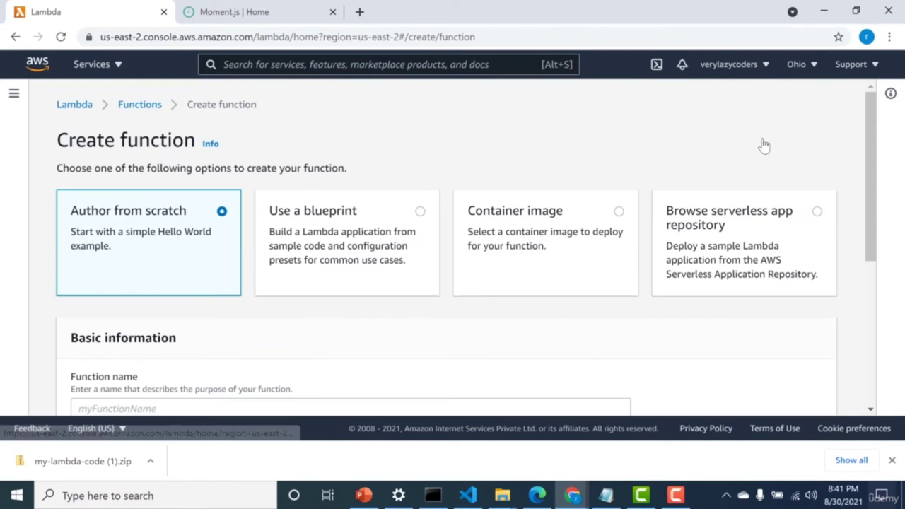
left_click_drag(870, 186, 870, 258)
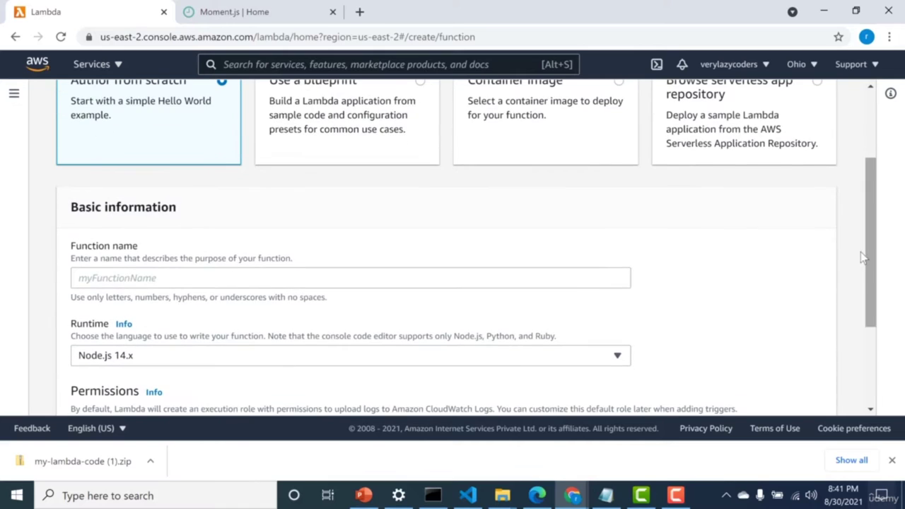
left_click(573, 278)
type("my-new")
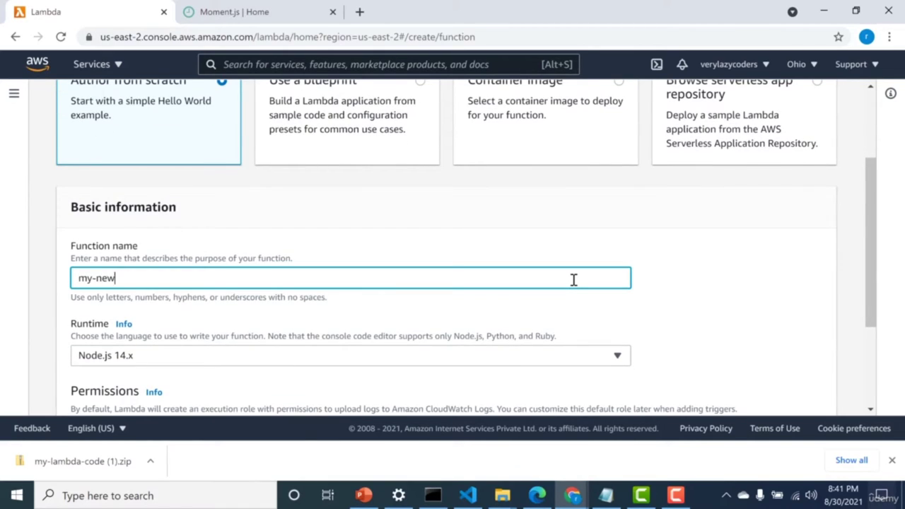
type("-s3-func")
left_click_drag(872, 306, 872, 383)
left_click(822, 393)
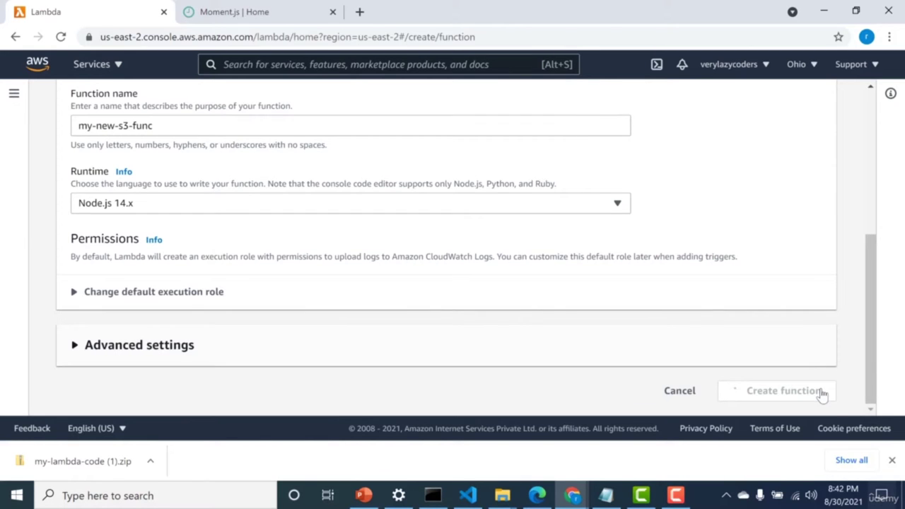
left_click_drag(865, 256, 865, 192)
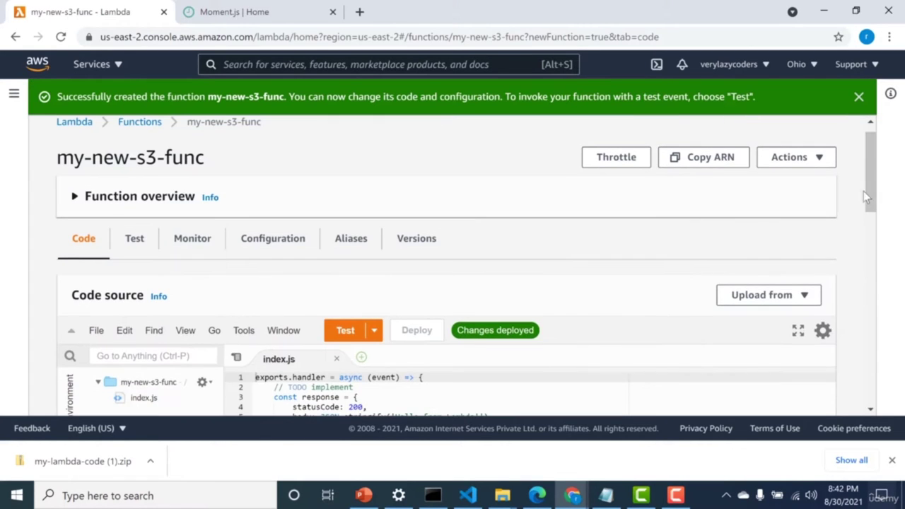
left_click(802, 294)
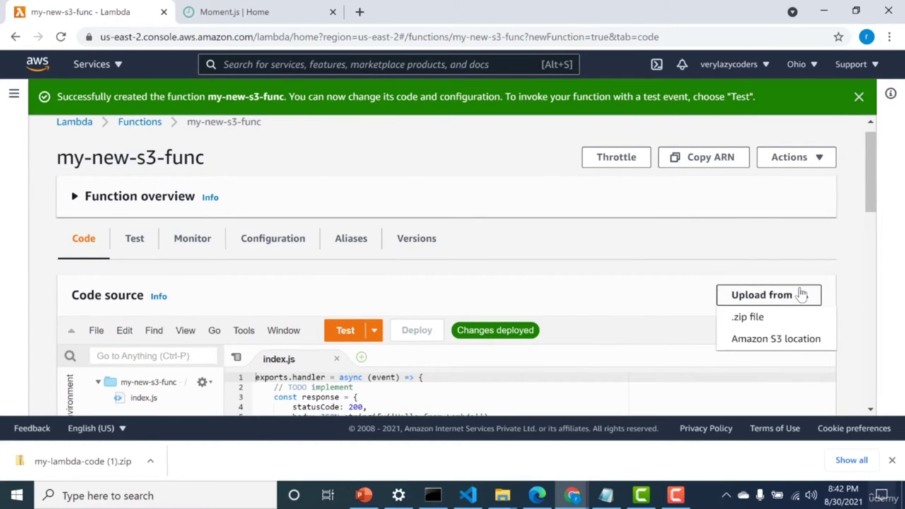
left_click(785, 339)
left_click(533, 256)
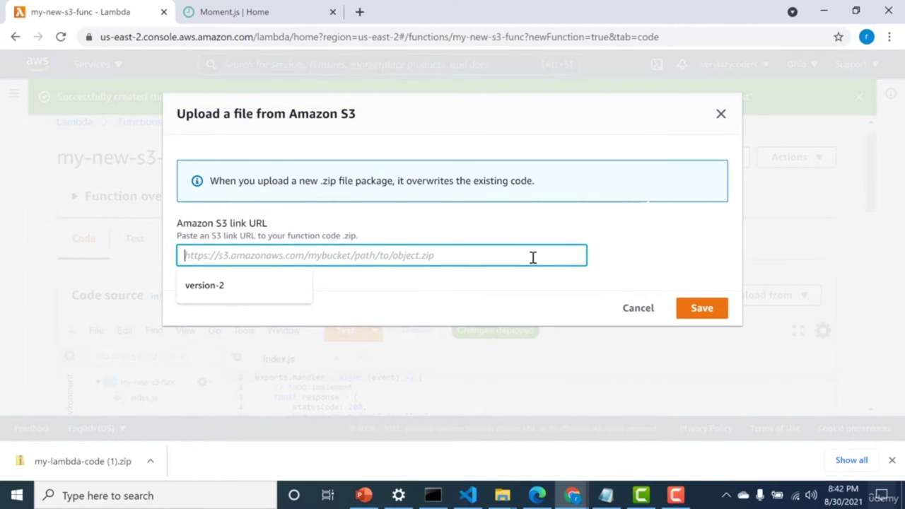
left_click(644, 316)
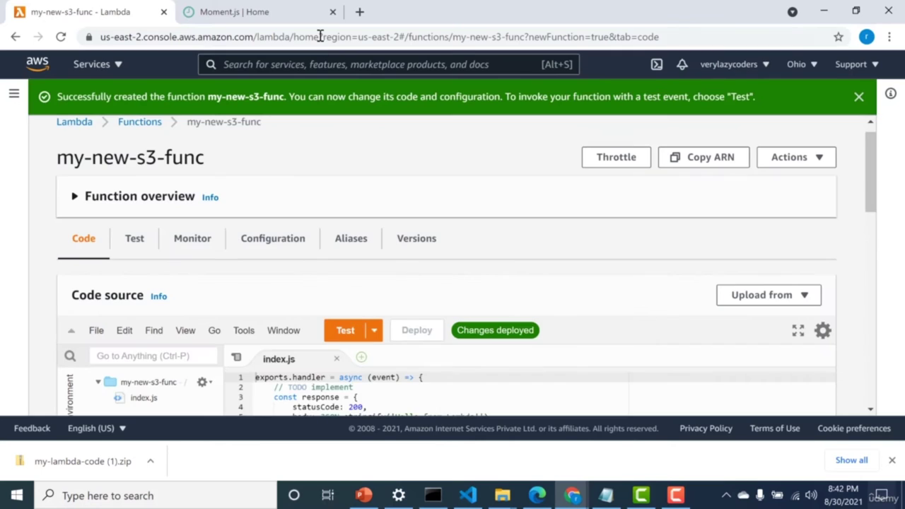
Open S3 in a separate browser tab and copy the S3 URI of package-lock.zip in my-new-vlc-code-bucket.
right_click(320, 57)
left_click(310, 58)
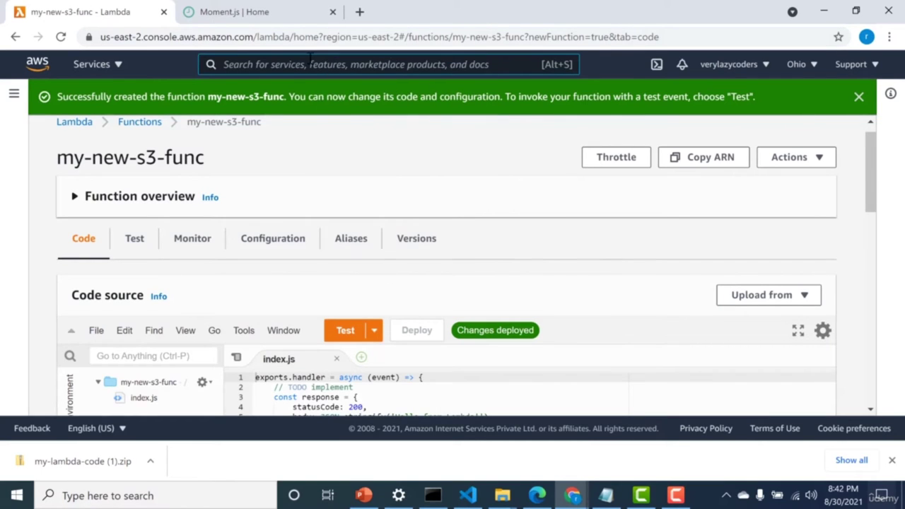
type("s3")
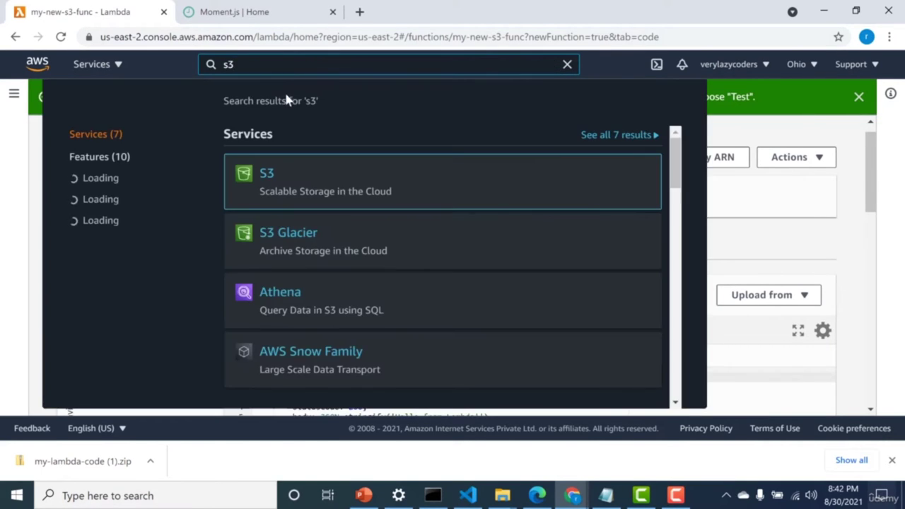
right_click(275, 187)
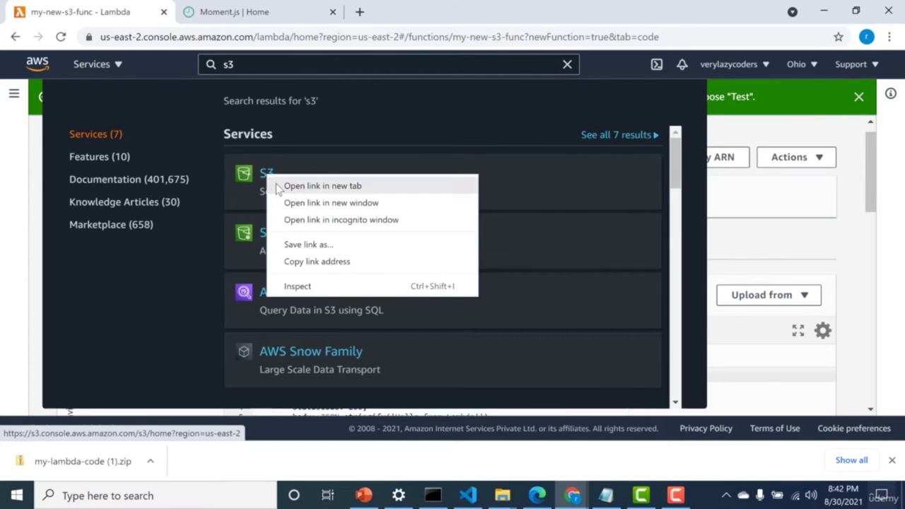
left_click(322, 186)
left_click(209, 9)
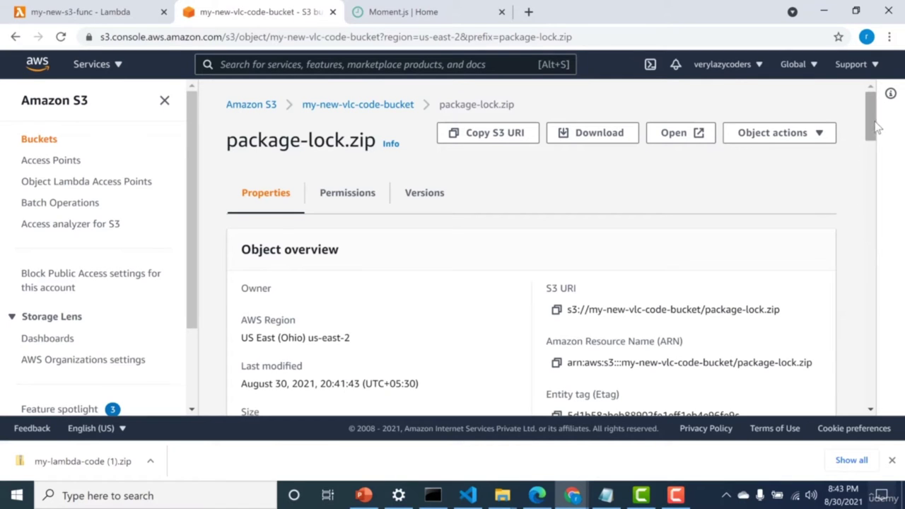
scroll(636, 191, "down", 1)
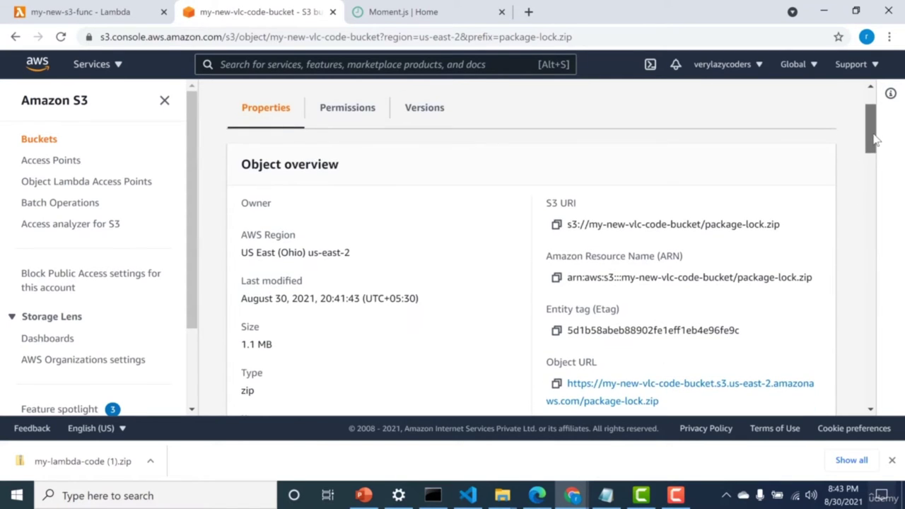
left_click(556, 224)
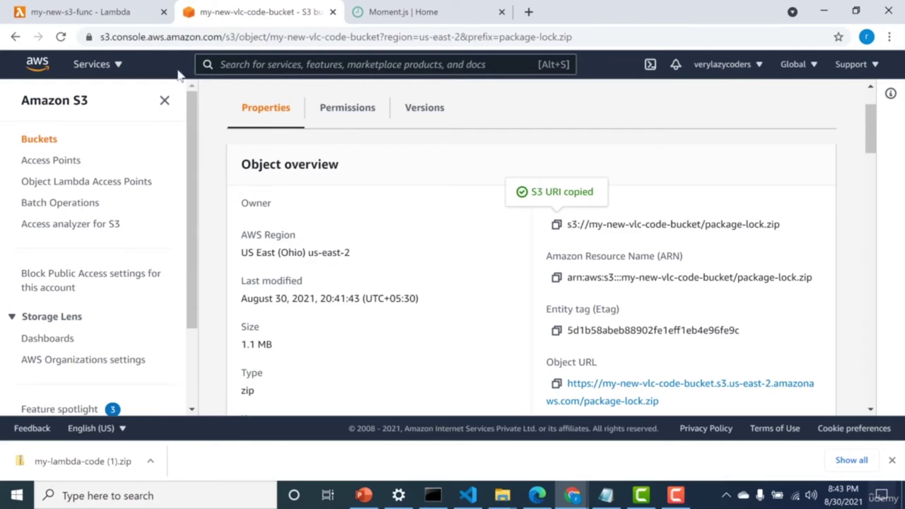
Load the code of my-new-s3-func from the Amazon S3 location s3://my-new-vlc-code-bucket/package-lock.zip.
left_click(117, 12)
left_click(729, 225)
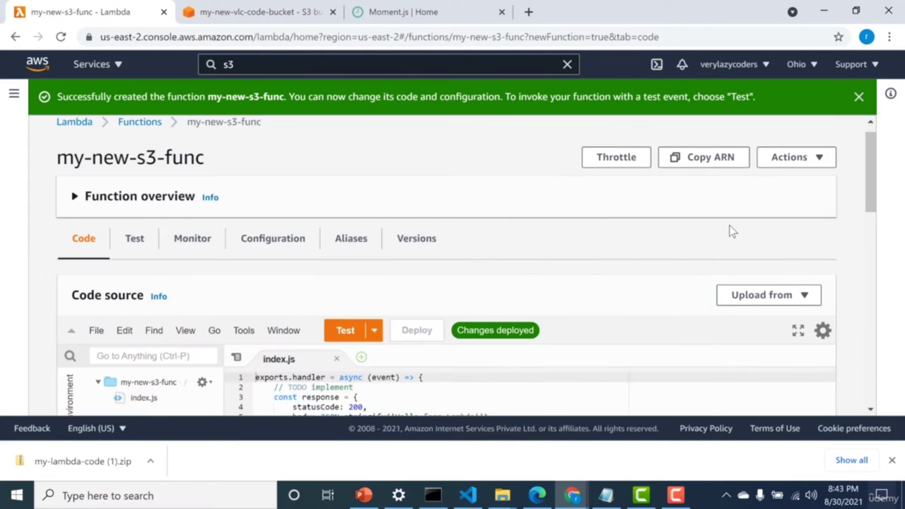
left_click(736, 295)
left_click(743, 340)
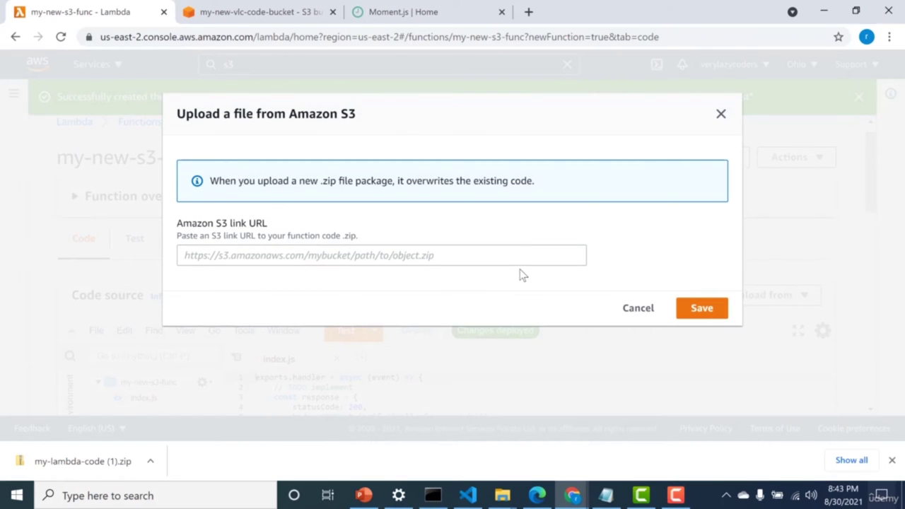
left_click(518, 260)
key("ctrl+v")
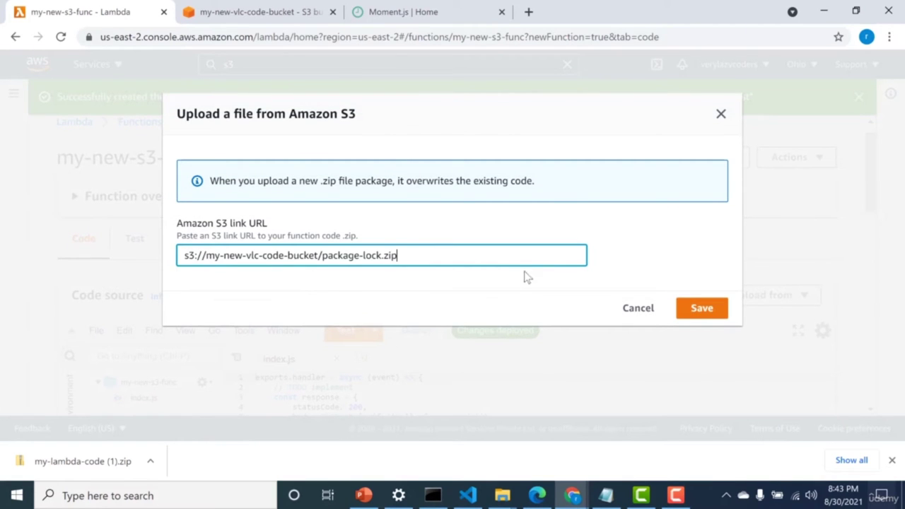
left_click(689, 316)
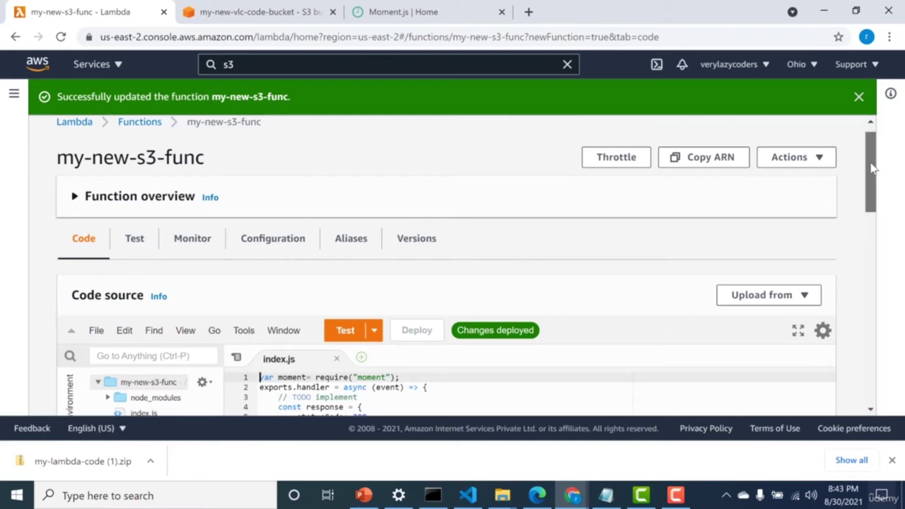
Create a test event named my-event for my-new-s3-func from the hello-world template.
left_click_drag(872, 161, 874, 204)
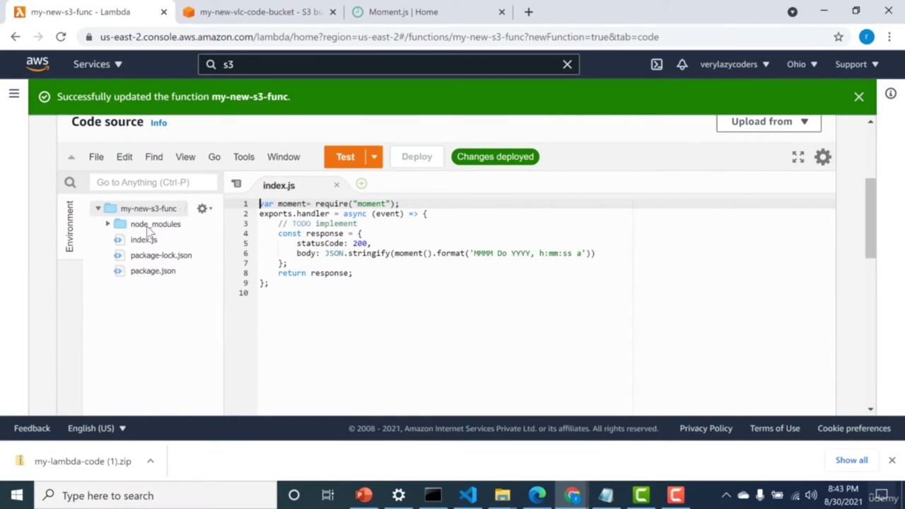
left_click(345, 157)
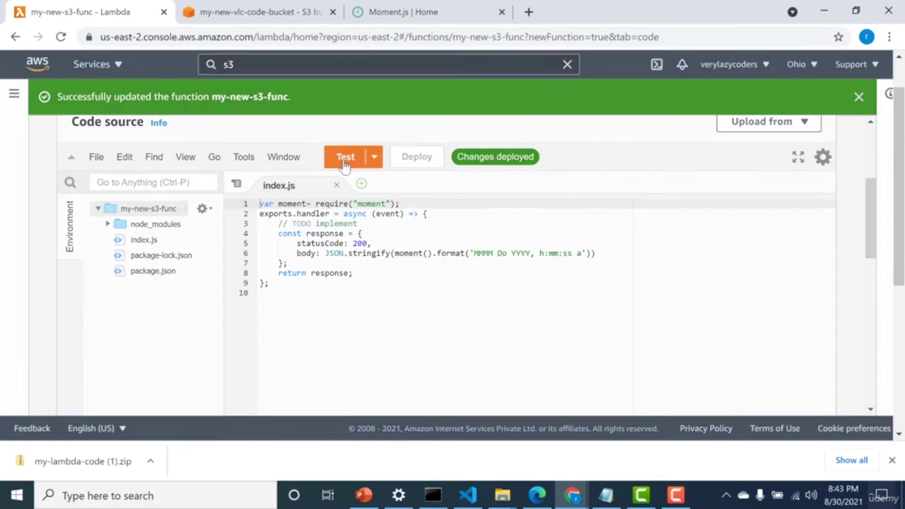
left_click(478, 308)
type("my-event")
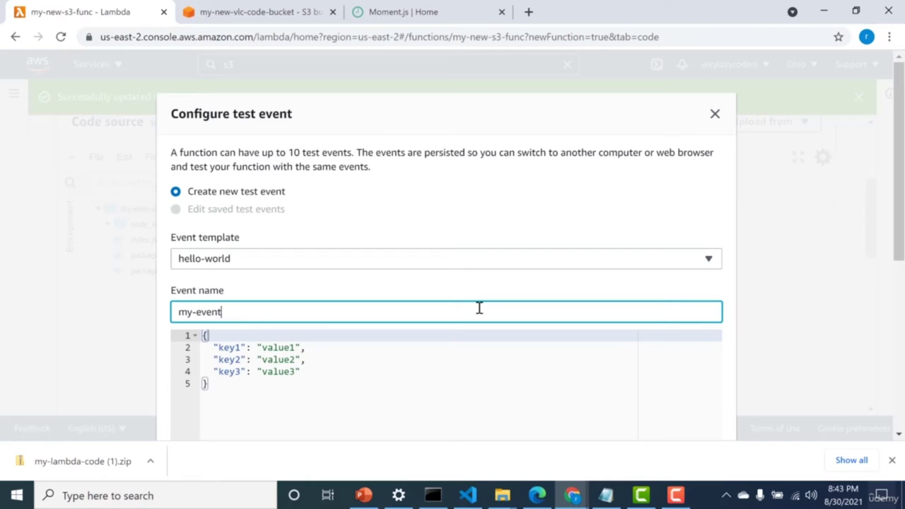
scroll(850, 299, "down", 5)
left_click(691, 382)
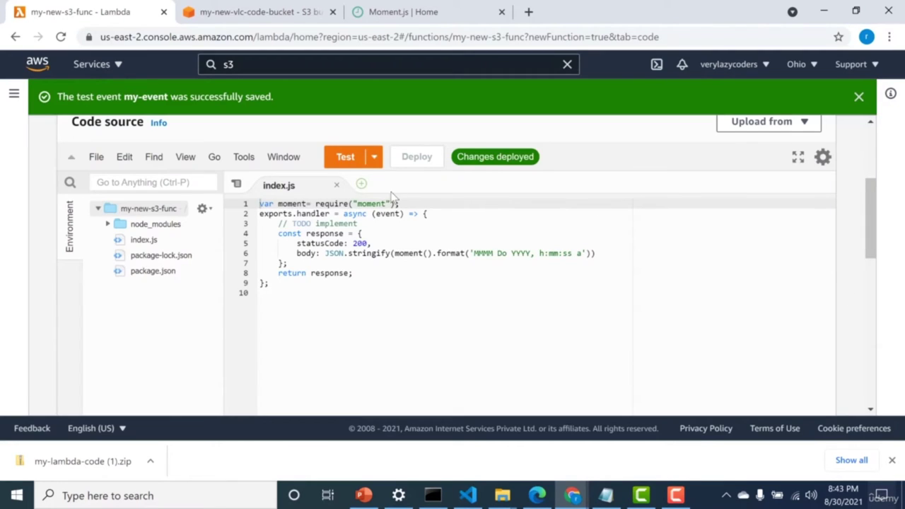
Test my-new-s3-func with my-event and review the execution results and code upload options.
left_click(345, 157)
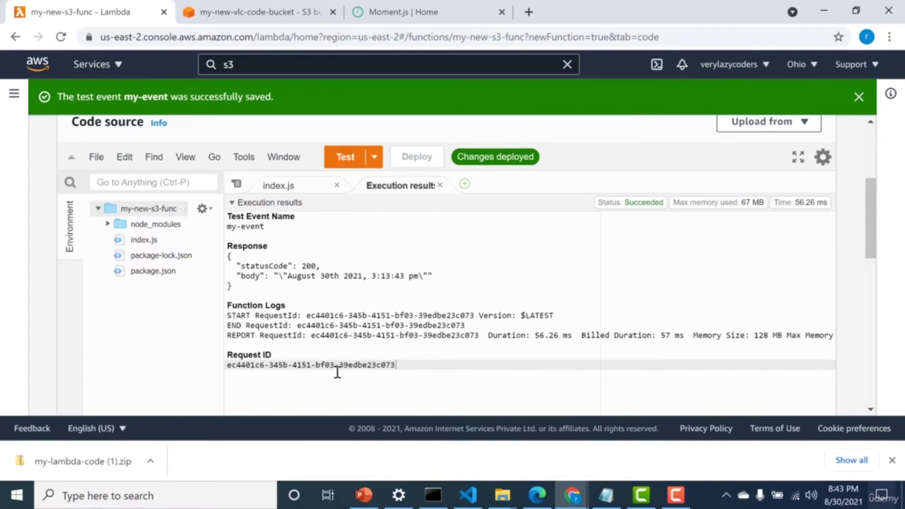
scroll(626, 298, "up", 1)
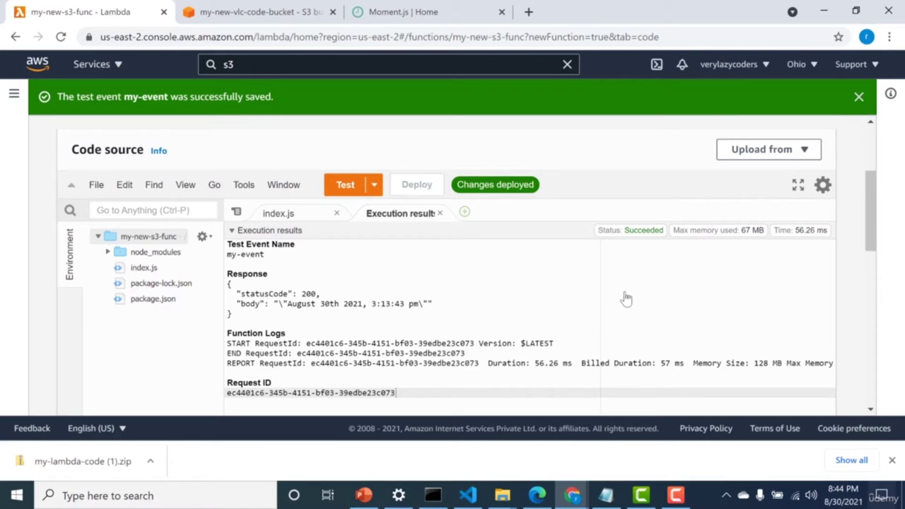
left_click(777, 156)
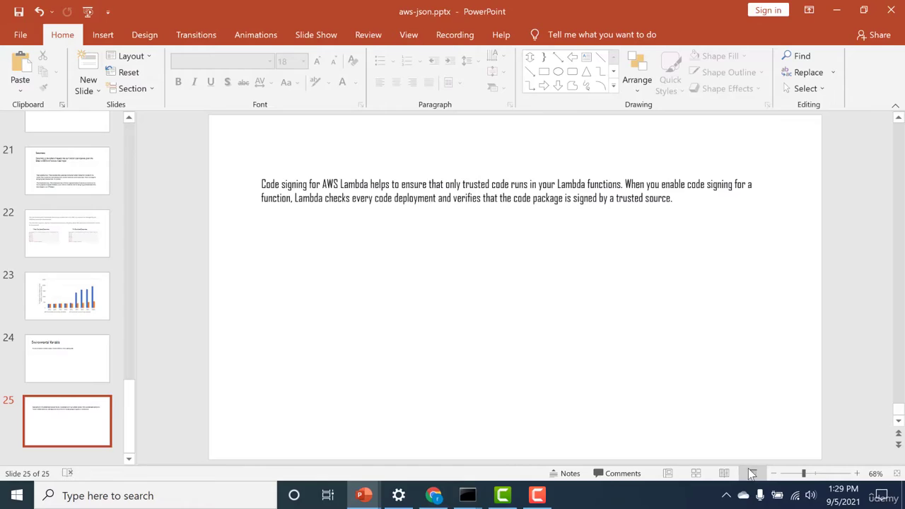
Present the AWS Lambda code signing slide of aws-json.pptx full screen in PowerPoint.
left_click(751, 475)
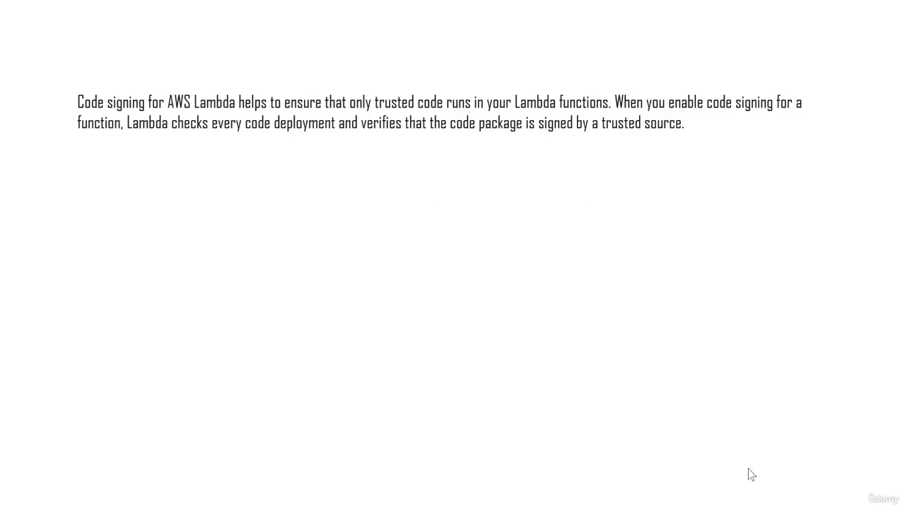
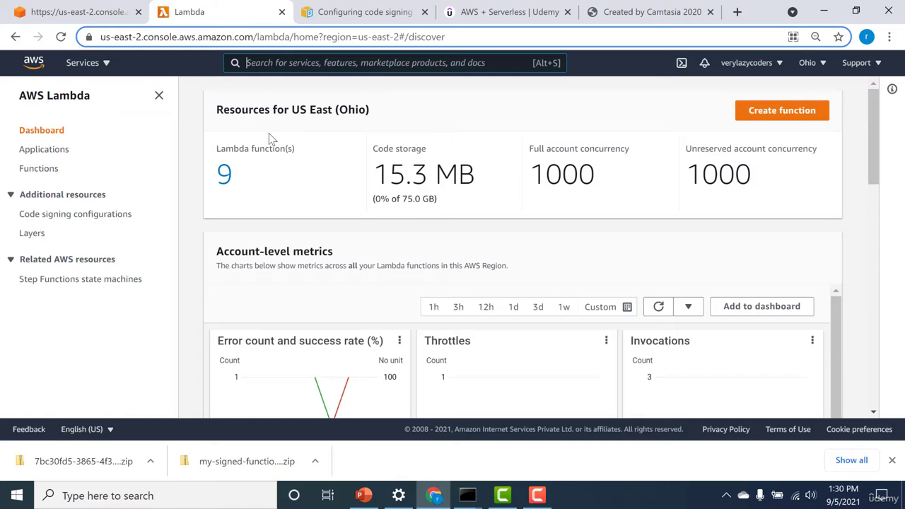
Create an AWS Signer signing profile named myprodsigningprofile, keeping the signature validity period of 135 months.
type("signer")
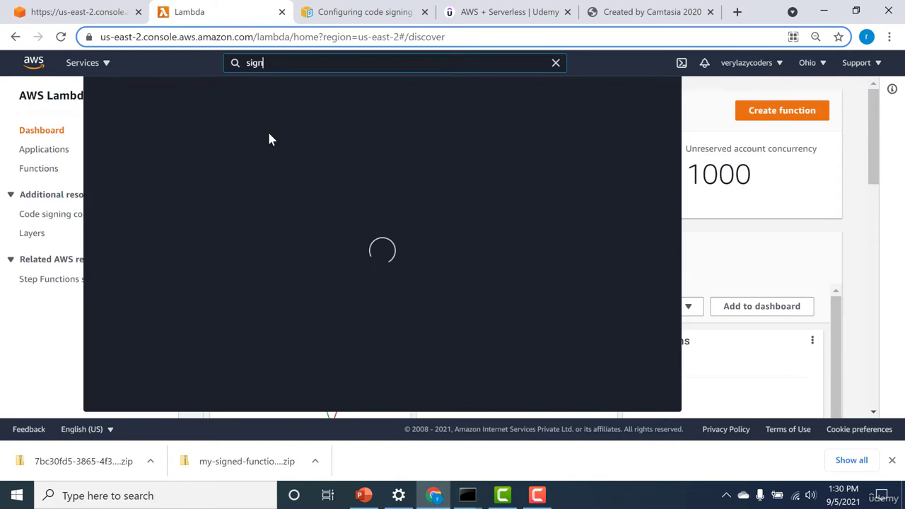
left_click(297, 162)
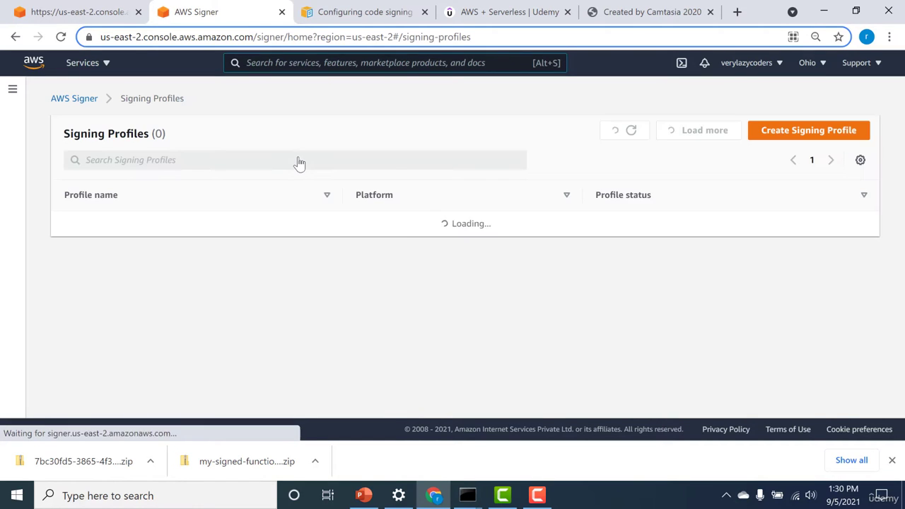
left_click(784, 135)
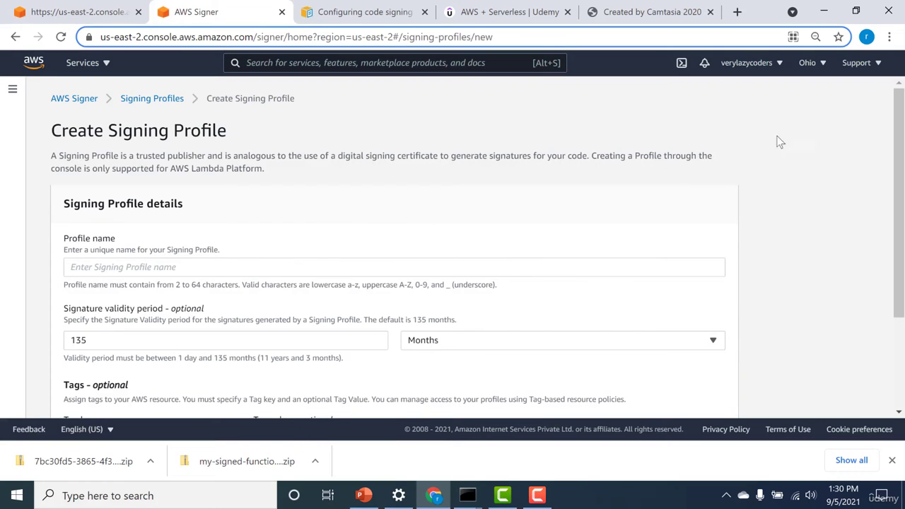
left_click(582, 269)
type("my-prod-signing-profile")
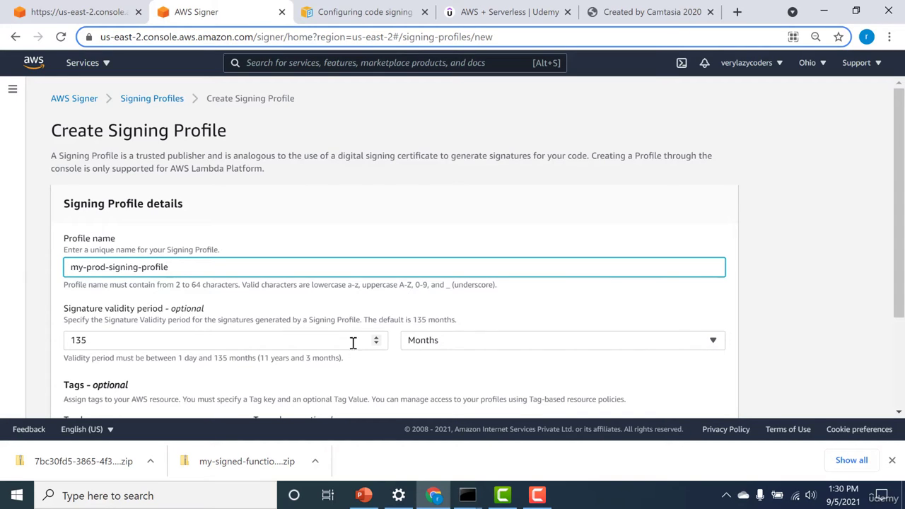
left_click_drag(900, 240, 901, 368)
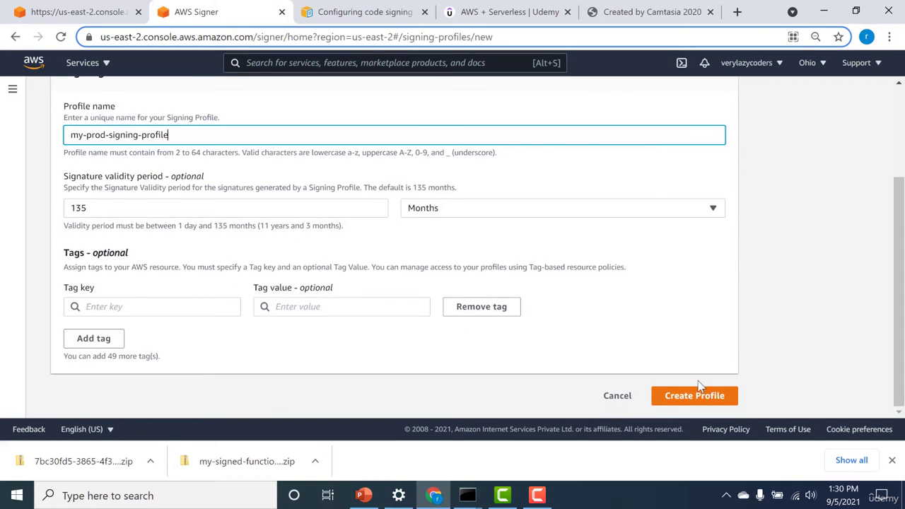
left_click(680, 398)
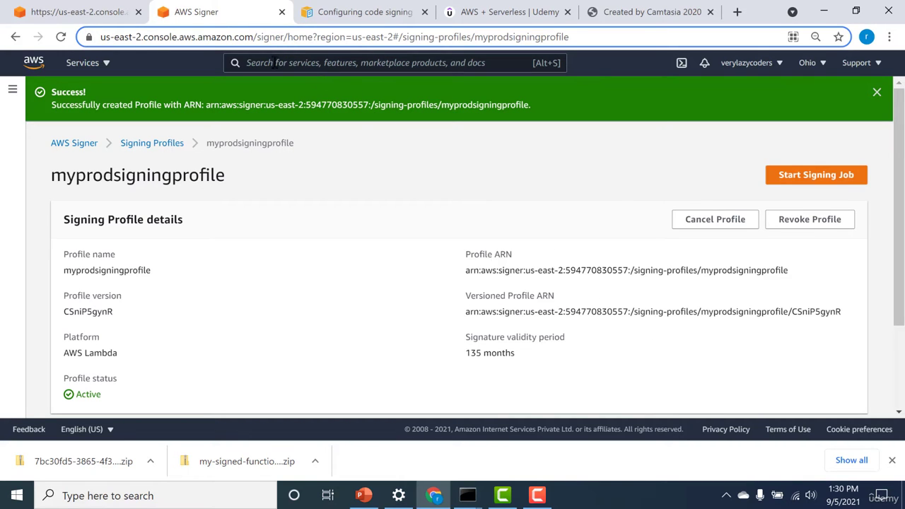
Start a Lambda code signing configuration with the description prod-signer and the version ARN of the myprodsigningprofile signing profile.
type("lambda")
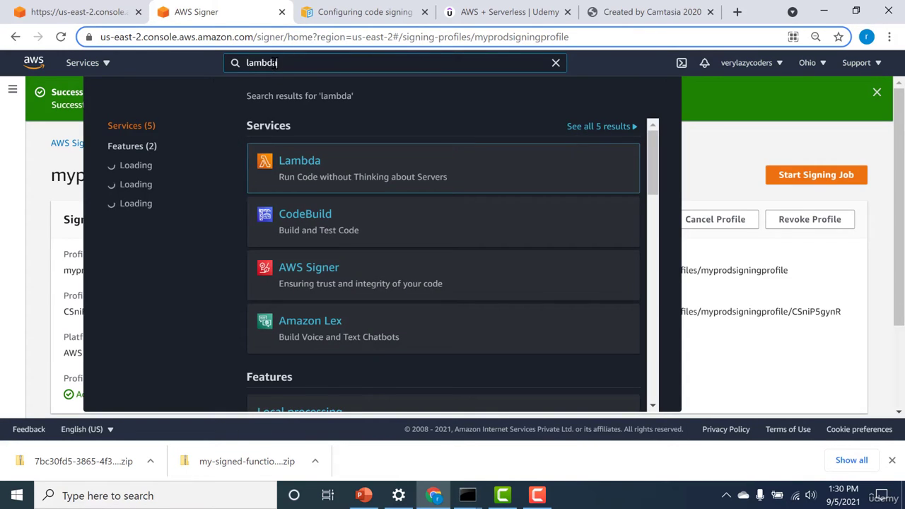
left_click(299, 162)
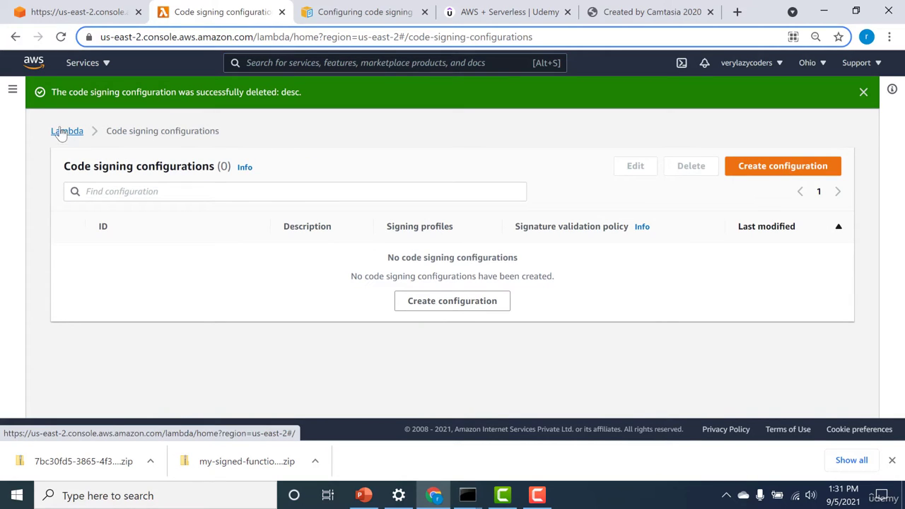
left_click(13, 90)
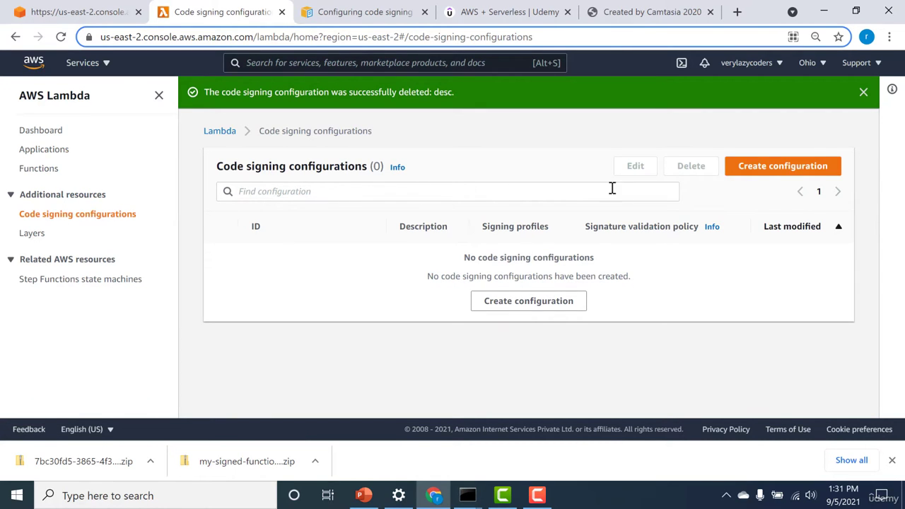
left_click(750, 173)
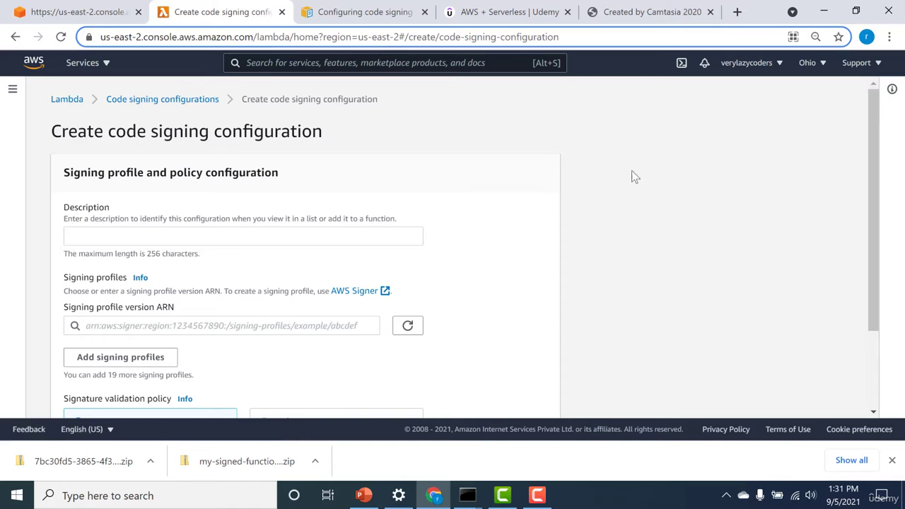
left_click(343, 234)
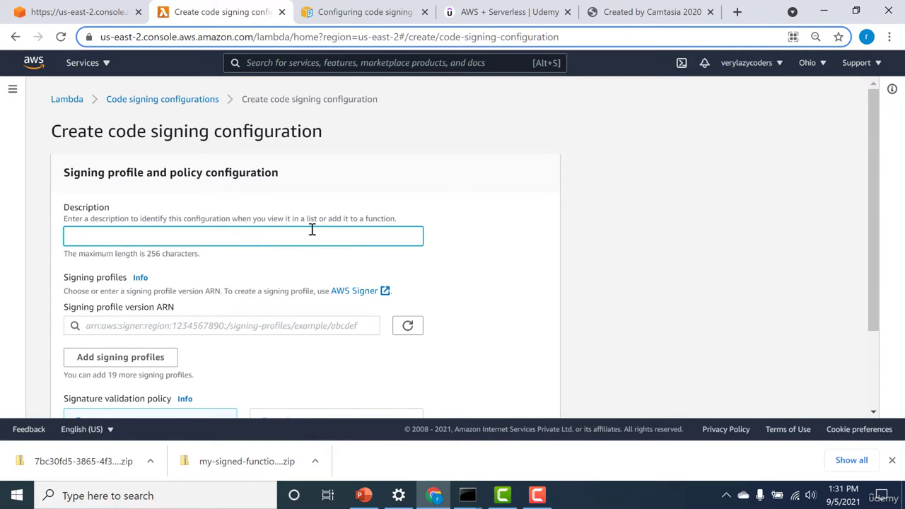
type("prod-signer")
left_click(313, 347)
left_click(309, 325)
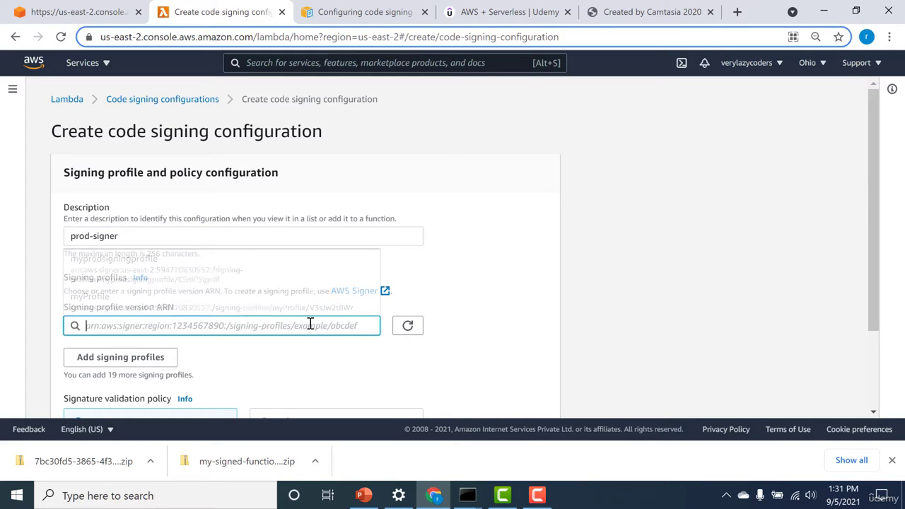
left_click(311, 269)
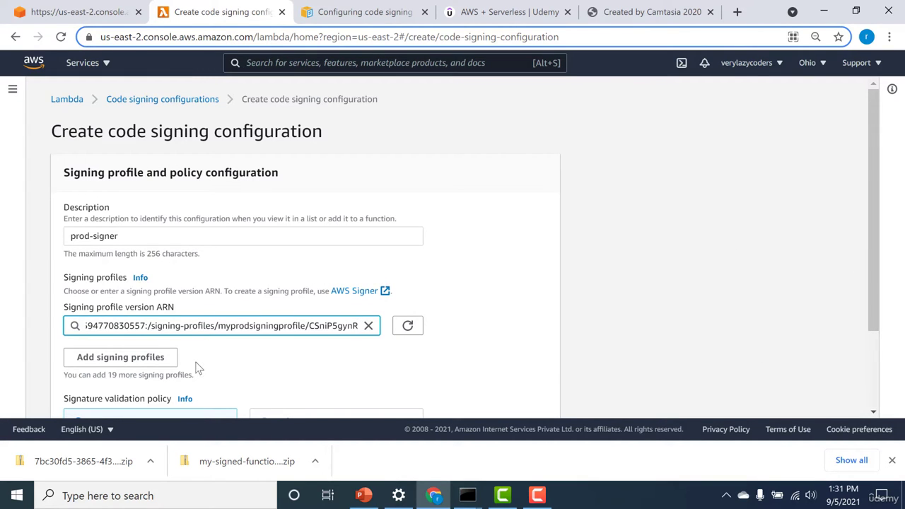
Set the signature validation policy to Enforce and create the prod-signer configuration.
left_click(872, 364)
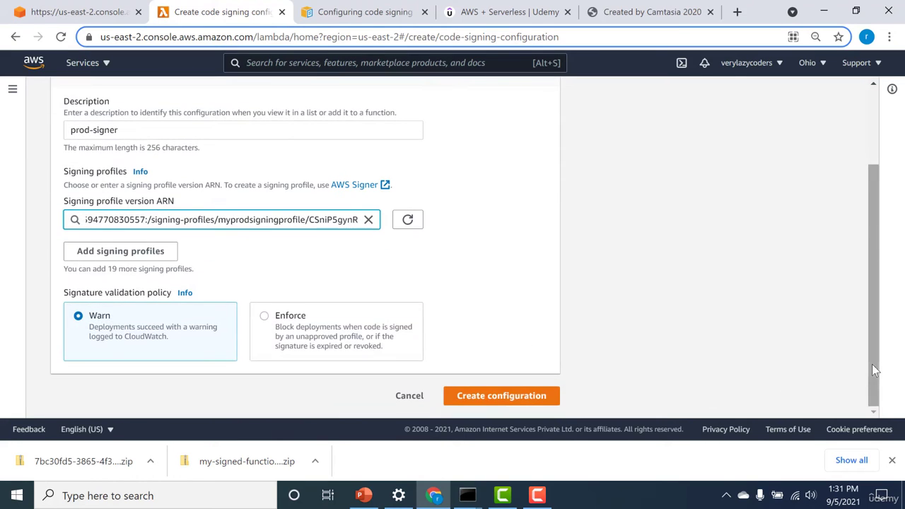
left_click(263, 316)
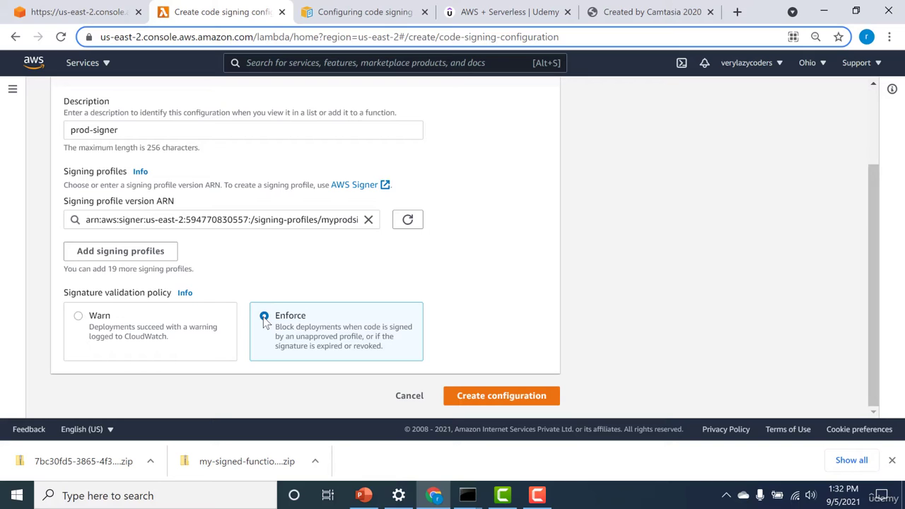
left_click(475, 399)
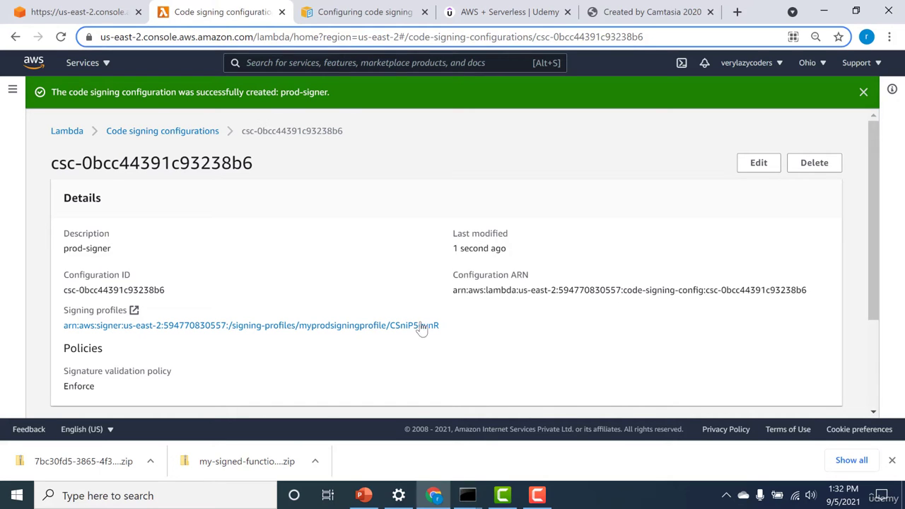
Create a Lambda function from scratch named my-signed-func with the Node.js 14.x runtime.
left_click(67, 133)
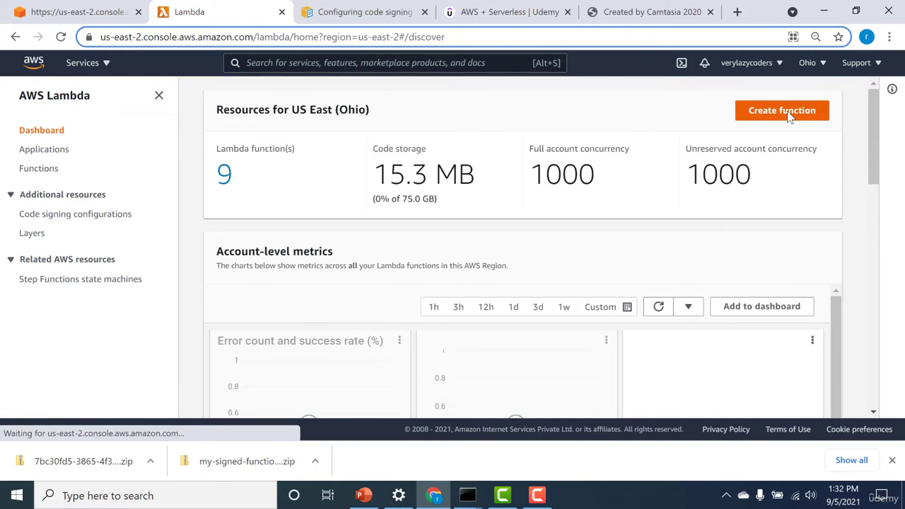
left_click(789, 117)
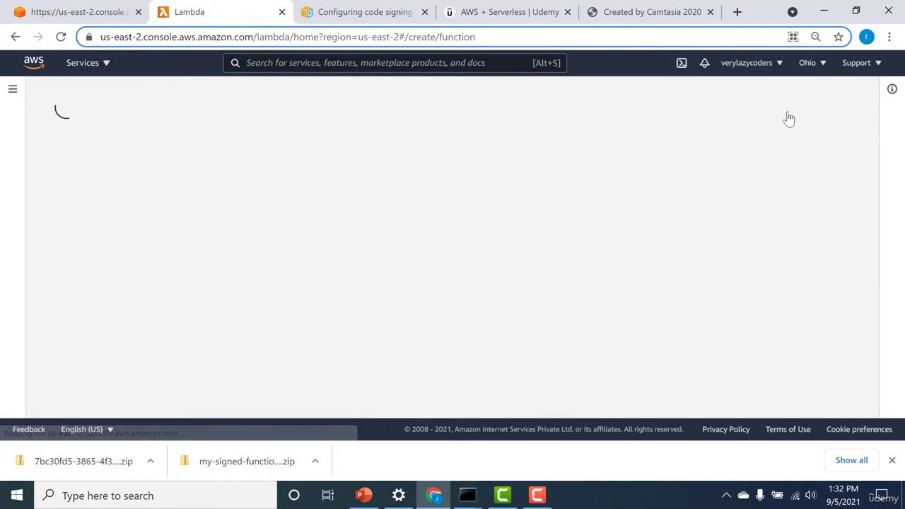
left_click(159, 372)
type("my-signed")
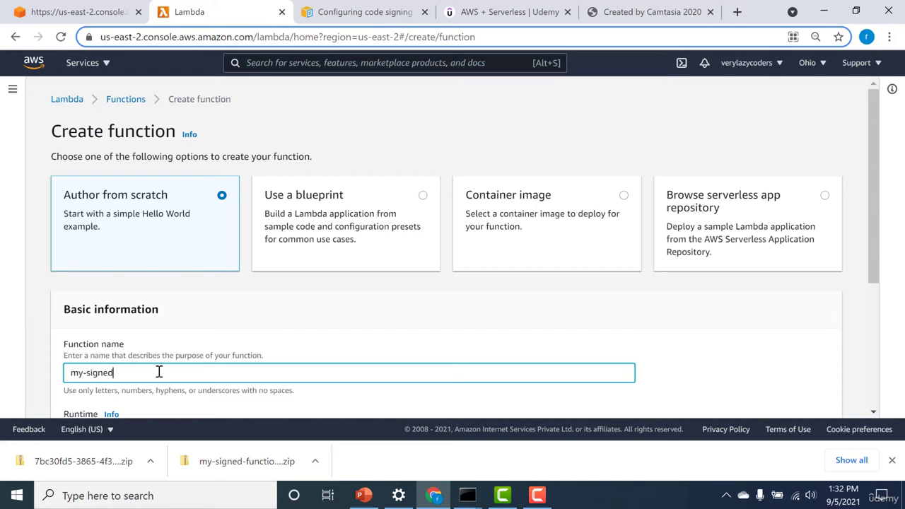
type("-func")
scroll(869, 375, "down", 3)
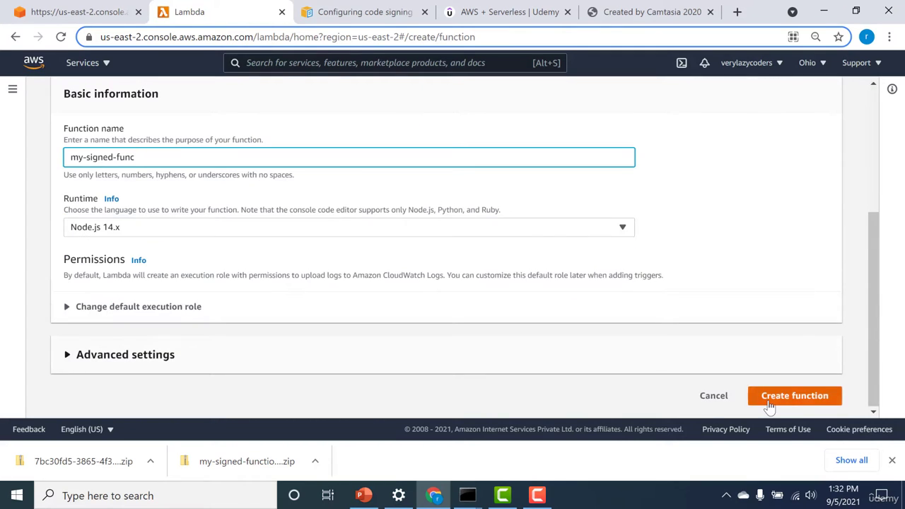
left_click(771, 406)
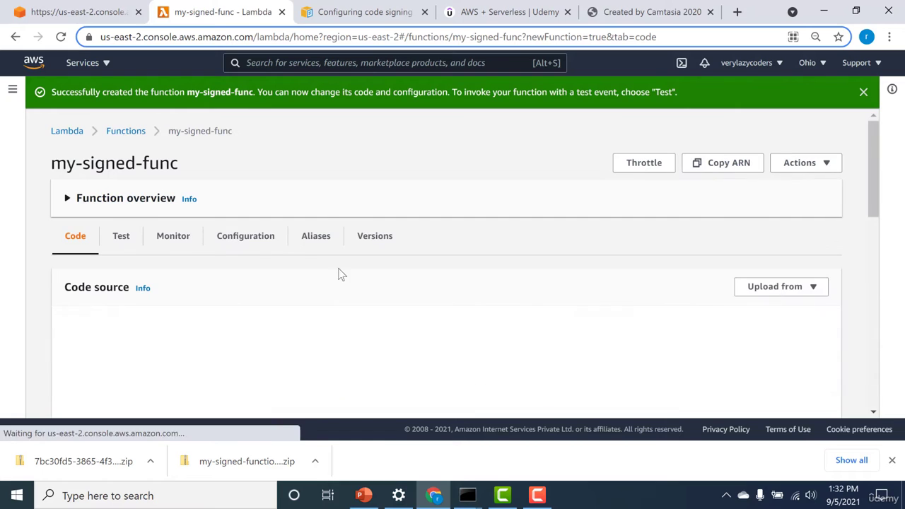
Assign the prod-signer code signing configuration to my-signed-func and save the change.
left_click(251, 236)
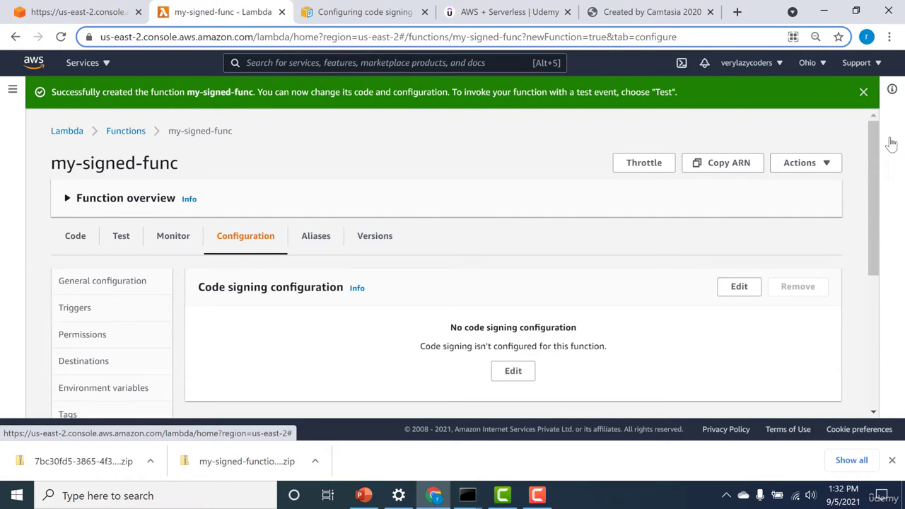
left_click_drag(876, 147, 876, 241)
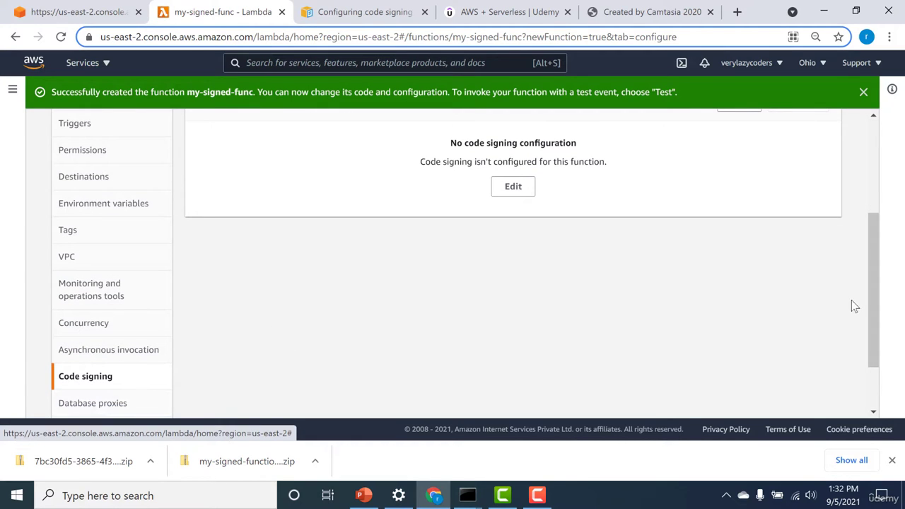
left_click_drag(871, 295, 870, 241)
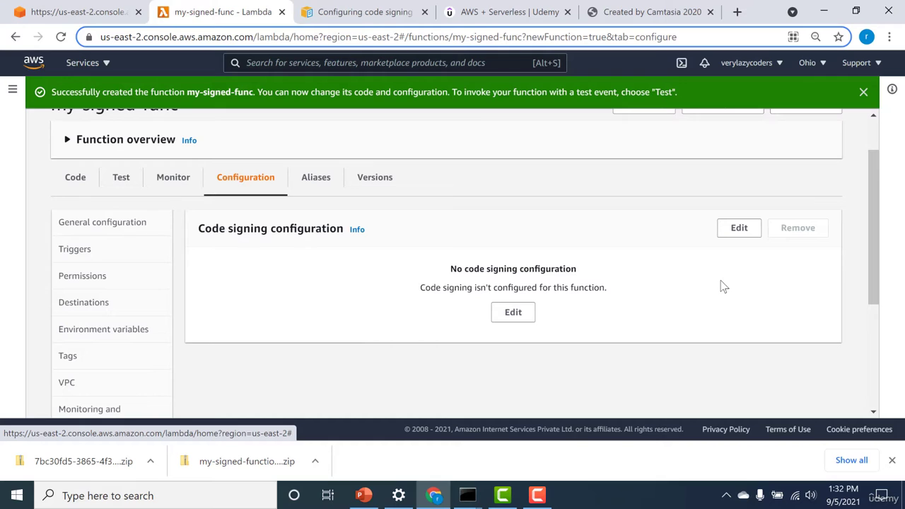
left_click(501, 311)
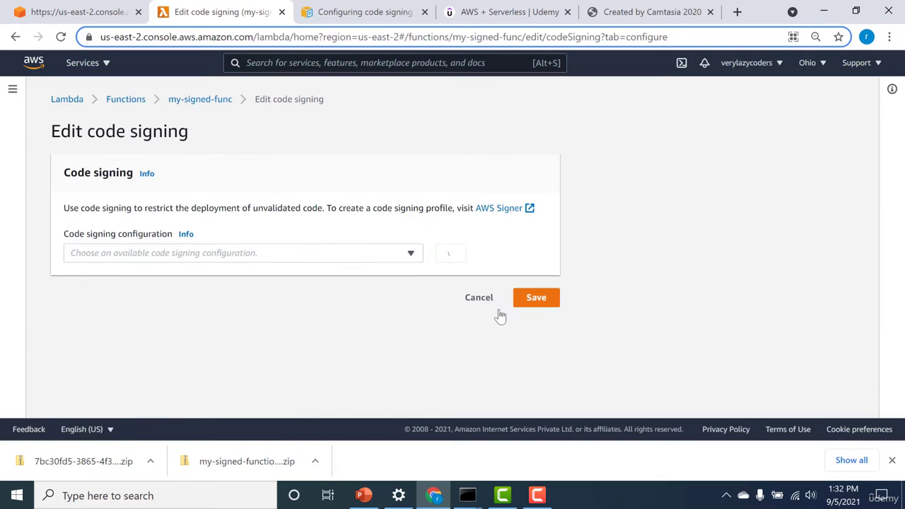
left_click(403, 258)
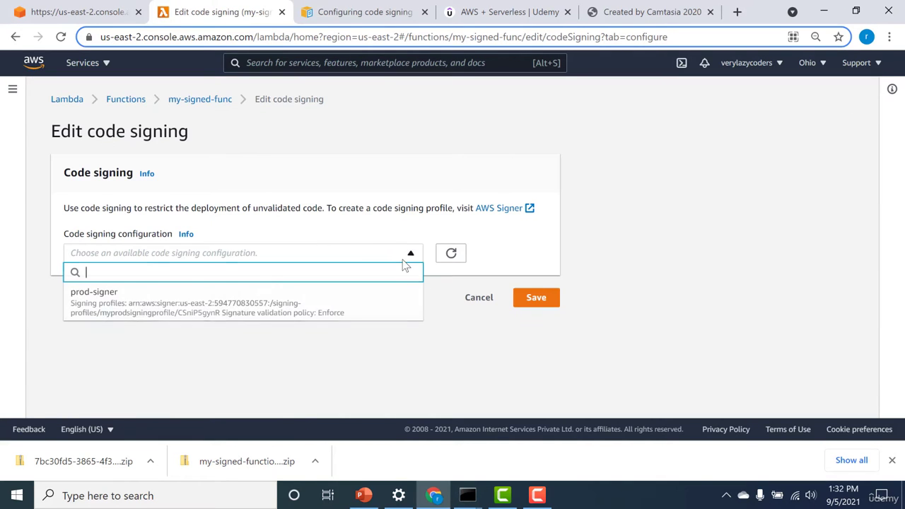
left_click(338, 312)
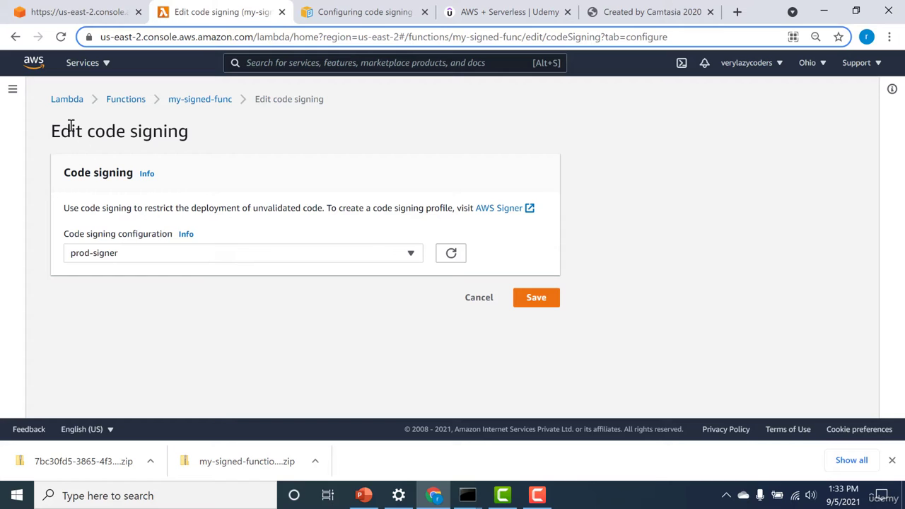
left_click(536, 298)
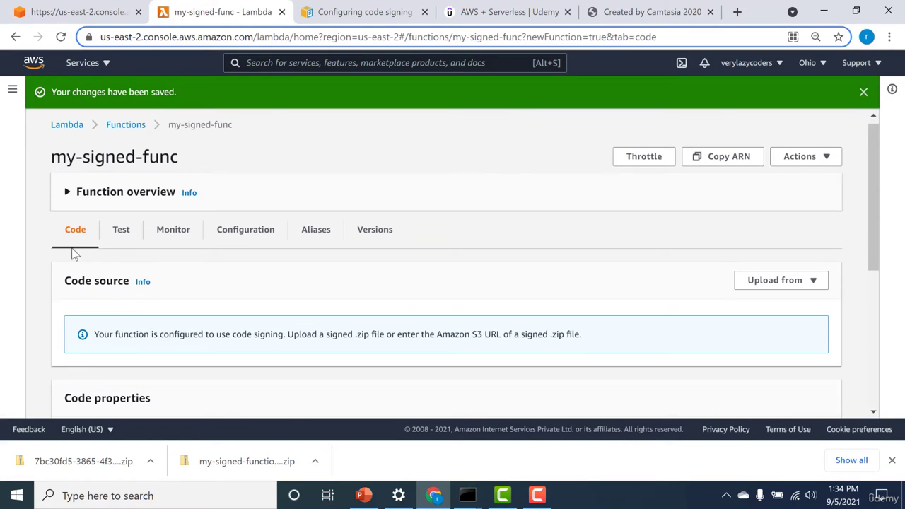
Read the code source notice of my-signed-func about which kinds of code upload the function accepts.
left_click_drag(104, 334, 306, 333)
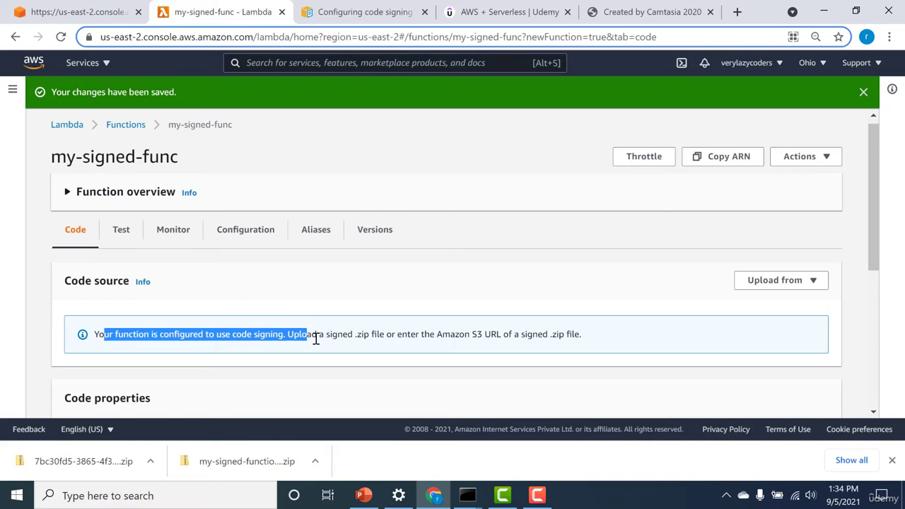
left_click(316, 339)
left_click_drag(316, 339, 365, 340)
left_click_drag(439, 337, 573, 337)
left_click(527, 337)
left_click(572, 337)
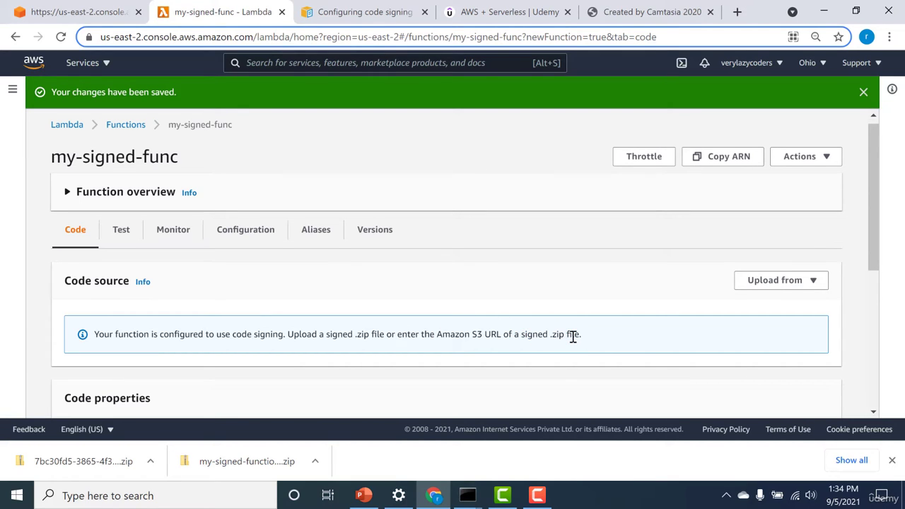
left_click_drag(437, 337, 475, 337)
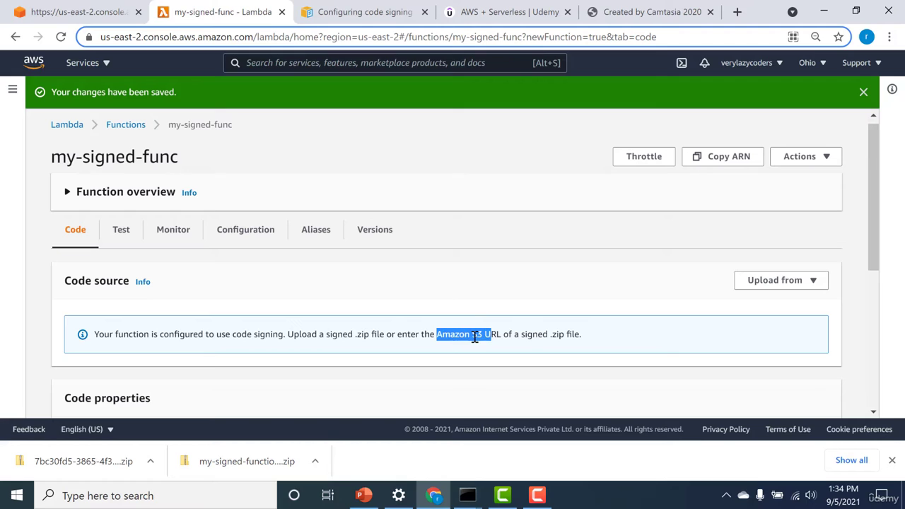
left_click(474, 338)
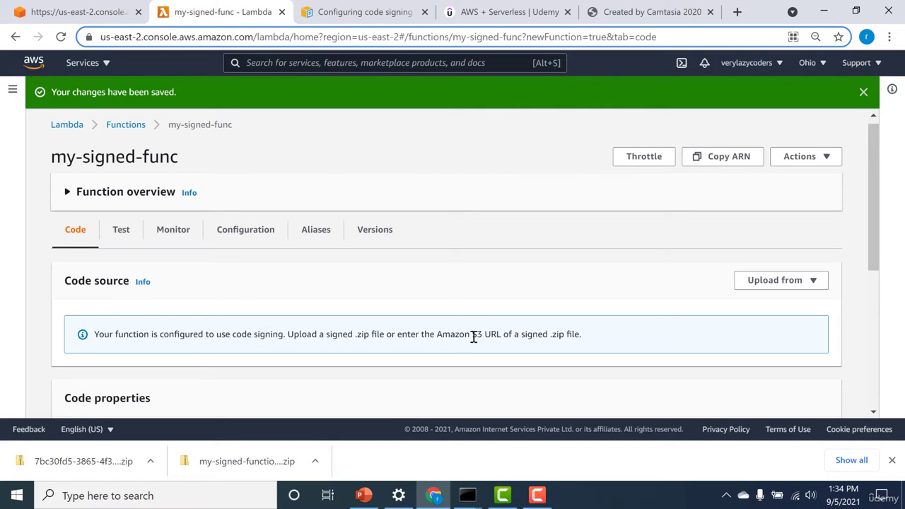
left_click_drag(532, 337, 579, 337)
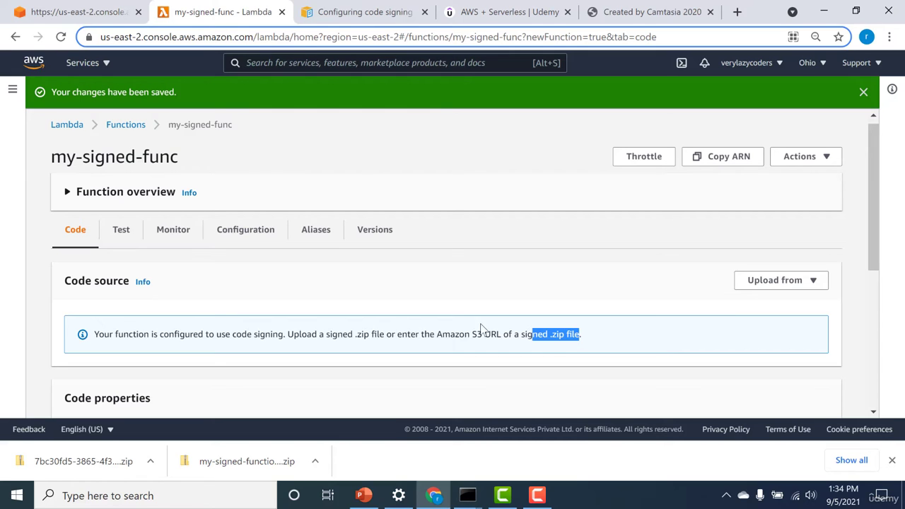
Search the AWS services for s3 and open the S3 console in a separate browser tab.
left_click(357, 63)
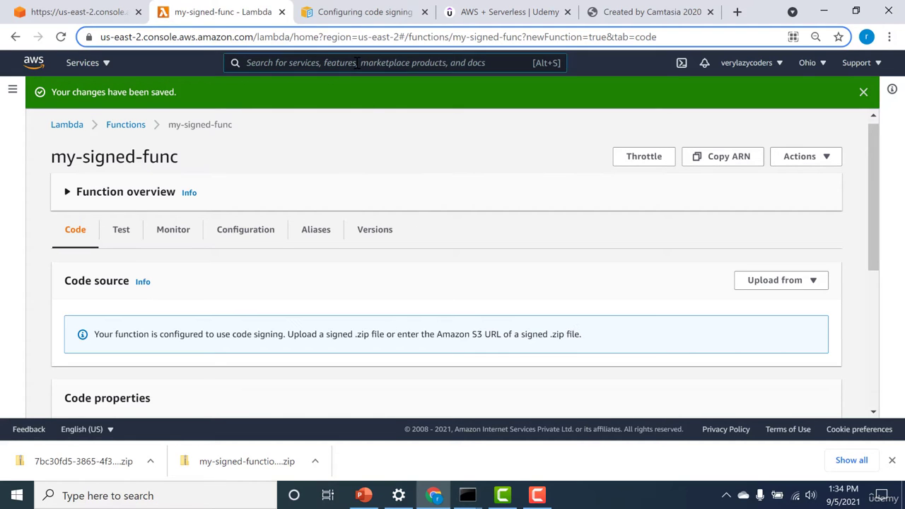
type("s3")
right_click(283, 162)
left_click(311, 168)
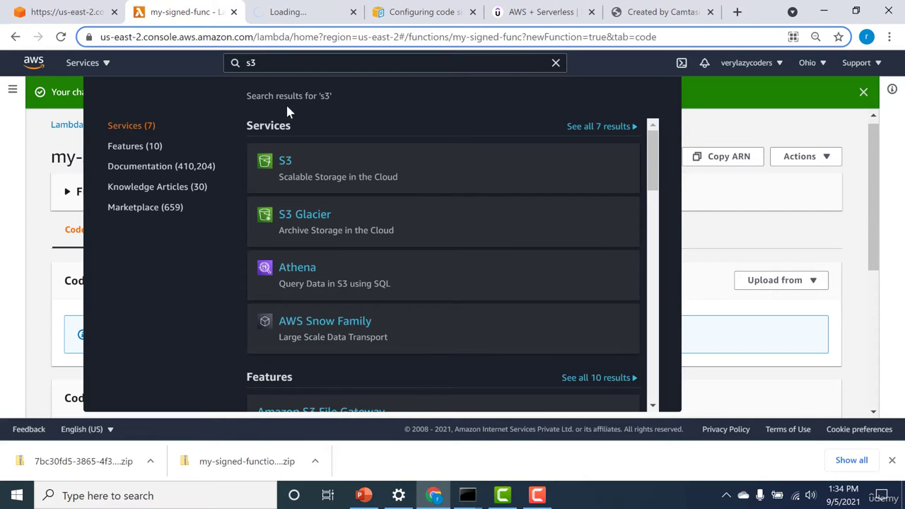
Create an S3 bucket named my-signed-code-bucket in US East (Ohio) and open it from the bucket list.
left_click(297, 7)
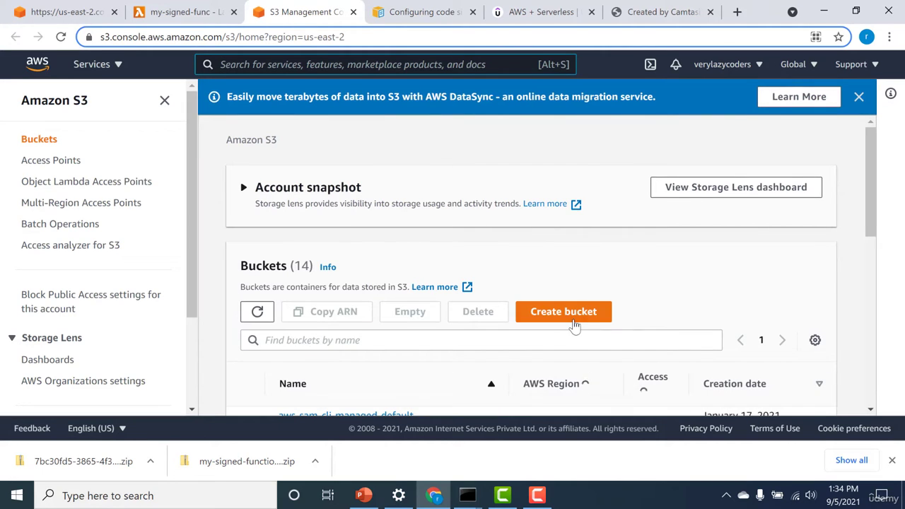
left_click(576, 319)
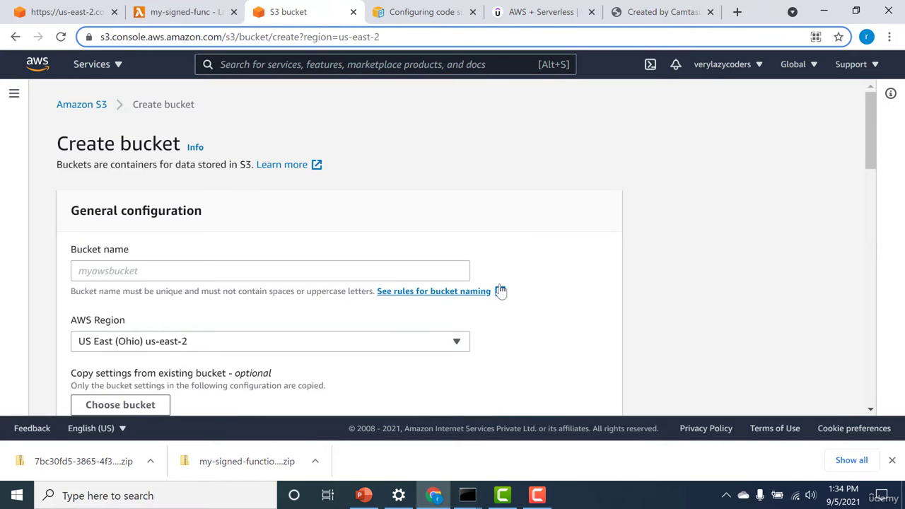
left_click(408, 276)
type("my")
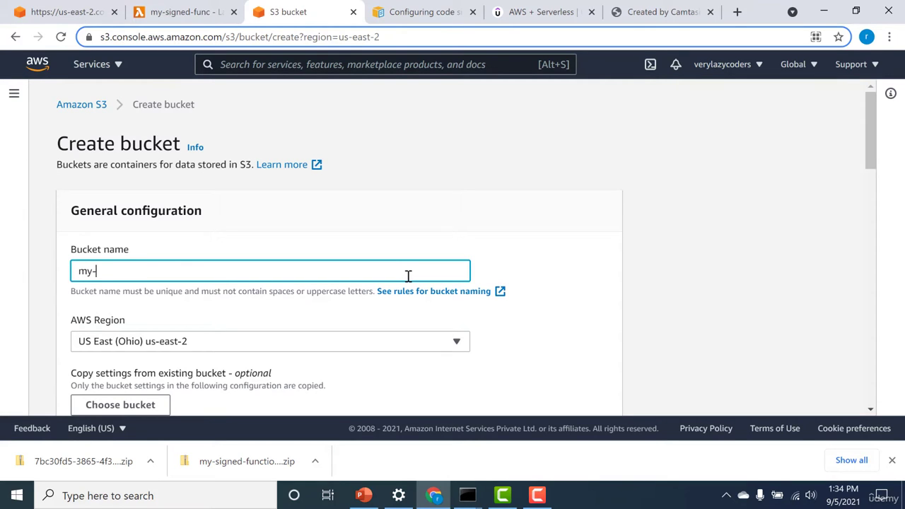
type("-u")
key("BackSpace")
type("signed-code-bucket")
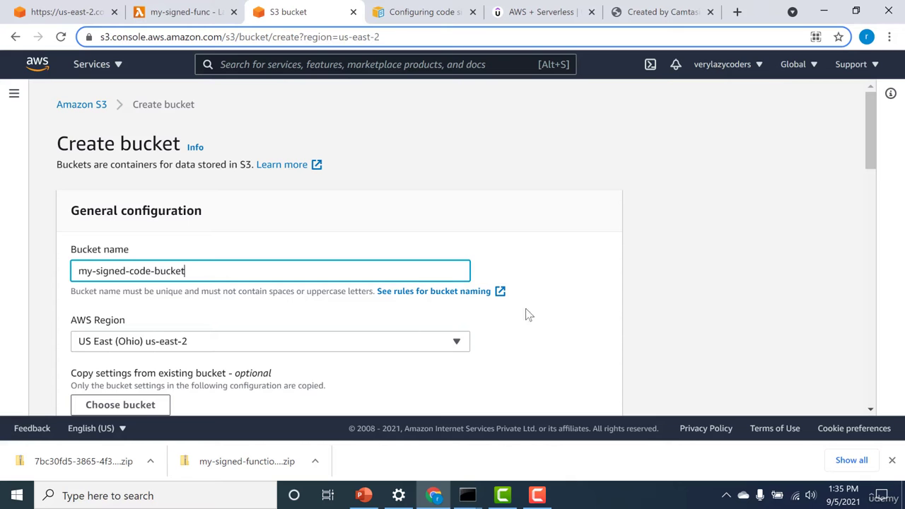
left_click_drag(868, 160, 866, 210)
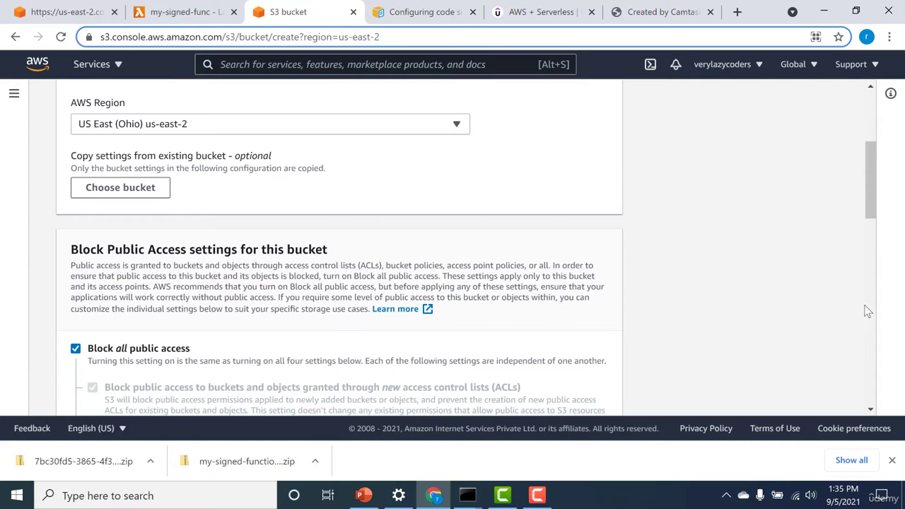
scroll(868, 308, "down", 5)
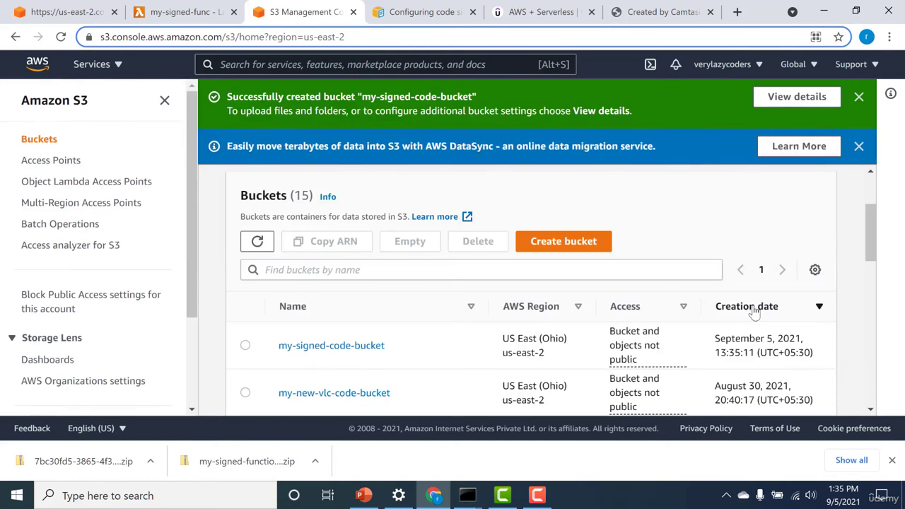
left_click(329, 347)
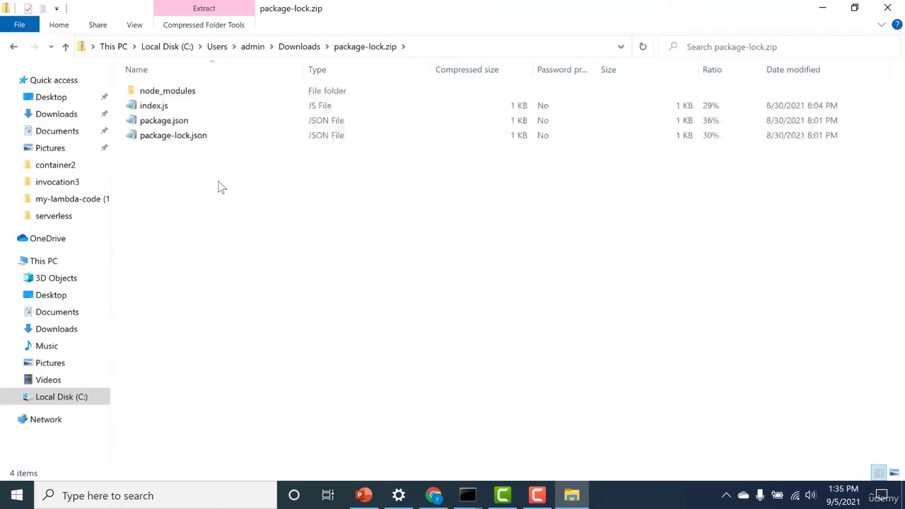
Inspect the contents of package-lock.zip in File Explorer, including the index.js code and the node_modules folder.
key("alt+Up")
double_click(217, 137)
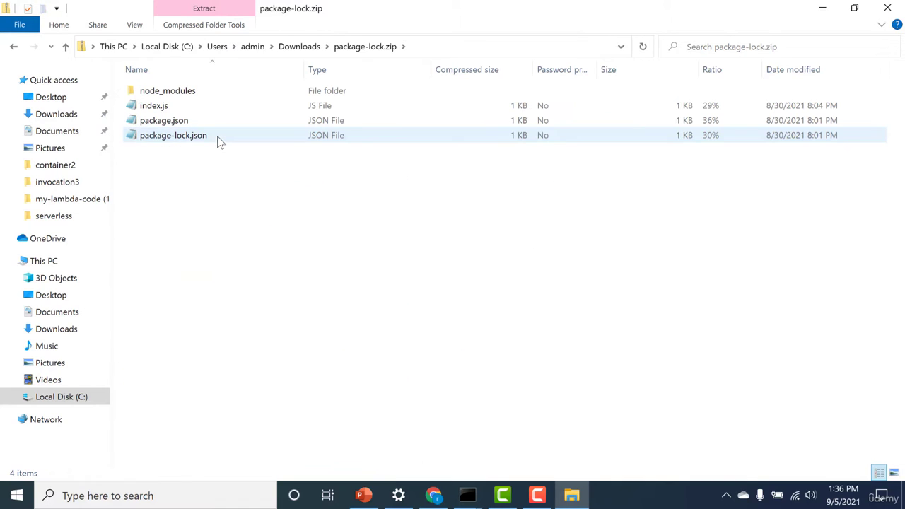
double_click(217, 108)
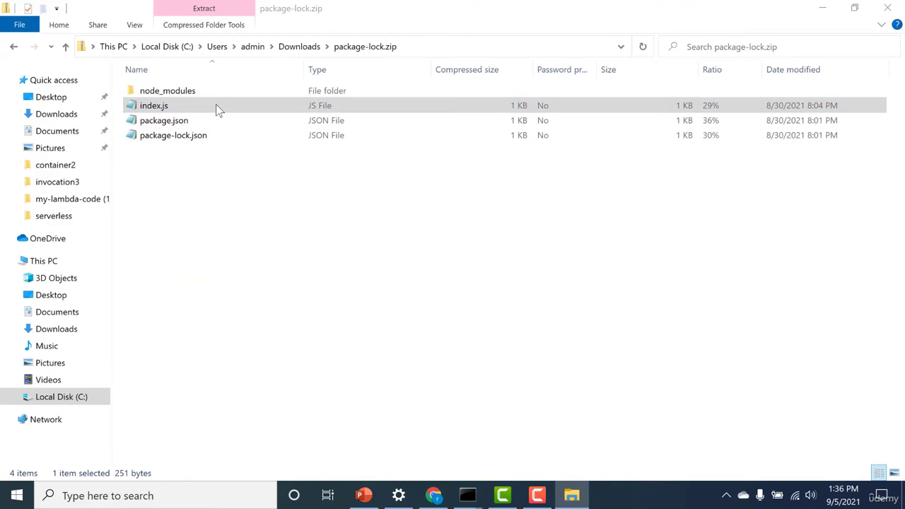
left_click(486, 273)
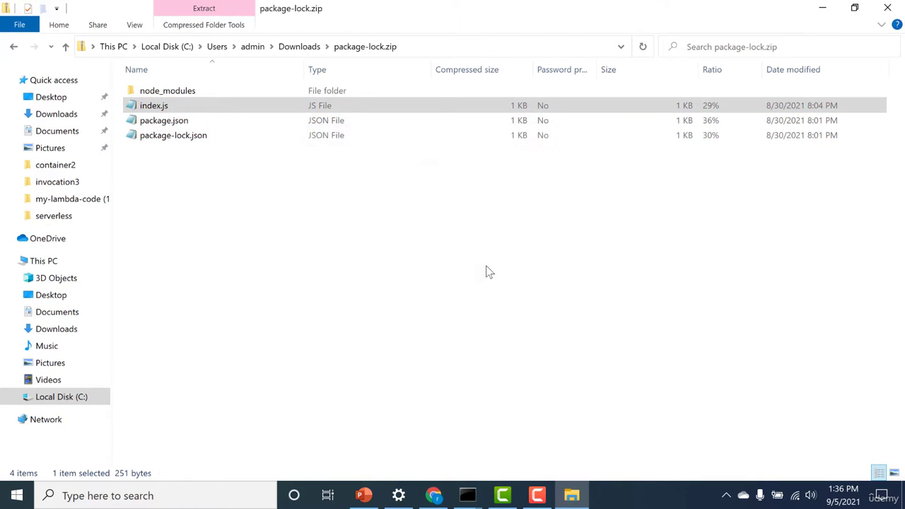
left_click_drag(211, 221, 111, 123)
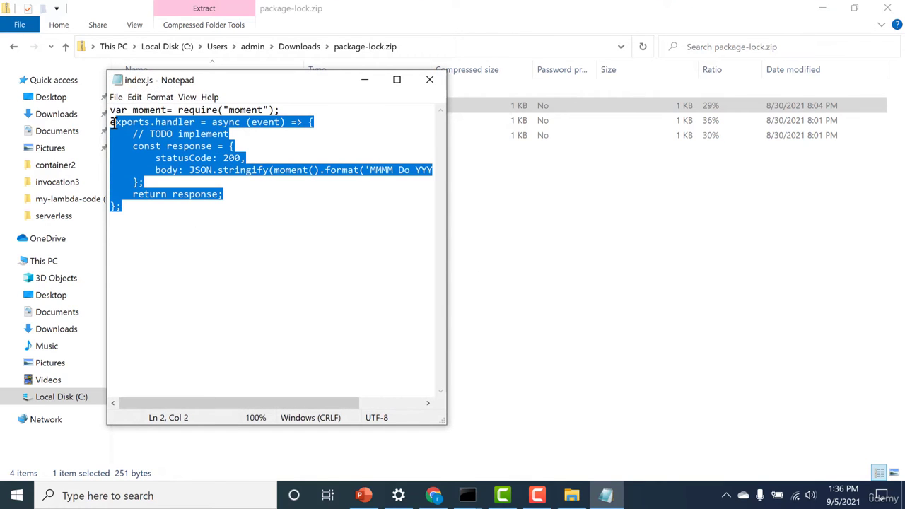
left_click(429, 81)
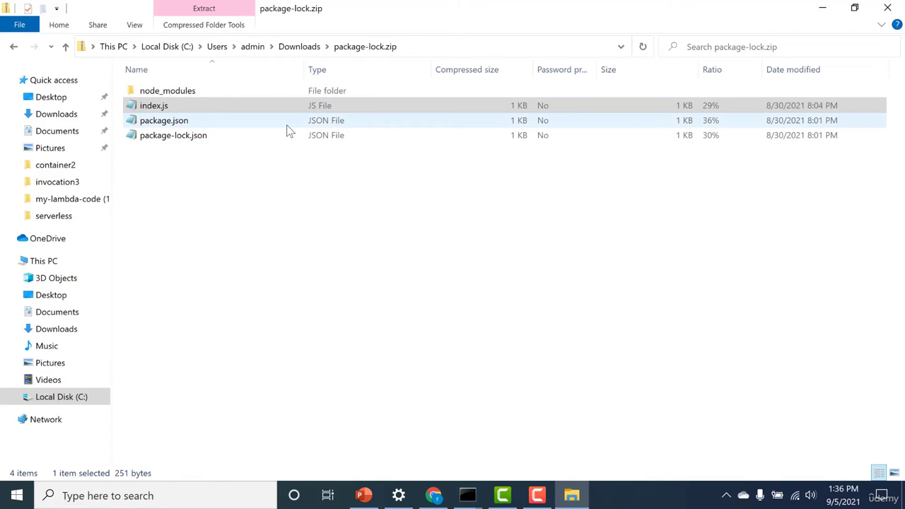
double_click(284, 95)
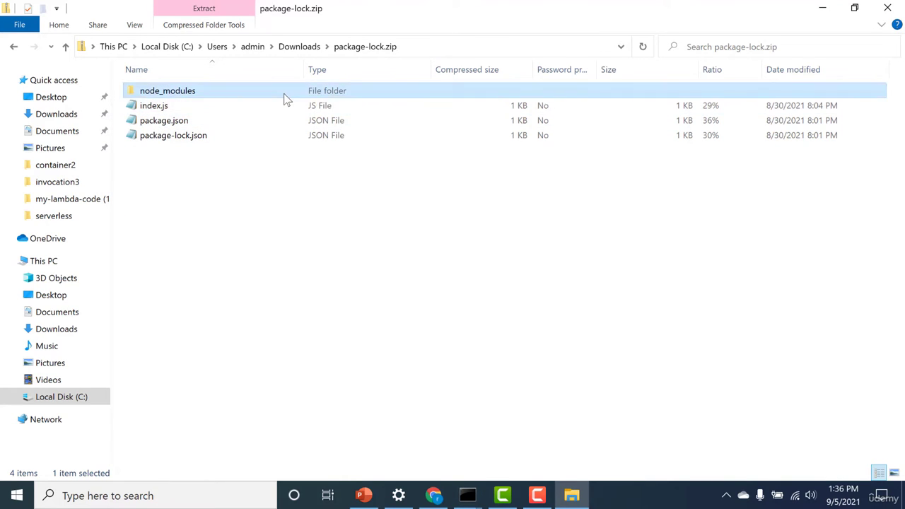
key("BackSpace")
left_click(814, 7)
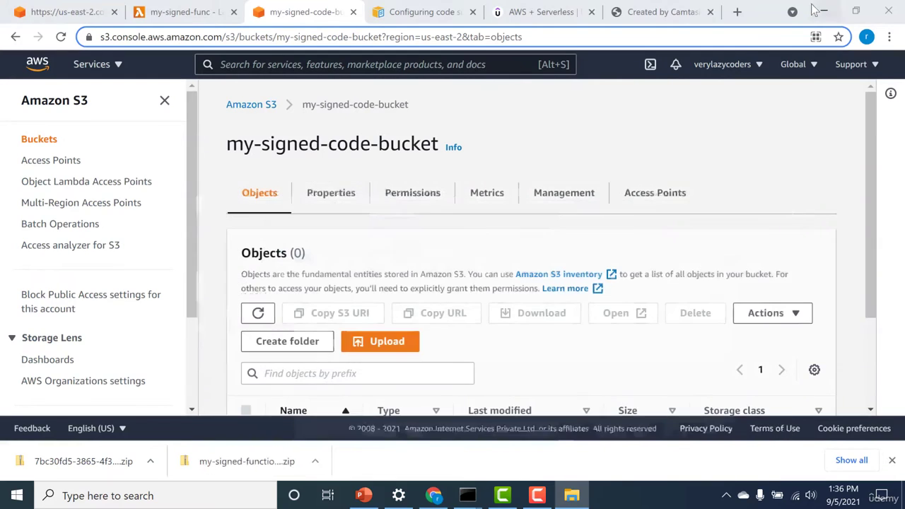
Upload package-lock.zip from the Downloads folder to my-signed-code-bucket.
left_click(354, 347)
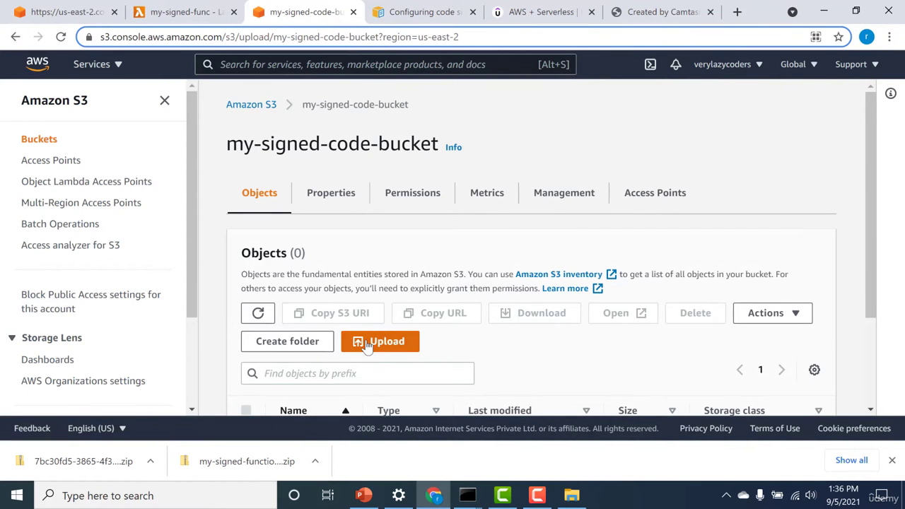
left_click(468, 279)
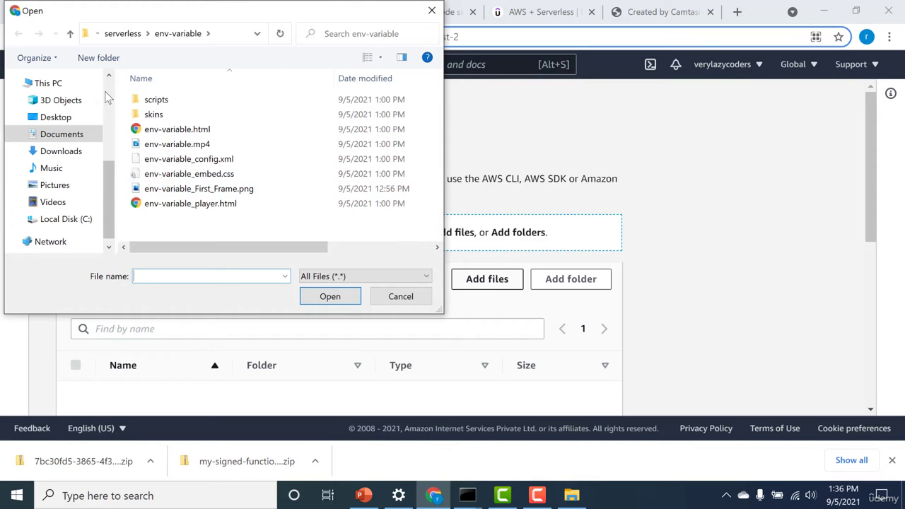
scroll(104, 91, "up", 2)
left_click(64, 94)
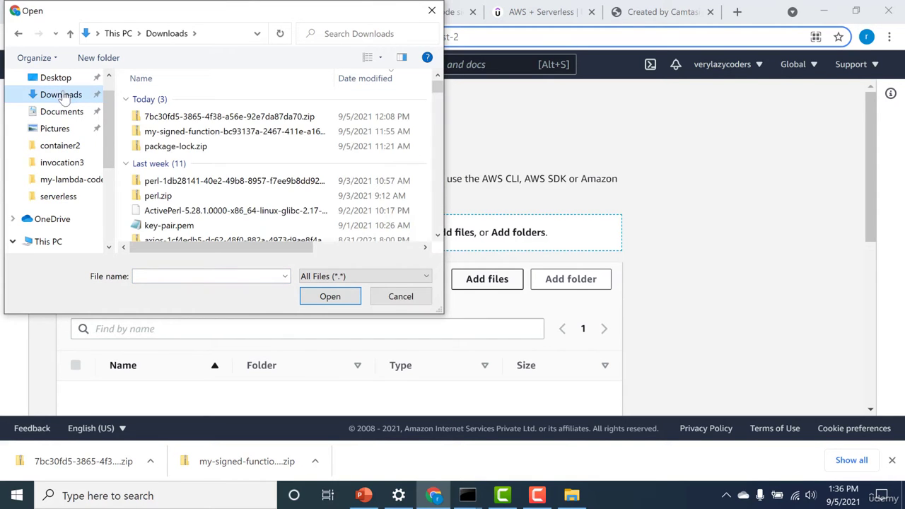
double_click(179, 145)
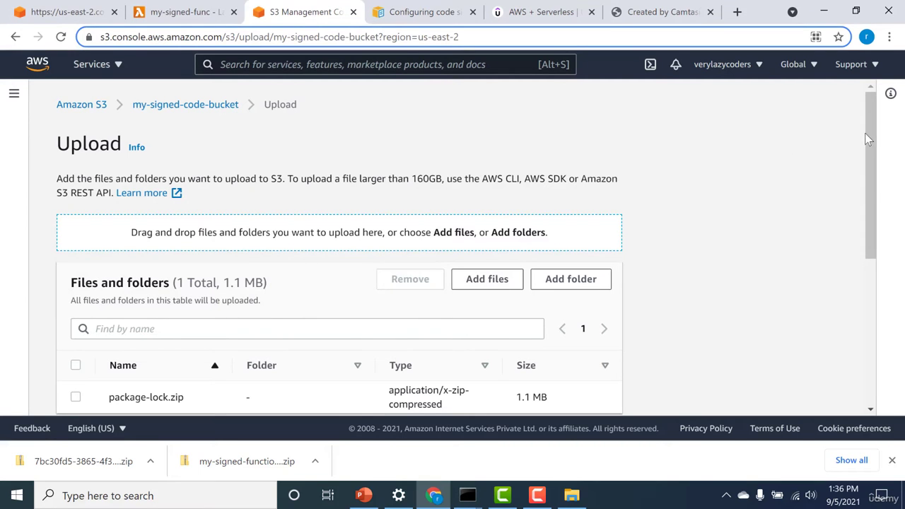
left_click_drag(871, 141, 871, 290)
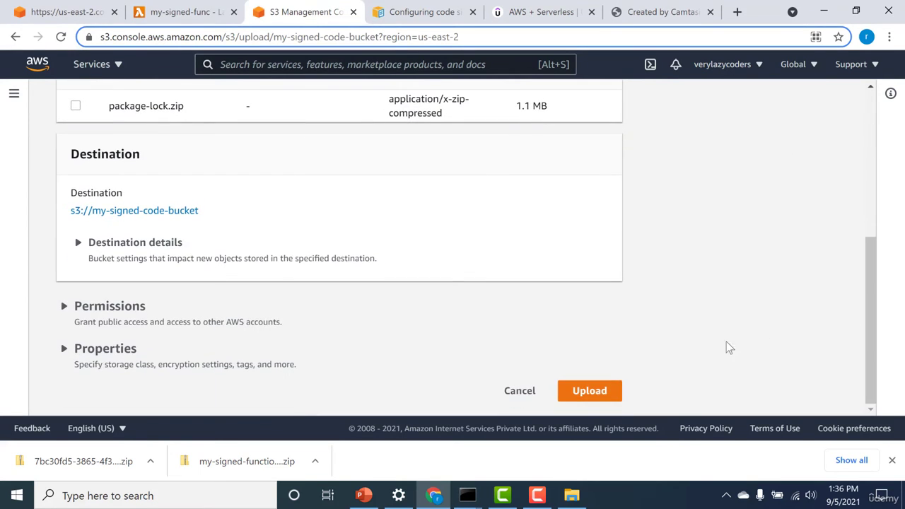
left_click(593, 391)
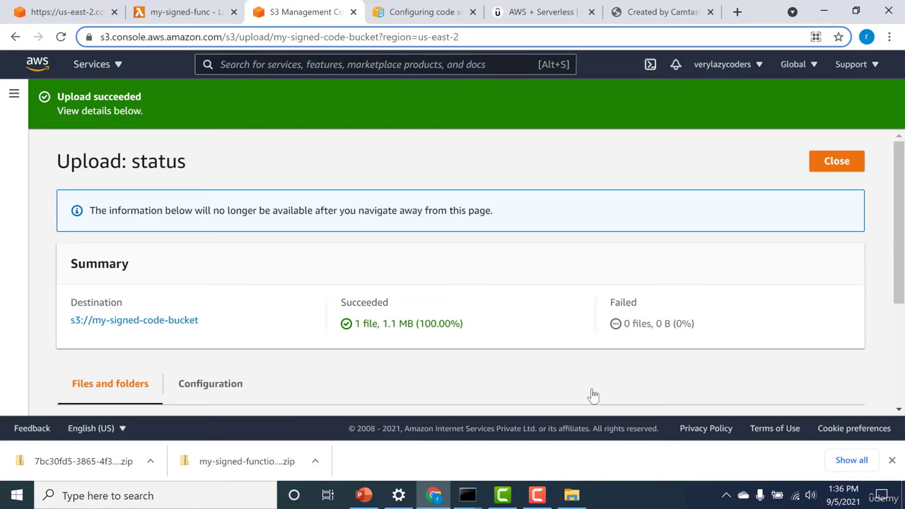
Find the AWS Signer service and begin a new signing job from the myprodsigningprofile signing profile.
left_click(448, 65)
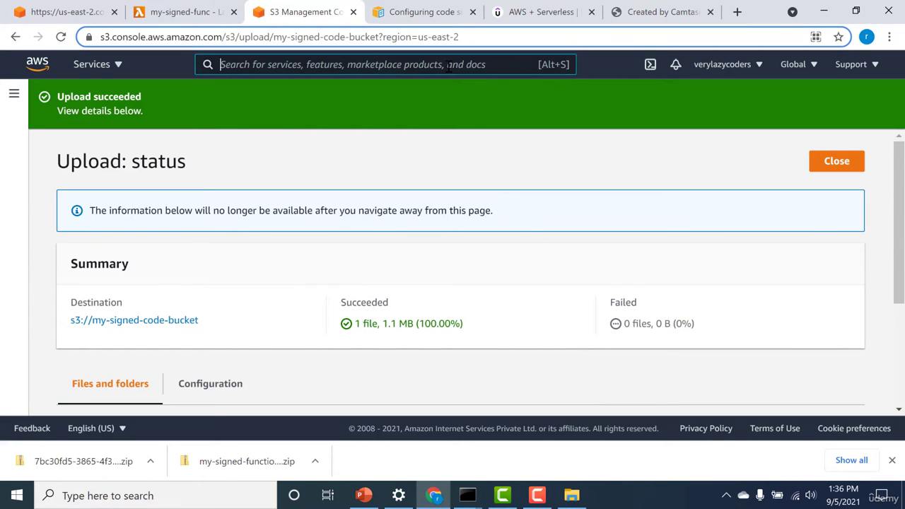
type("aws signer")
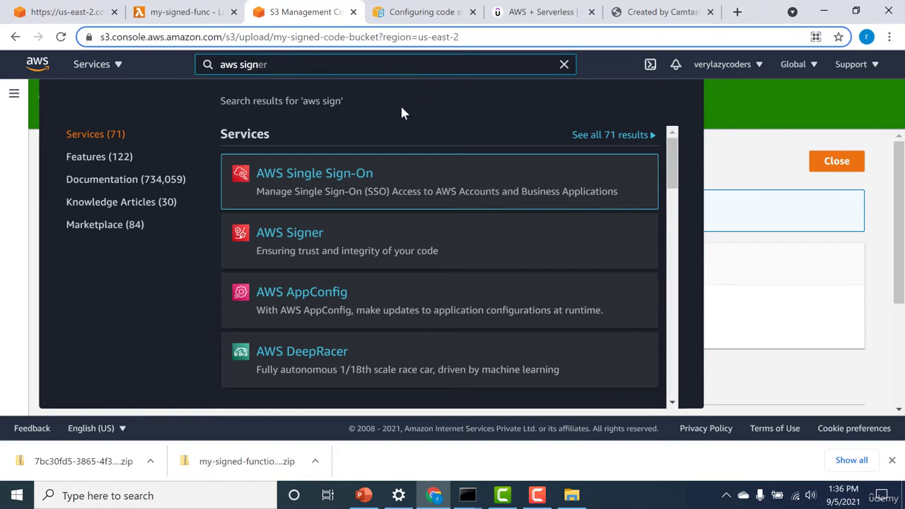
left_click(292, 240)
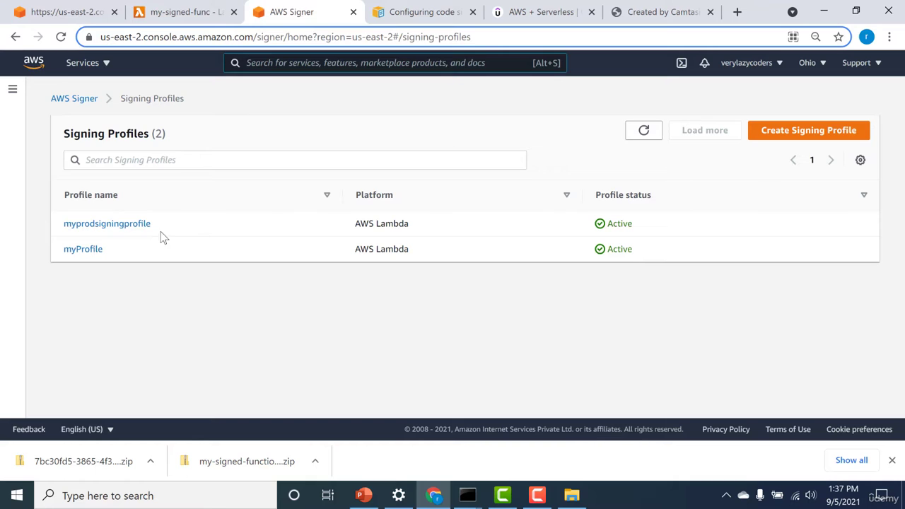
left_click(105, 230)
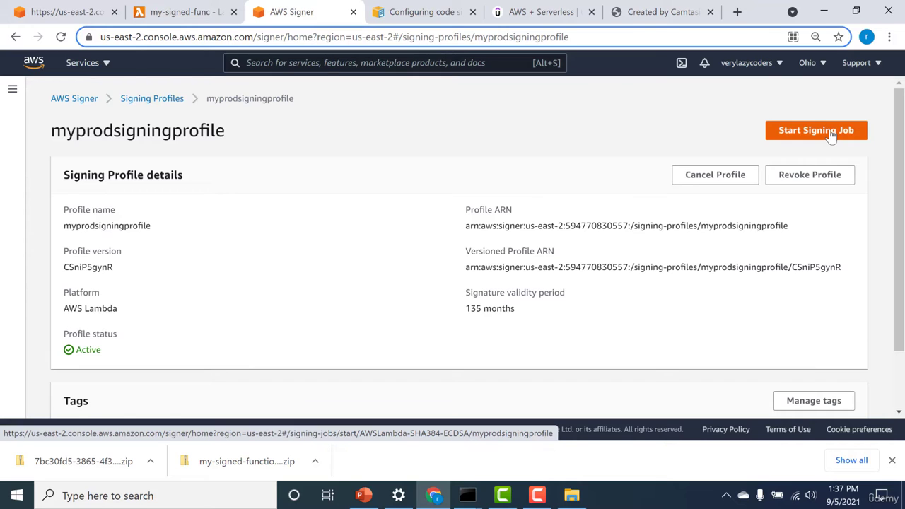
left_click(831, 134)
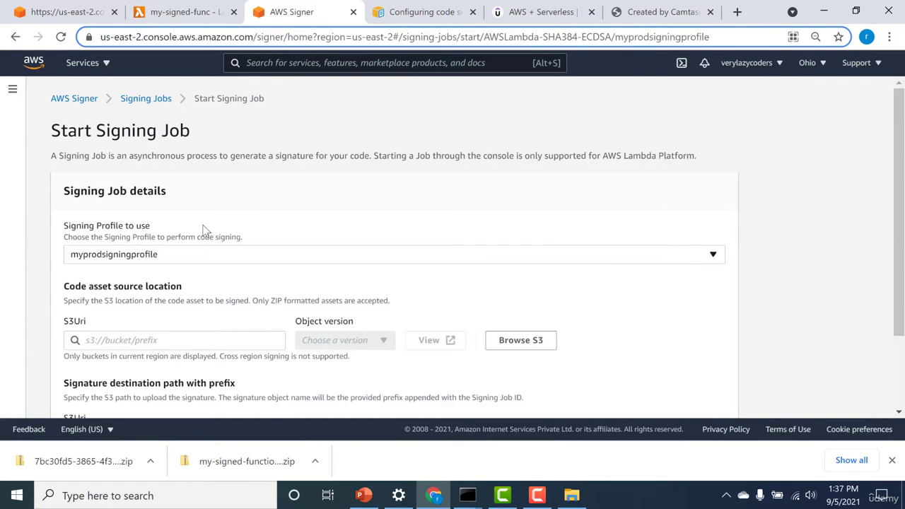
Copy the S3 URI of package-lock.zip into the signing job's code asset source and choose its 2021-09-05 object version.
left_click(182, 12)
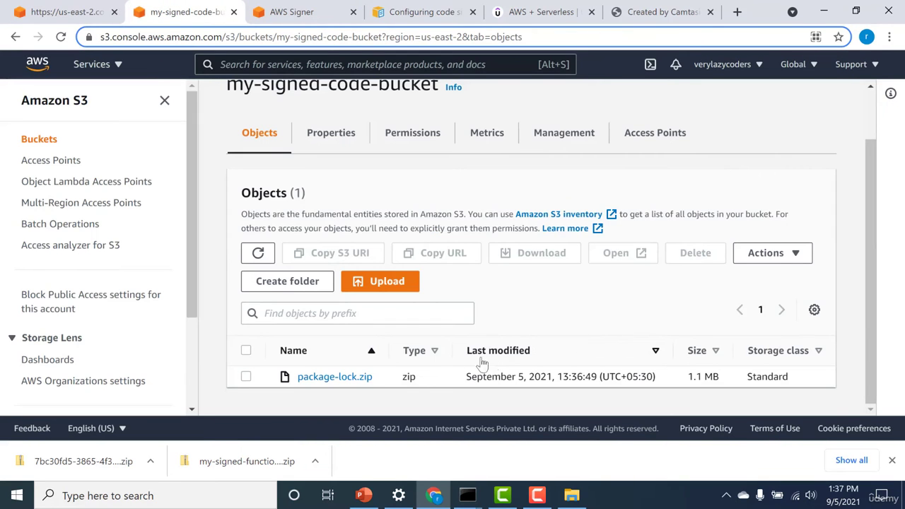
left_click(335, 376)
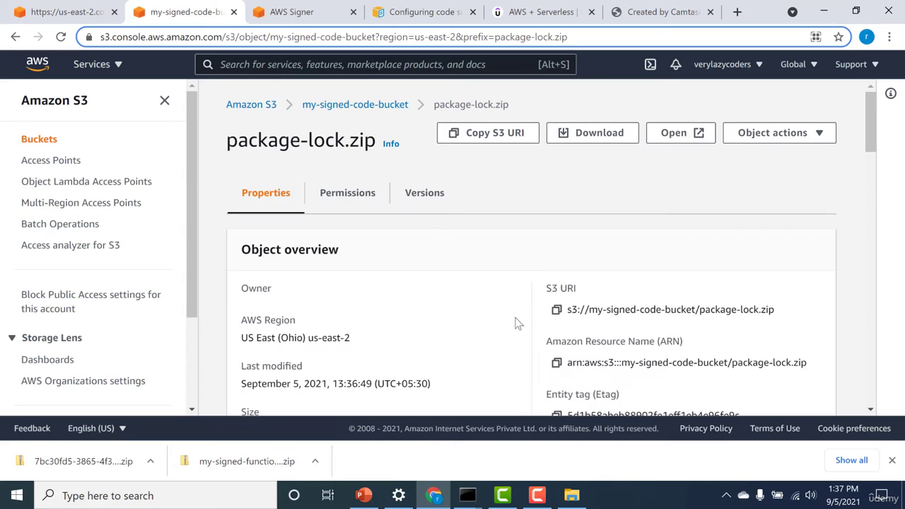
left_click(556, 310)
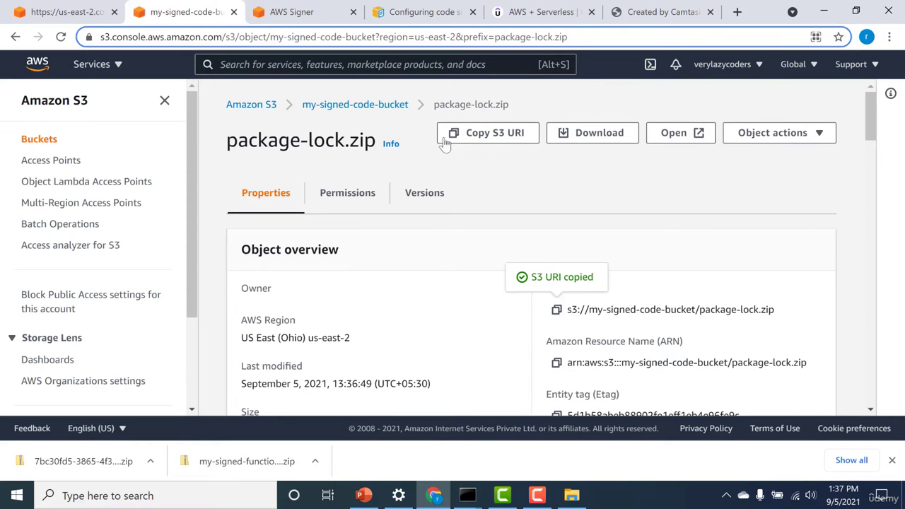
left_click(282, 12)
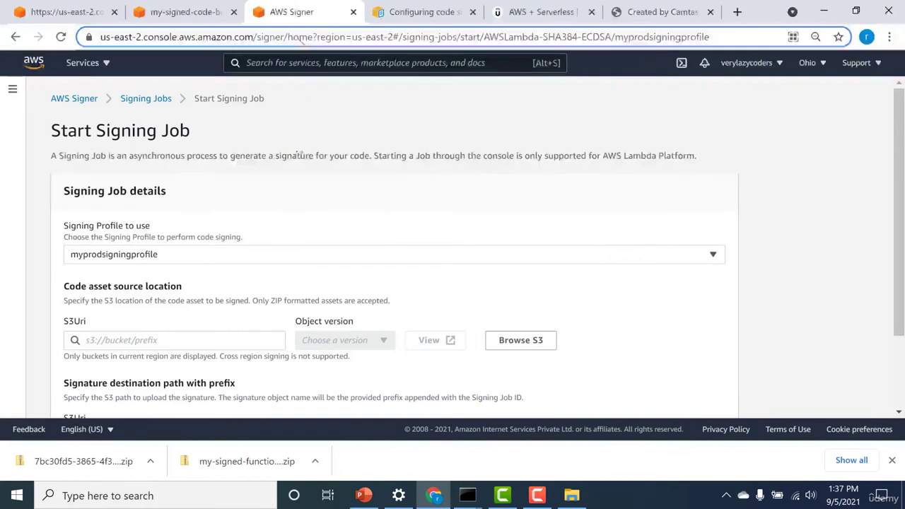
left_click(223, 347)
key("ctrl+v")
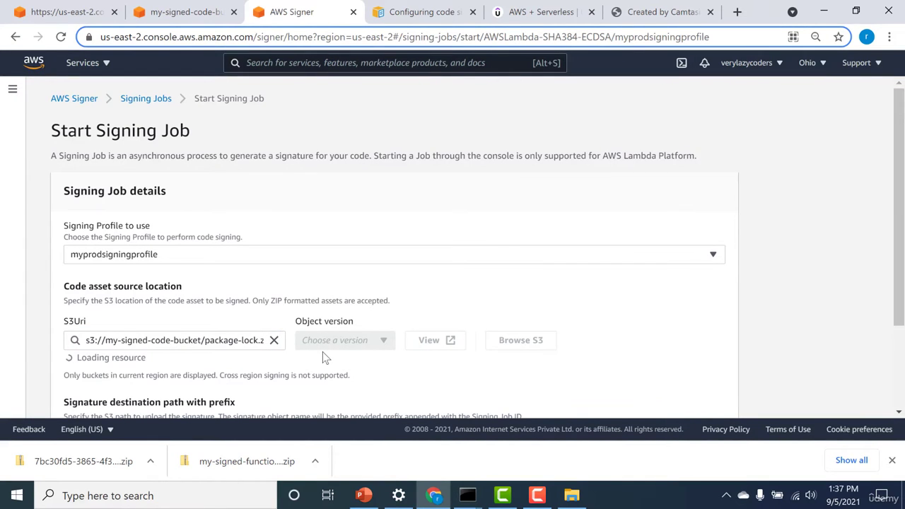
left_click(323, 348)
left_click(323, 371)
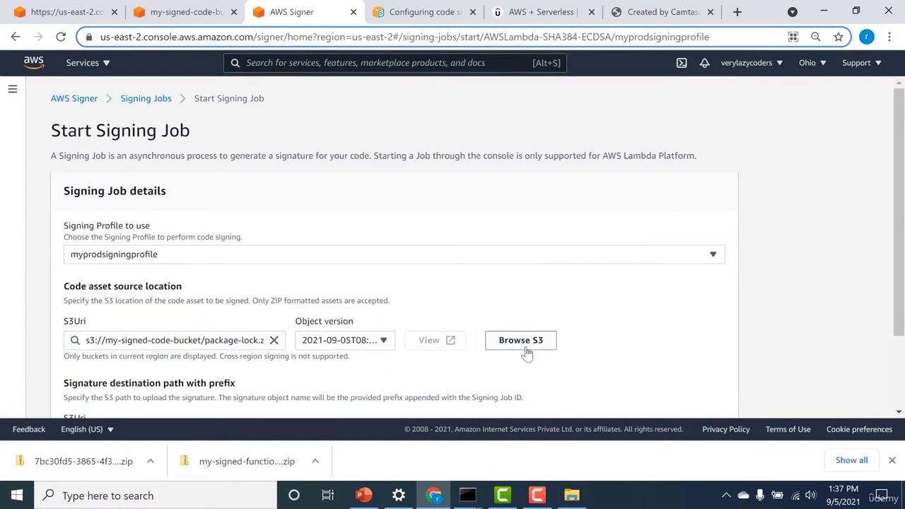
Select my-signed-code-bucket as the signature destination of the signing job.
scroll(318, 344, "down", 1)
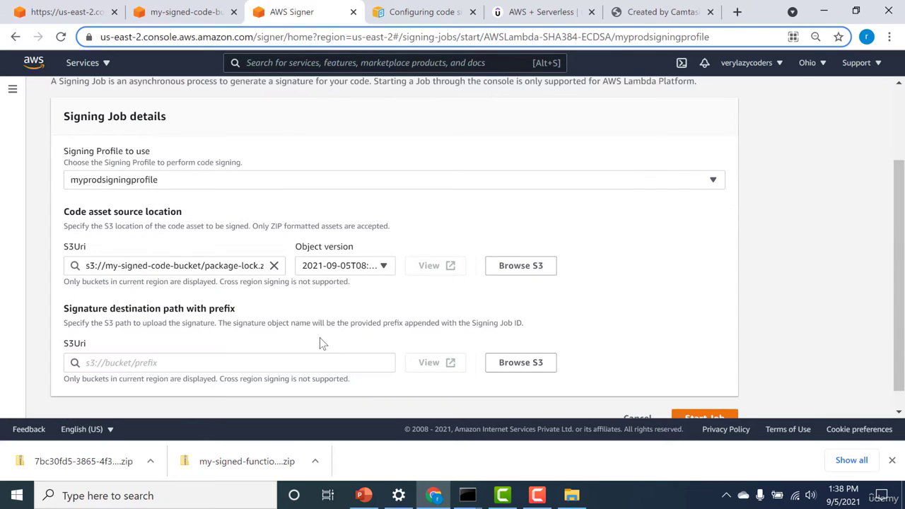
left_click(530, 365)
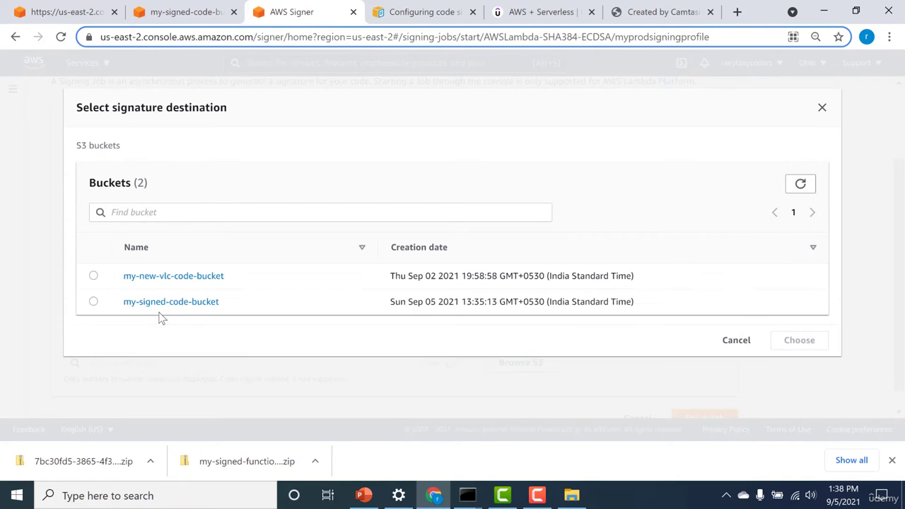
left_click(92, 302)
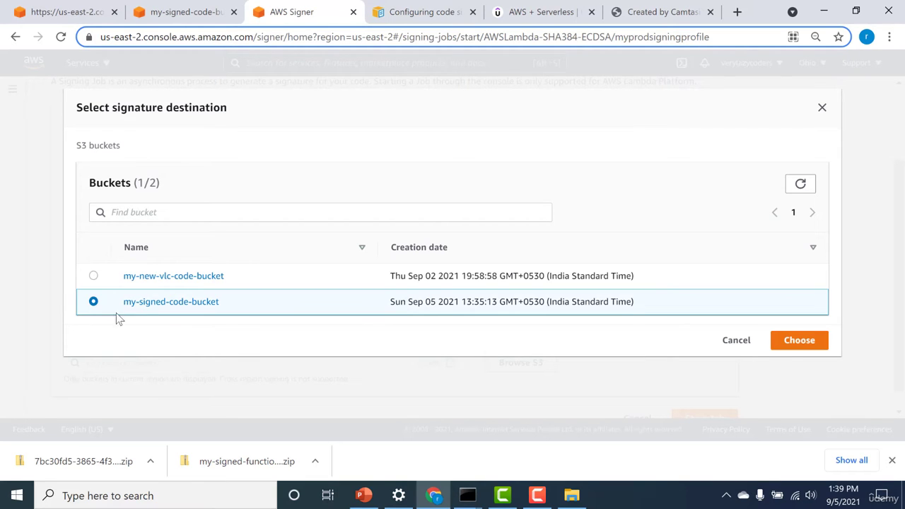
Set my-signed-code-bucket as the signature destination and start the signing job with myprodsigningprofile.
left_click(800, 342)
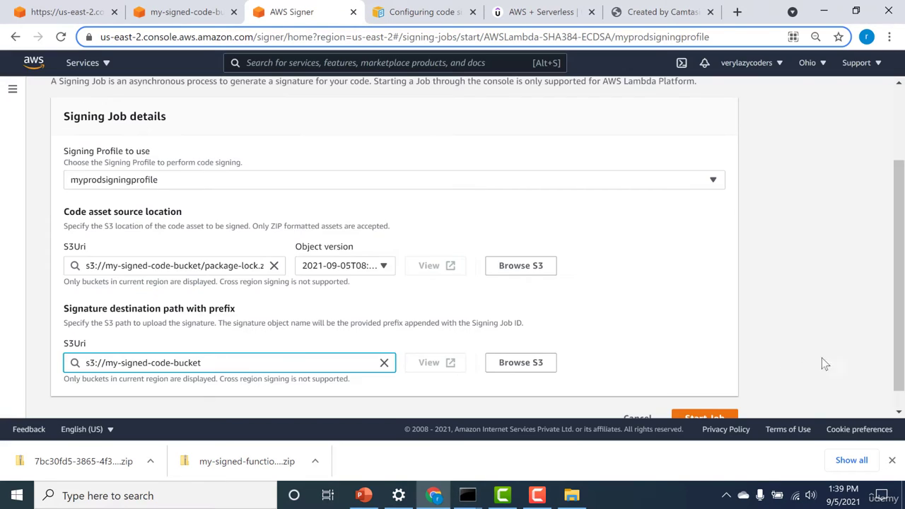
scroll(889, 404, "down", 1)
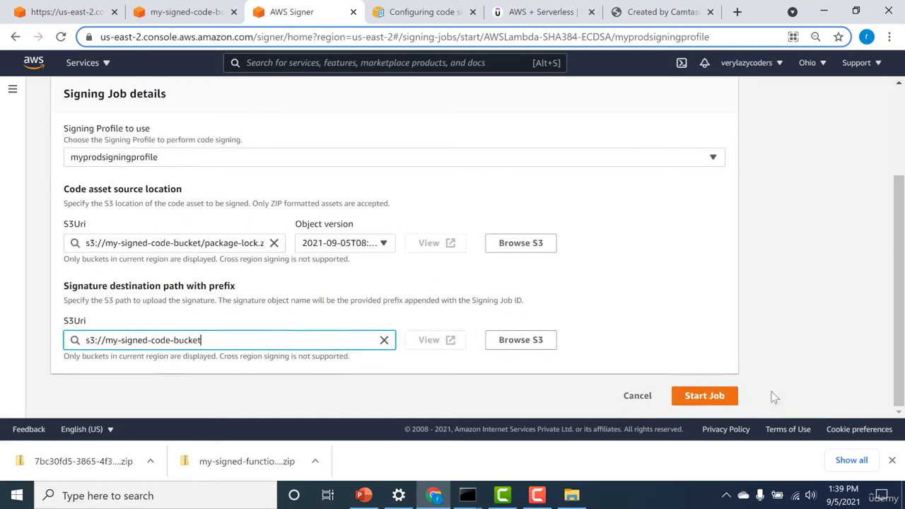
left_click(711, 400)
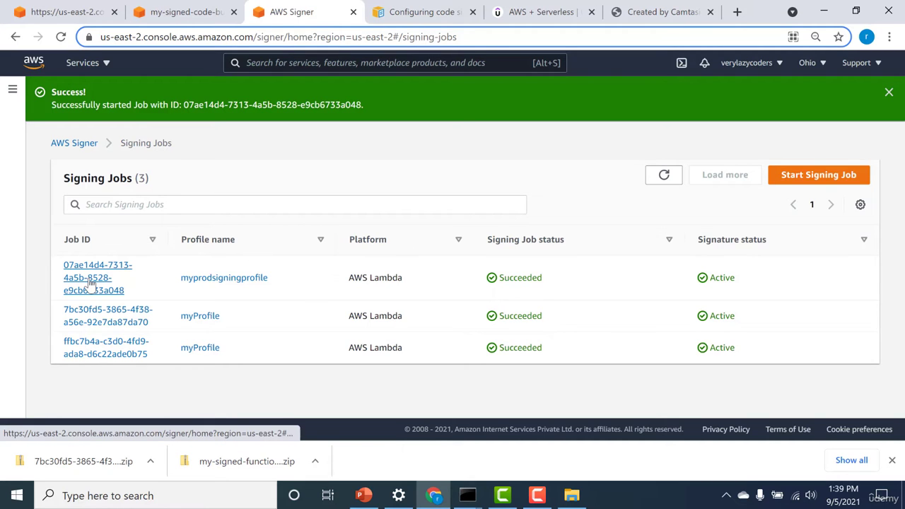
Download the newly signed zip object from my-signed-code-bucket in S3.
left_click(160, 12)
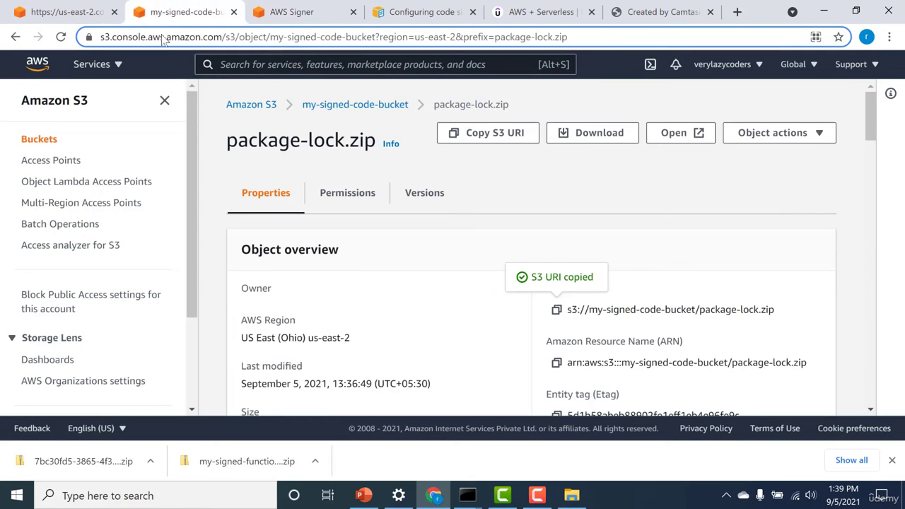
left_click(328, 105)
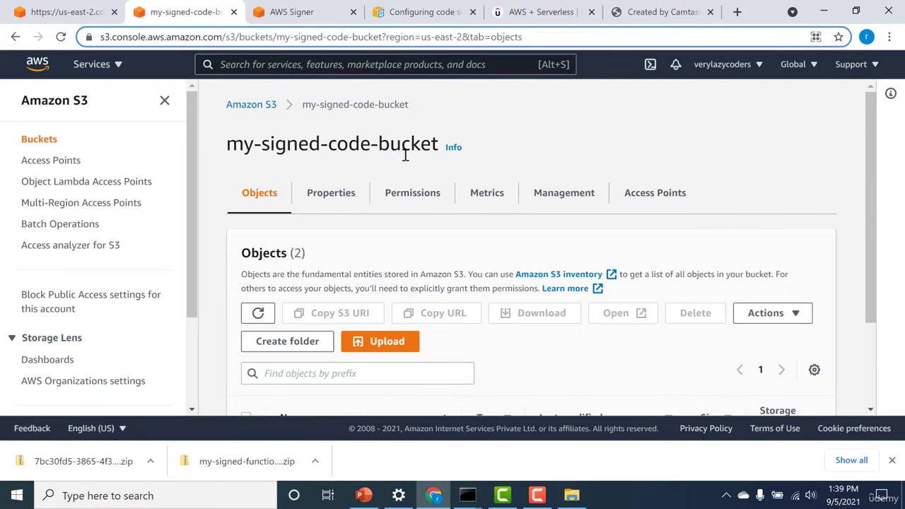
scroll(868, 108, "down", 2)
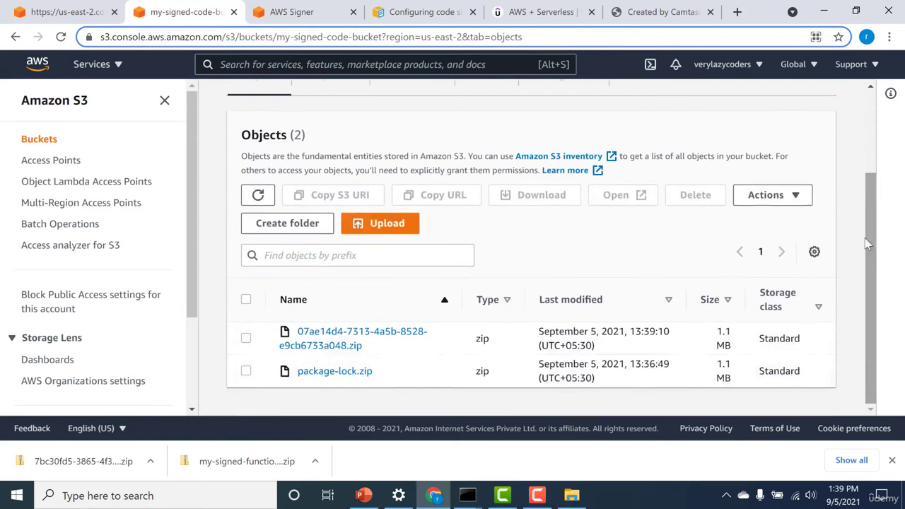
left_click(347, 345)
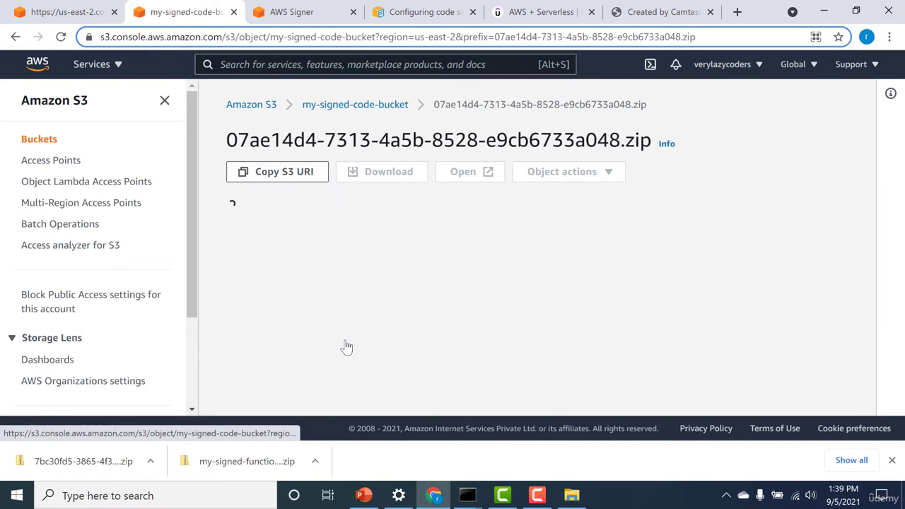
left_click(378, 177)
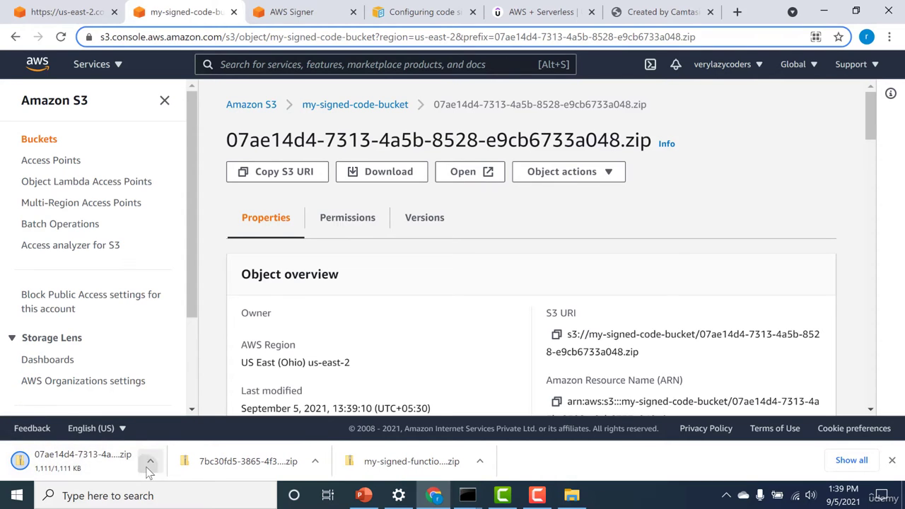
Inspect the META_INF folder inside the downloaded signed zip in File Explorer for the signature file.
left_click(150, 461)
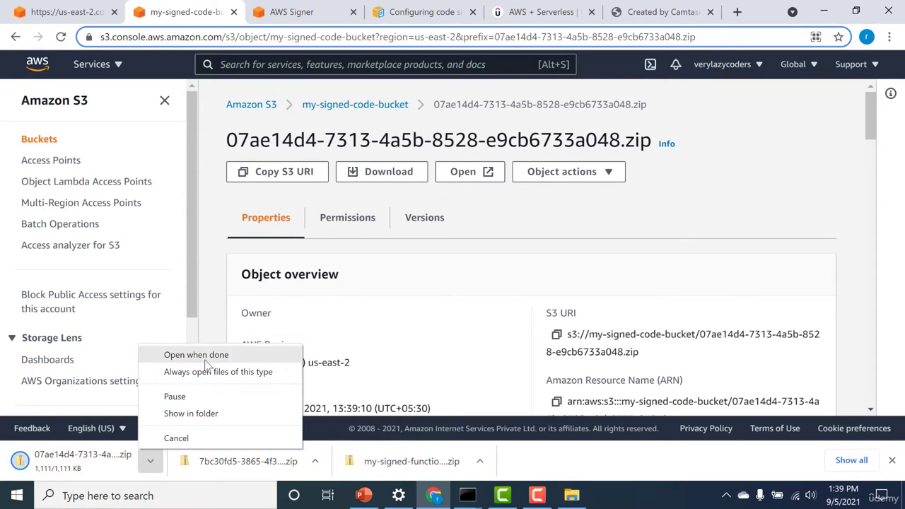
left_click(193, 413)
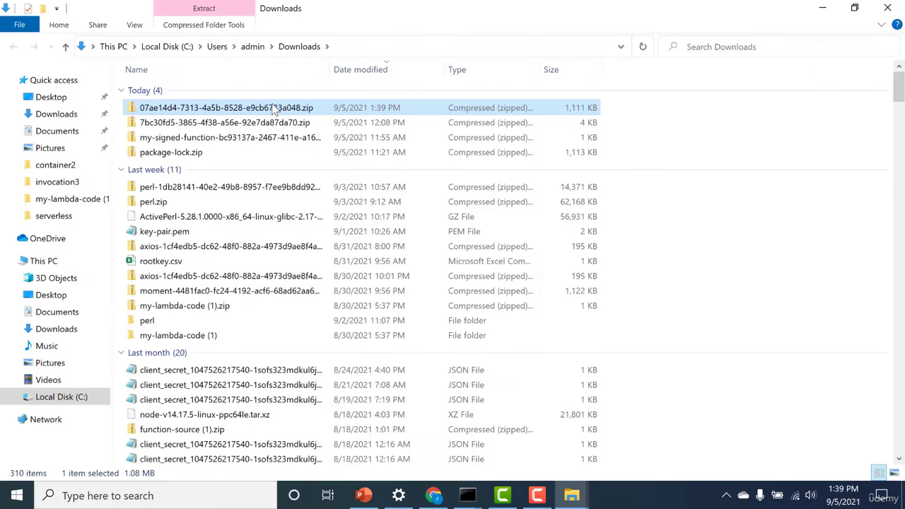
double_click(273, 107)
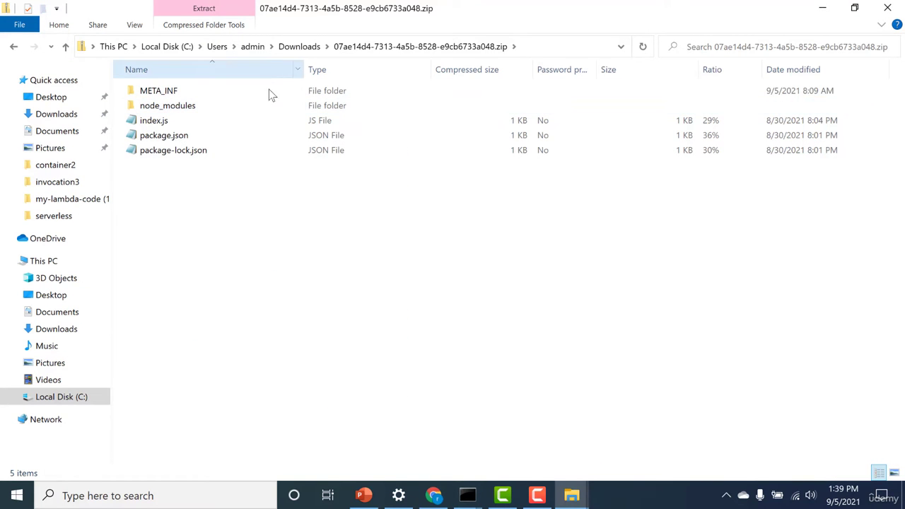
double_click(266, 97)
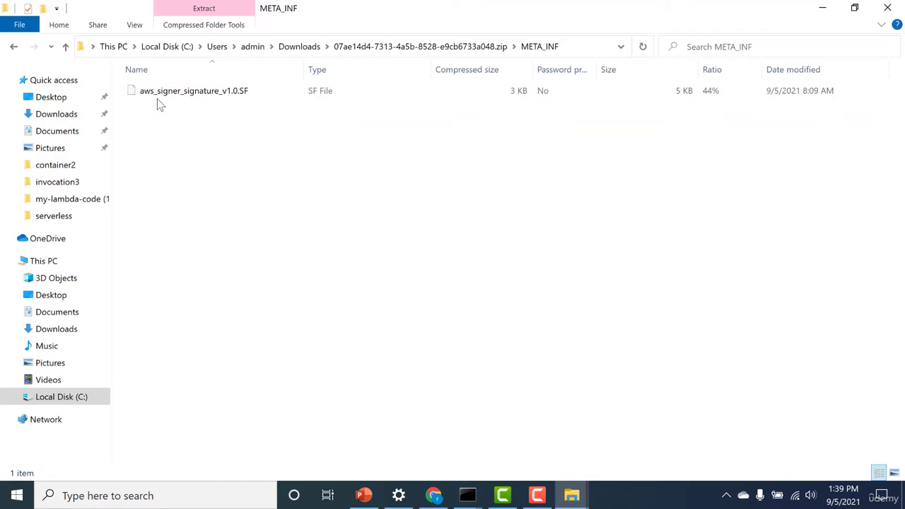
left_click(824, 8)
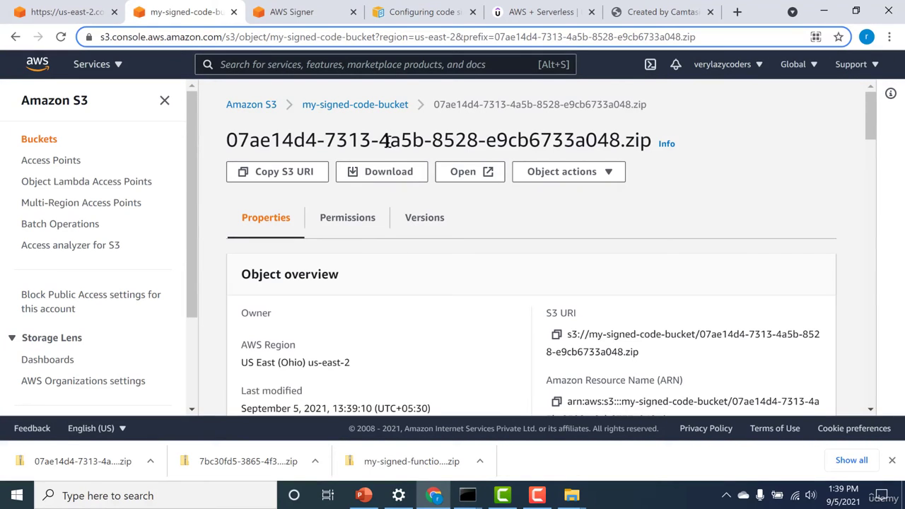
Find the Lambda service and open the my-signed-func function.
left_click(303, 15)
type("lambda")
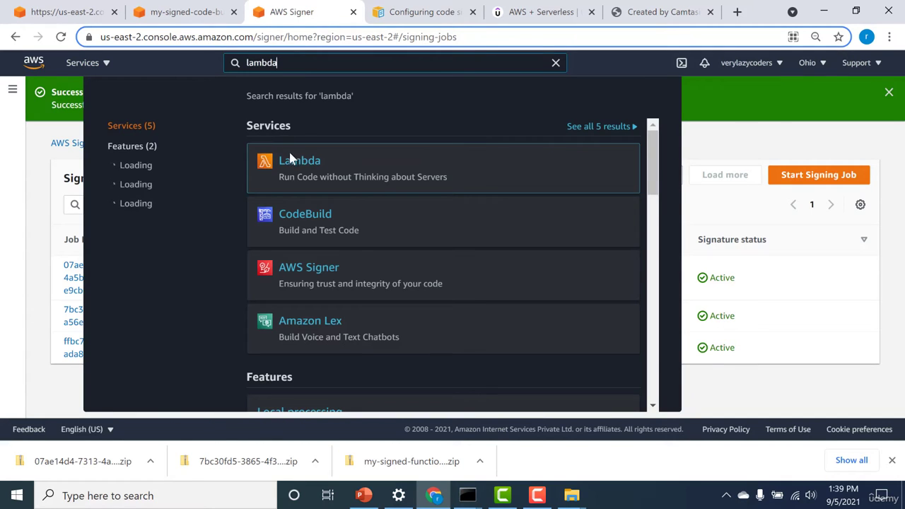
left_click(287, 163)
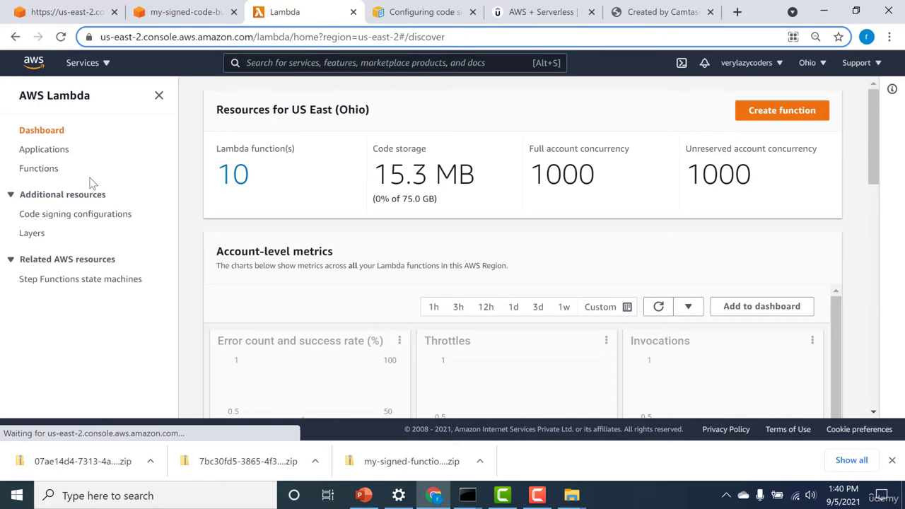
left_click(36, 169)
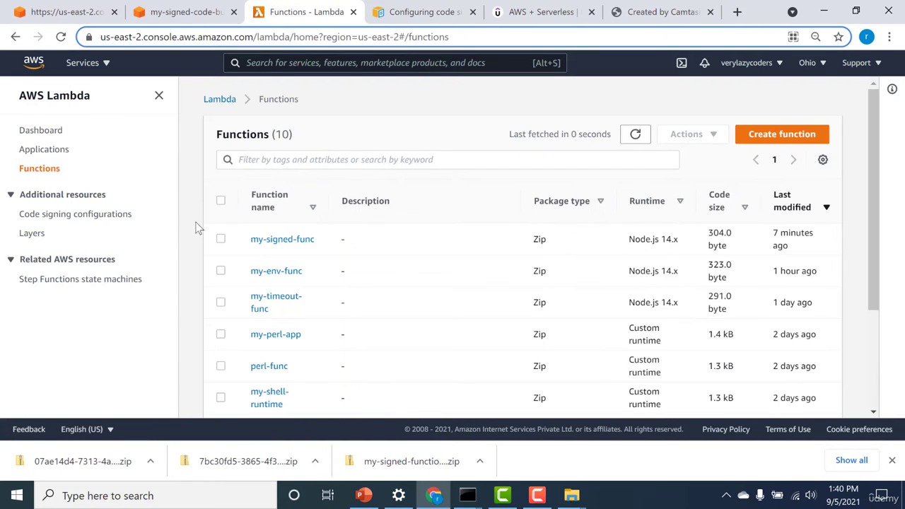
left_click(268, 241)
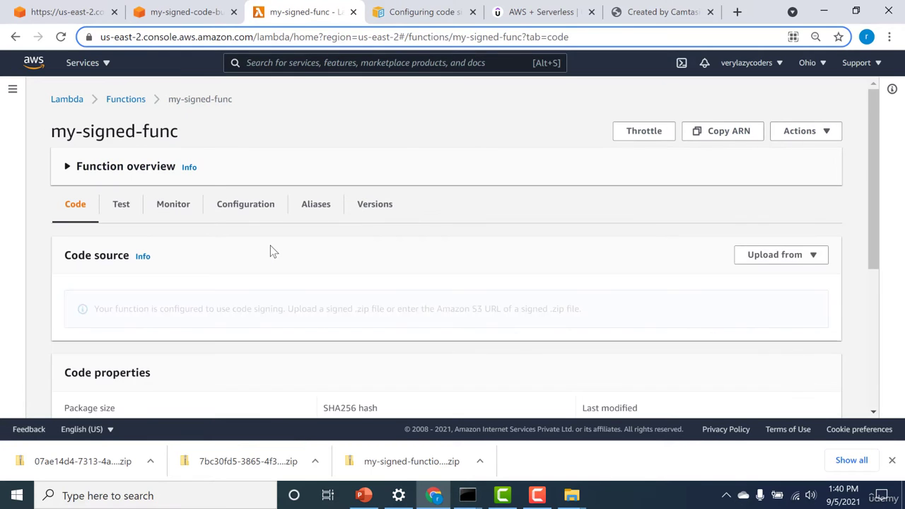
Upload the signed zip from its Amazon S3 location as my-signed-func's code, using the object's S3 URI from my-signed-code-bucket.
left_click(780, 256)
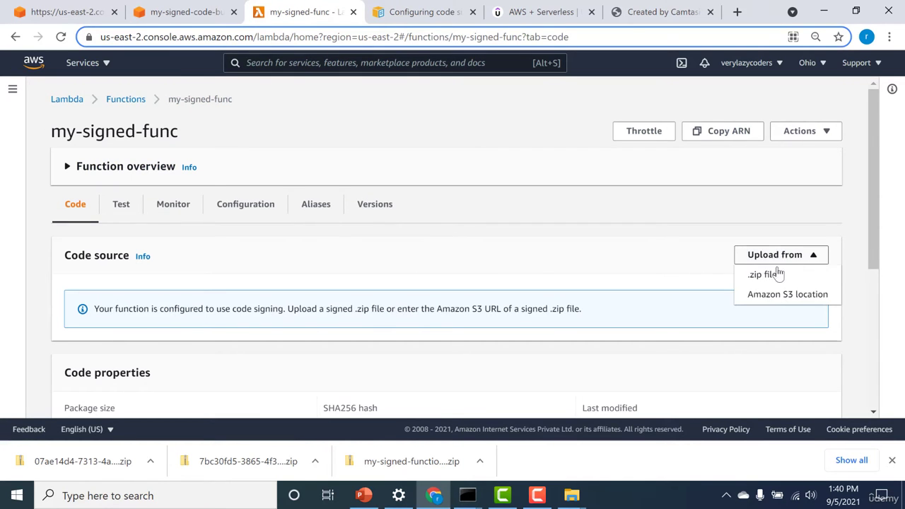
left_click(774, 297)
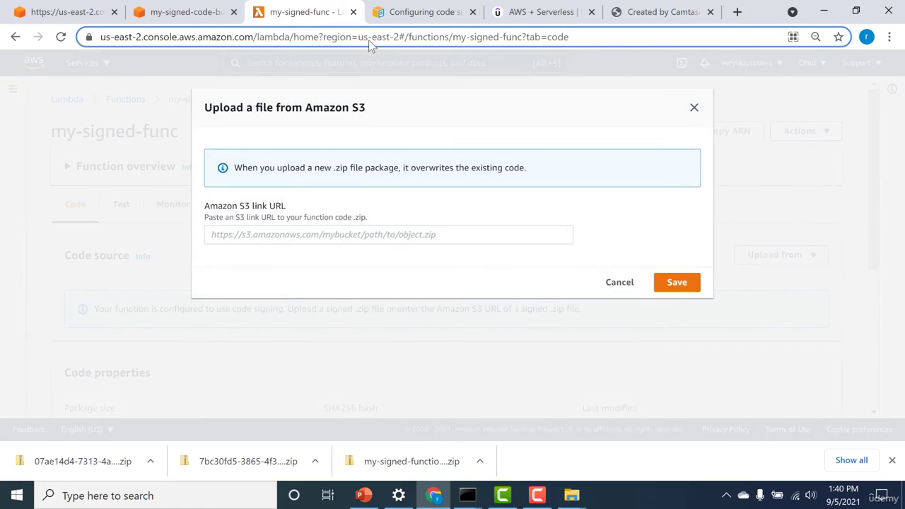
left_click(196, 6)
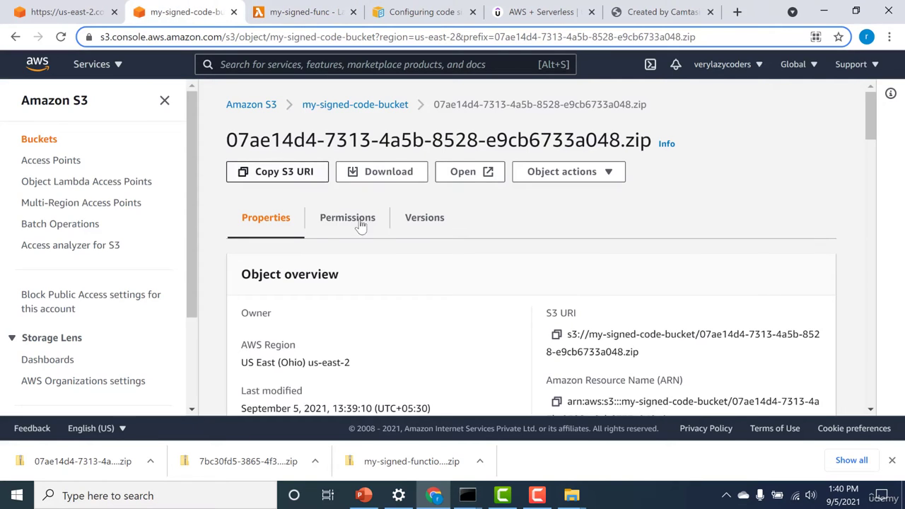
left_click(557, 336)
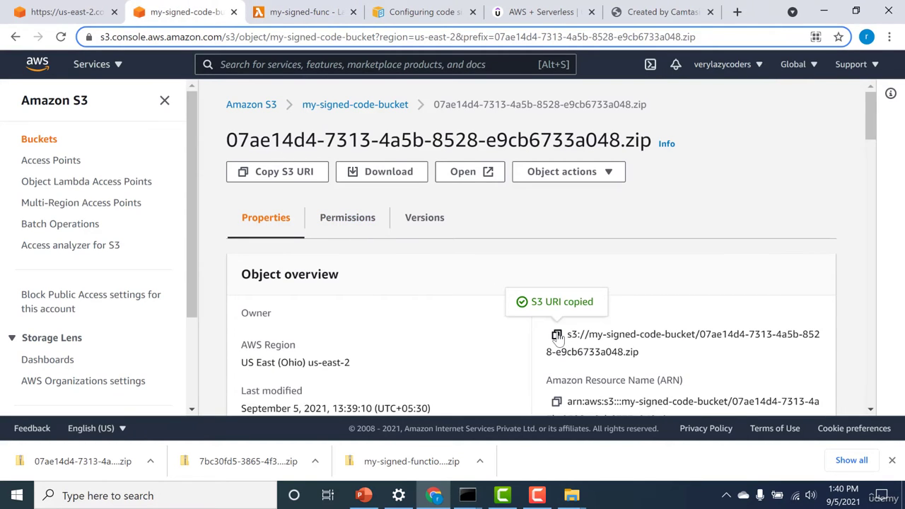
left_click(334, 7)
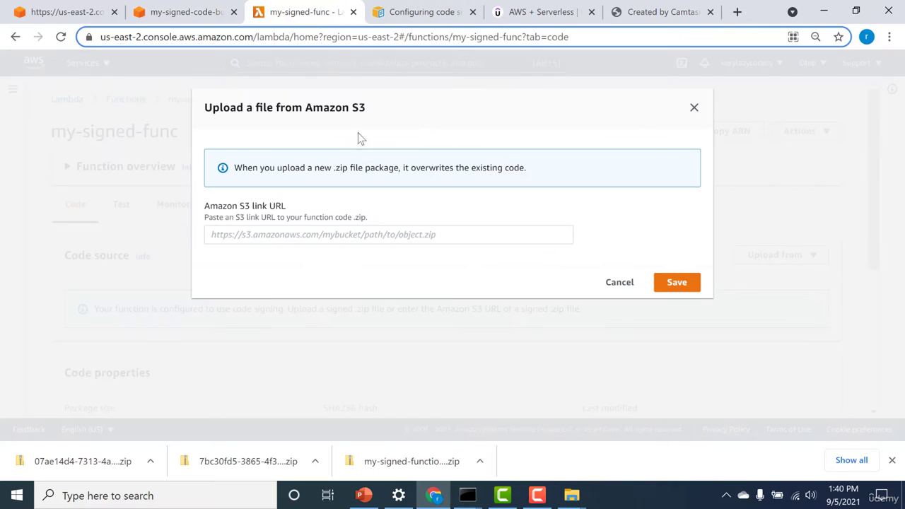
left_click(353, 235)
key("ctrl+v")
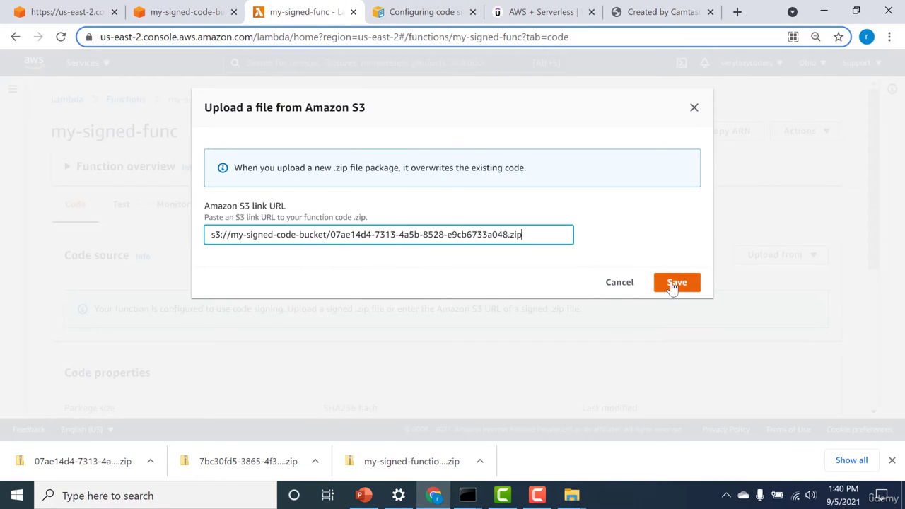
left_click(673, 284)
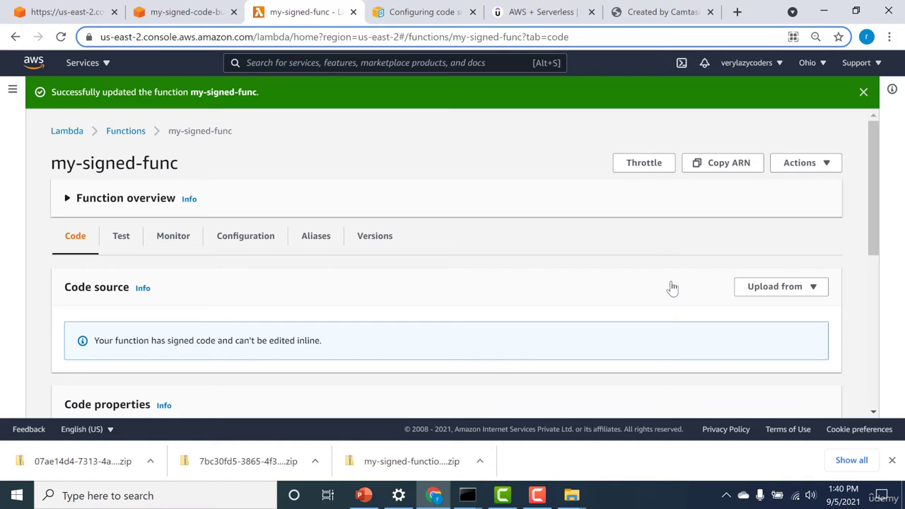
Test my-signed-func with a new hello-world template event named "event".
left_click_drag(872, 225, 872, 247)
left_click(112, 178)
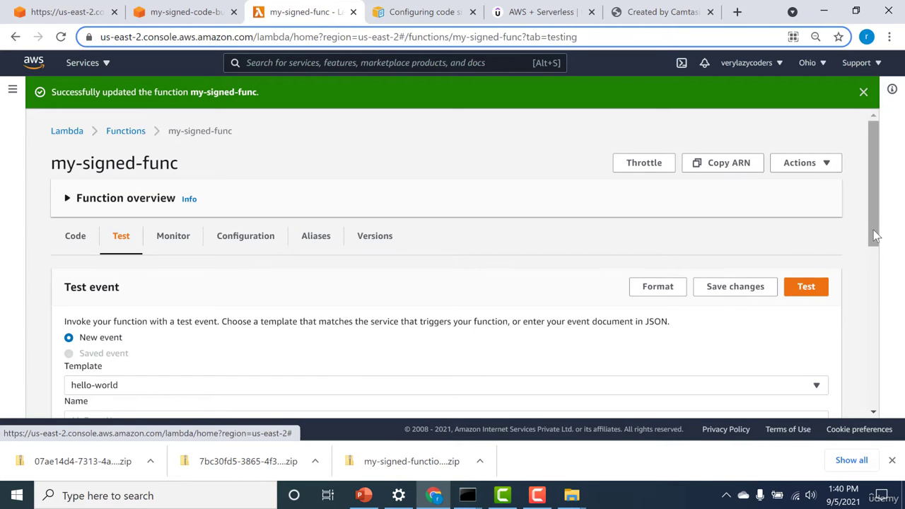
left_click_drag(880, 222, 874, 293)
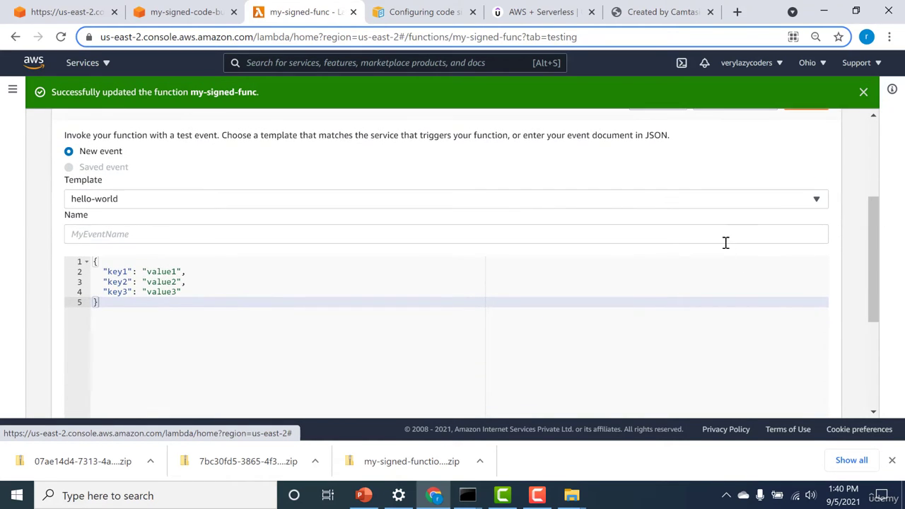
left_click(725, 242)
type("event")
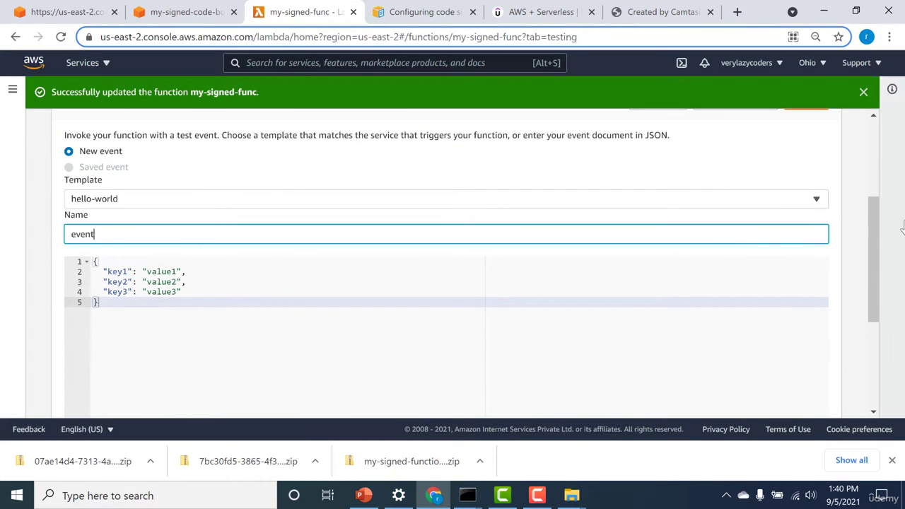
left_click(876, 359)
left_click_drag(876, 360, 874, 244)
scroll(873, 243, "up", 1)
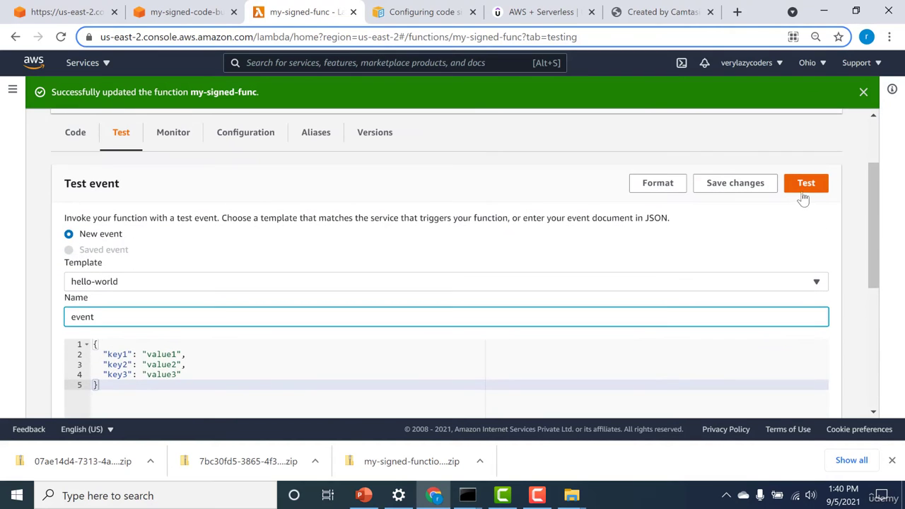
left_click(804, 185)
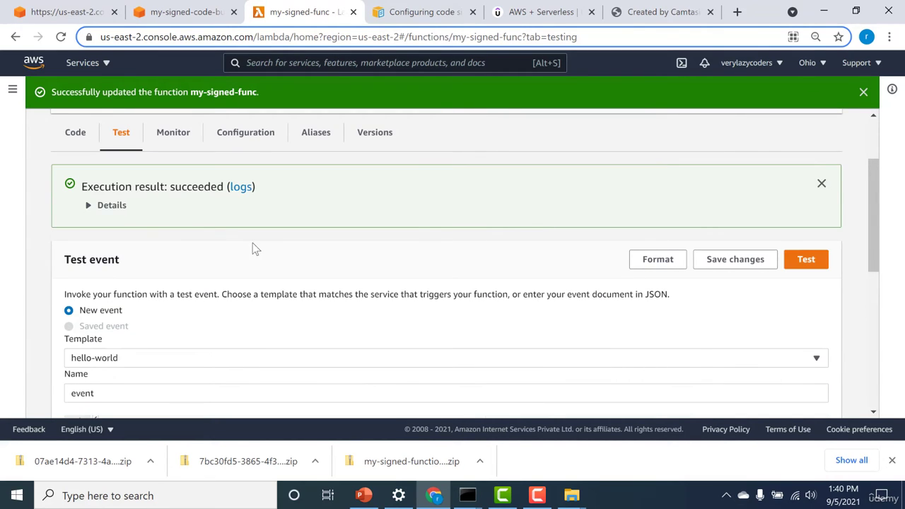
Expand the execution result details and examine the date and time in the response body.
left_click(106, 210)
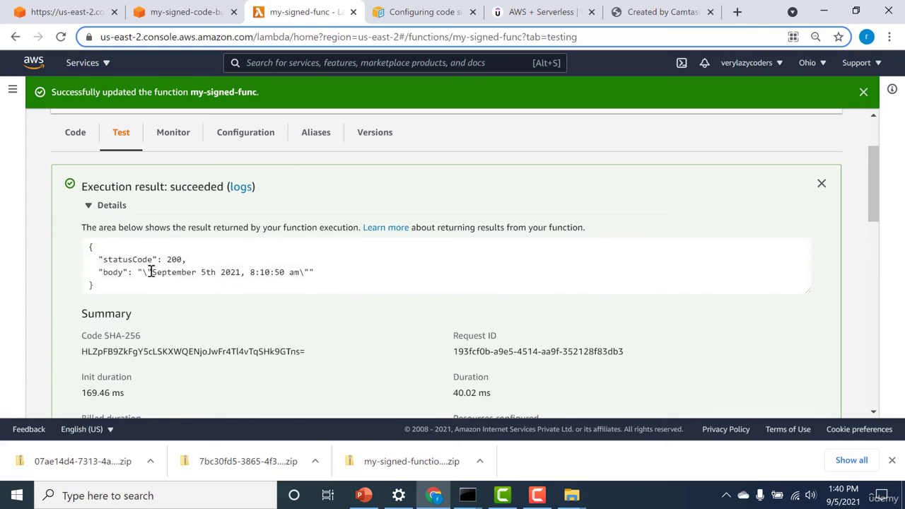
left_click_drag(151, 272, 297, 270)
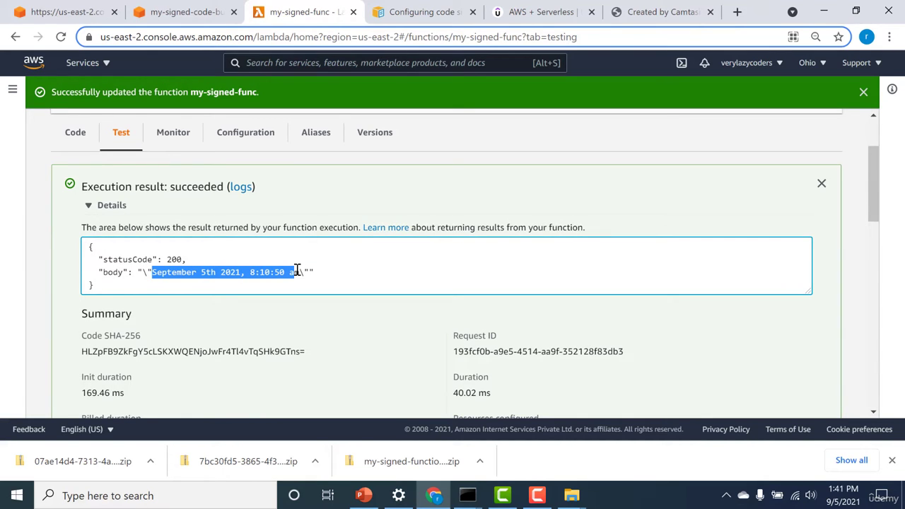
left_click_drag(297, 270, 307, 279)
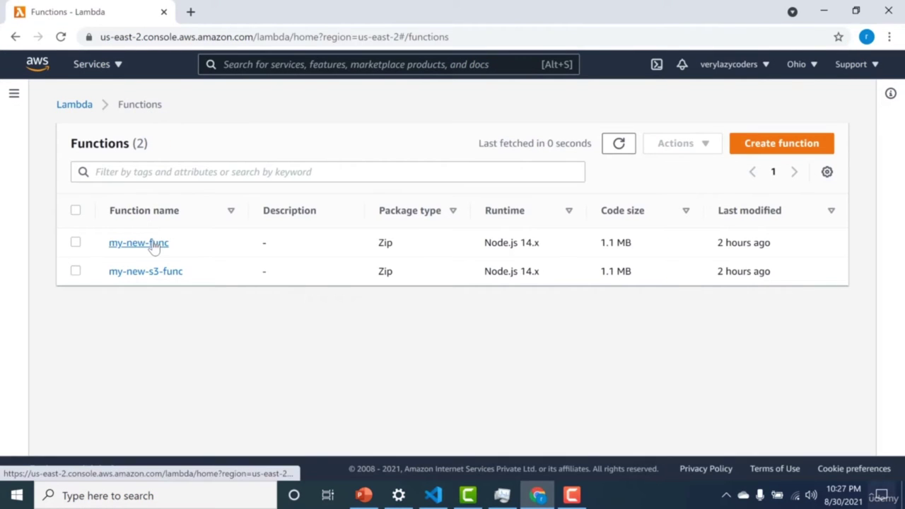
View my-new-func's code source and go to the list of Lambda layers.
left_click(153, 244)
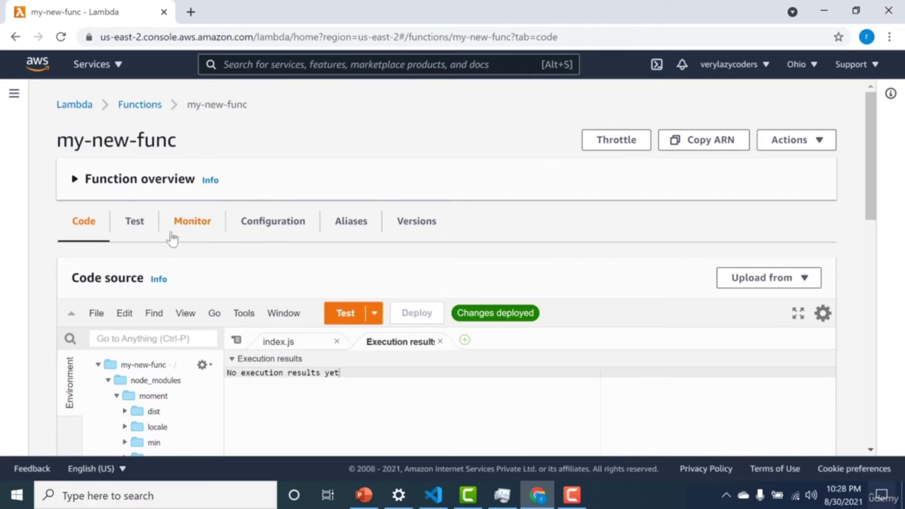
left_click(146, 111)
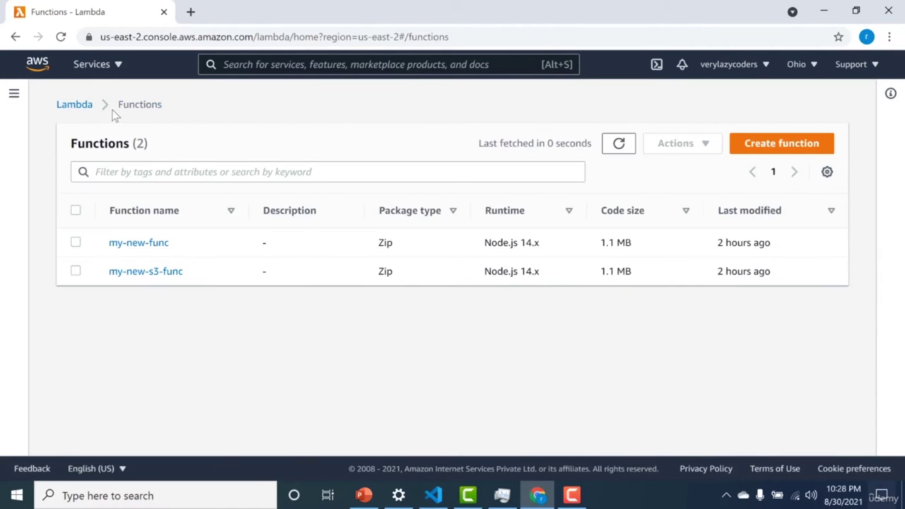
left_click(13, 94)
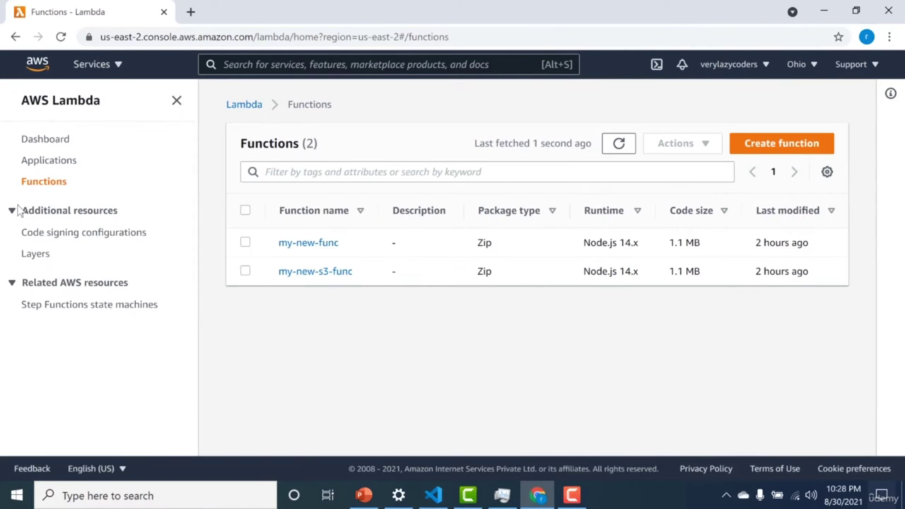
left_click(30, 255)
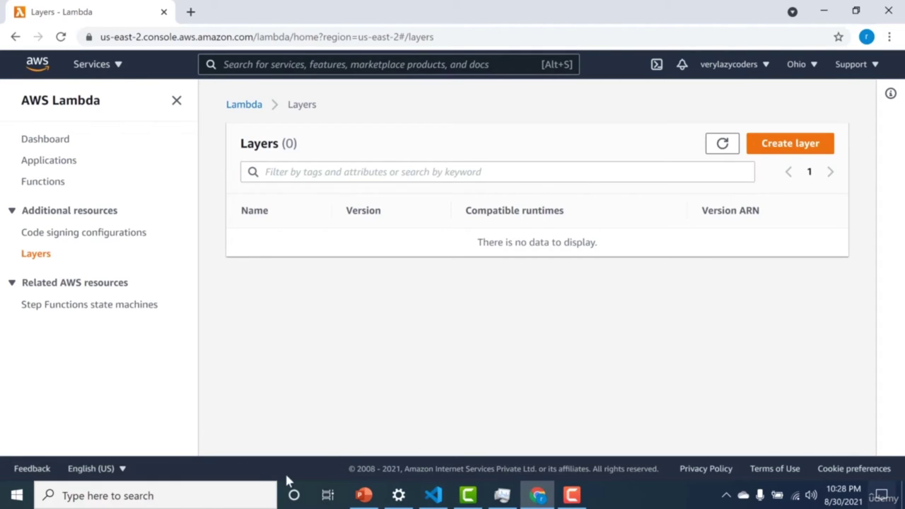
Switch to File Explorer and compress the moment folder in example2's node_modules into moment.zip.
left_click(211, 503)
left_click(222, 210)
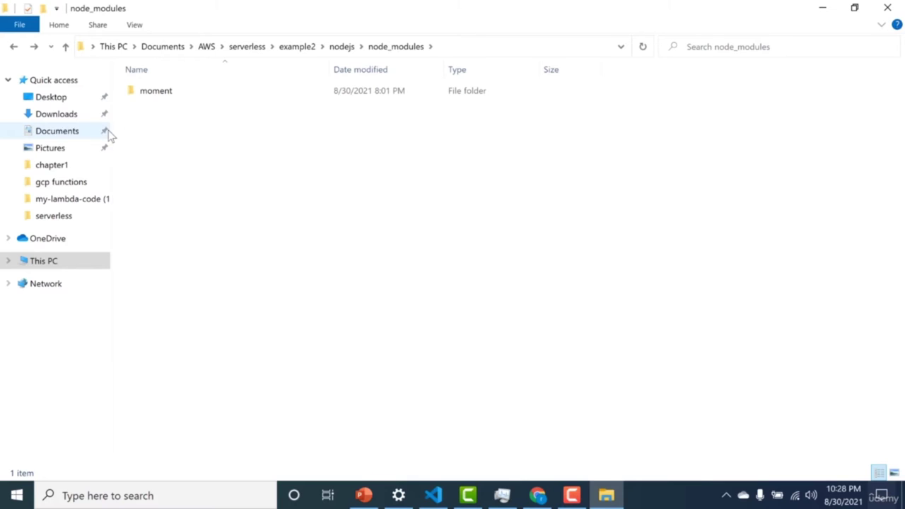
left_click(162, 98)
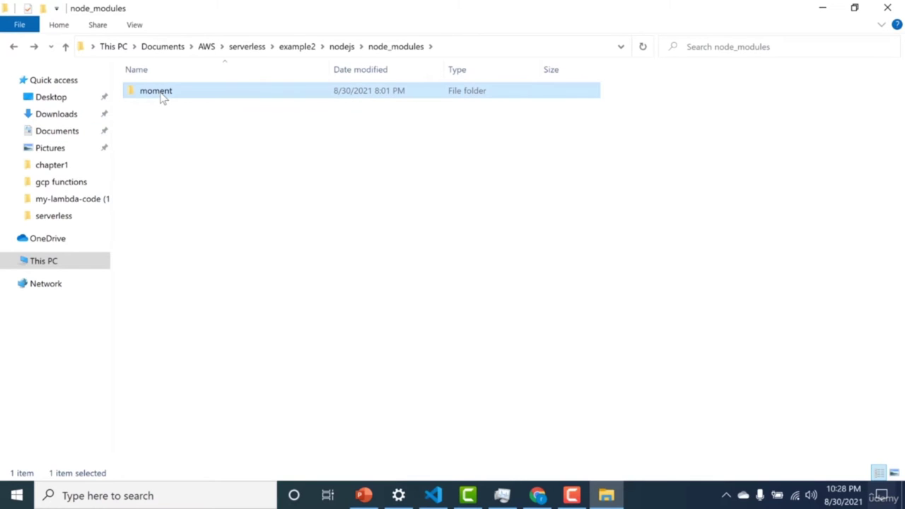
right_click(161, 97)
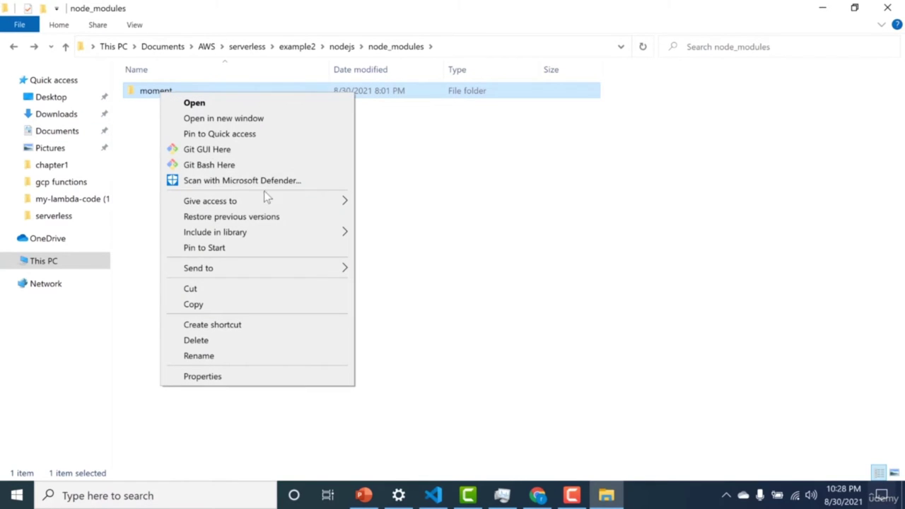
mouse_move(292, 271)
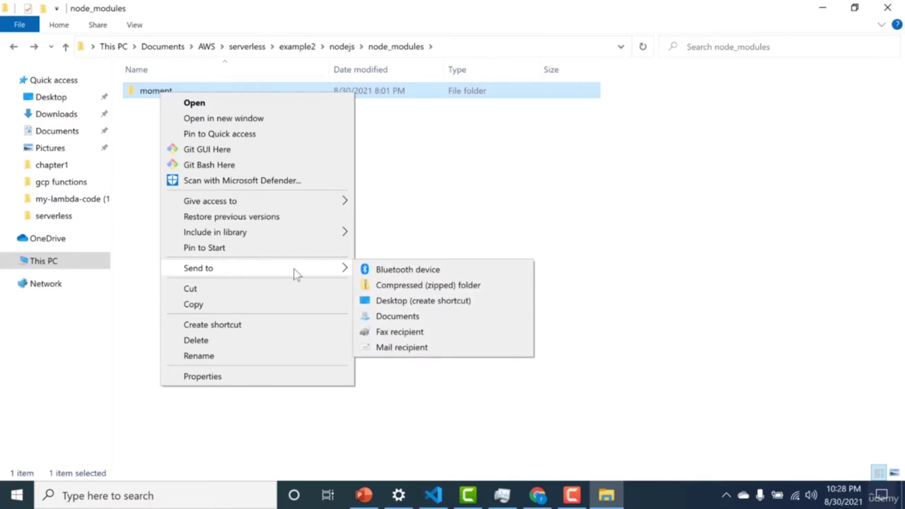
left_click(371, 286)
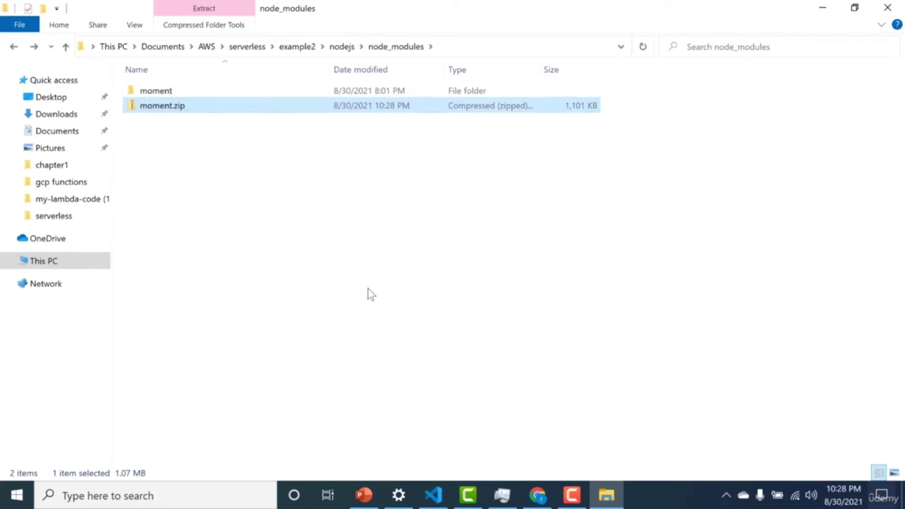
left_click(371, 294)
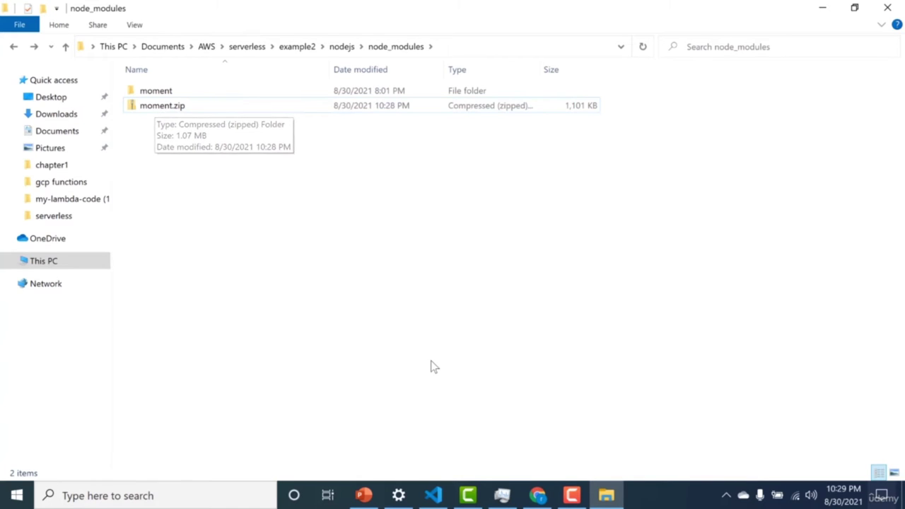
Switch back to the Lambda console in the browser and start a new layer named "moment".
left_click(537, 495)
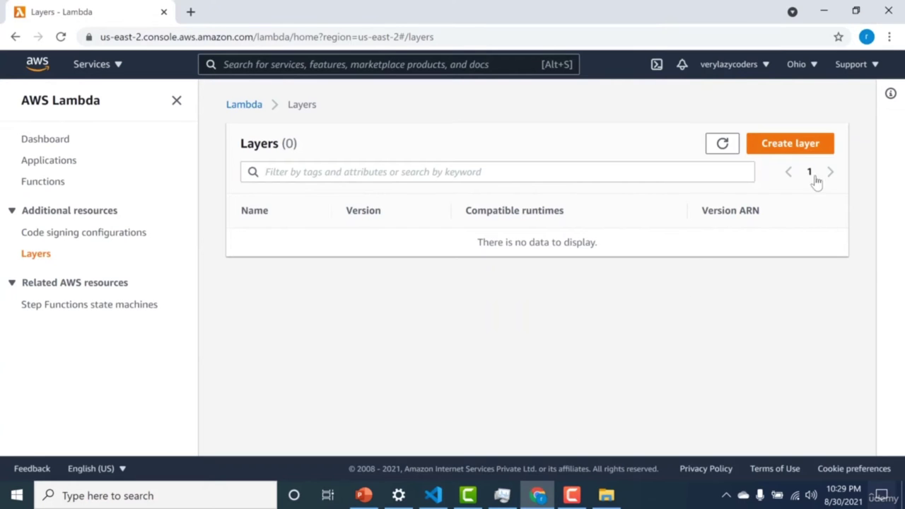
left_click(801, 147)
left_click(379, 242)
type("moment")
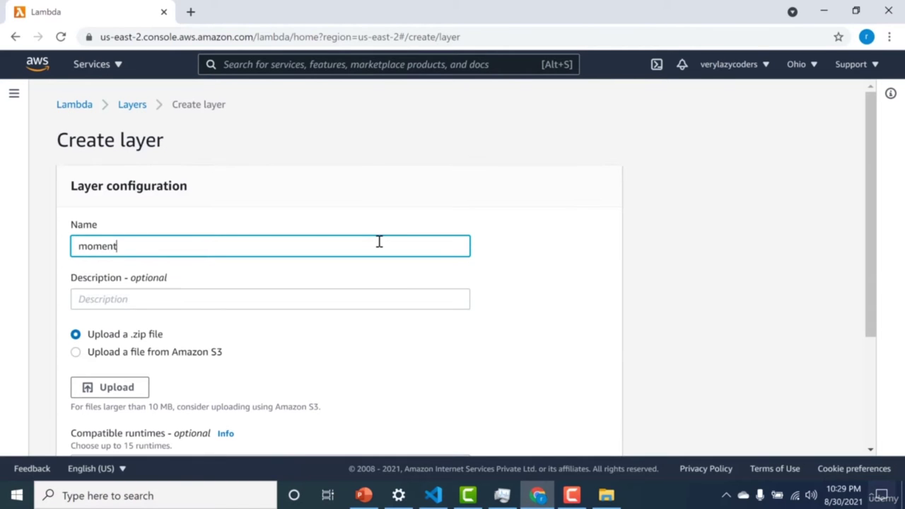
Upload moment.zip from serverless/example2/nodejs/node_modules as the layer's zip file.
left_click(112, 391)
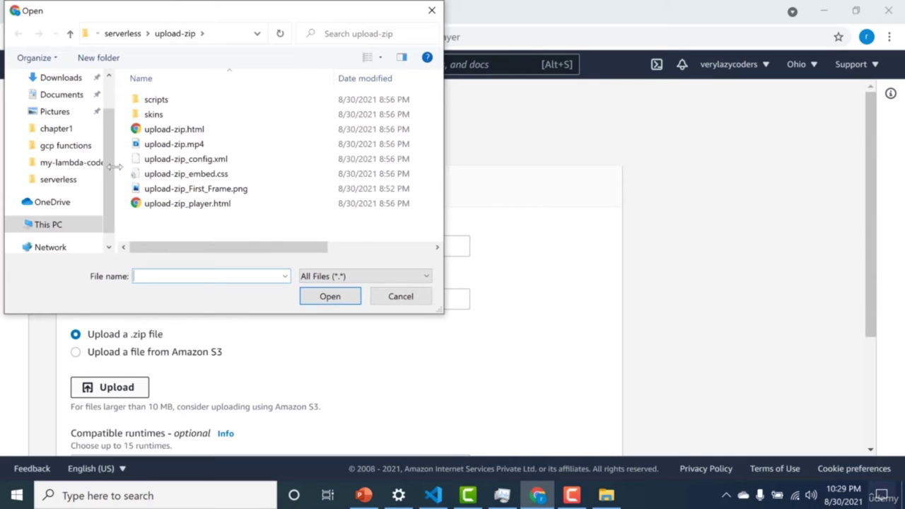
left_click(62, 179)
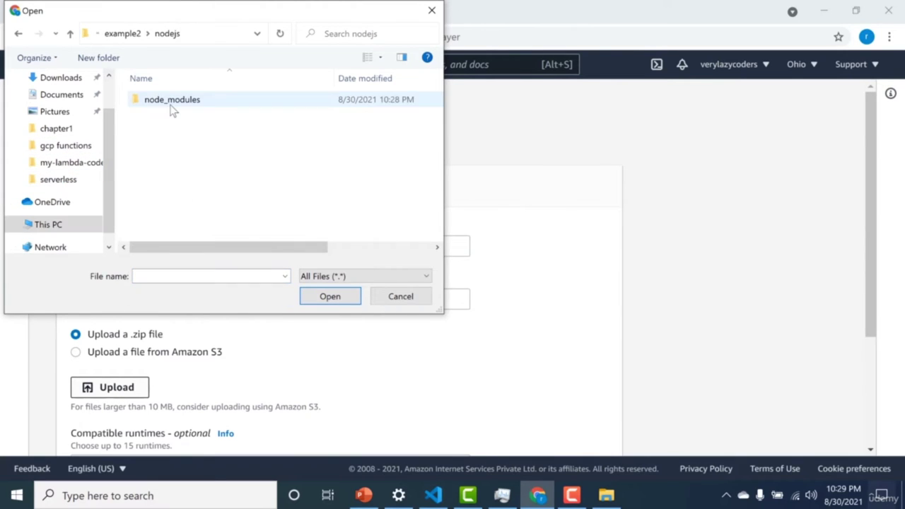
double_click(170, 105)
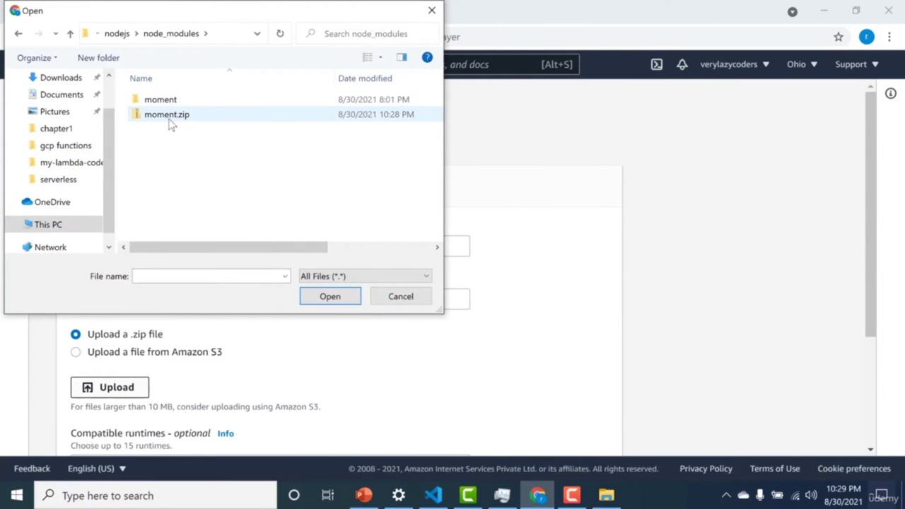
left_click(169, 120)
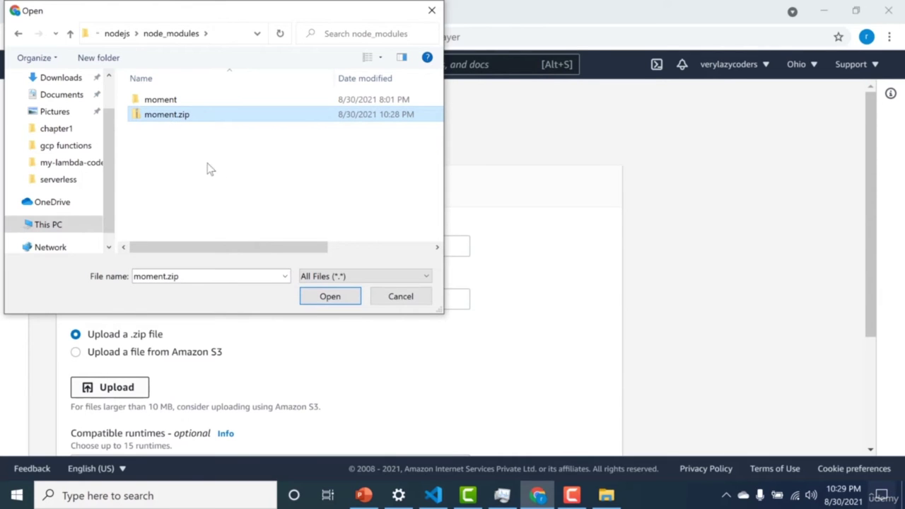
left_click(313, 297)
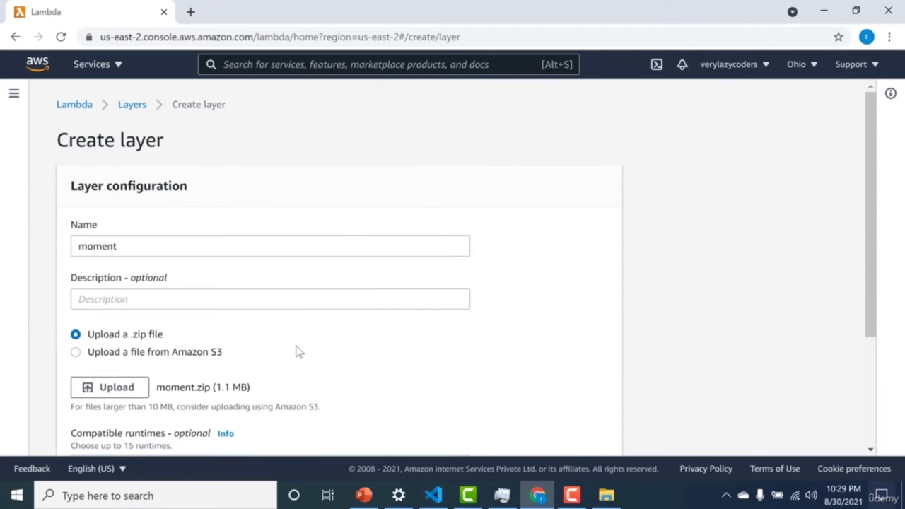
Set the layer's compatible runtimes to Node.js 12.x and Node.js 14.x and create the layer.
scroll(297, 355, "down", 3)
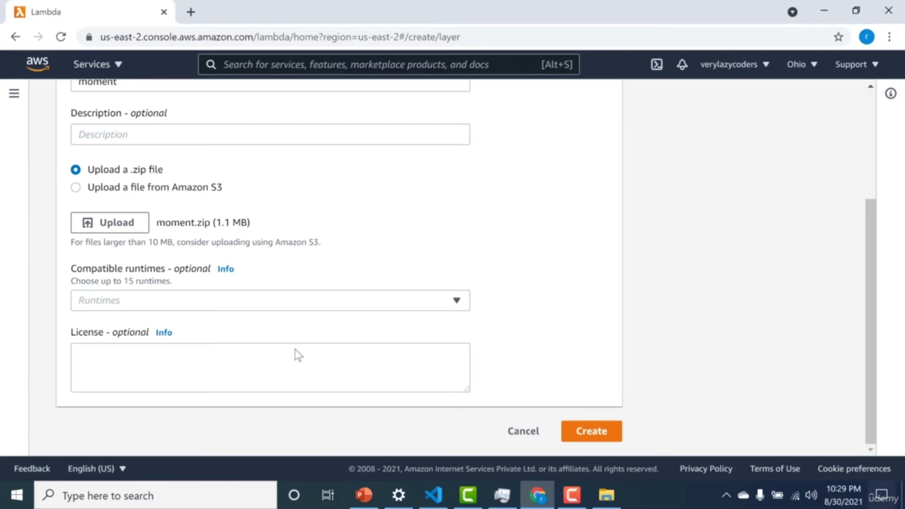
left_click(326, 305)
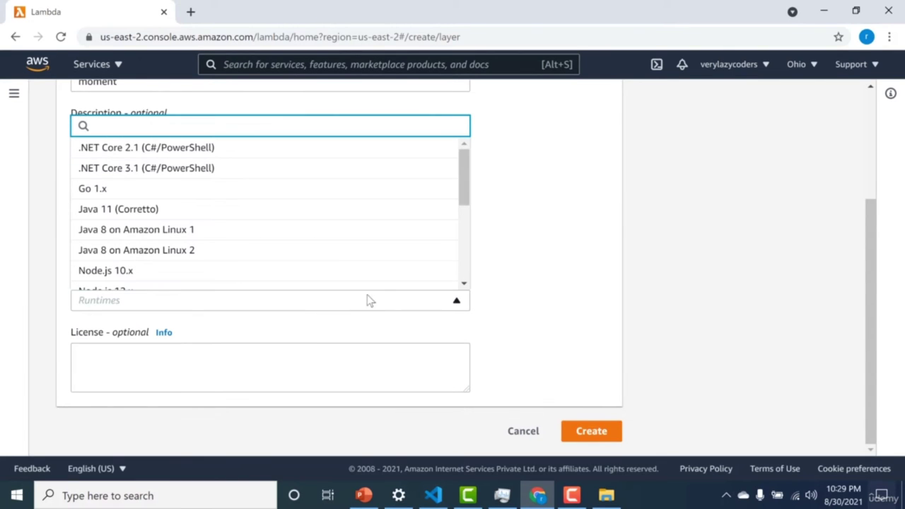
scroll(463, 253, "down", 2)
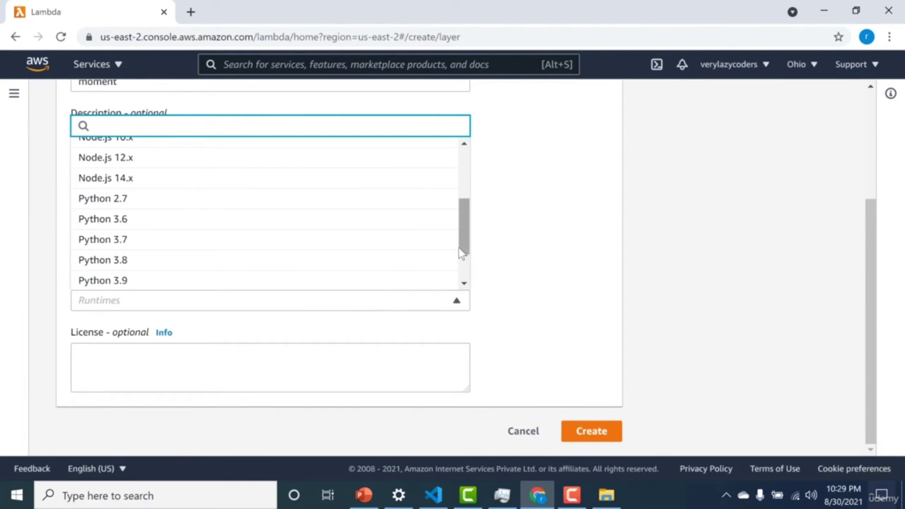
left_click(318, 162)
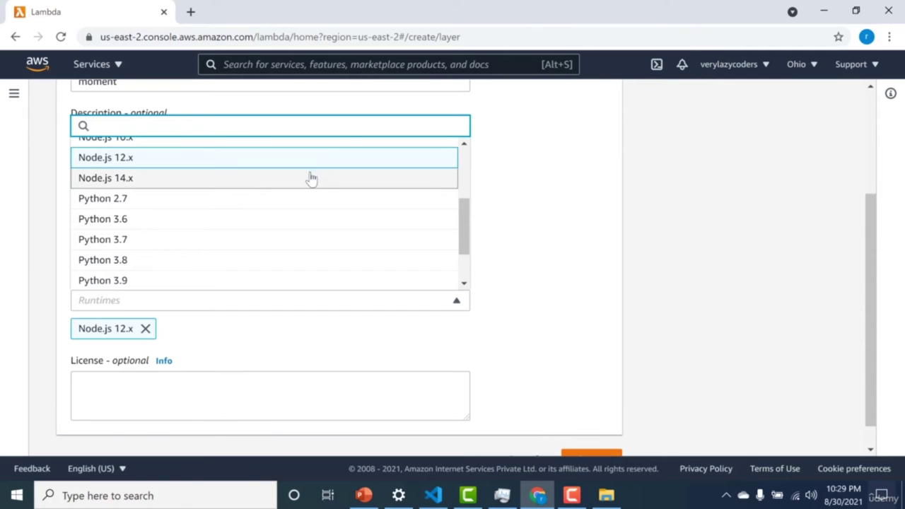
left_click(310, 178)
left_click(509, 318)
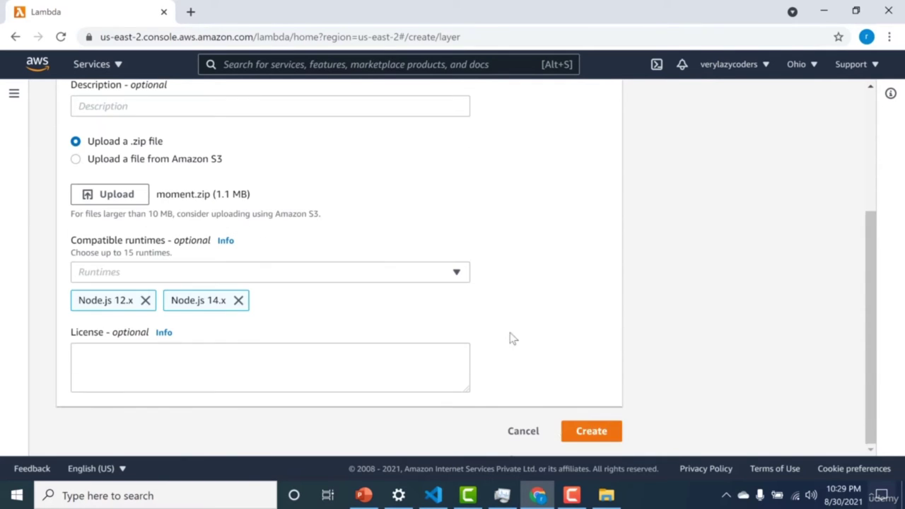
left_click(580, 433)
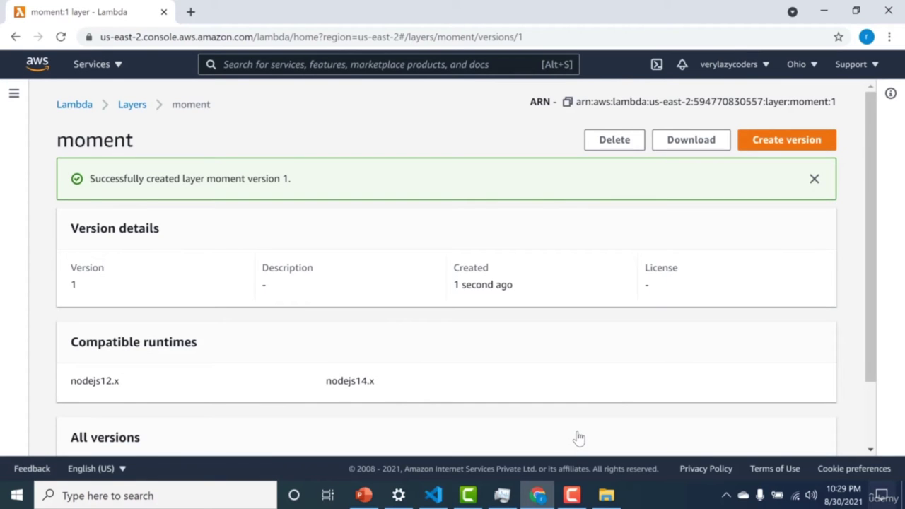
Open my-new-func from the functions list and copy all the code in its index.js.
left_click(75, 105)
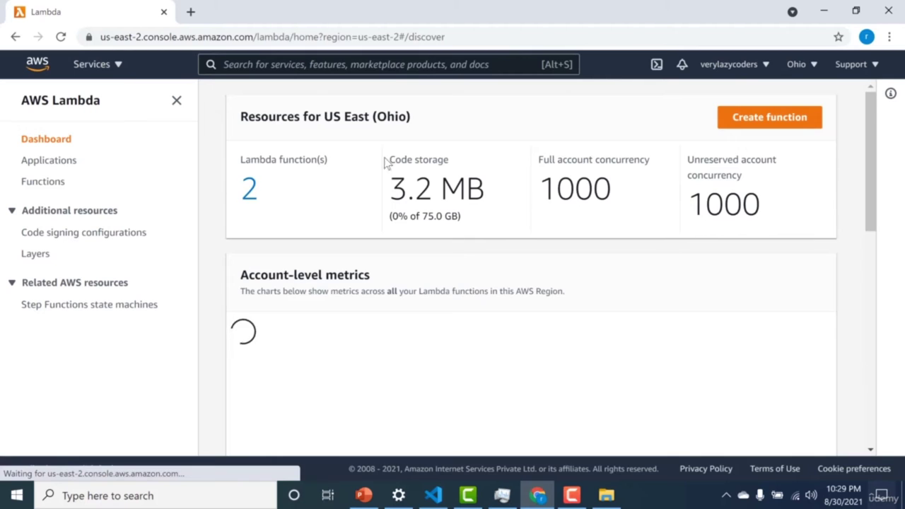
scroll(777, 120, "down", 4)
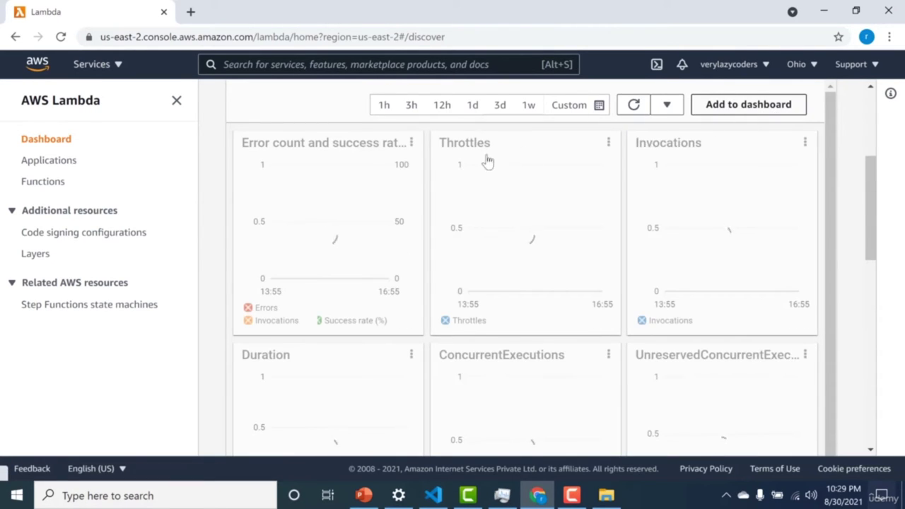
left_click(54, 183)
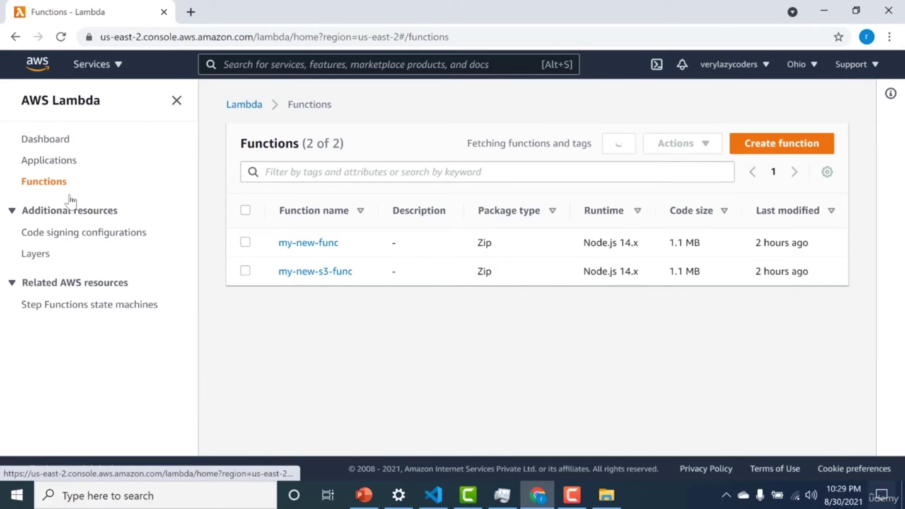
left_click(304, 246)
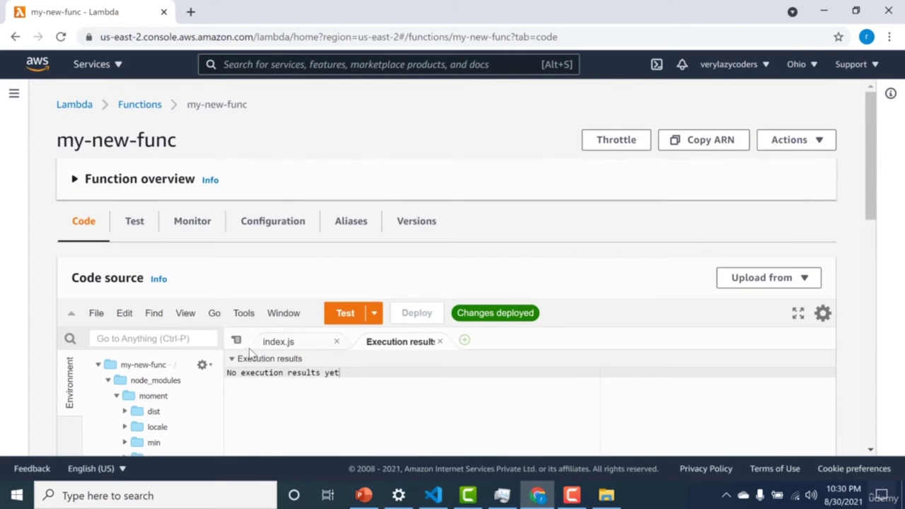
left_click(276, 342)
left_click_drag(271, 439, 261, 358)
key("ctrl+c")
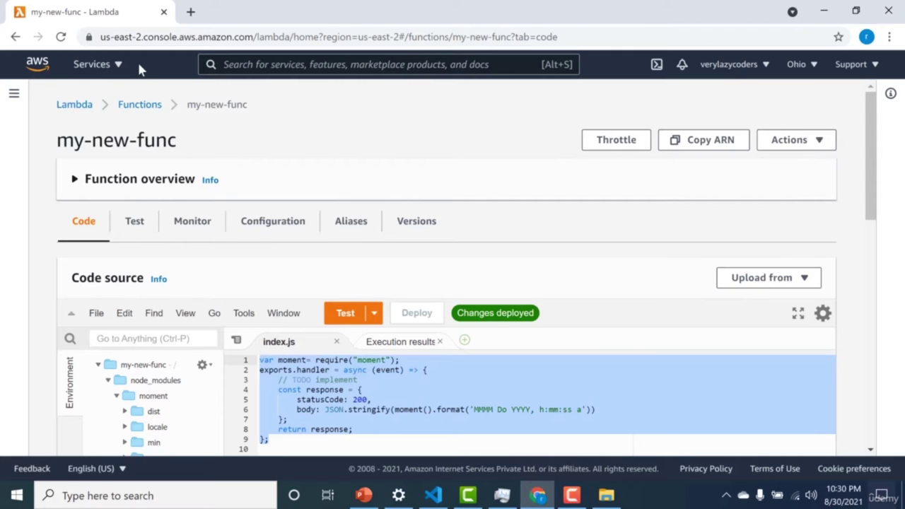
Create a function from scratch named my-new-layer-func with the Node.js 14.x runtime.
left_click(139, 105)
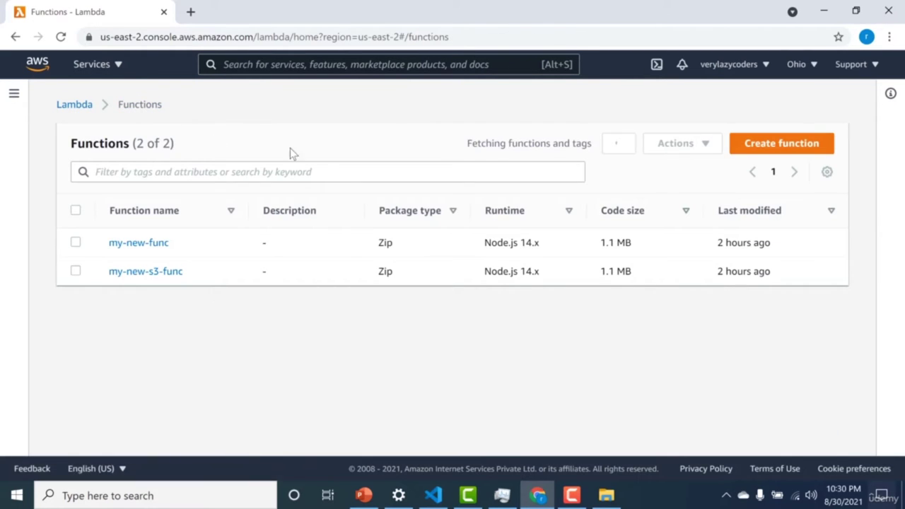
left_click(768, 149)
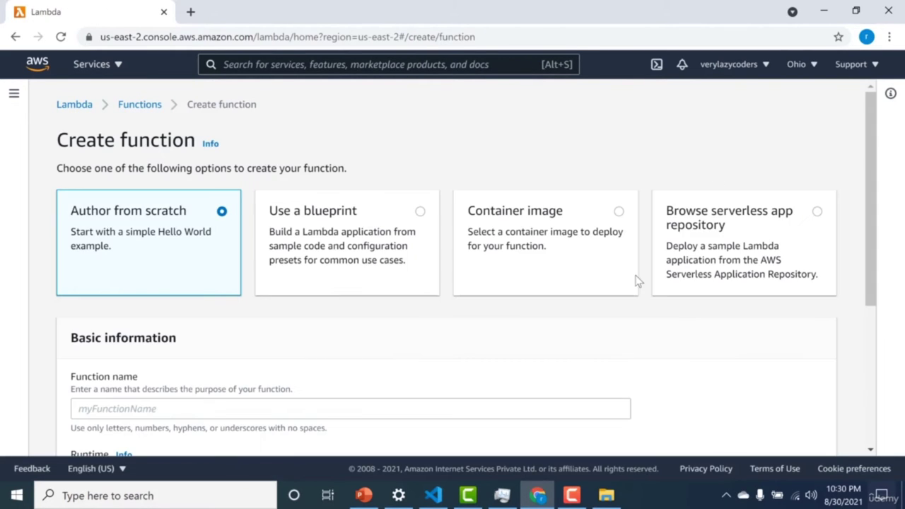
left_click(515, 410)
type("my")
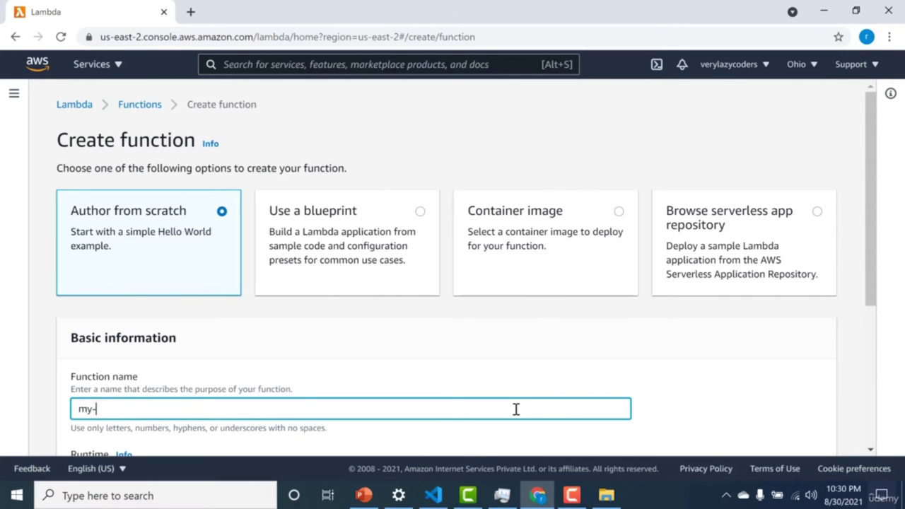
type("-new-late")
type("e")
type("er-func")
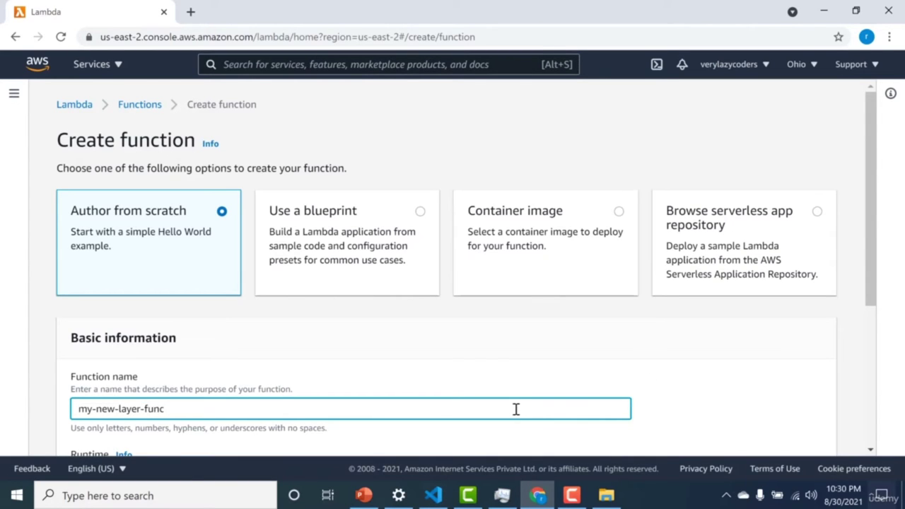
scroll(868, 379, "down", 3)
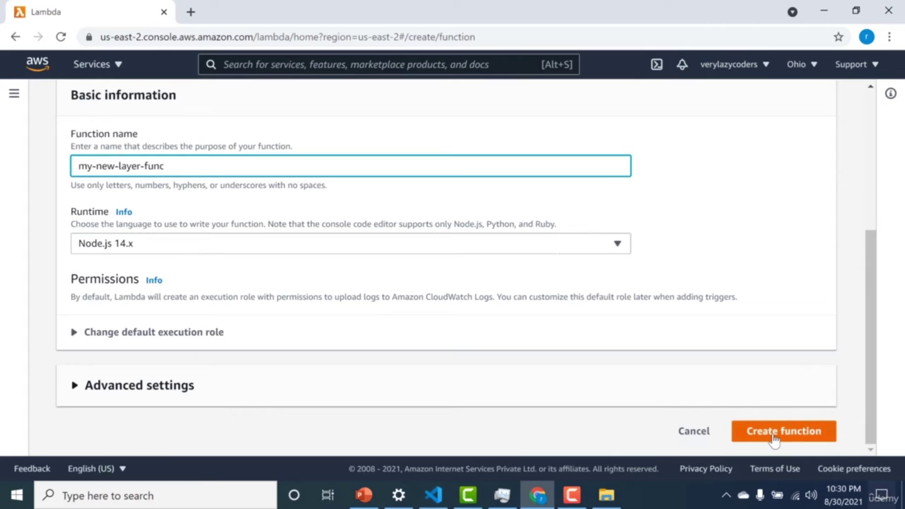
left_click(773, 440)
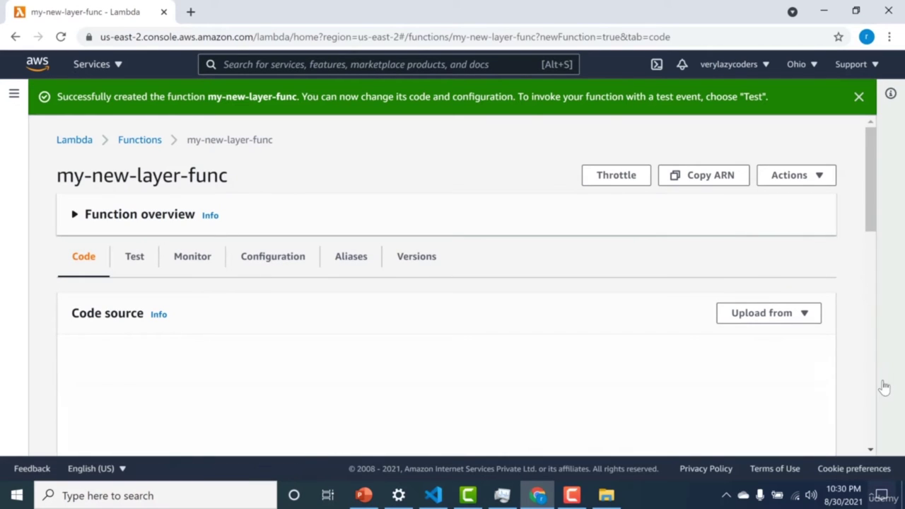
scroll(871, 368, "down", 5)
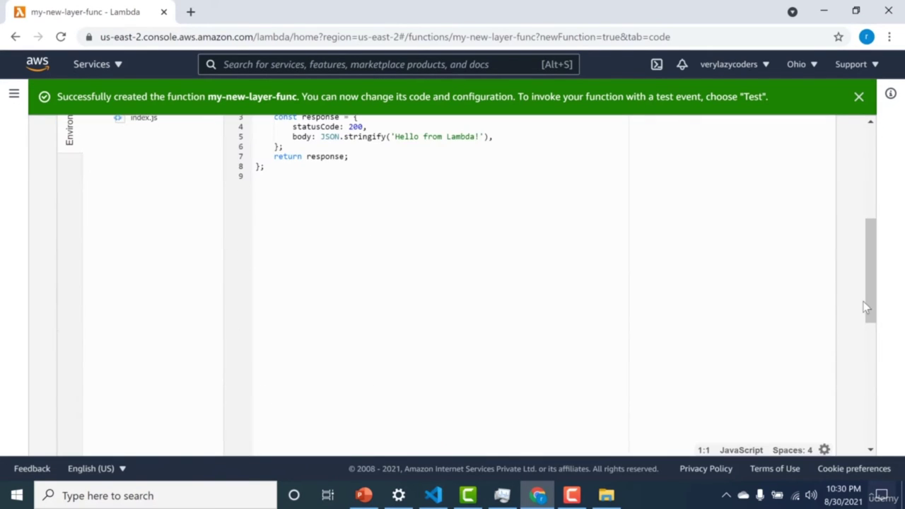
Replace all the code in my-new-layer-func's index.js with the code copied from my-new-func.
scroll(869, 300, "up", 2)
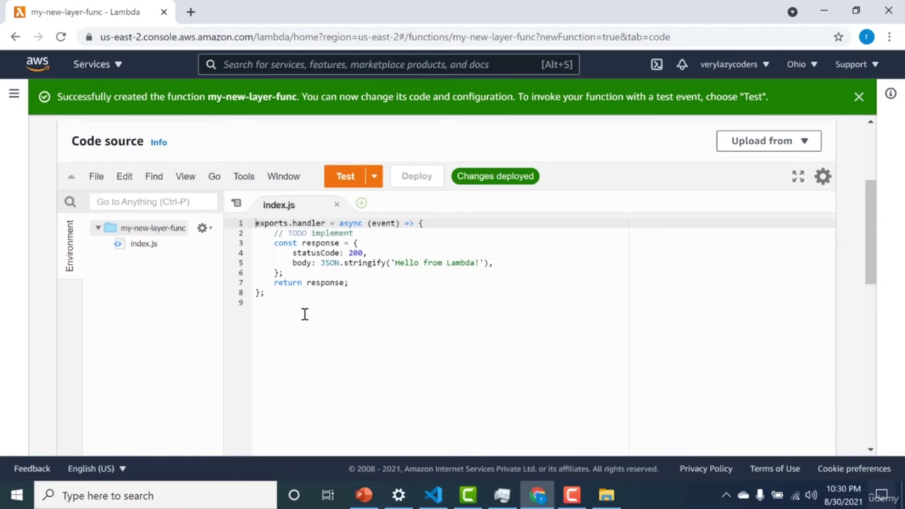
key("ctrl+a")
key("ctrl+v")
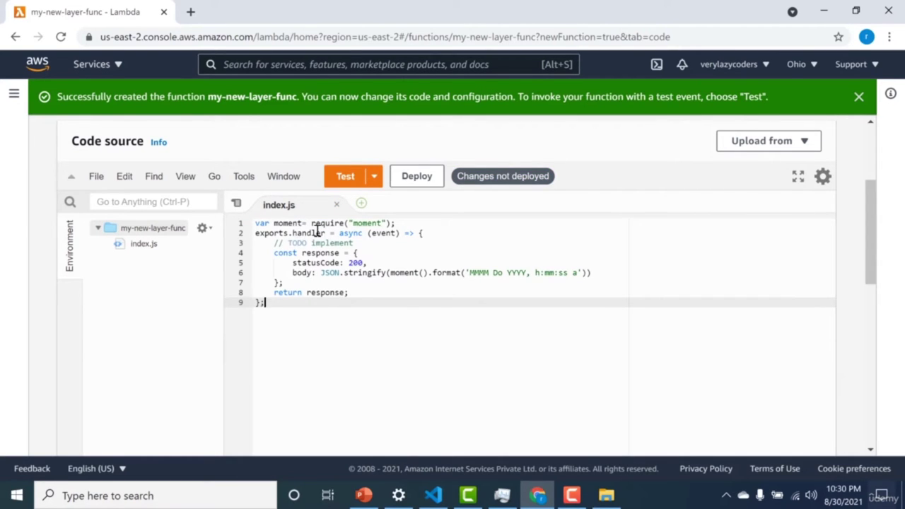
Change the require path on the first line of index.js to "/opt/moment".
left_click(354, 223)
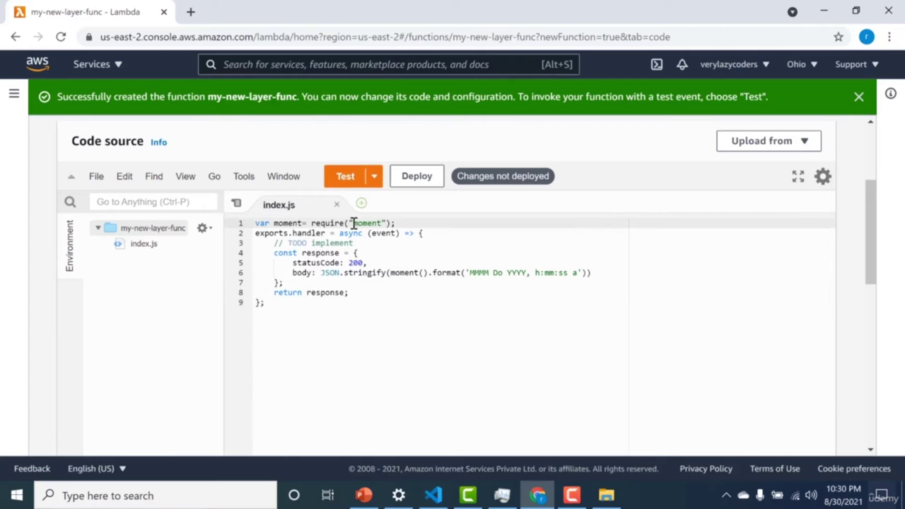
type("/opt/")
left_click_drag(353, 224, 372, 223)
left_click(367, 262)
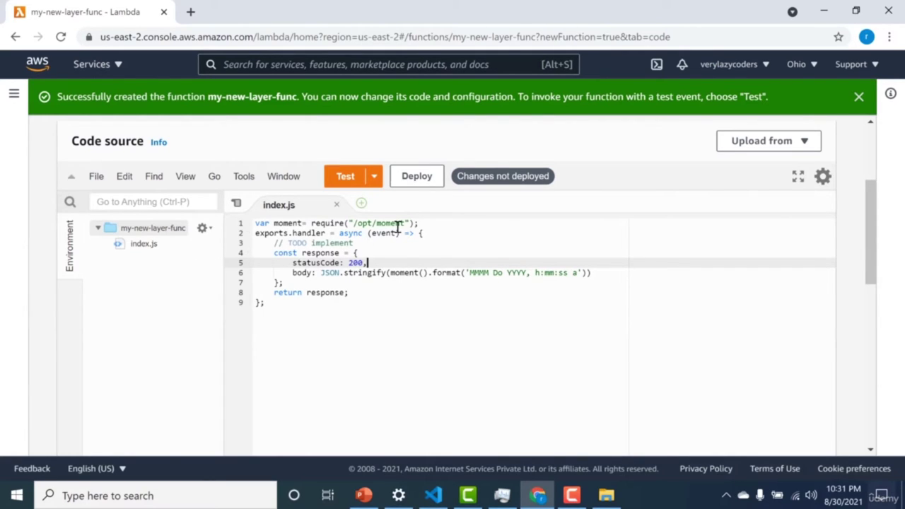
left_click_drag(353, 224, 372, 223)
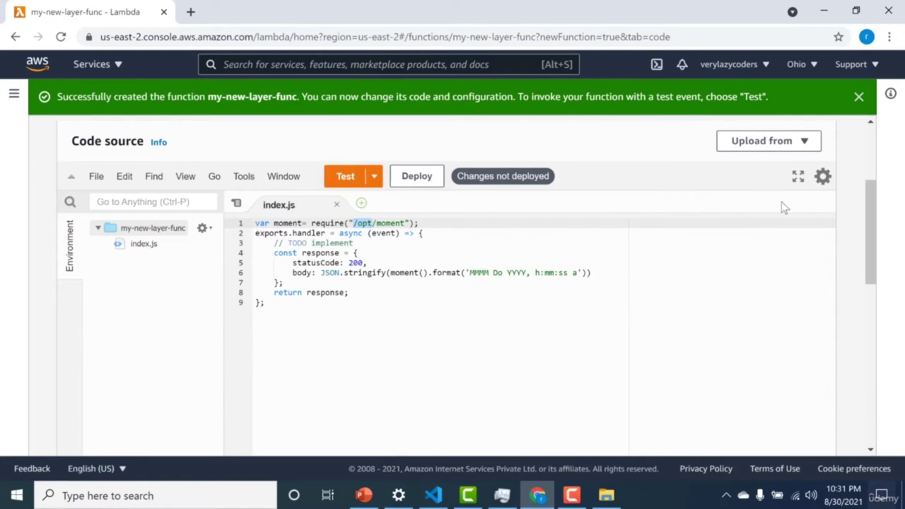
Add version 1 of the custom layer moment to my-new-layer-func.
left_click(875, 179)
left_click_drag(875, 178, 872, 430)
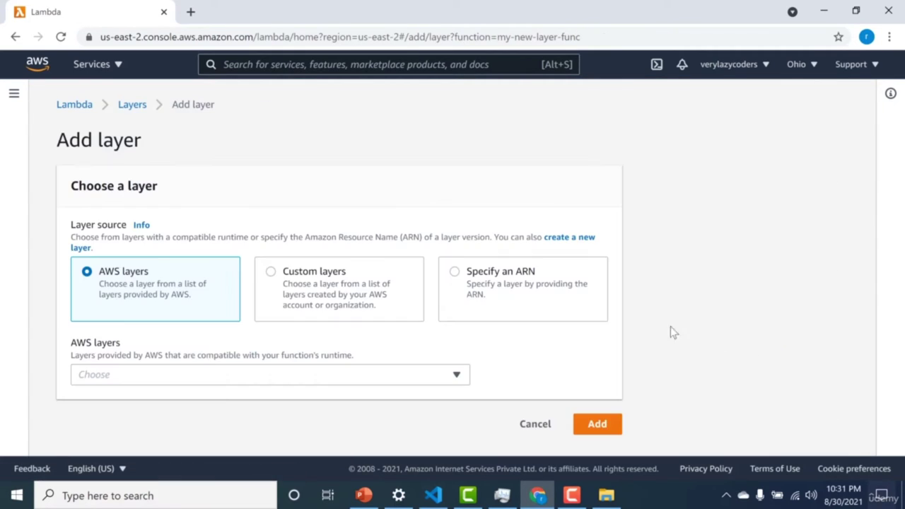
left_click(304, 283)
left_click(218, 373)
left_click(215, 354)
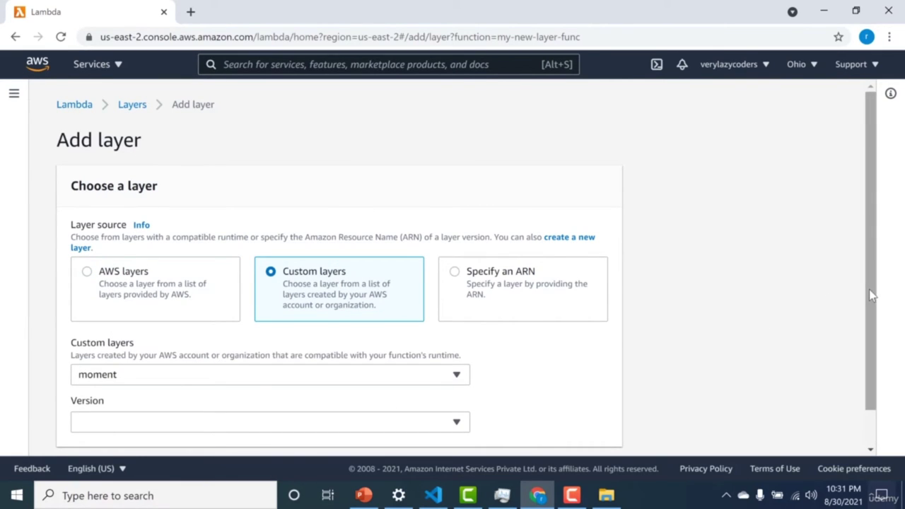
scroll(869, 289, "down", 2)
left_click(382, 382)
left_click(309, 402)
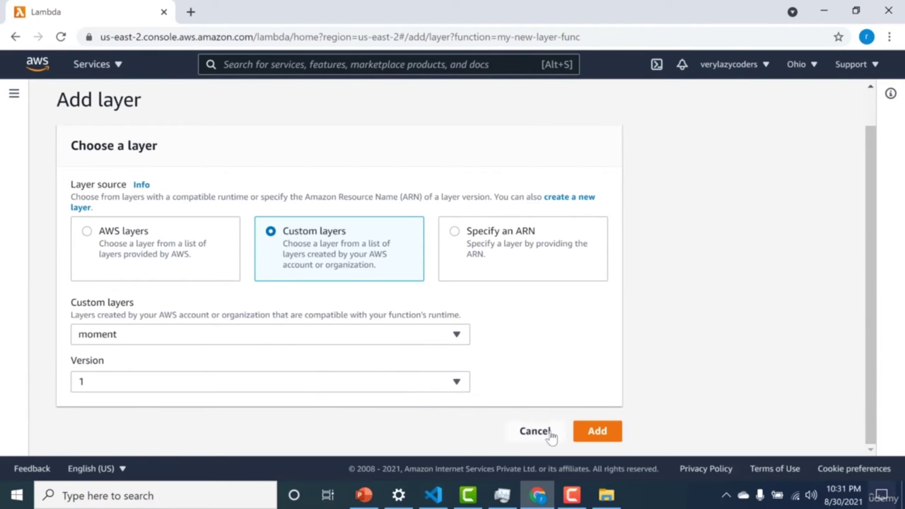
left_click(596, 430)
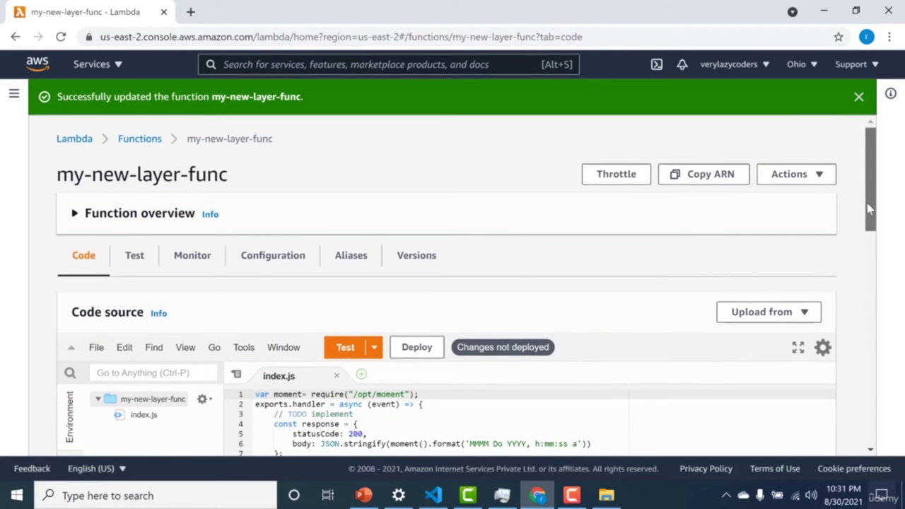
Deploy the code changes of my-new-layer-func.
left_click_drag(867, 203, 865, 218)
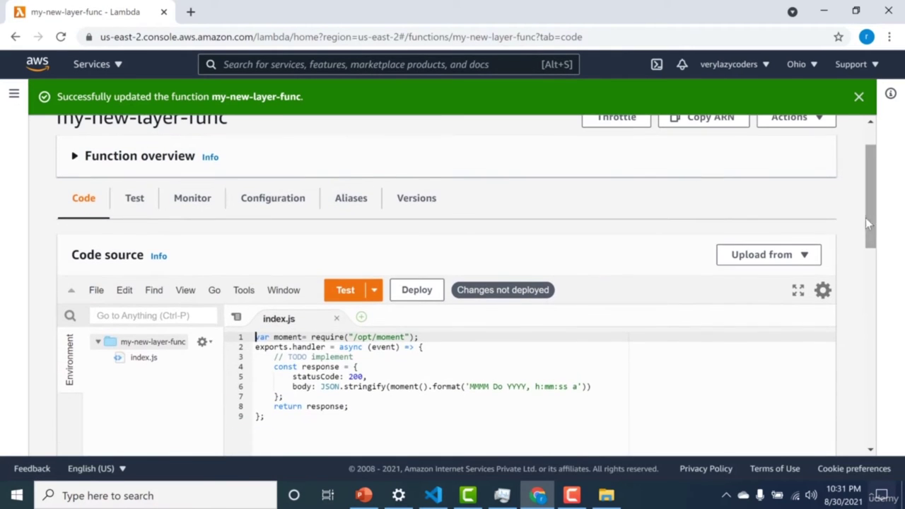
left_click(357, 346, "shift")
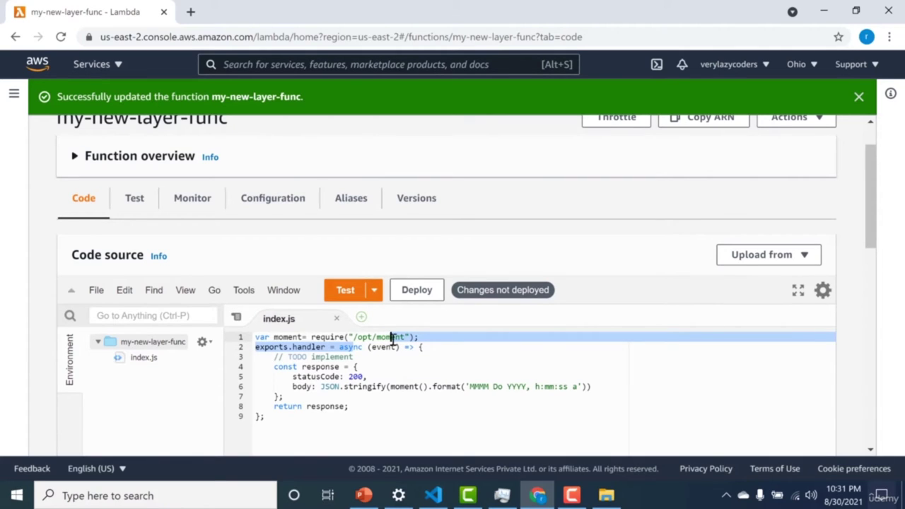
left_click(416, 290)
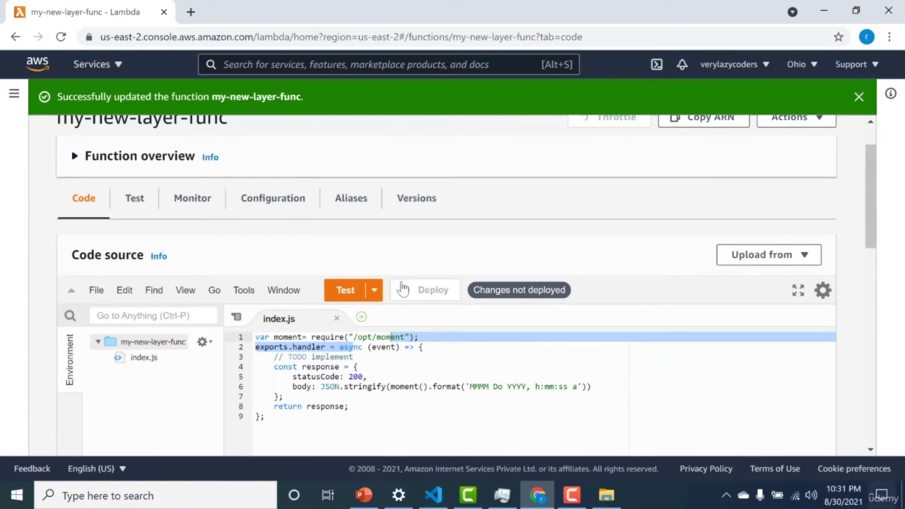
Create a test event named my-event from the hello-world template.
left_click(346, 300)
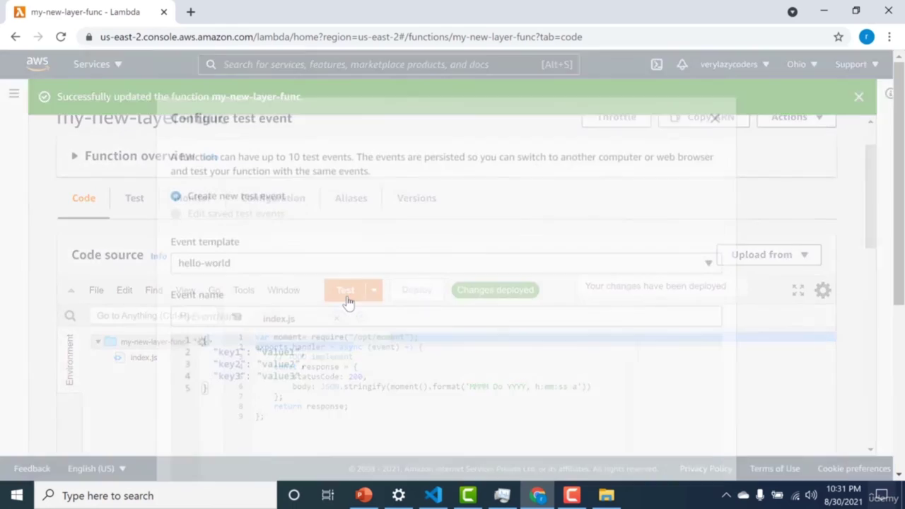
left_click(325, 315)
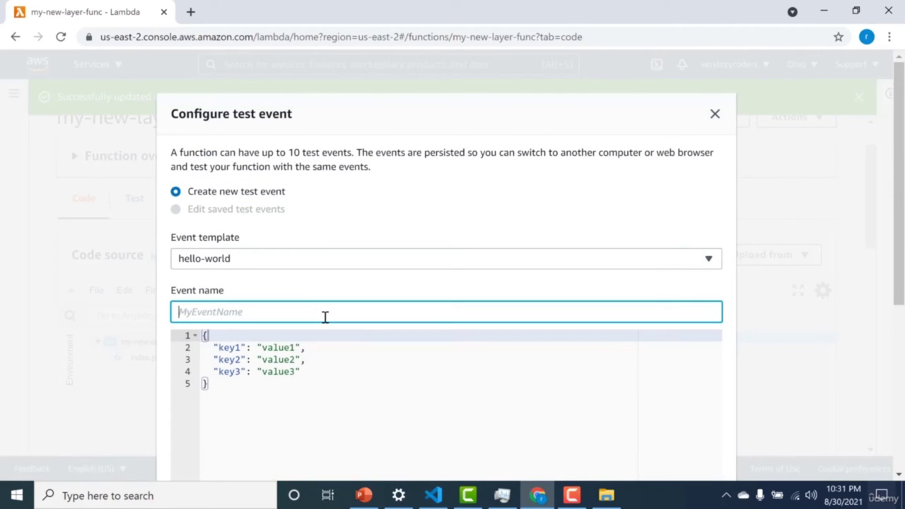
type("my-evetn")
key("BackSpace")
type("nt")
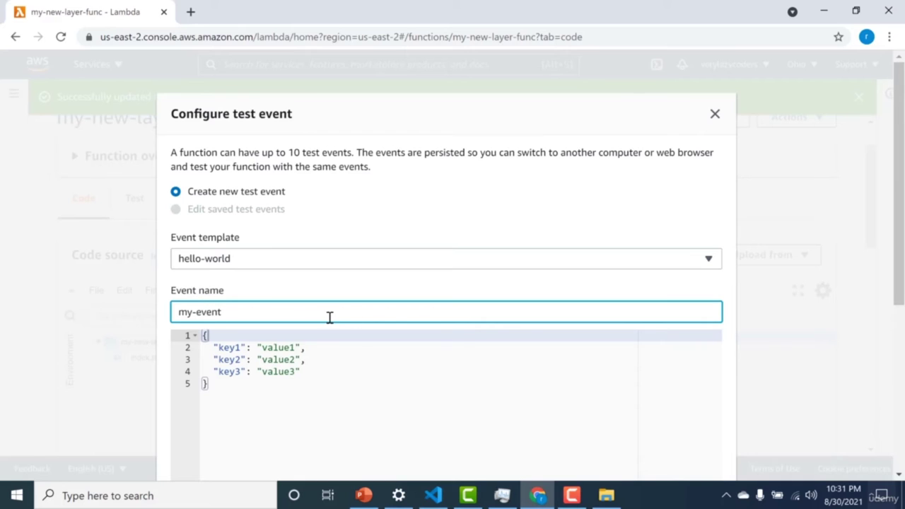
scroll(714, 339, "down", 1)
scroll(810, 388, "down", 4)
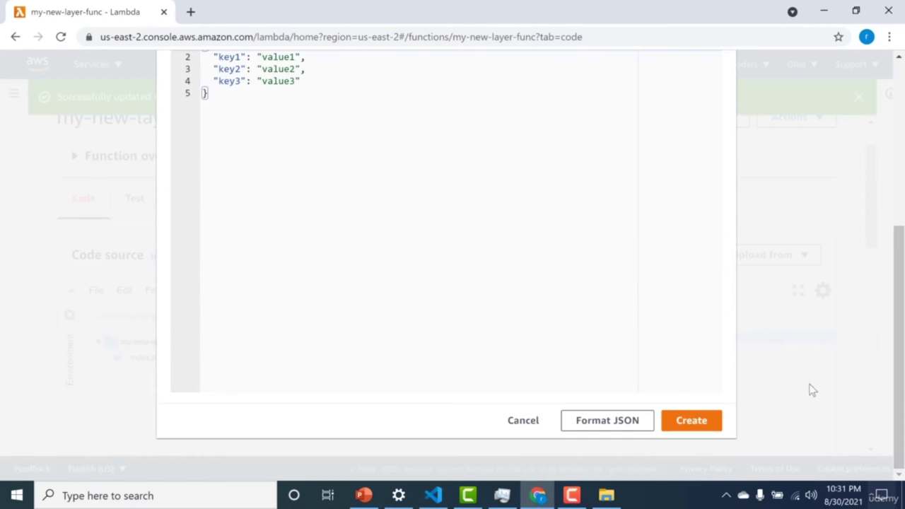
left_click(678, 428)
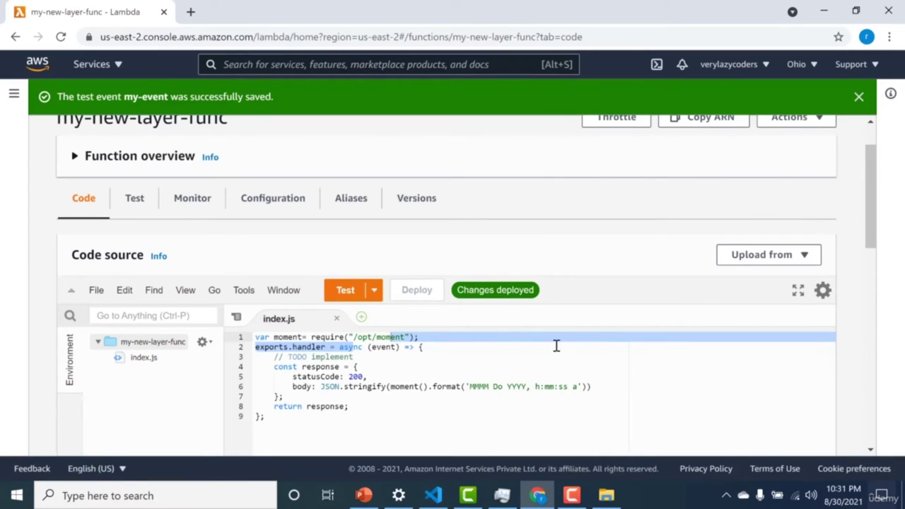
Run the function with my-event and compare the response body with the moment code in index.js.
left_click(342, 296)
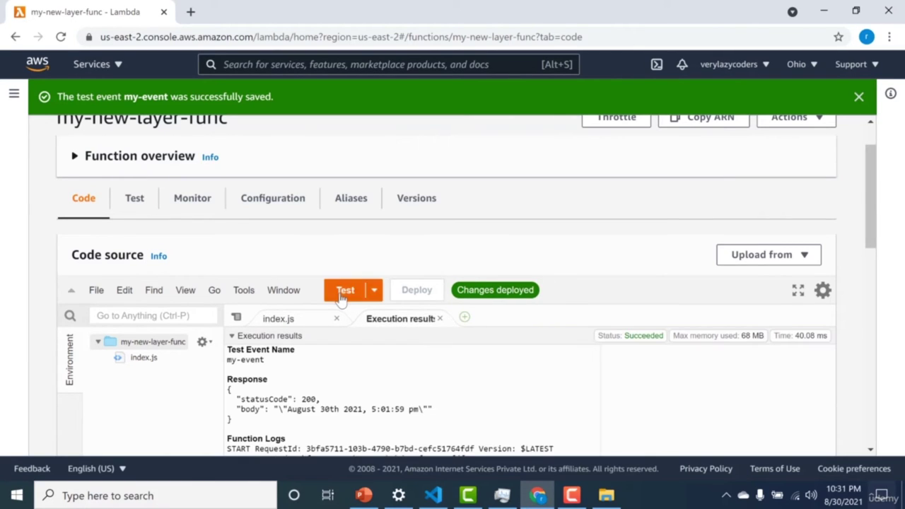
left_click_drag(289, 409, 385, 409)
left_click(287, 319)
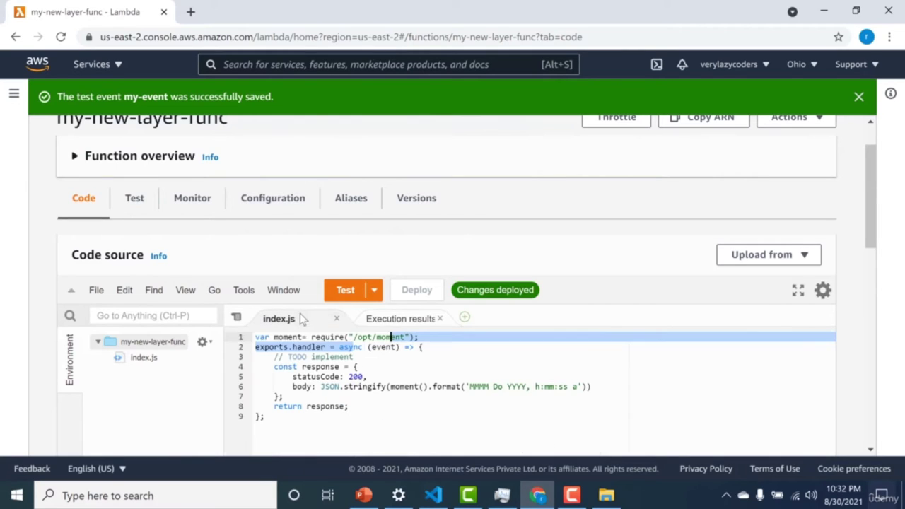
left_click_drag(357, 337, 386, 338)
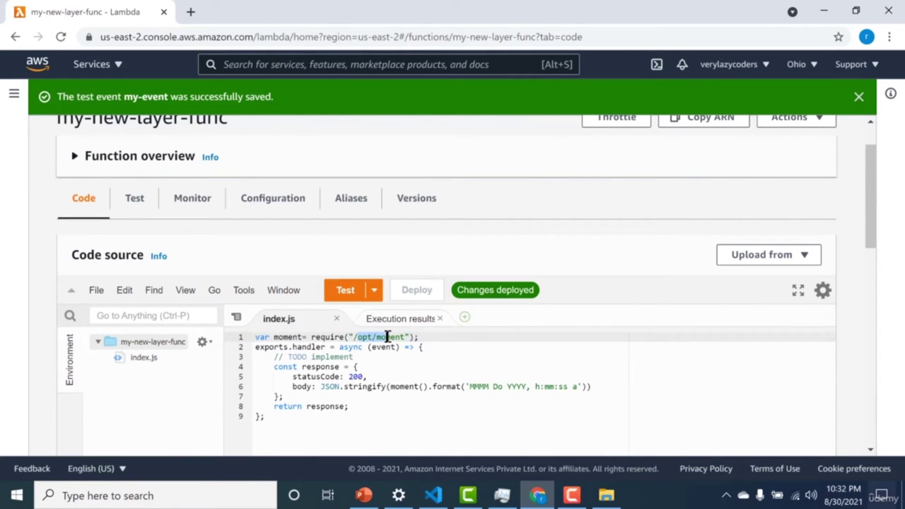
left_click_drag(382, 388, 511, 386)
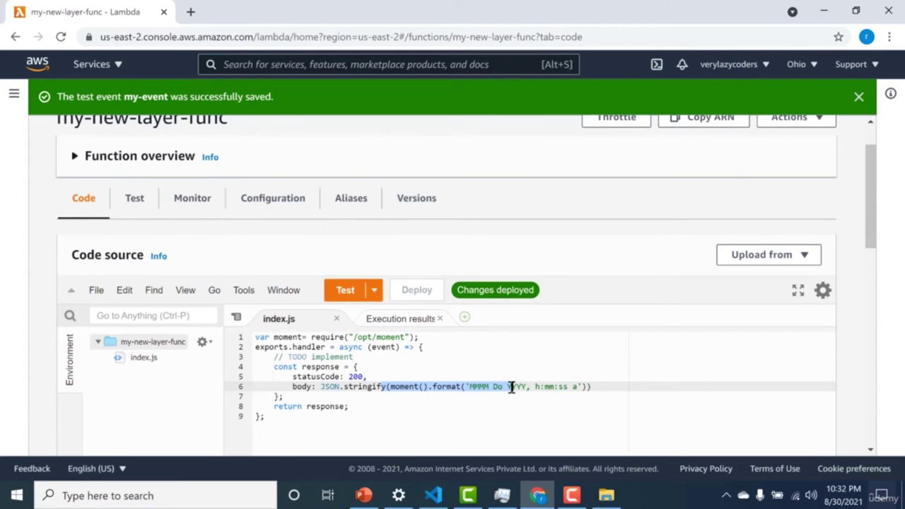
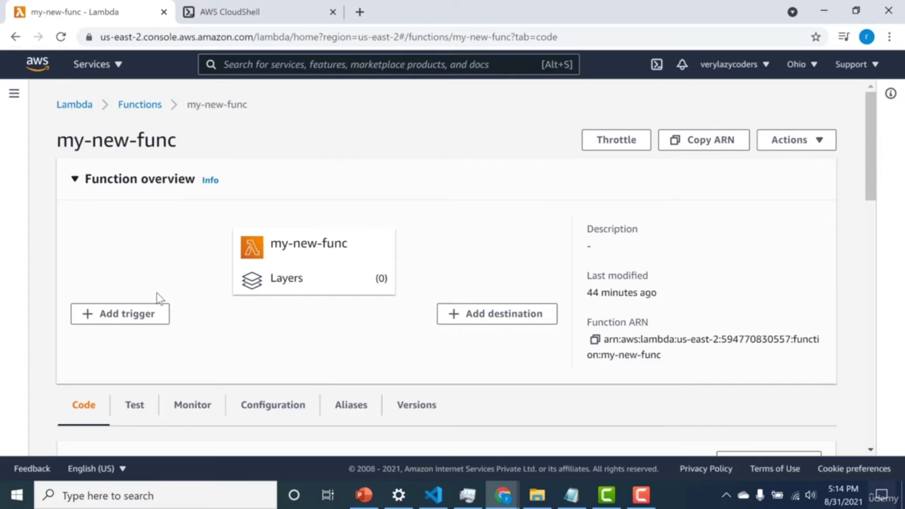
View the trigger sources offered for my-new-func without adding one, and return to its source code.
left_click(152, 315)
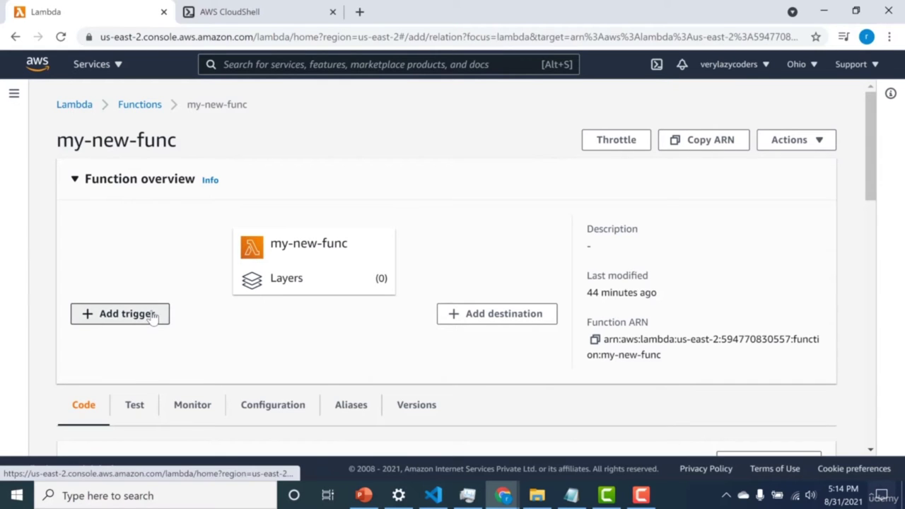
left_click(230, 236)
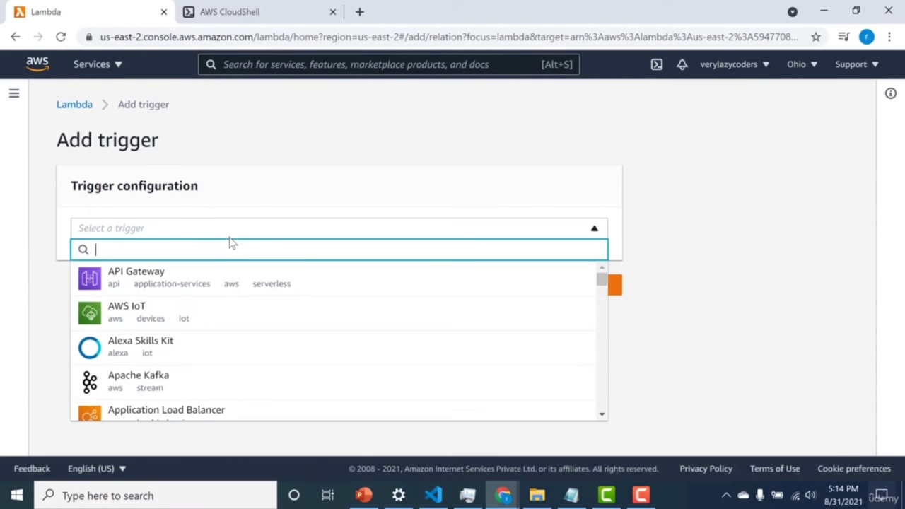
left_click(638, 163)
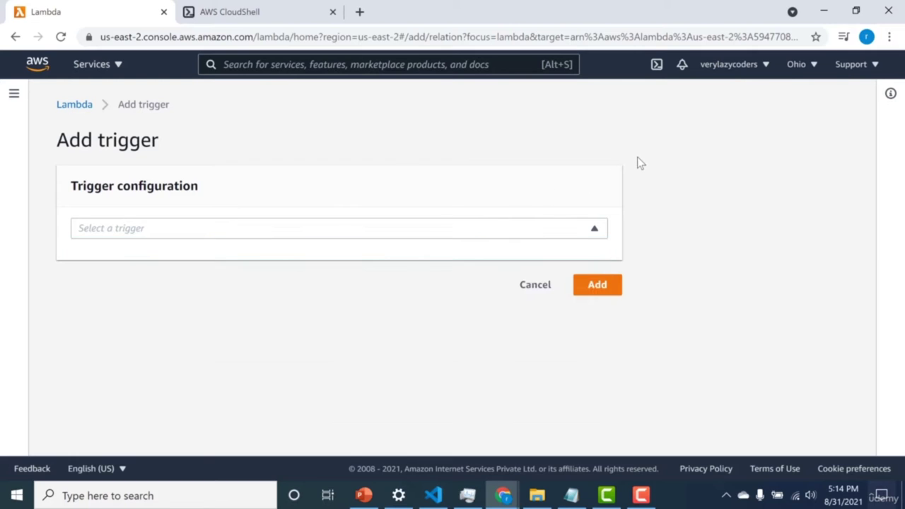
left_click(541, 287)
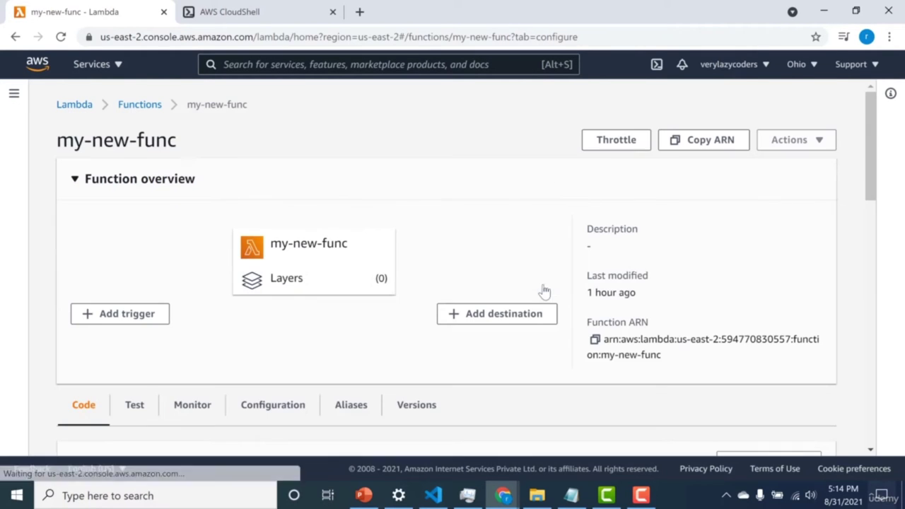
scroll(276, 328, "down", 5)
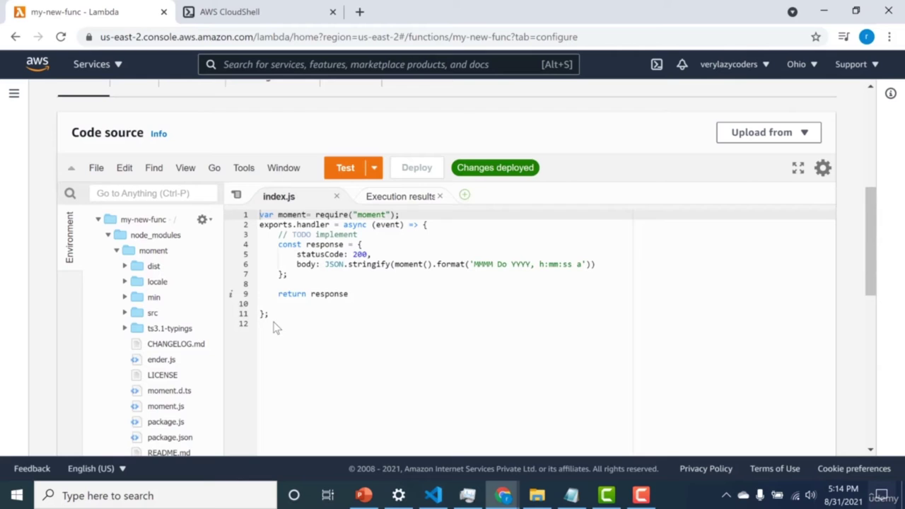
Switch to the invoke commands in Notepad and set the function name in the Event-type command to my-new-func.
left_click(280, 19)
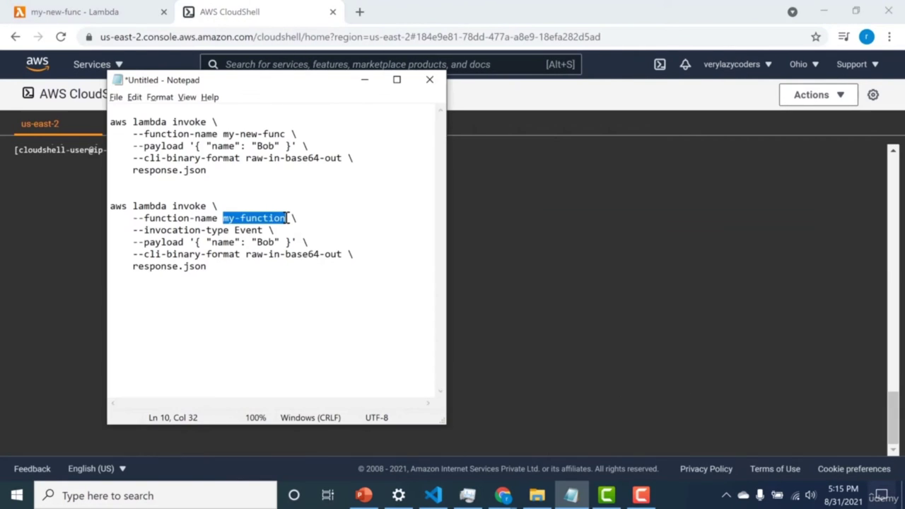
type("my-new-func")
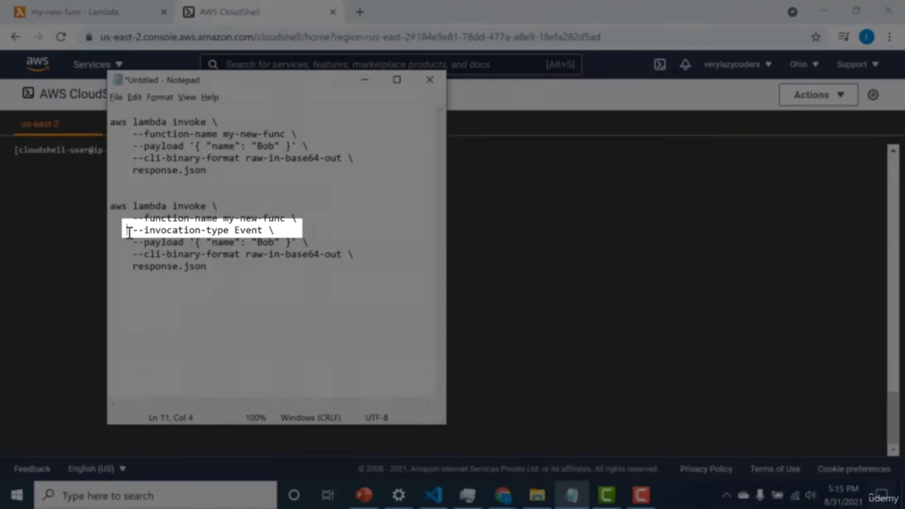
left_click_drag(128, 230, 258, 230)
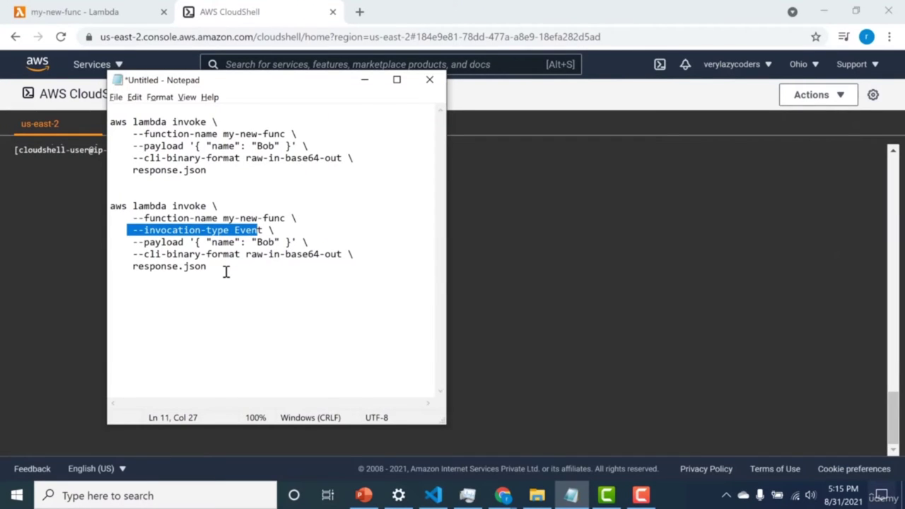
Copy the aws lambda invoke command with invocation type Event from Notepad and run it in AWS CloudShell.
left_click_drag(225, 272, 108, 207)
key("ctrl+c")
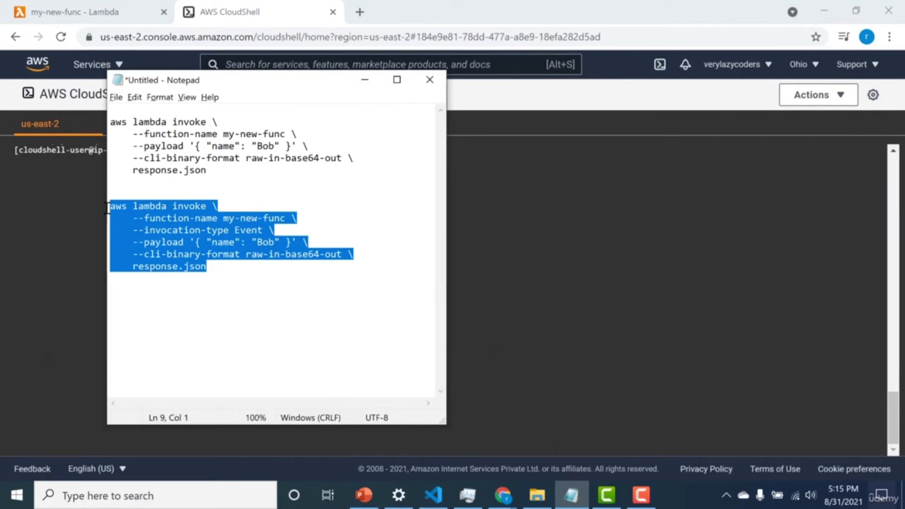
left_click(96, 206)
key("ctrl+v")
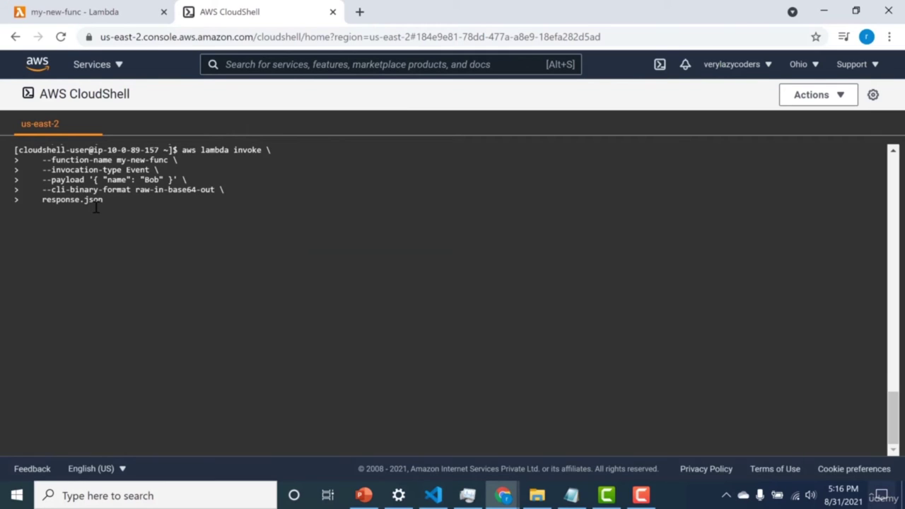
key("Return")
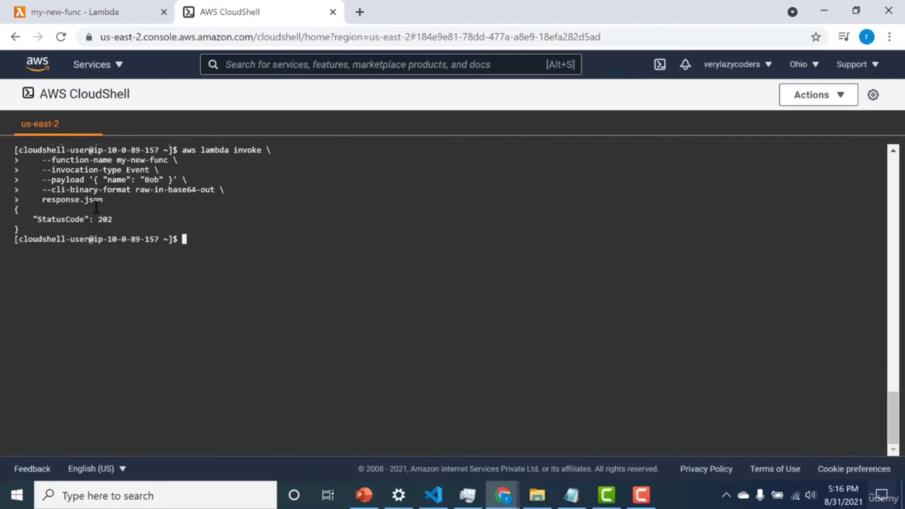
Check the status code returned by the invocation and list the files in the current directory with ls.
left_click_drag(97, 208, 122, 221)
left_click(205, 239)
type("ls")
key("Return")
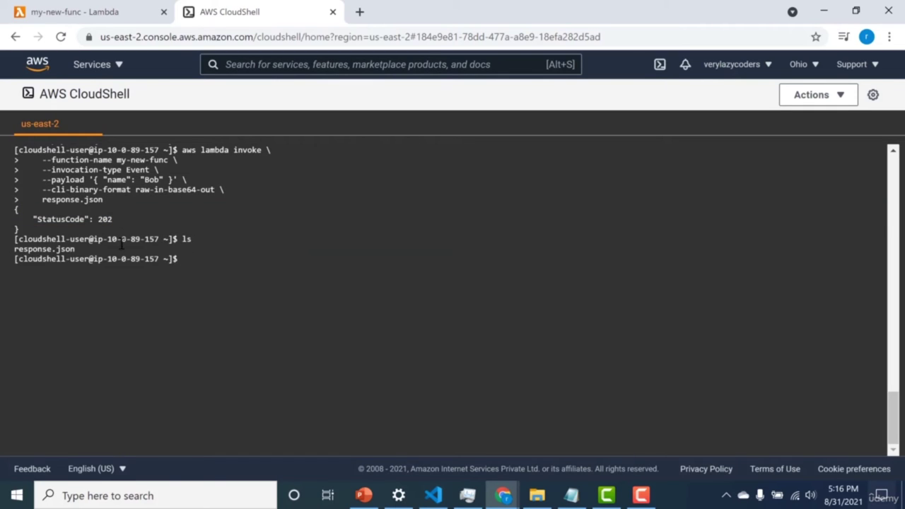
Display the contents of response.json with cat in CloudShell.
left_click_drag(76, 249, 13, 243)
left_click(10, 256)
type("cat")
left_click_drag(16, 251, 76, 251)
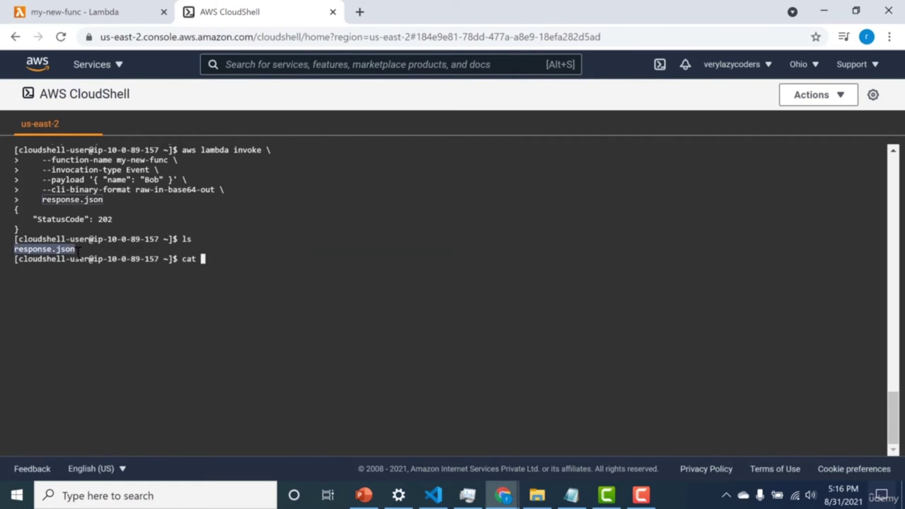
type("response.json")
key("Return")
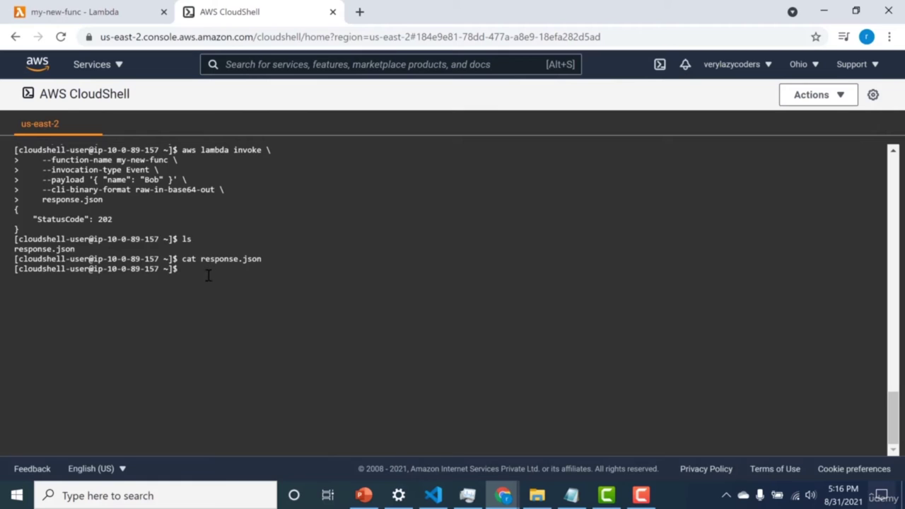
View my-new-func's logs in CloudWatch and open the log stream with the latest event time.
left_click(119, 16)
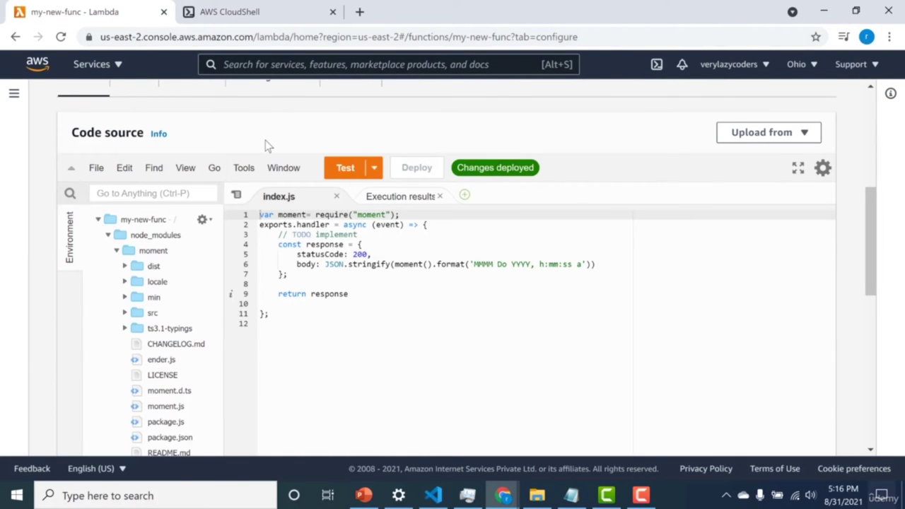
scroll(261, 152, "up", 5)
left_click(203, 415)
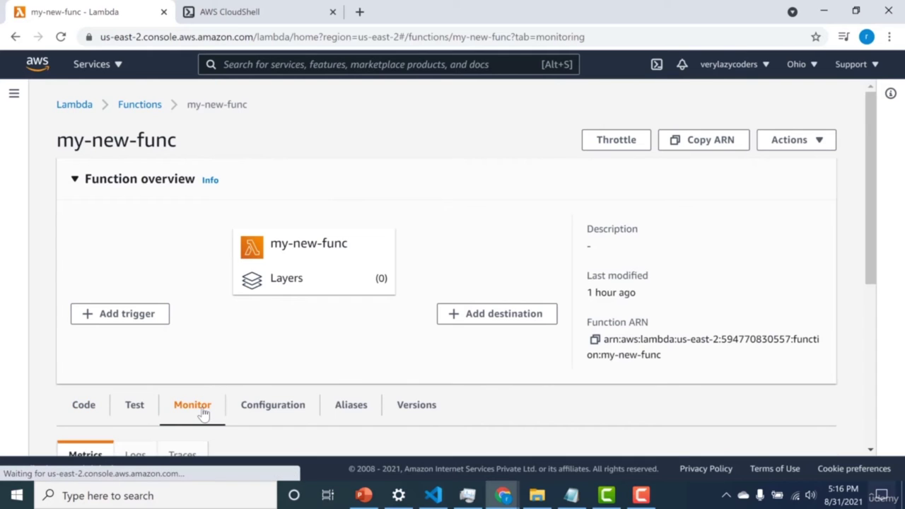
scroll(202, 332, "down", 4)
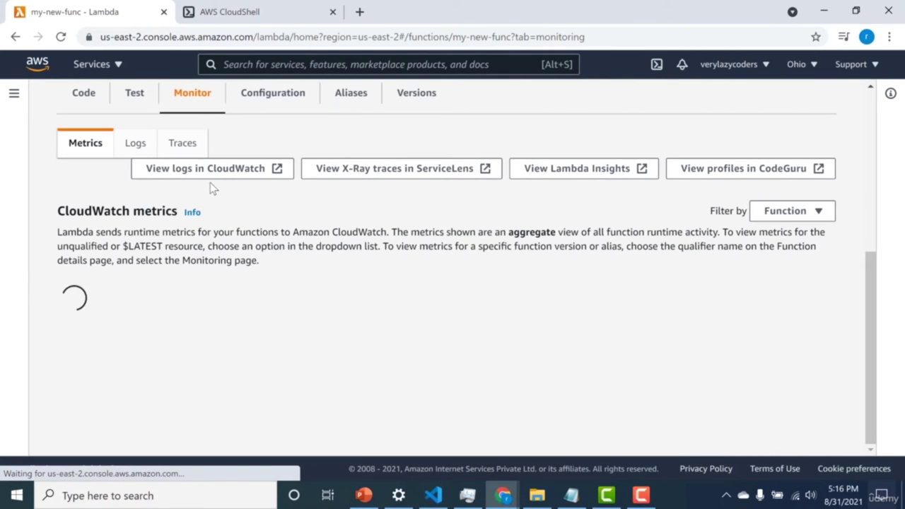
left_click(221, 172)
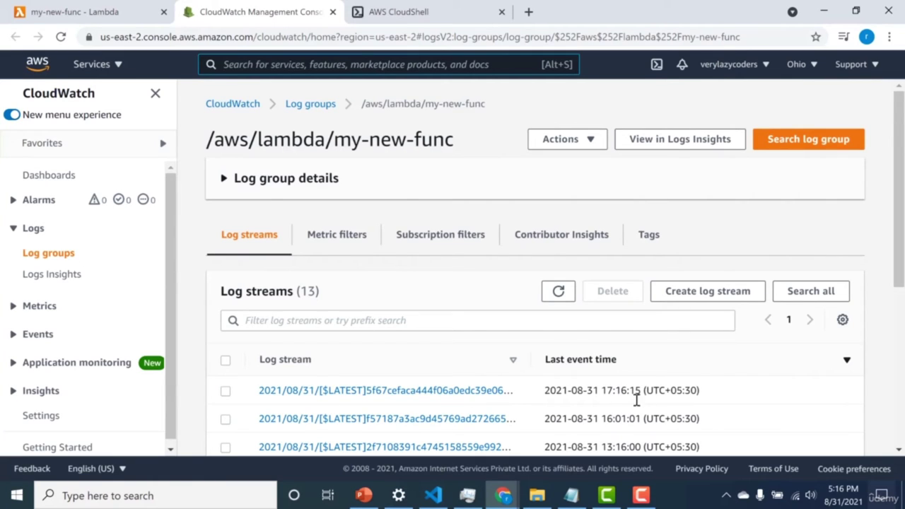
left_click(426, 393)
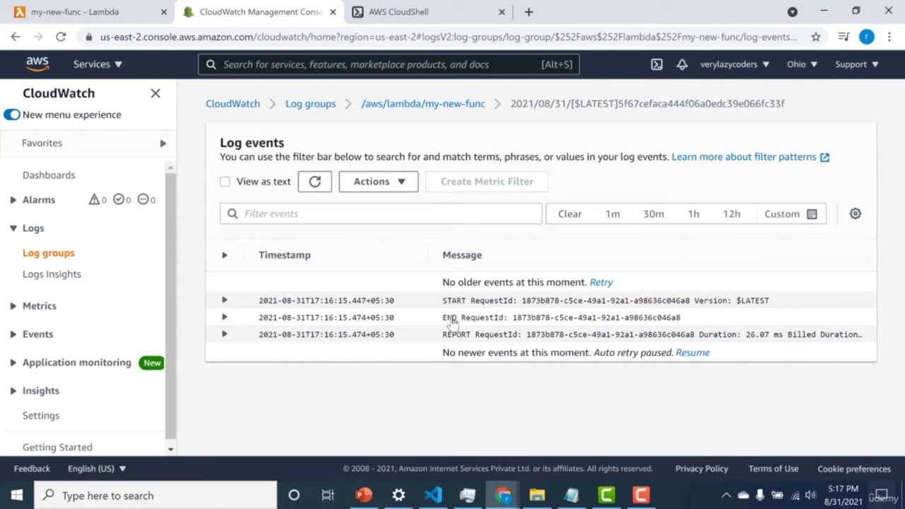
Return to CloudShell and review the binary format and response.json lines of the invoke command.
left_click(85, 12)
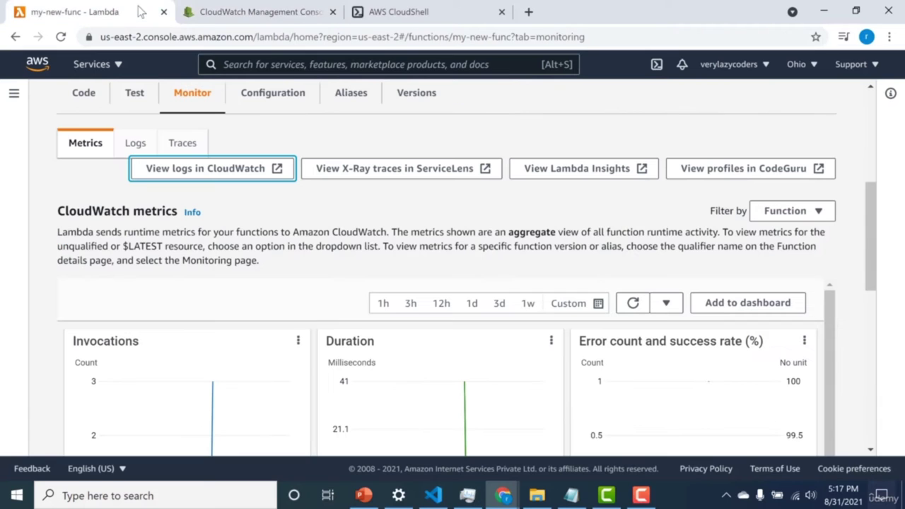
left_click(397, 16)
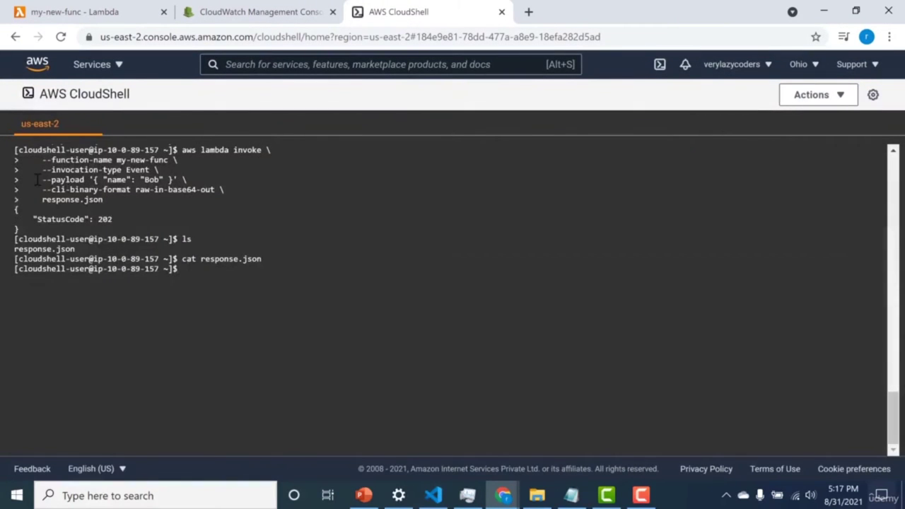
left_click_drag(39, 188, 106, 200)
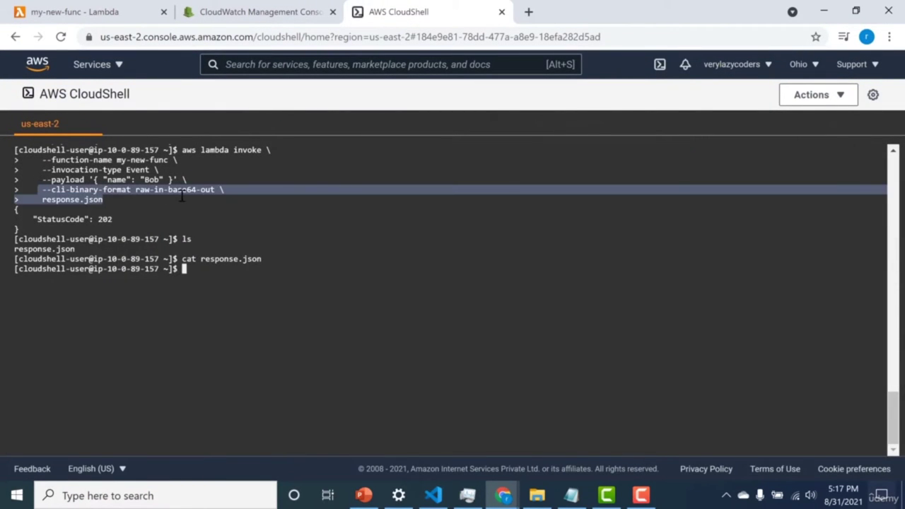
Start a new trigger for my-new-func with S3 as the source and my-new-vlc-code-bucket as the bucket.
left_click(71, 12)
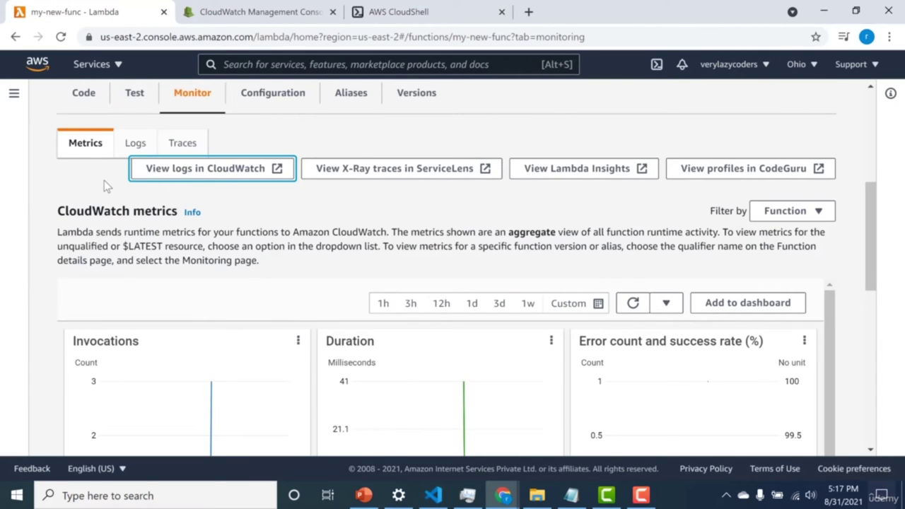
scroll(104, 180, "up", 5)
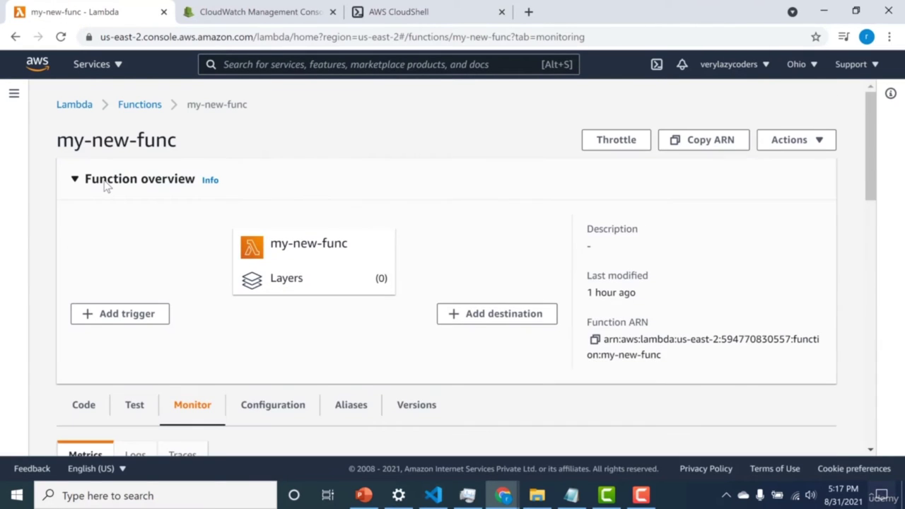
left_click(125, 323)
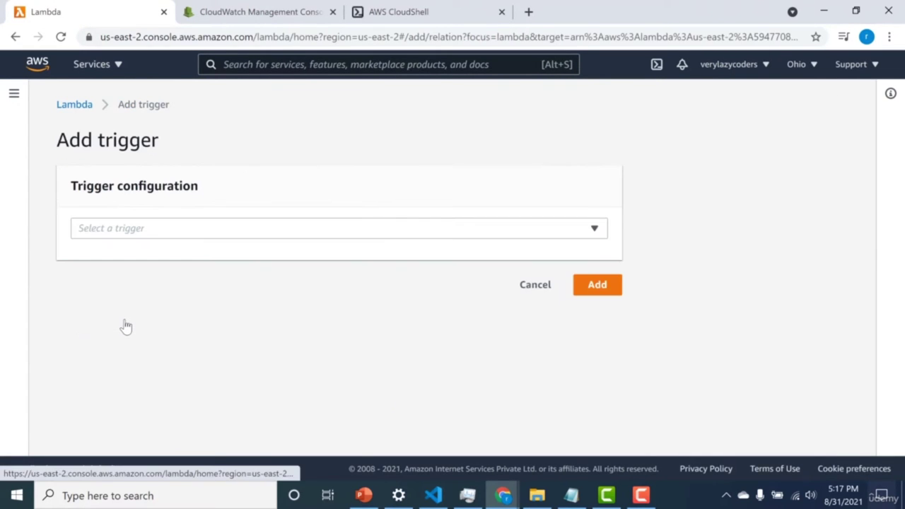
left_click(220, 233)
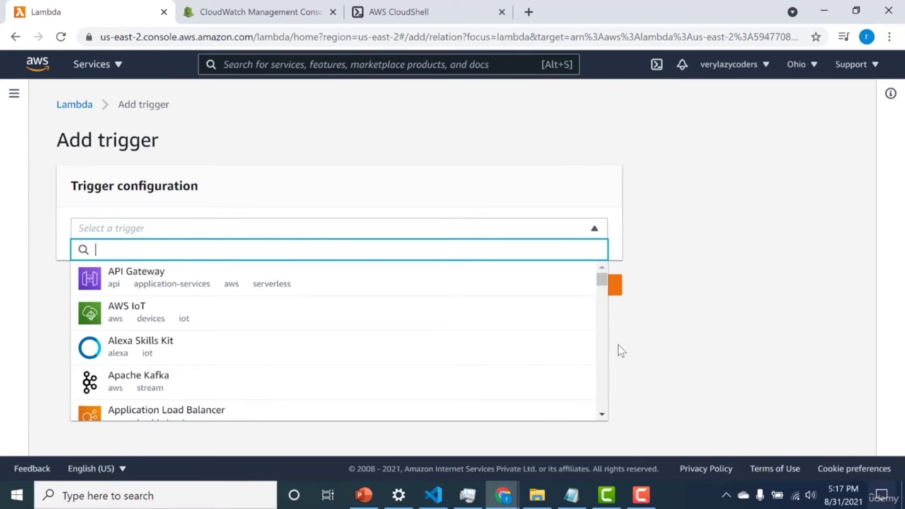
scroll(605, 347, "down", 2)
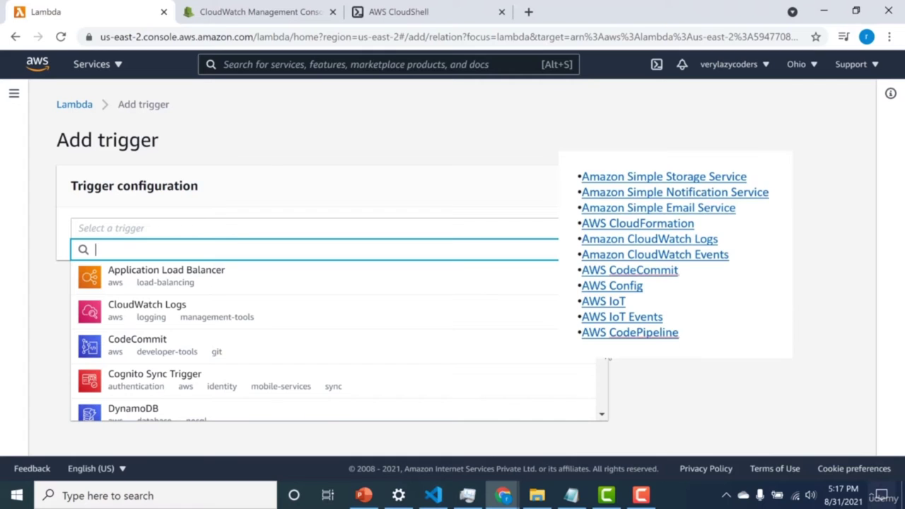
scroll(605, 347, "down", 2)
scroll(606, 353, "down", 2)
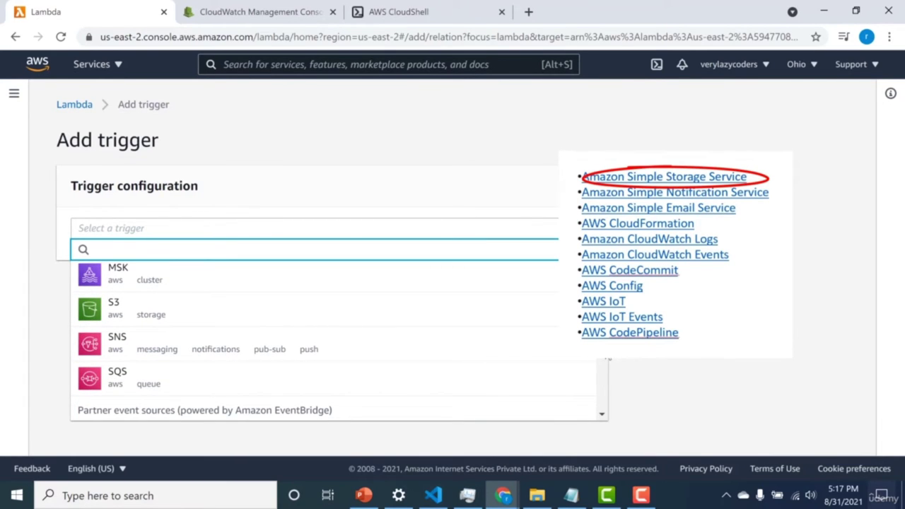
left_click(348, 319)
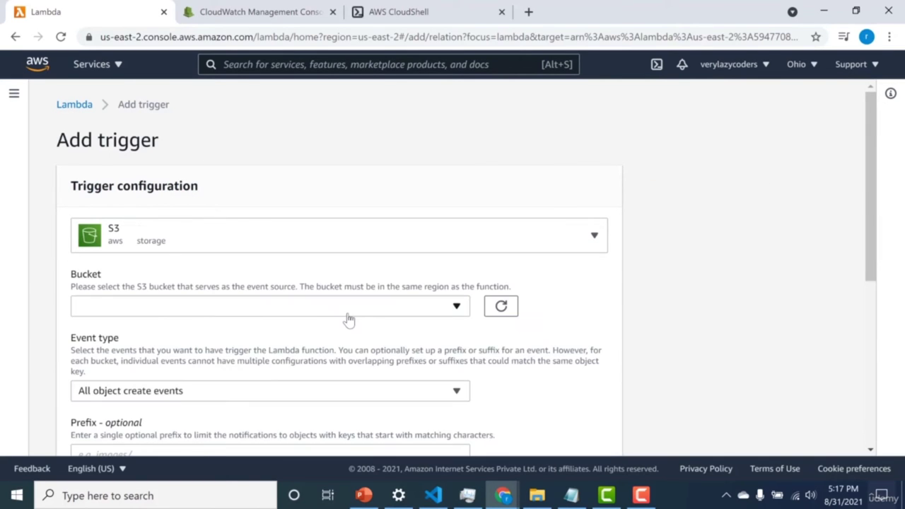
left_click(457, 309)
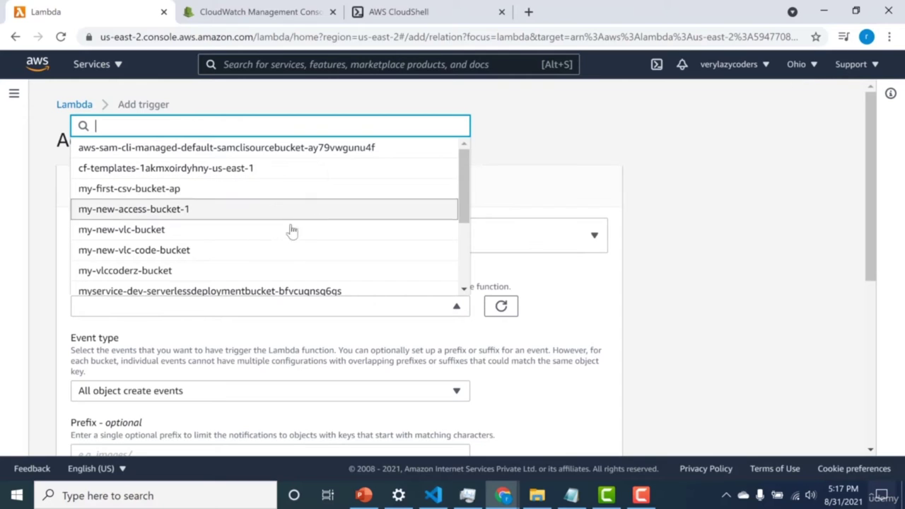
left_click(259, 252)
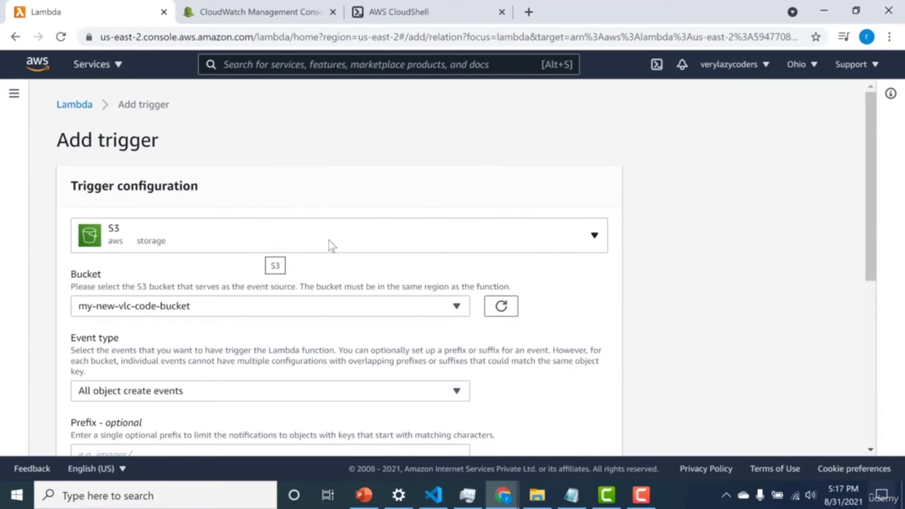
Use All object create events as the event type, acknowledge the recursive invocation notice, add the trigger and view it in the function's configuration.
left_click_drag(872, 234, 874, 263)
scroll(871, 276, "down", 1)
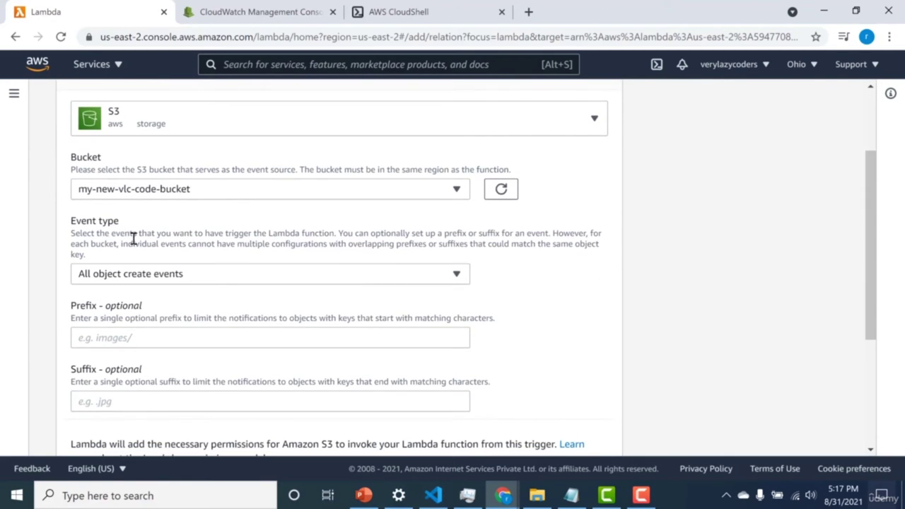
left_click(134, 274)
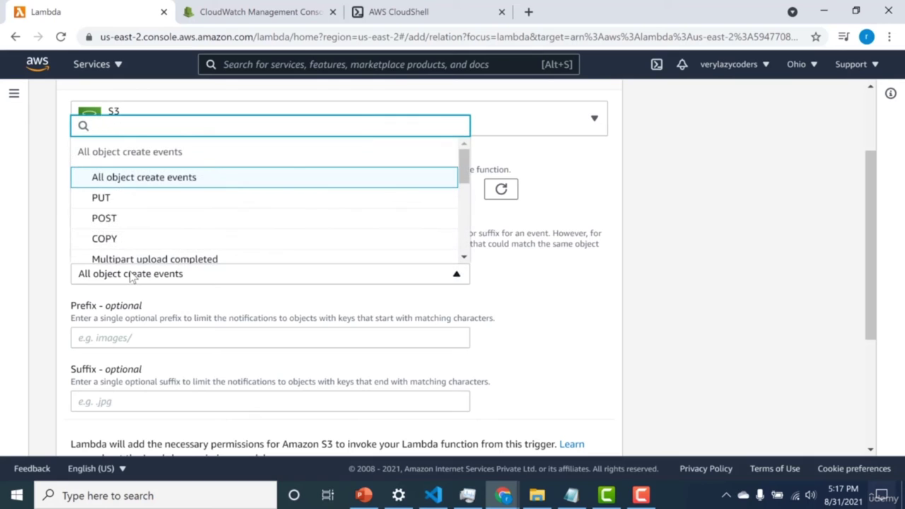
left_click(161, 183)
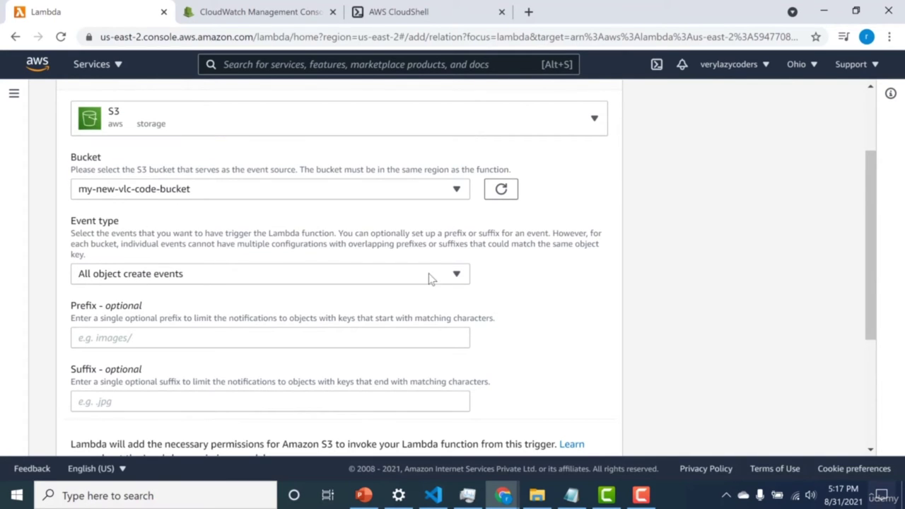
scroll(873, 424, "down", 3)
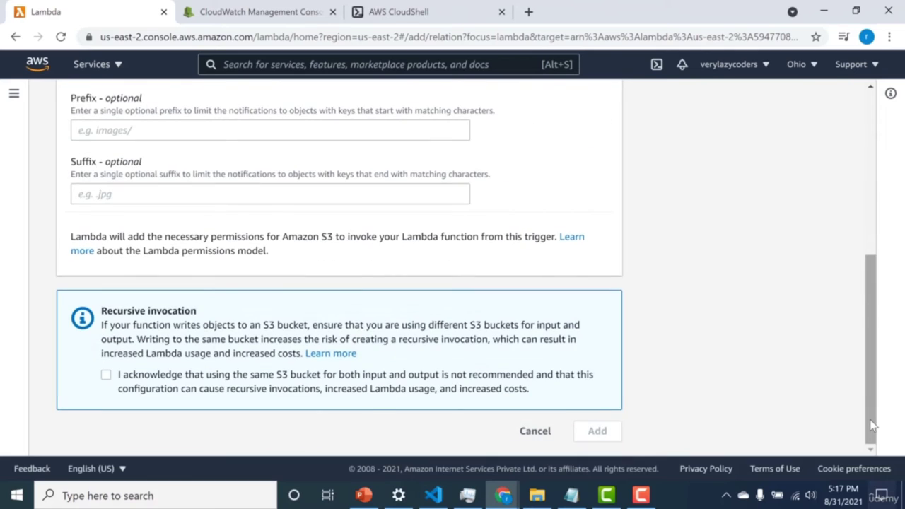
left_click(105, 376)
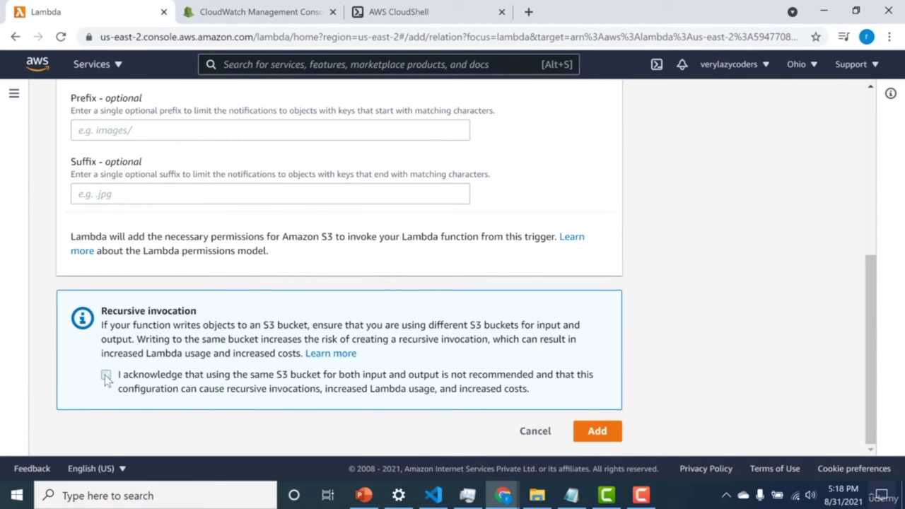
left_click(598, 431)
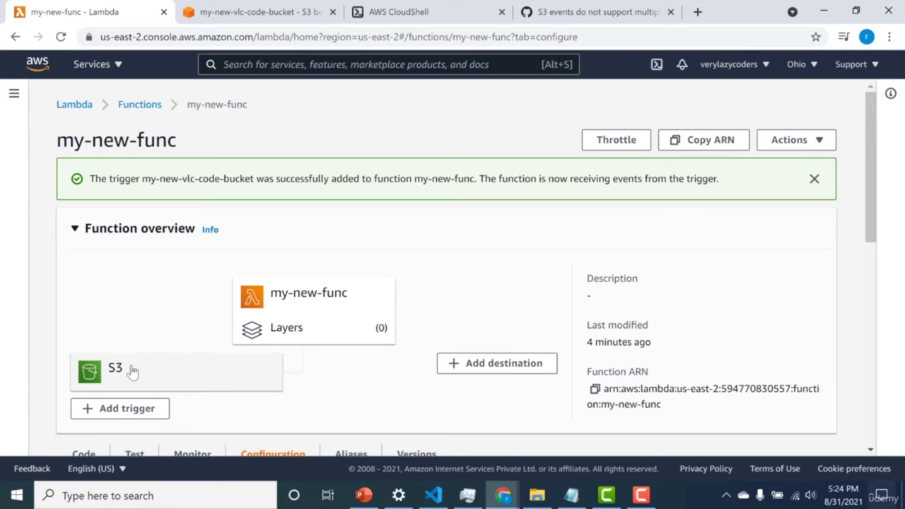
left_click(132, 373)
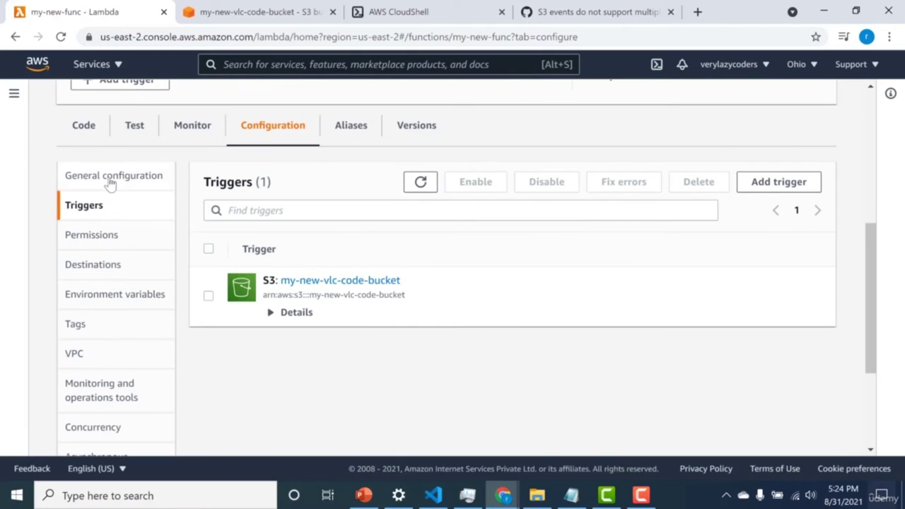
Insert console.log(event); below the TODO comment in my-new-func's index.js and deploy the change.
left_click(86, 132)
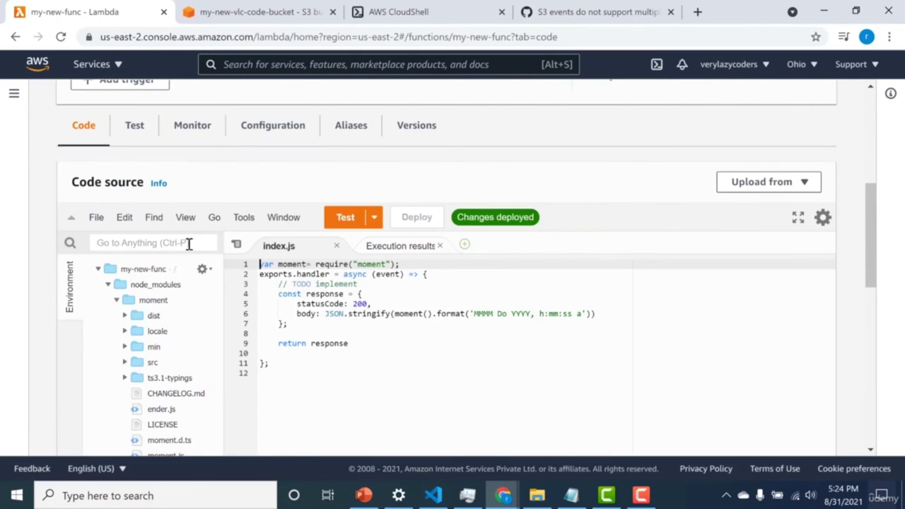
left_click(386, 290)
left_click(389, 280)
key("Return")
type("cons")
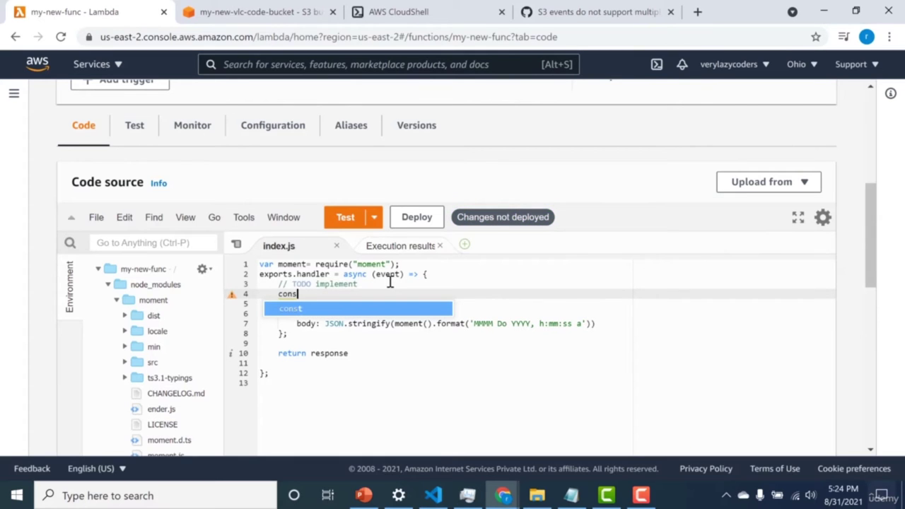
type("ole.lo")
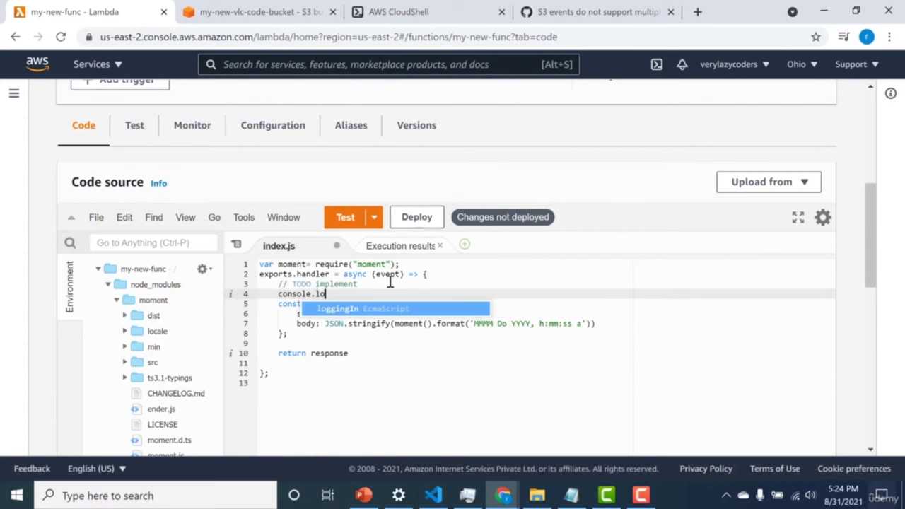
type("g(")
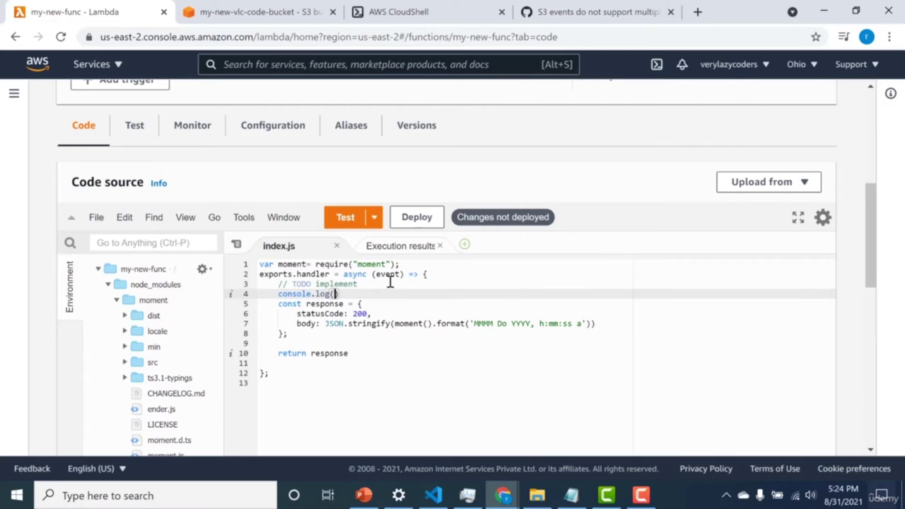
type("event);")
left_click(411, 220)
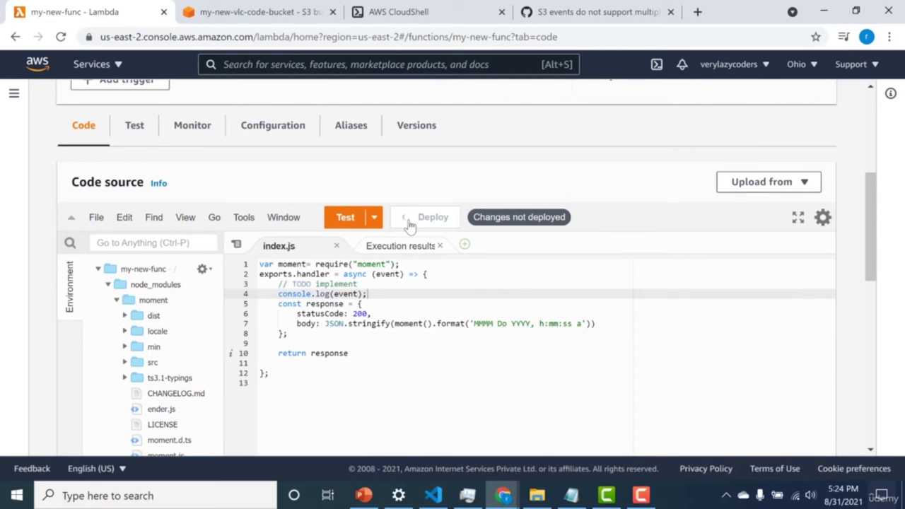
Upload invocation3_embed.css from the invocation3 folder to my-new-vlc-code-bucket in S3.
left_click(275, 17)
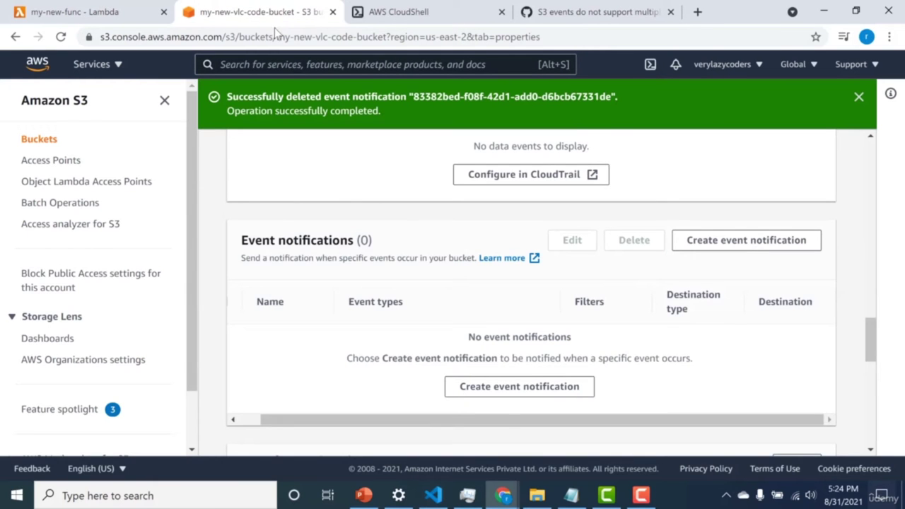
scroll(279, 224, "up", 4)
scroll(278, 221, "up", 10)
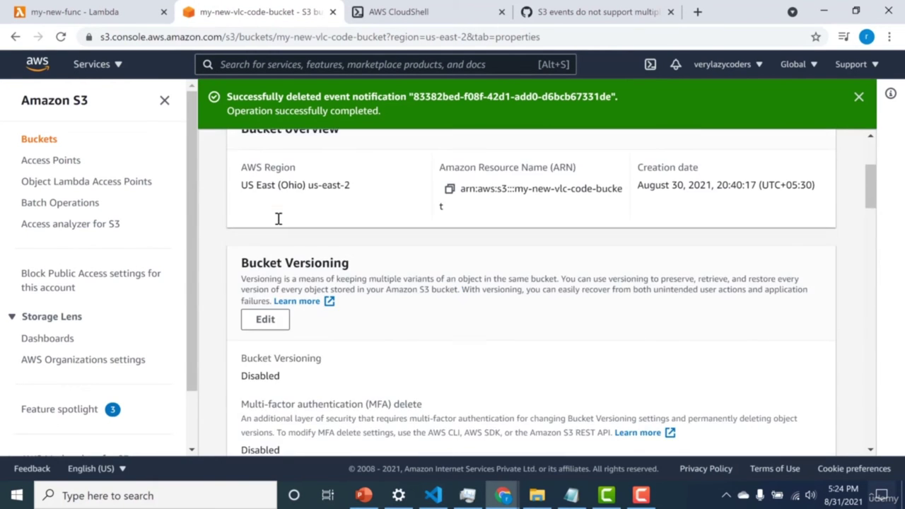
left_click(268, 243)
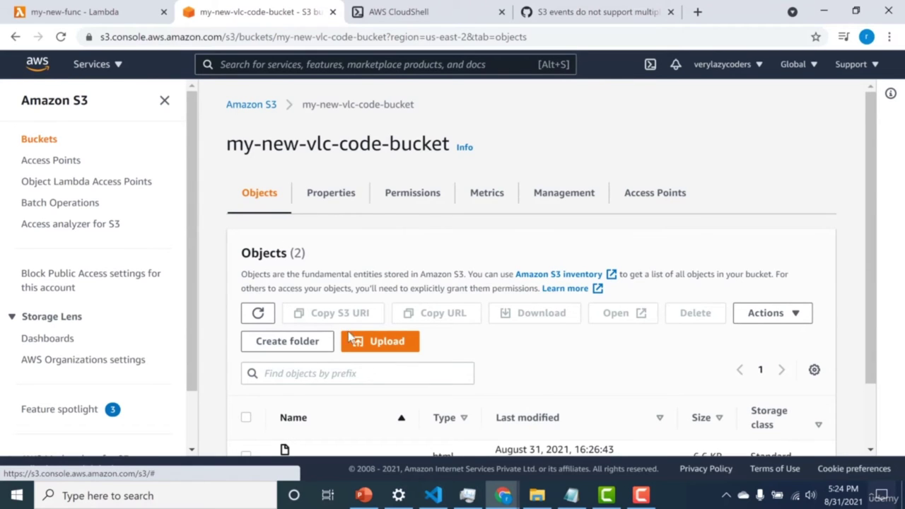
left_click(365, 343)
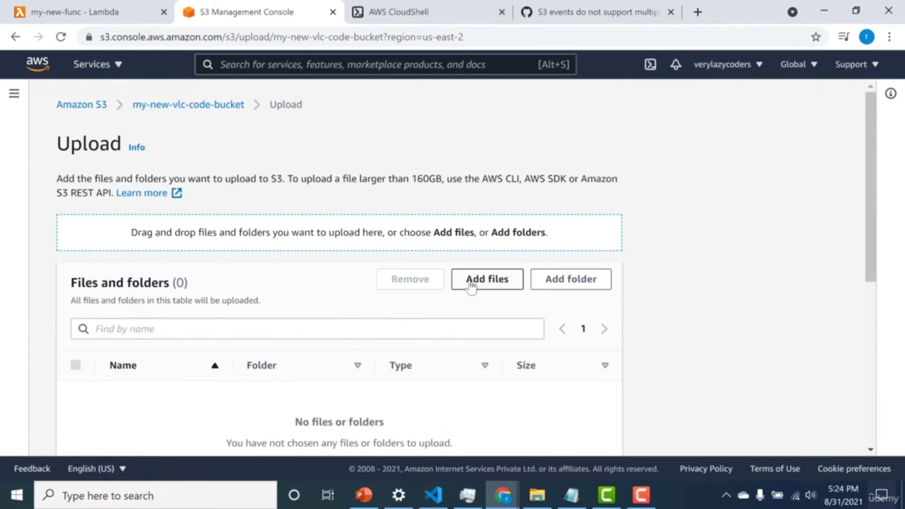
left_click(476, 278)
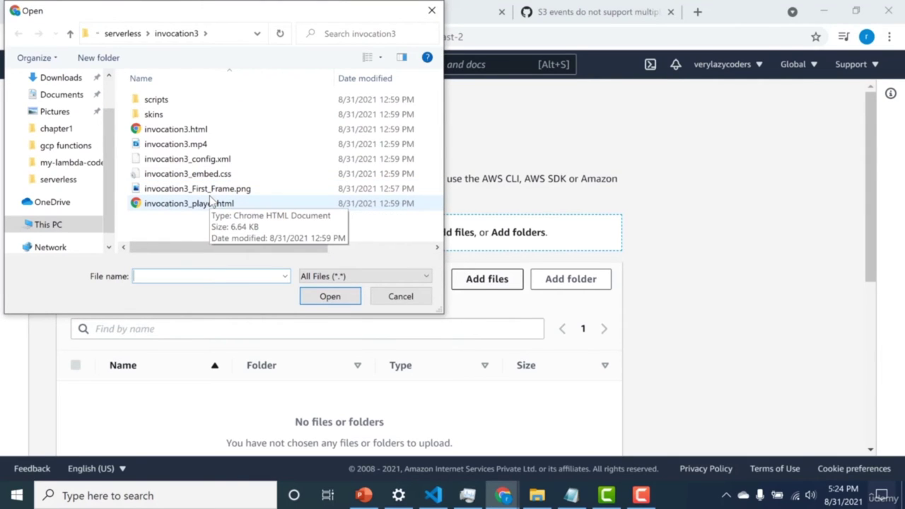
double_click(212, 174)
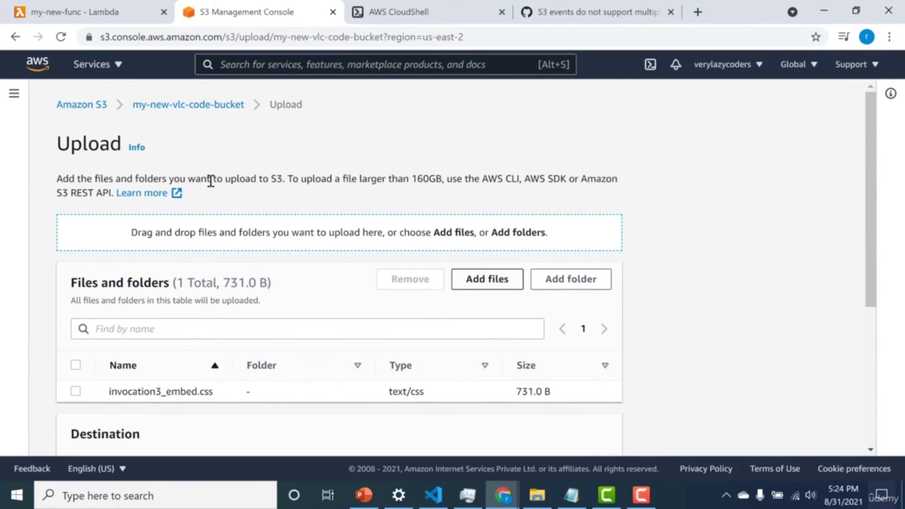
scroll(283, 241, "down", 4)
left_click(591, 433)
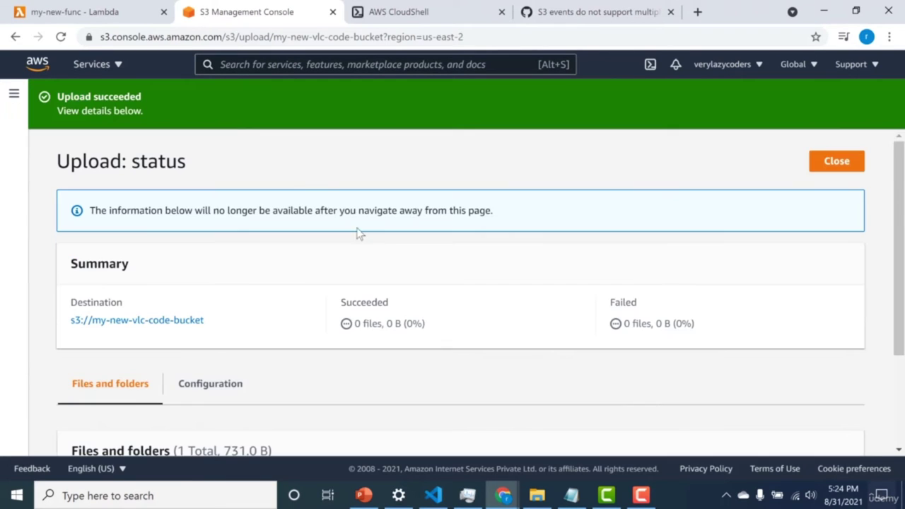
Open my-new-func's CloudWatch logs from Lambda, view the most recent log stream and expand its INFO event.
left_click(109, 12)
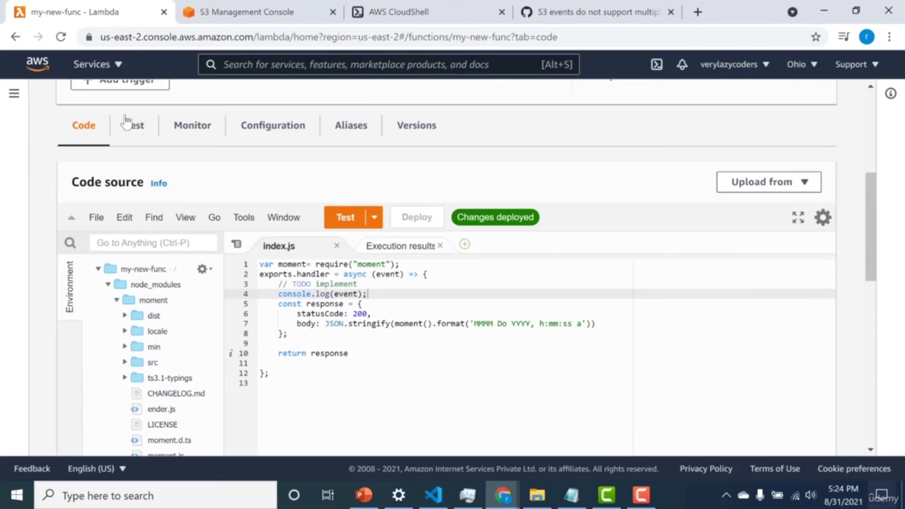
left_click(178, 133)
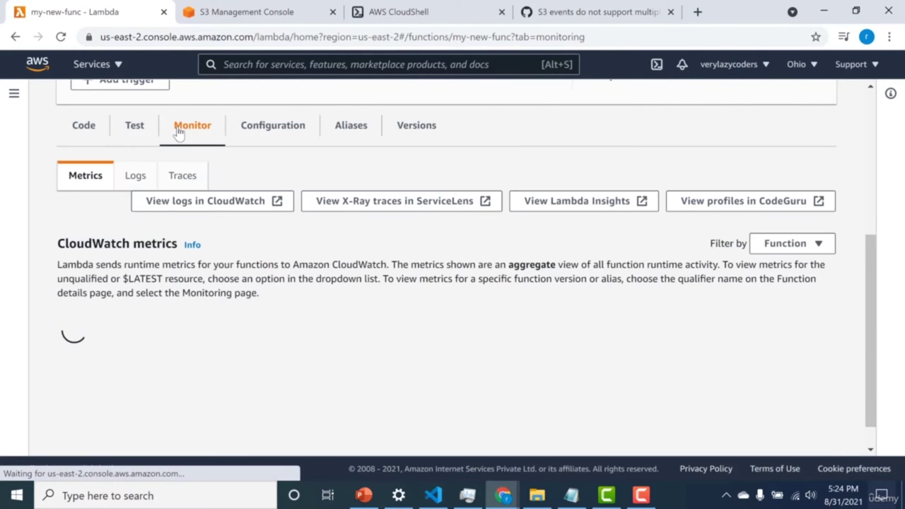
left_click(182, 203)
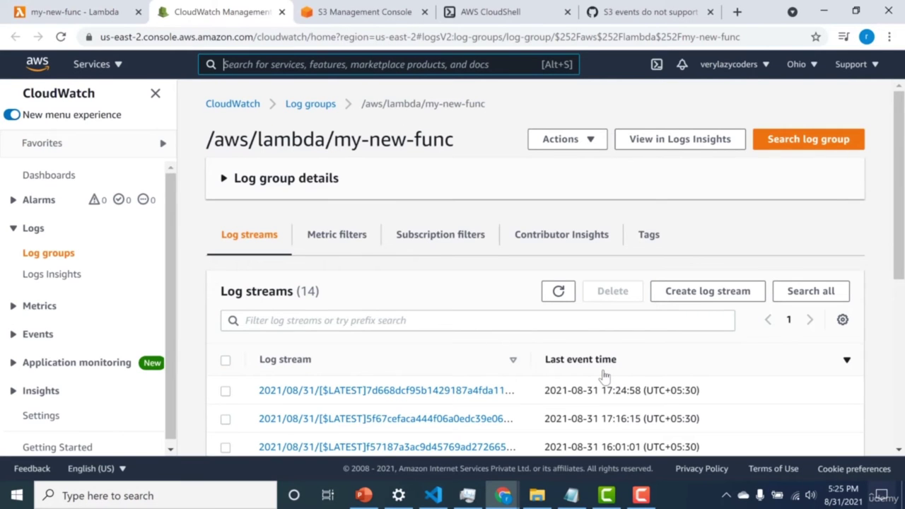
left_click(459, 392)
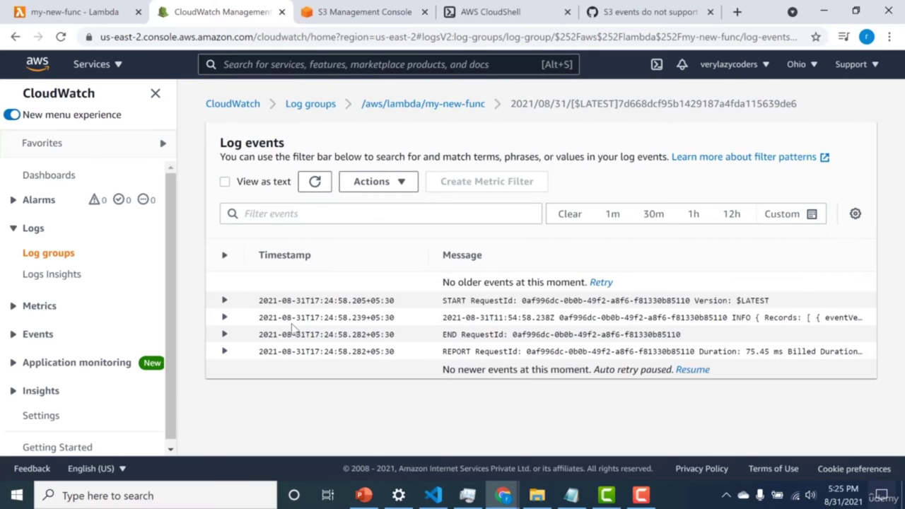
left_click(224, 319)
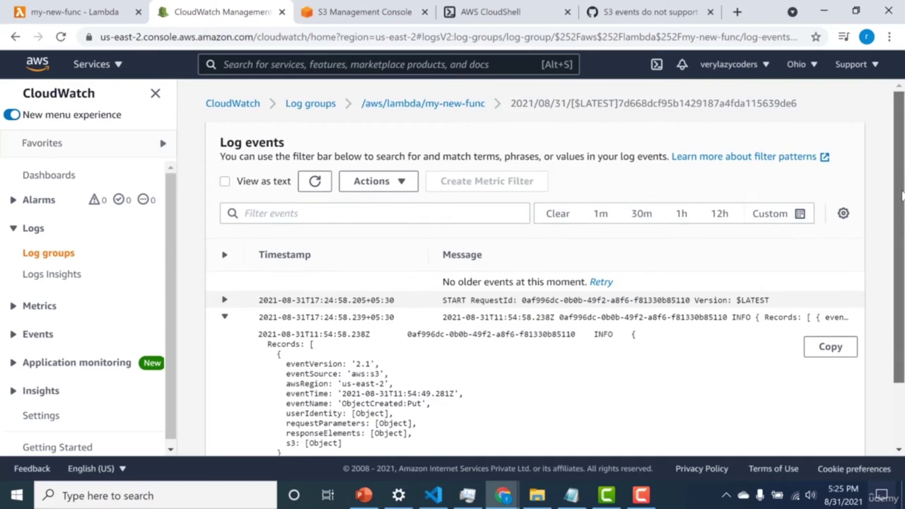
Examine the logged S3 event record, focusing on its event source, event name and s3 object fields.
left_click_drag(900, 197, 901, 244)
scroll(599, 307, "down", 1)
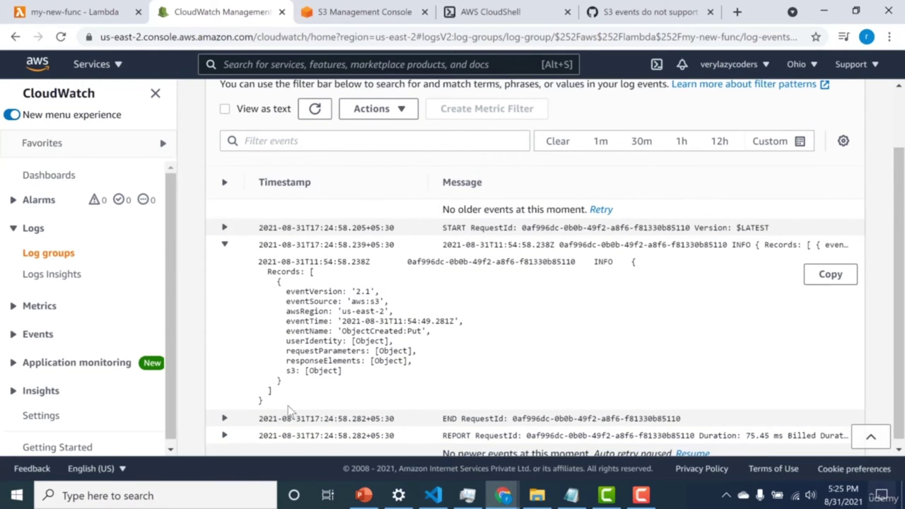
double_click(290, 370)
left_click_drag(305, 370, 345, 372)
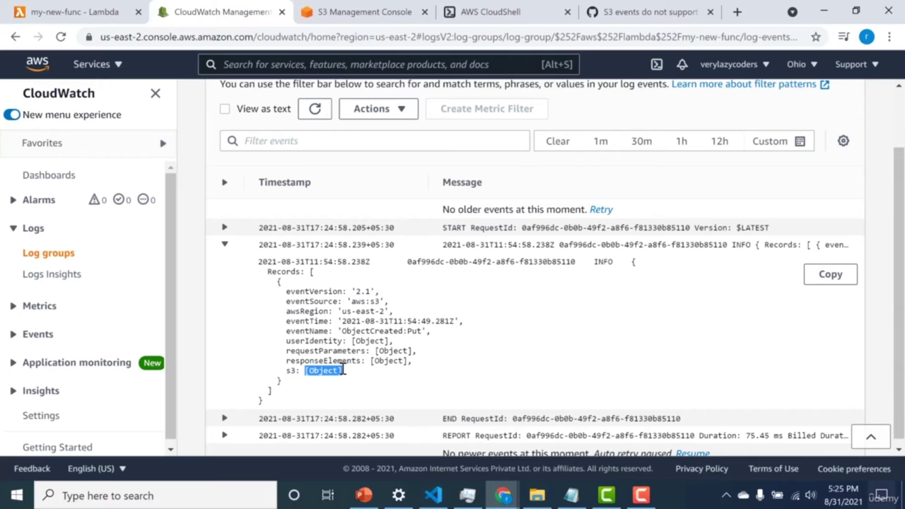
left_click(290, 302)
left_click_drag(354, 302, 376, 300)
left_click_drag(350, 331, 379, 330)
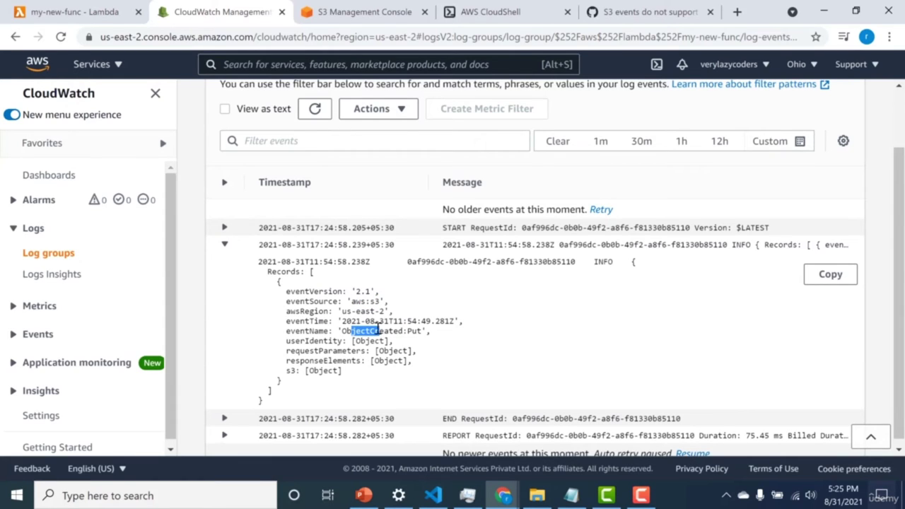
left_click_drag(304, 371, 342, 370)
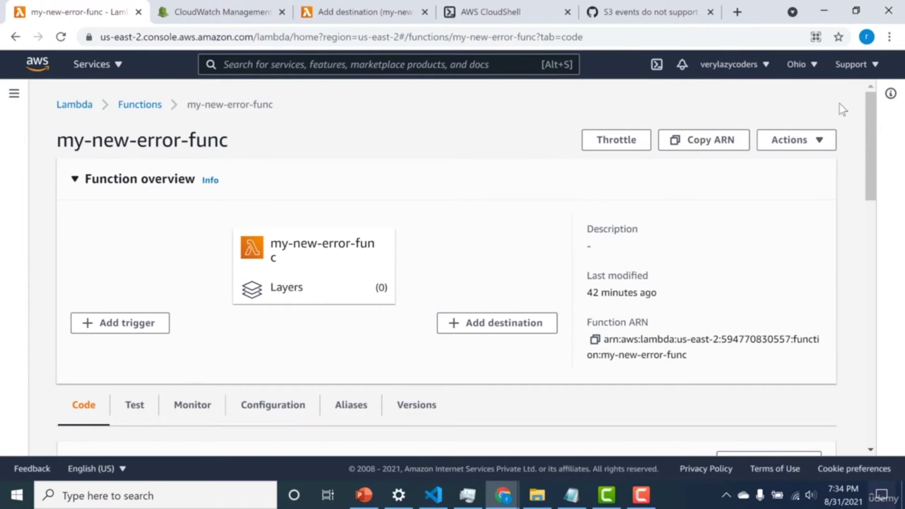
Review my-new-error-func's code and its asynchronous invocation retry settings, then return to the function page without saving any edits.
left_click_drag(870, 120, 874, 203)
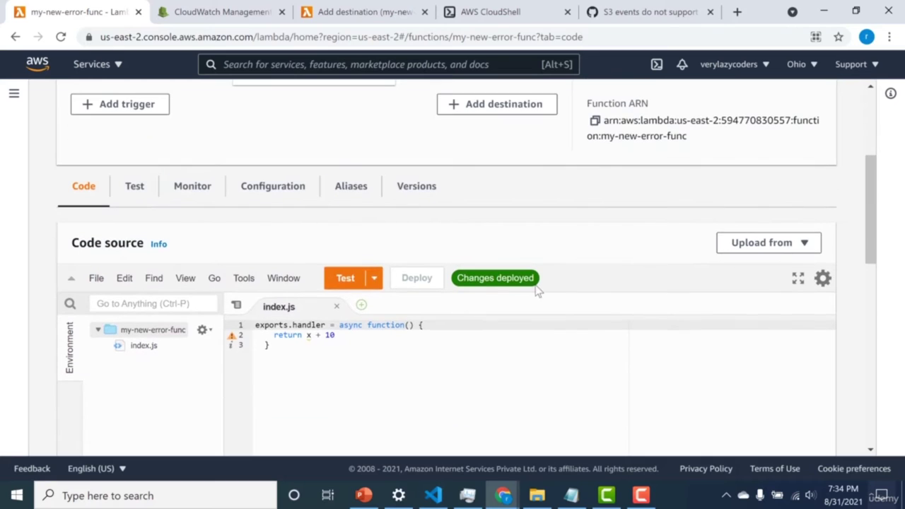
left_click(307, 335)
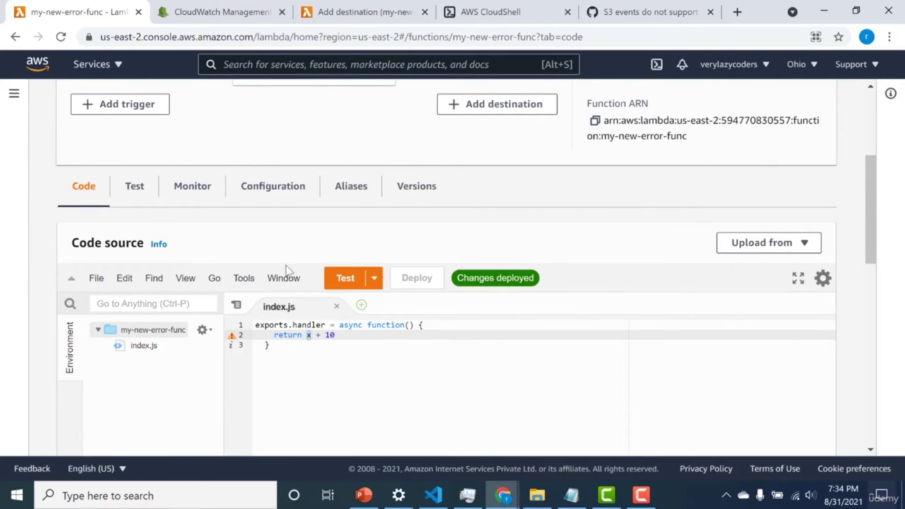
left_click(287, 202)
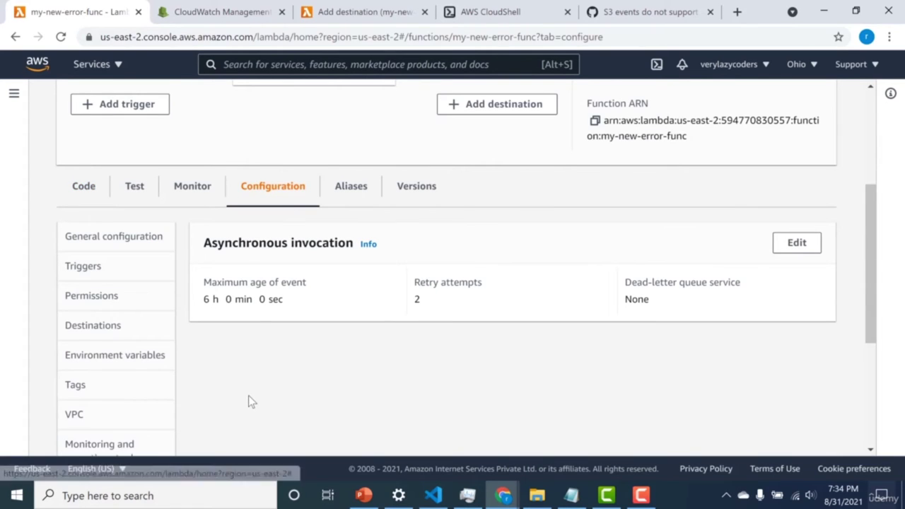
scroll(234, 402, "down", 3)
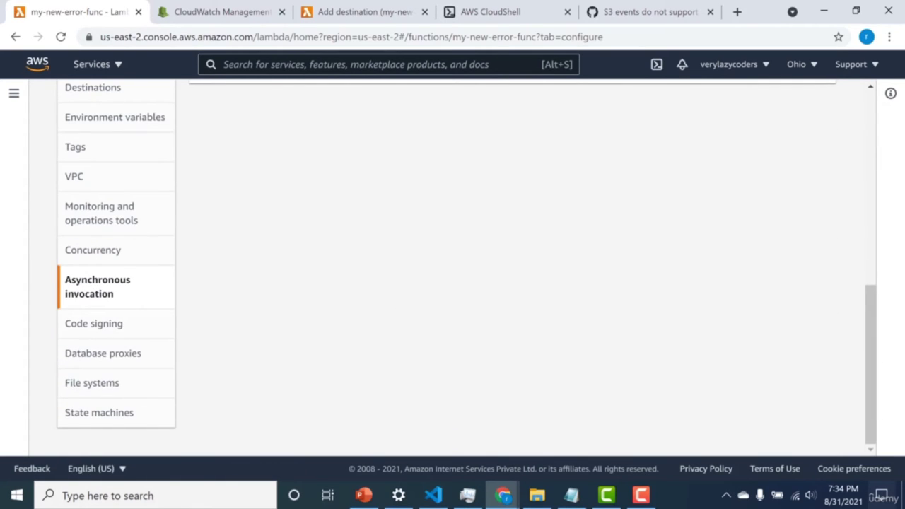
left_click(871, 280)
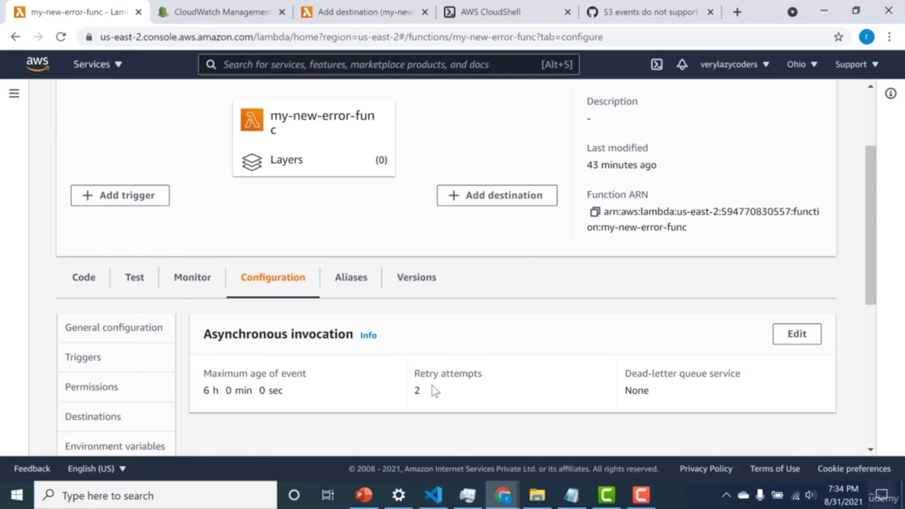
left_click(797, 334)
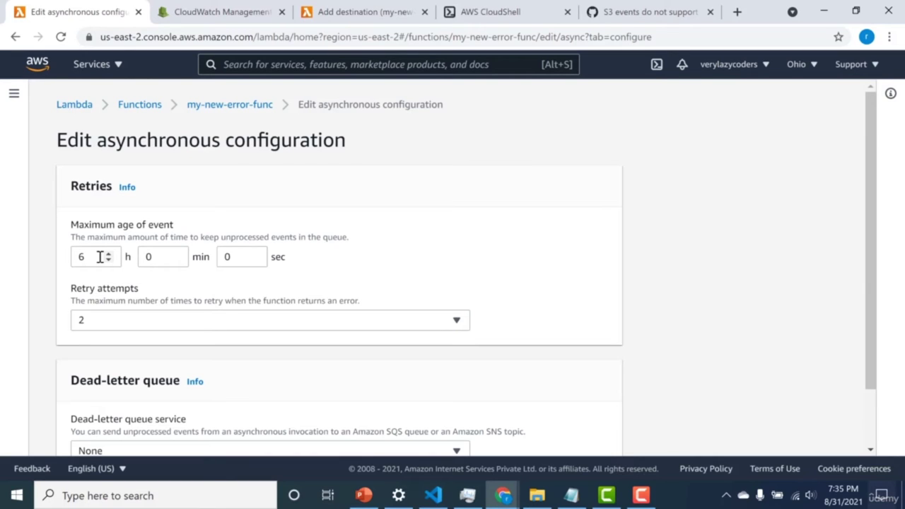
left_click(225, 112)
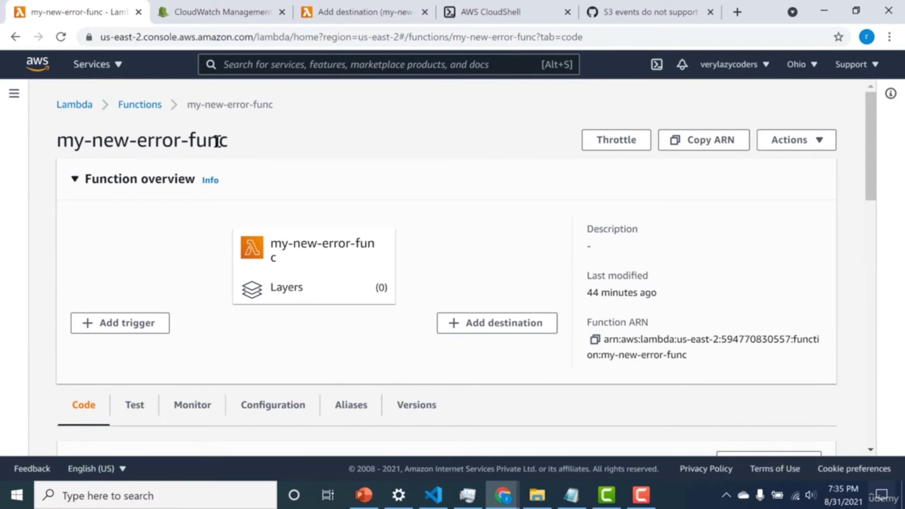
Copy the name my-new-error-func and use it as the function name in the second invoke command in Notepad.
left_click_drag(228, 139, 62, 142)
key("ctrl+c")
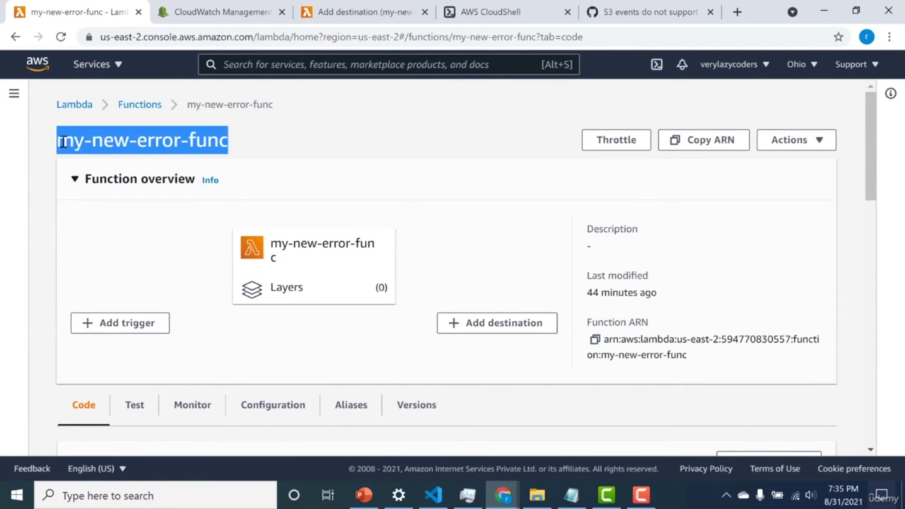
left_click(569, 495)
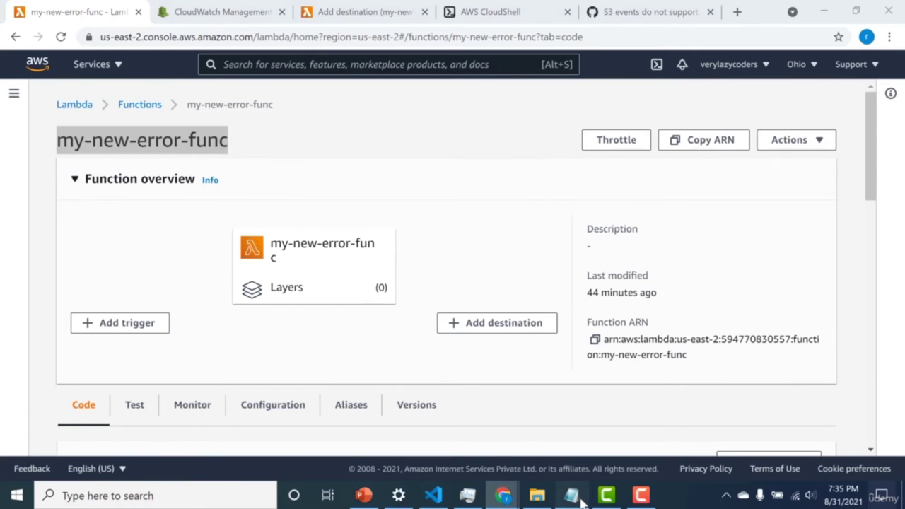
left_click(252, 291)
double_click(197, 265)
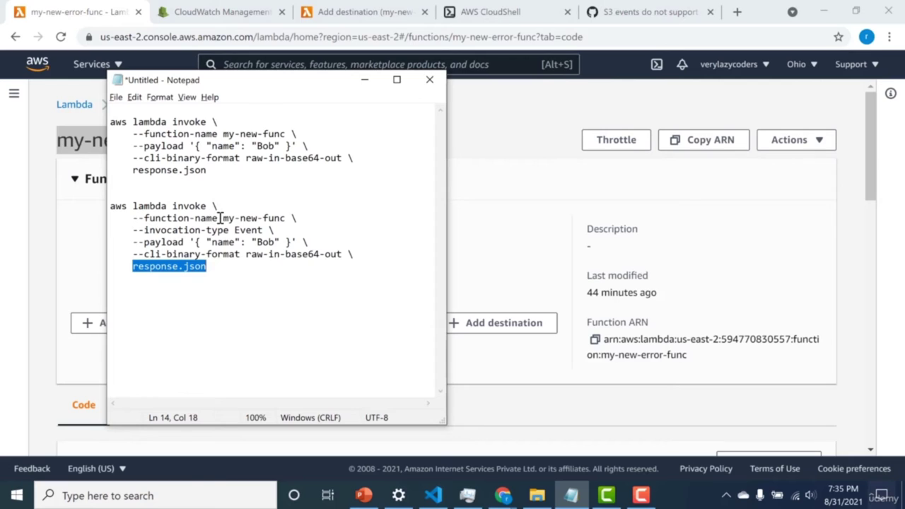
left_click(225, 218)
left_click_drag(223, 218, 287, 217)
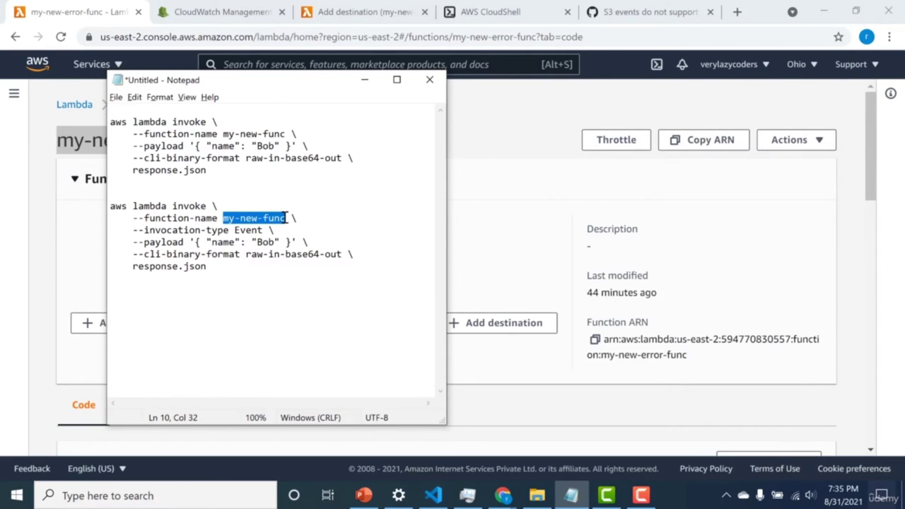
key("ctrl+v")
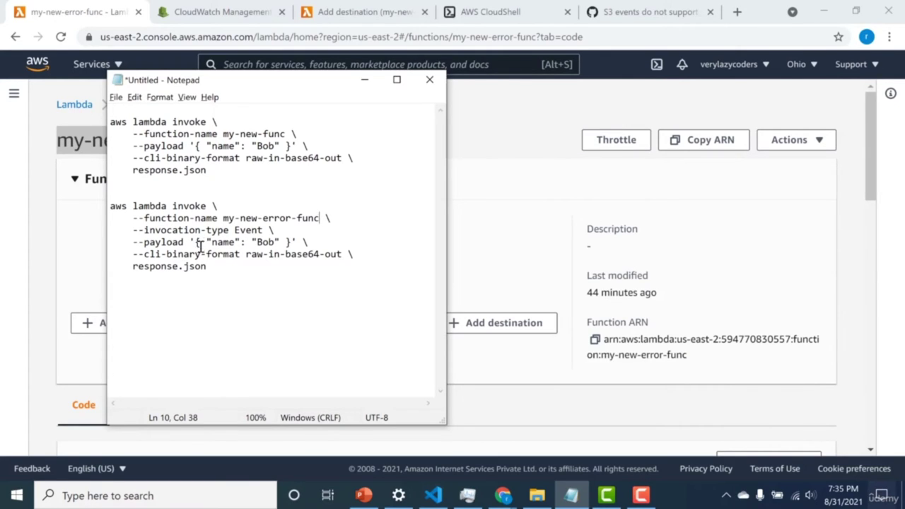
Copy the edited Event-type invoke command, switch to CloudShell, clear the terminal and run the command for my-new-error-func.
left_click_drag(207, 266, 110, 209)
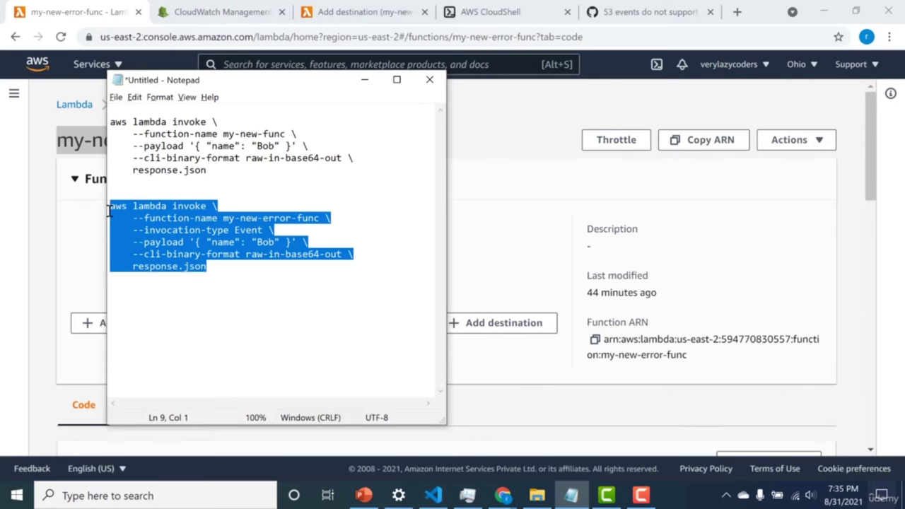
left_click(468, 19)
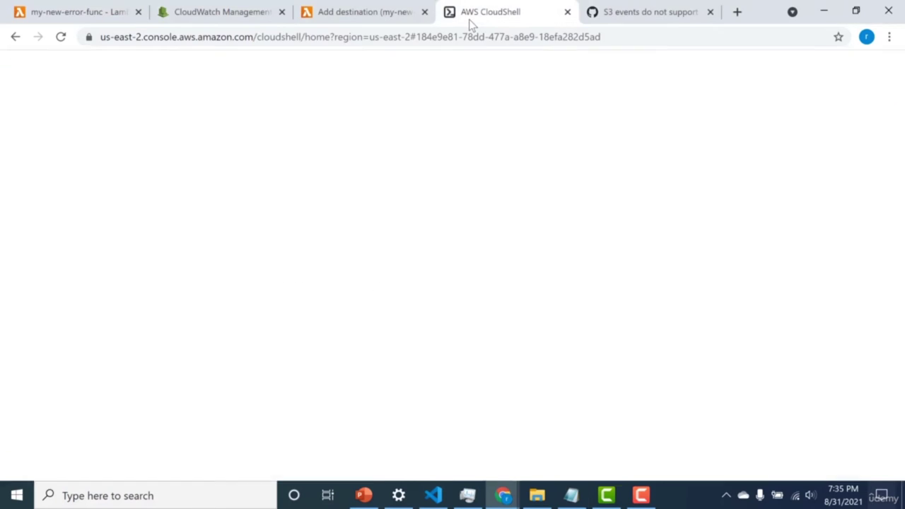
left_click(386, 262)
type("clear")
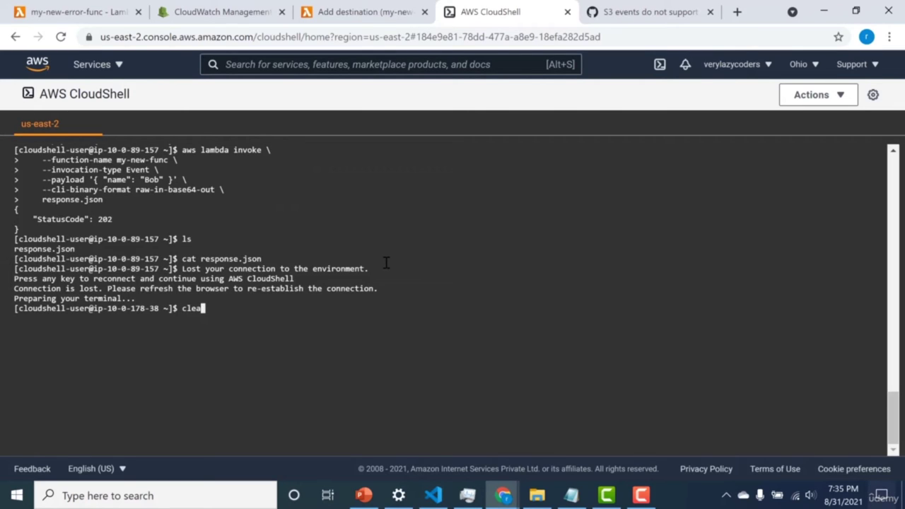
key("Return")
key("ctrl+v")
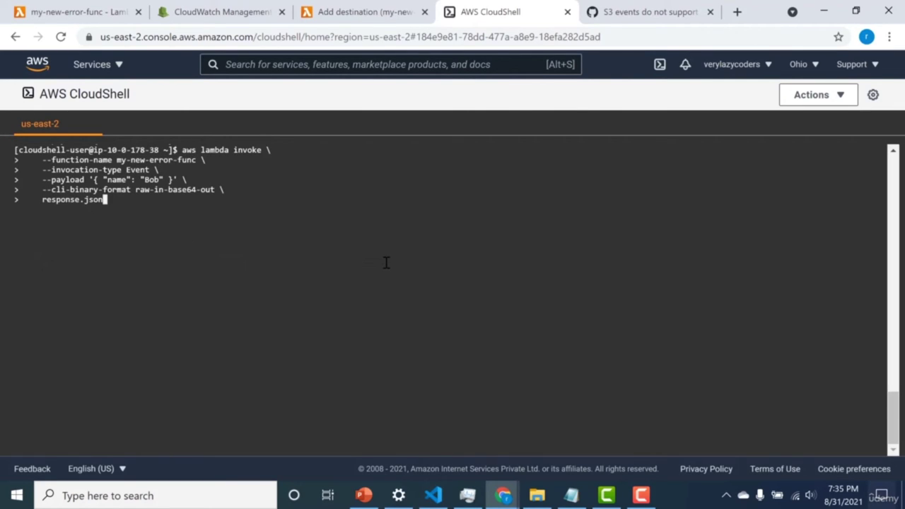
key("Return")
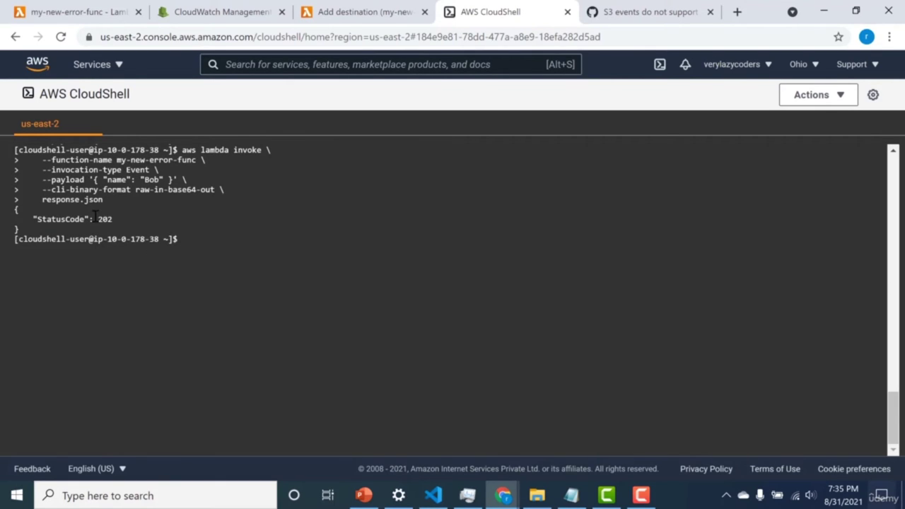
Check the status code returned by the invocation and go back to my-new-error-func's Lambda page.
left_click_drag(99, 219, 111, 220)
left_click(110, 223)
left_click(116, 12)
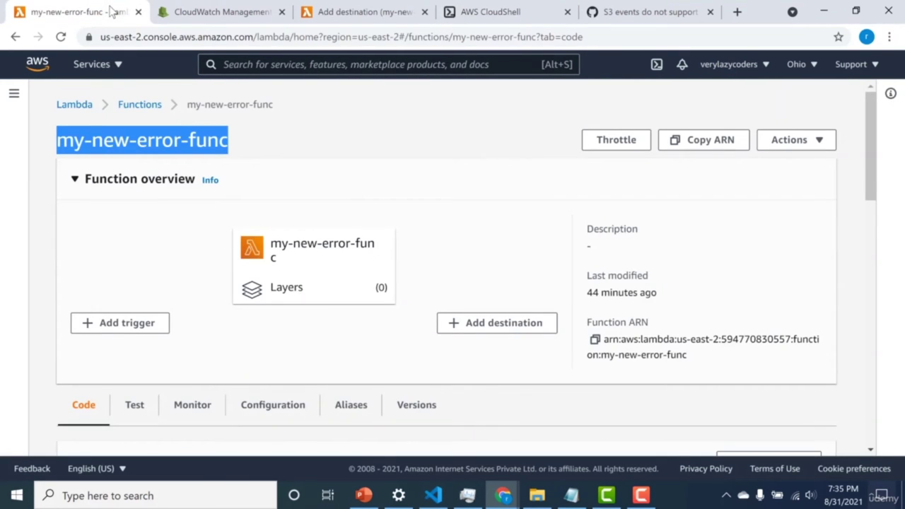
left_click(283, 353)
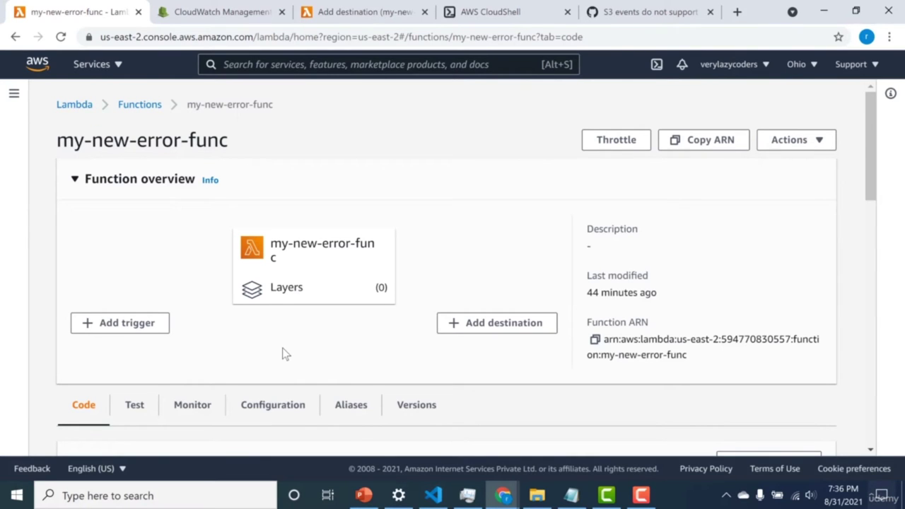
Open my-new-error-func's CloudWatch logs from its monitoring section and view the events in its log stream.
scroll(282, 353, "down", 5)
scroll(282, 353, "up", 5)
left_click(192, 405)
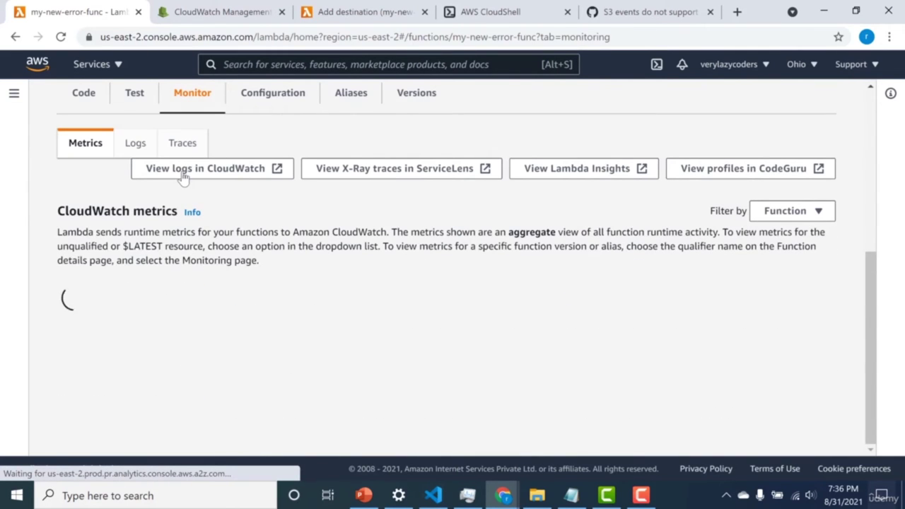
left_click(183, 178)
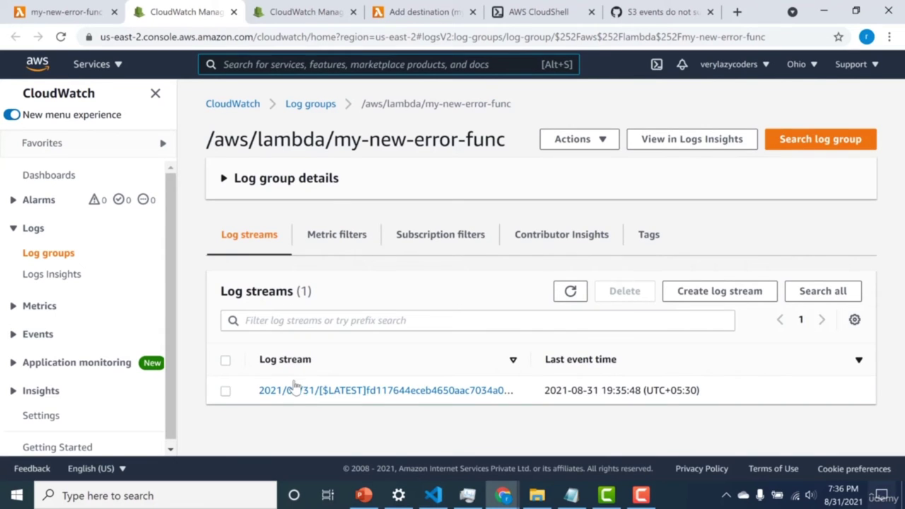
left_click(296, 393)
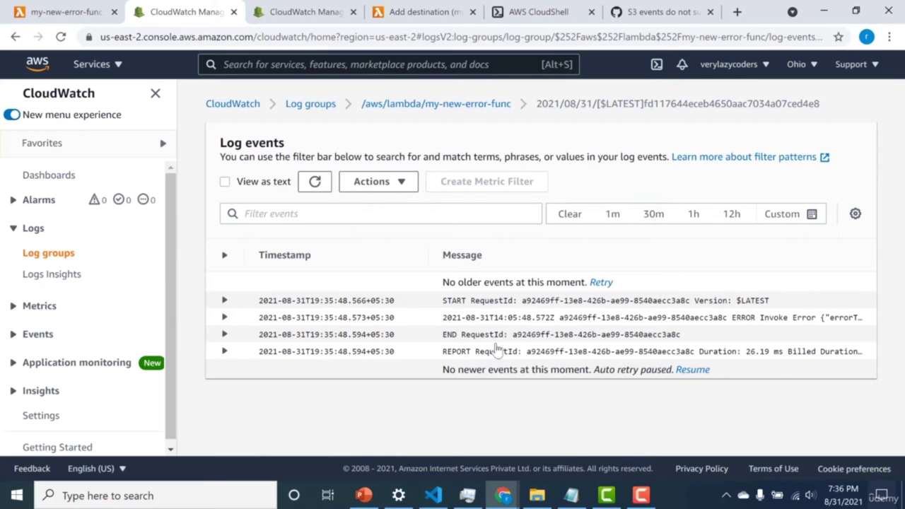
left_click(640, 495)
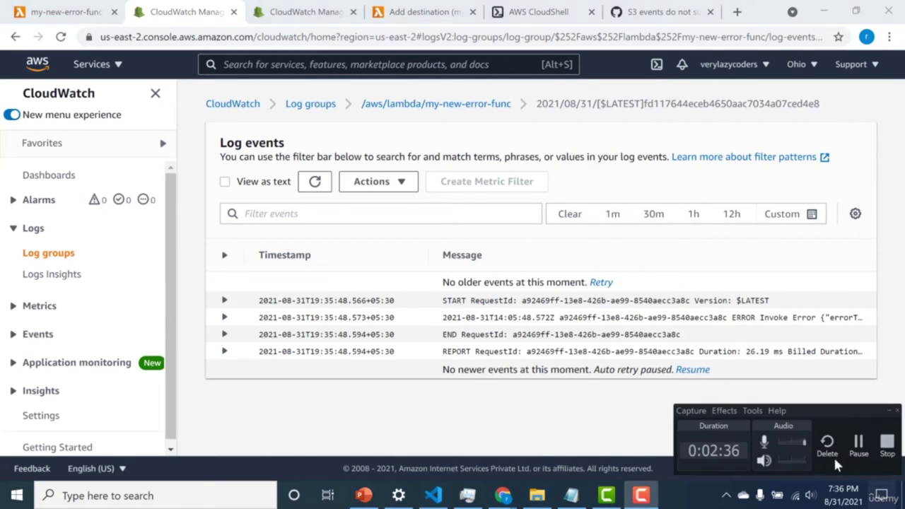
left_click(856, 456)
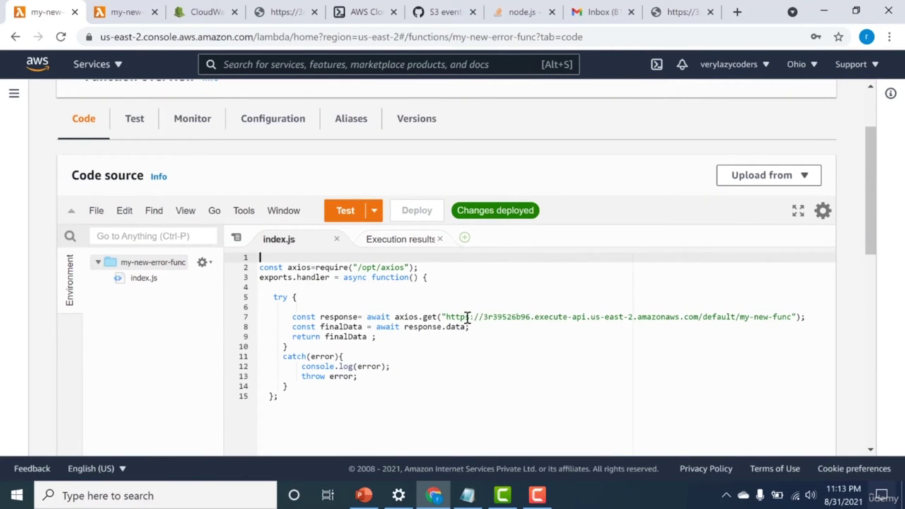
Examine the API URL called in my-new-error-func's index.js, run the function's test event and check the response.
left_click_drag(445, 320, 758, 317)
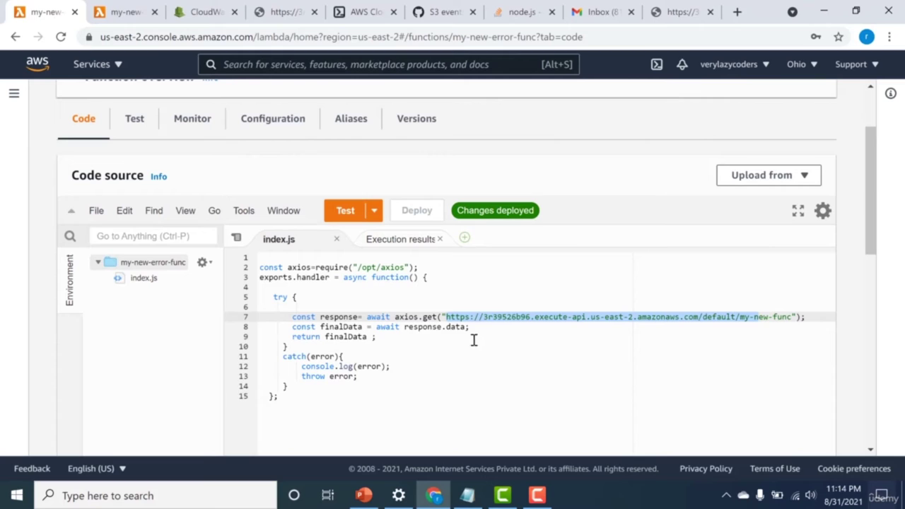
left_click(329, 213)
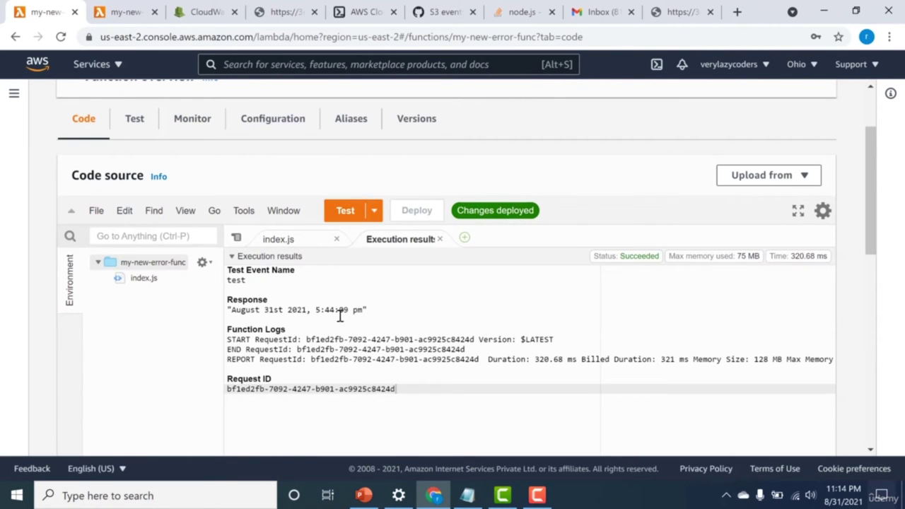
left_click(318, 317)
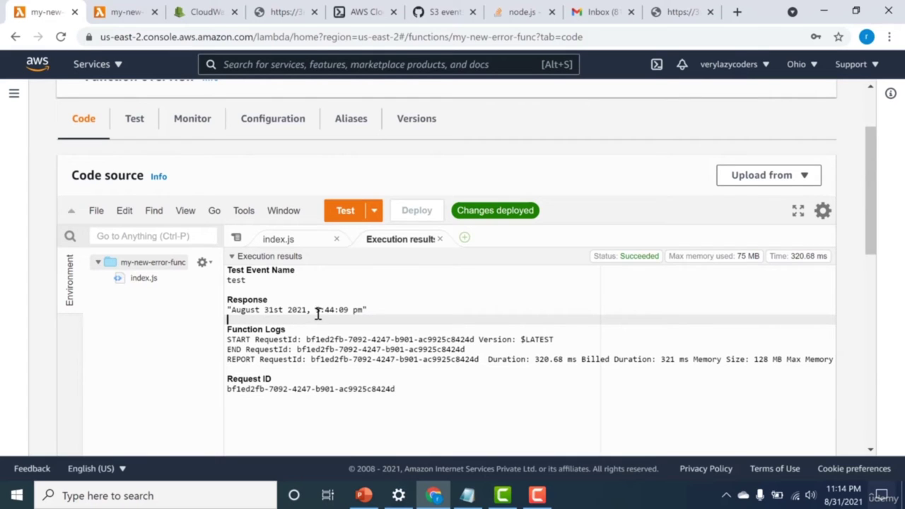
Open my-new-error-func's asynchronous invocation settings for editing and review the retry and dead-letter queue options.
left_click(281, 117)
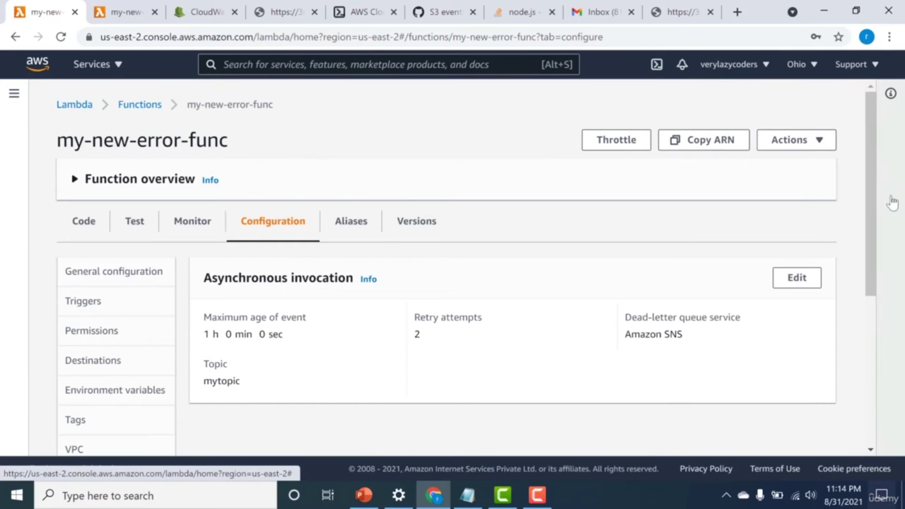
left_click(792, 281)
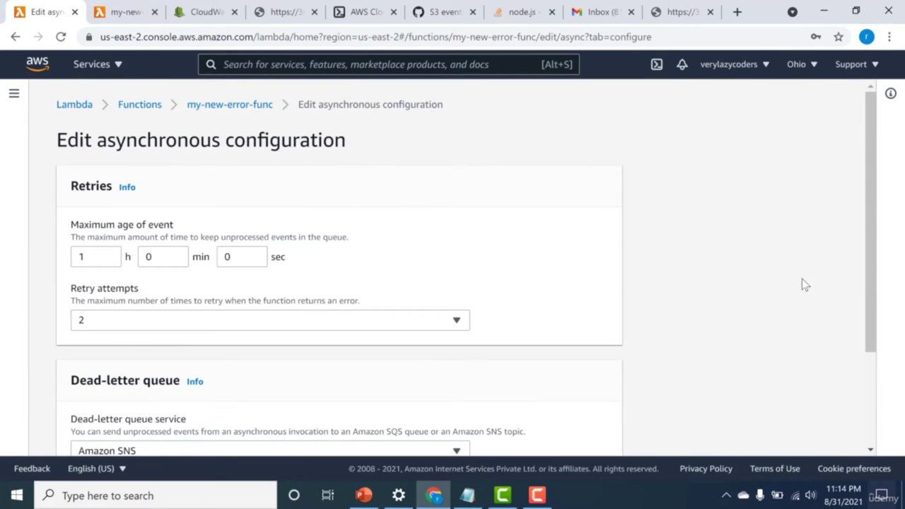
left_click_drag(868, 252, 868, 337)
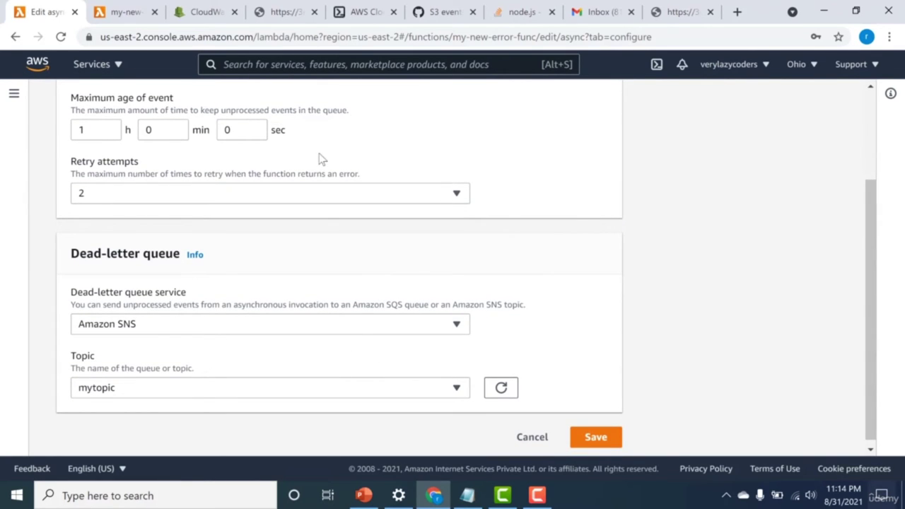
Find the SNS service in the other Lambda browser tab, open the topic mytopic and check its subscription's email endpoint.
left_click(149, 8)
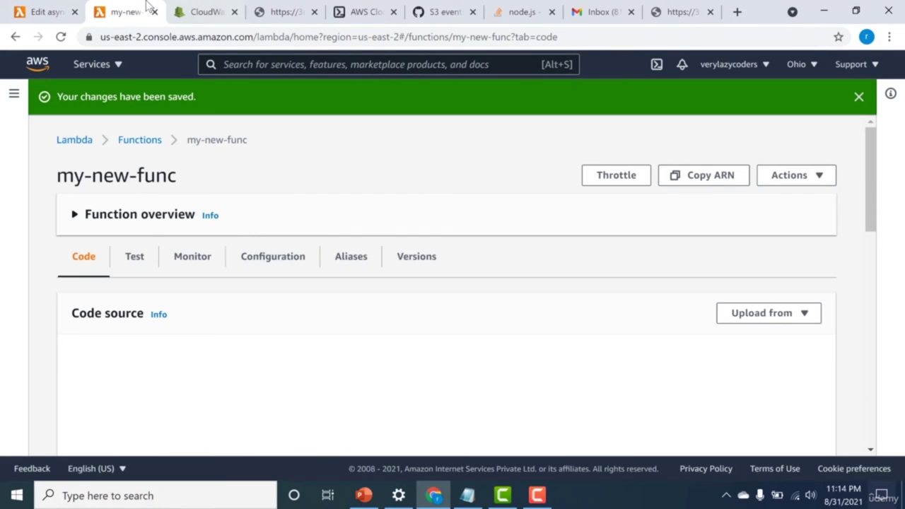
left_click(275, 64)
type("sns")
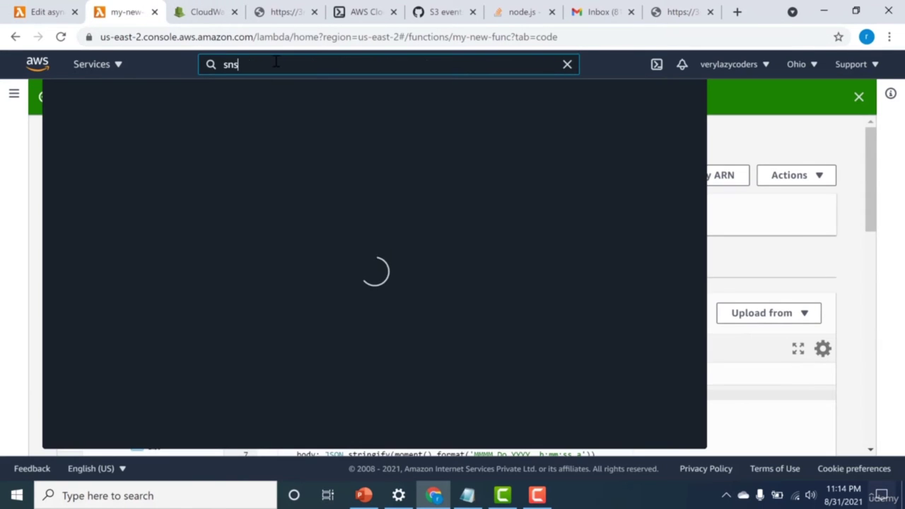
left_click(263, 177)
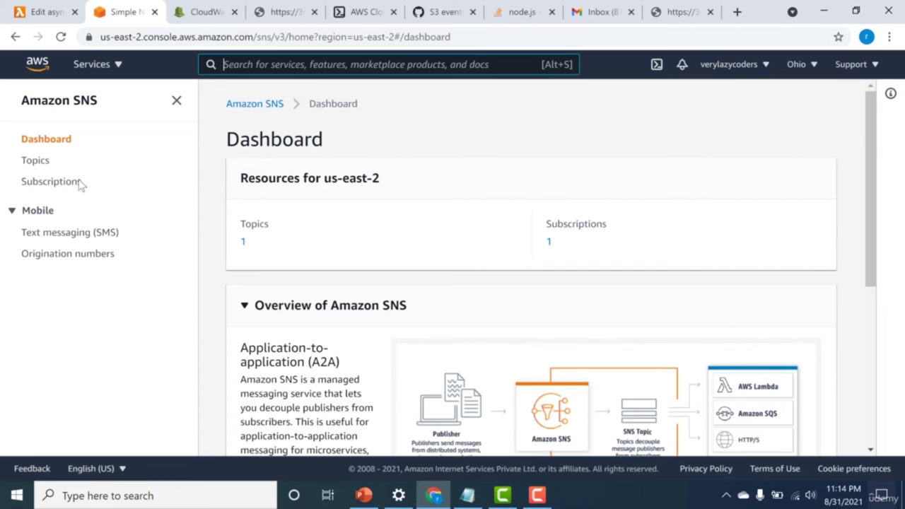
left_click(28, 163)
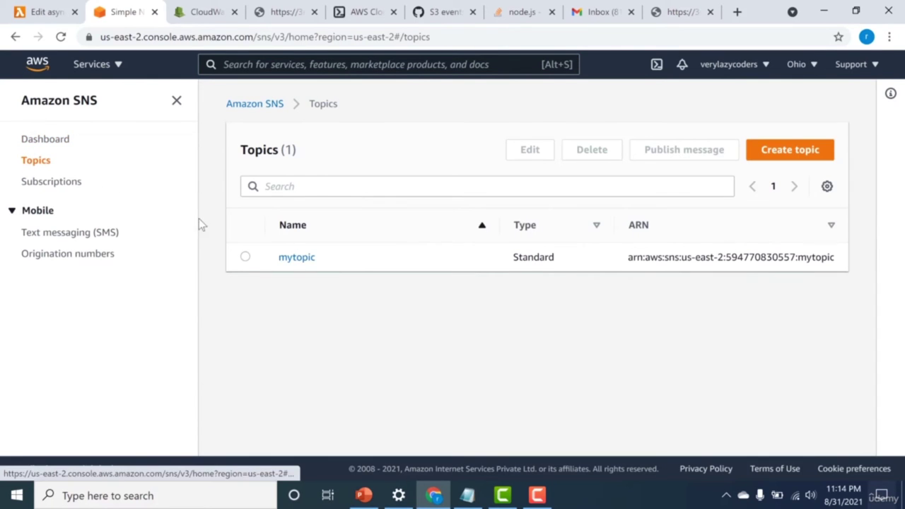
left_click(297, 259)
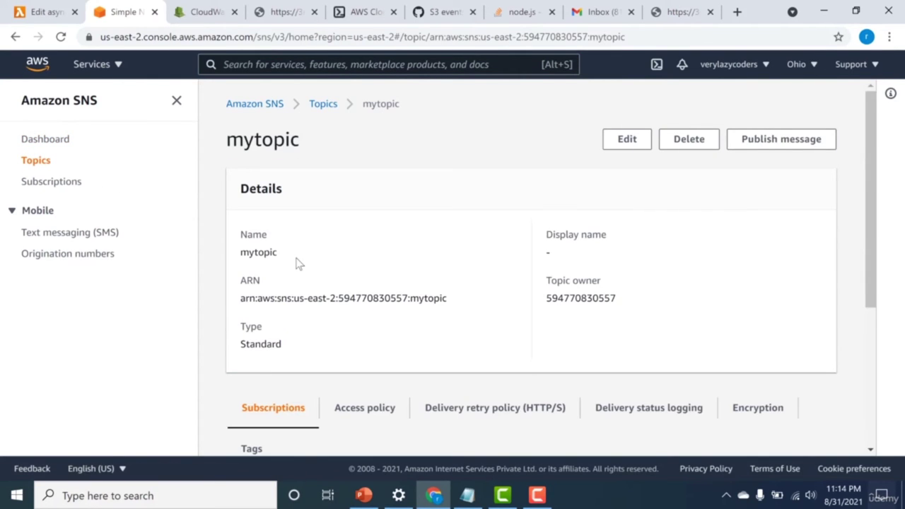
scroll(297, 263, "down", 3)
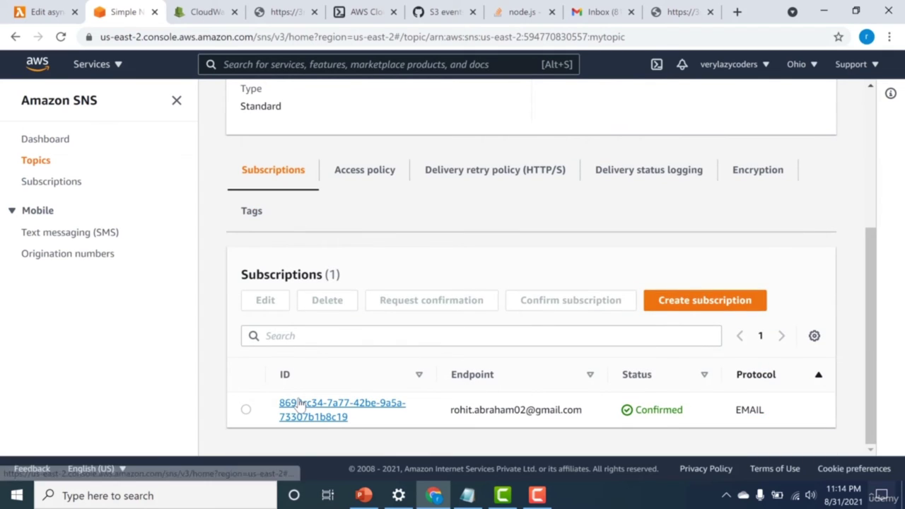
left_click_drag(461, 410, 585, 413)
left_click(581, 410)
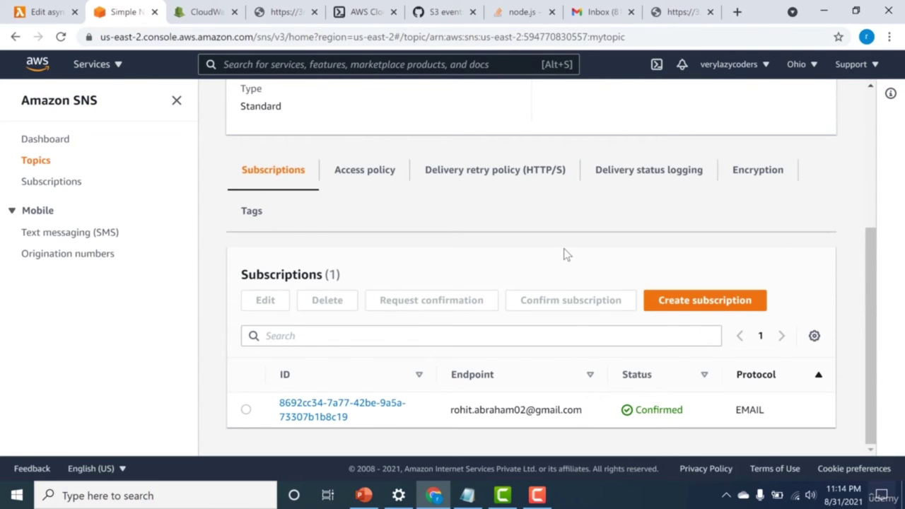
left_click_drag(450, 410, 599, 407)
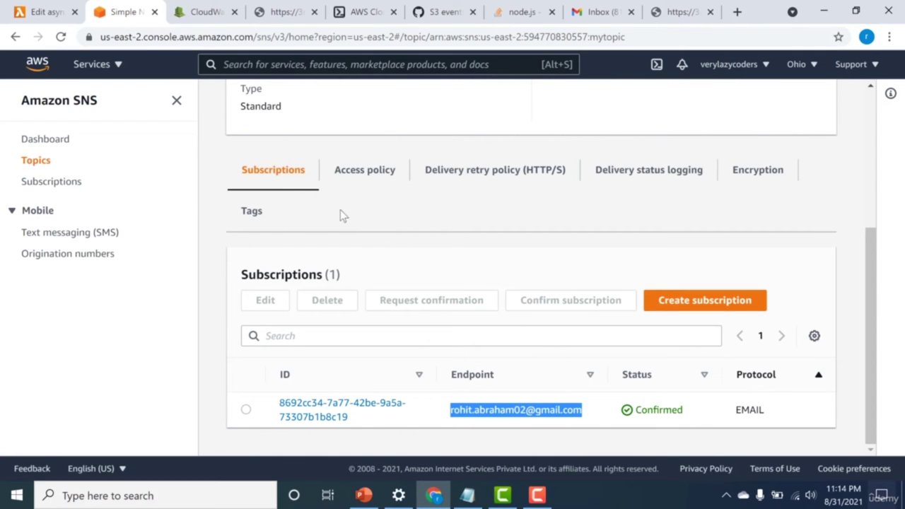
Leave my-new-error-func's asynchronous configuration without saving and review the API URL requested by axios in index.js.
left_click(44, 17)
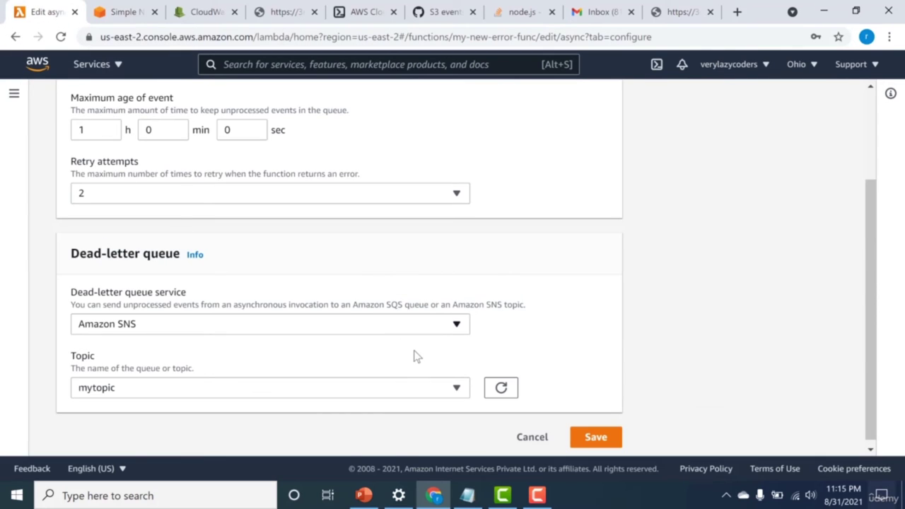
left_click(531, 437)
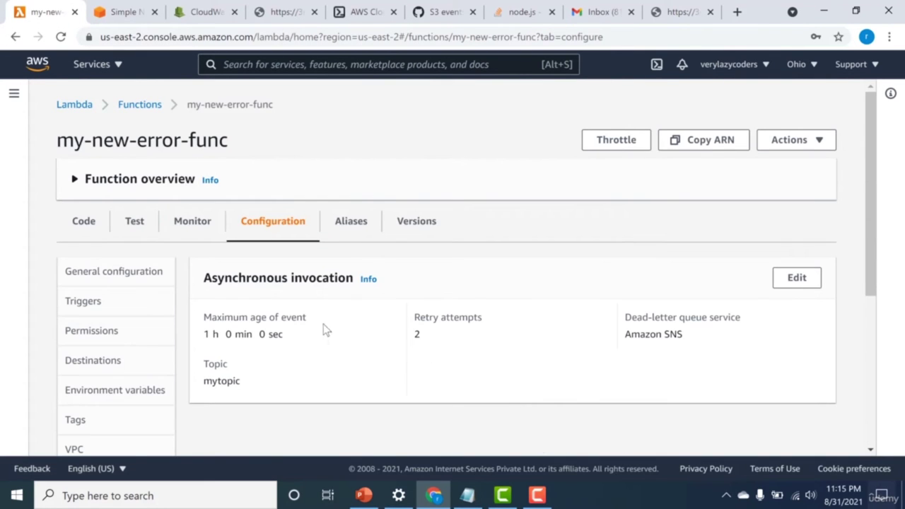
left_click(84, 221)
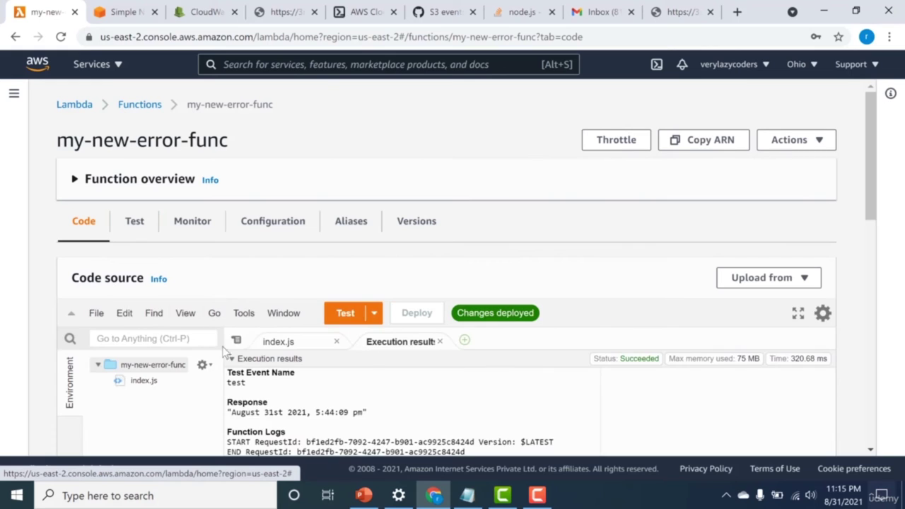
left_click(282, 345)
left_click_drag(447, 417, 563, 404)
left_click(563, 404)
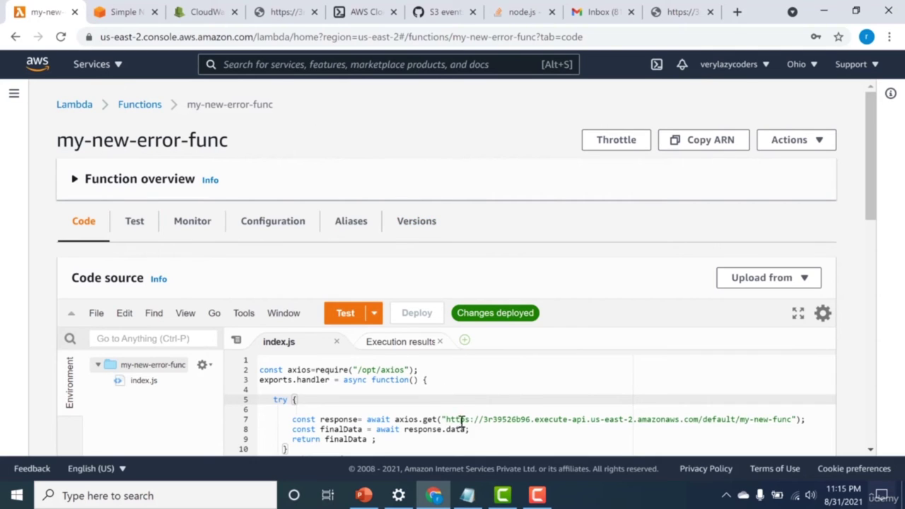
left_click_drag(471, 419, 744, 419)
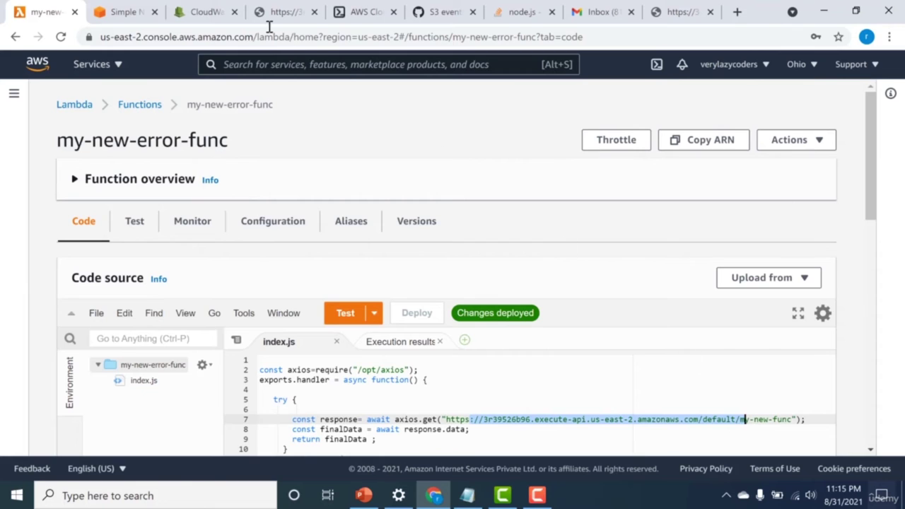
Open my-new-func from the functions list in a new browser tab, expand its overview and throttle the function.
right_click(152, 106)
left_click(162, 115)
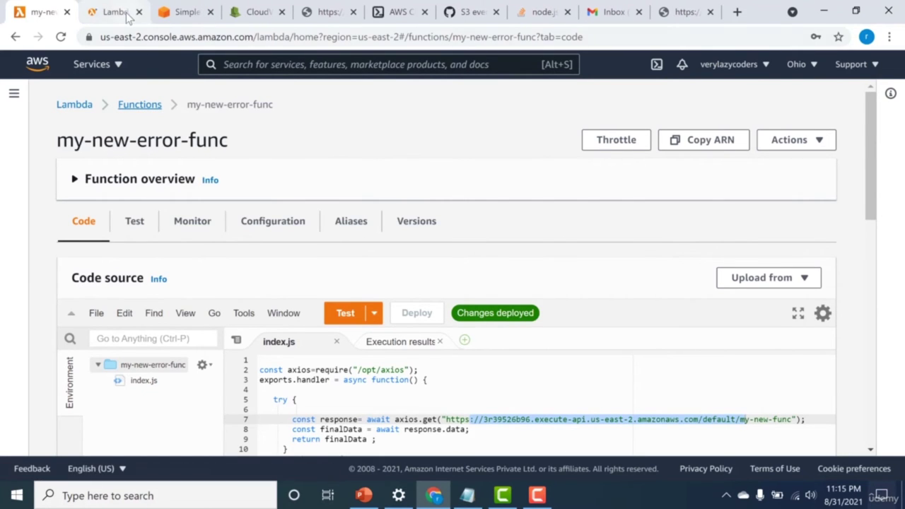
left_click(127, 16)
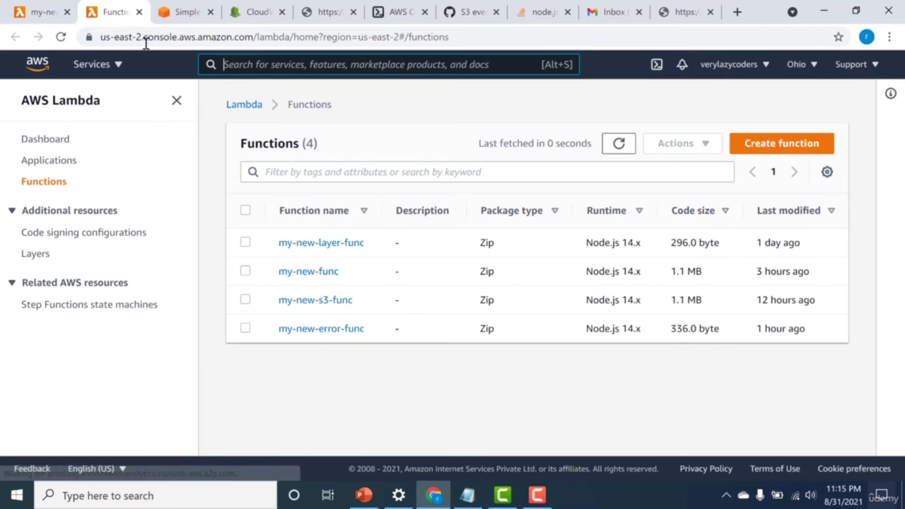
left_click(298, 273)
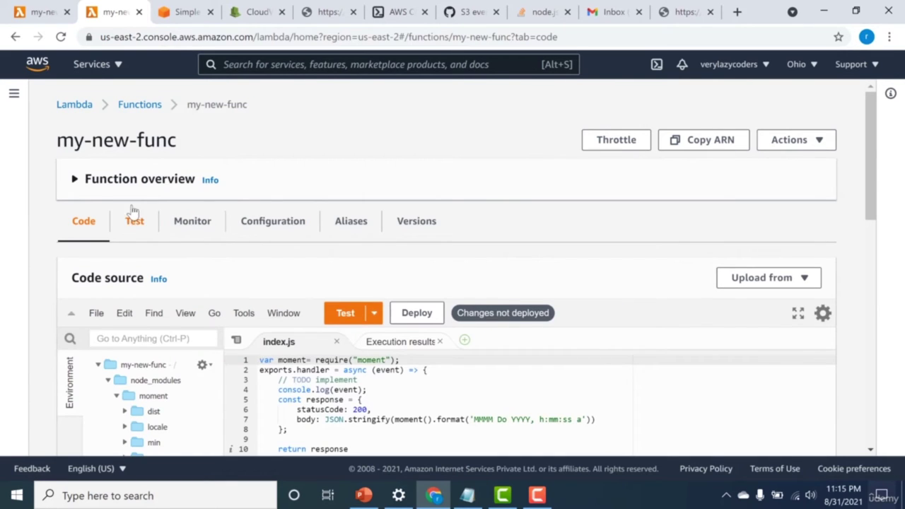
left_click(75, 193)
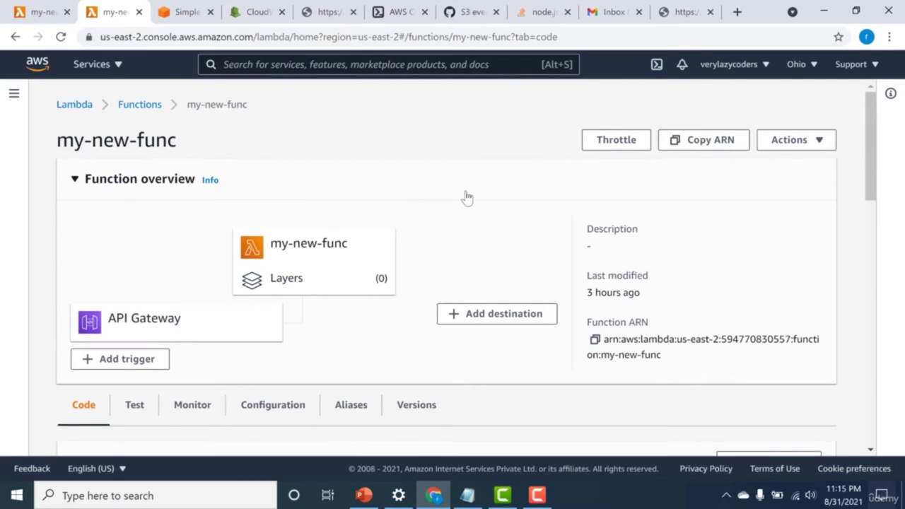
left_click(607, 148)
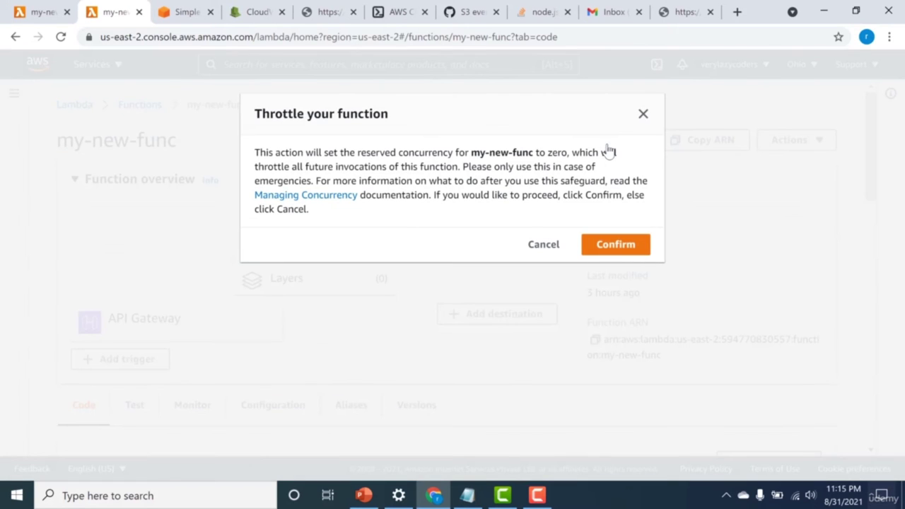
left_click(608, 251)
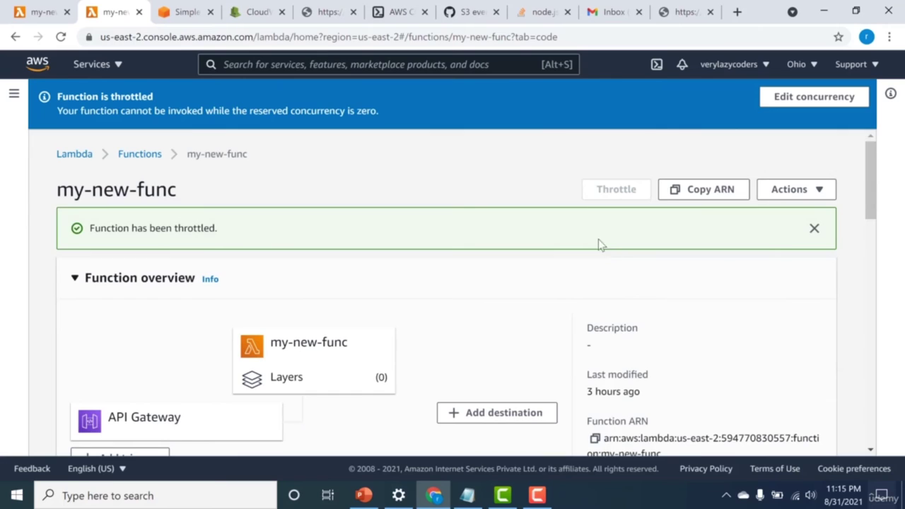
Return to my-new-error-func, run its test event again and examine the error message and trace in the execution results.
left_click(43, 12)
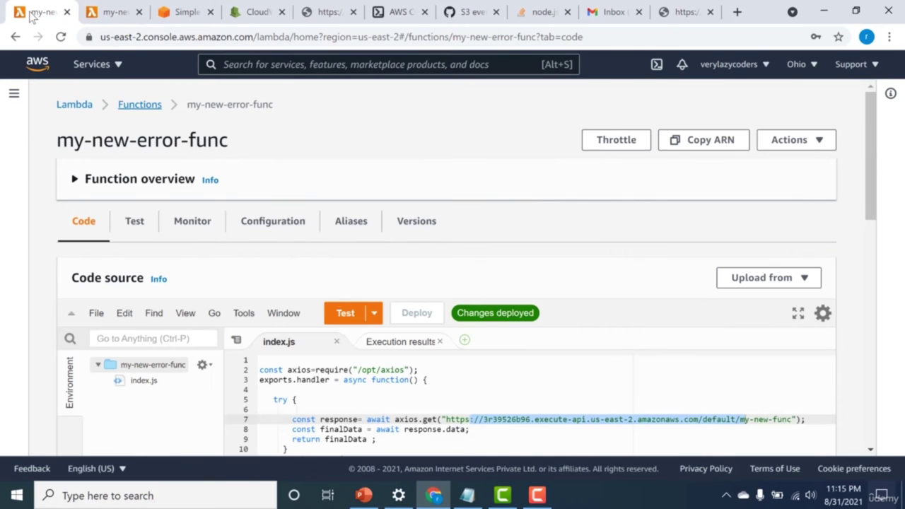
left_click(346, 320)
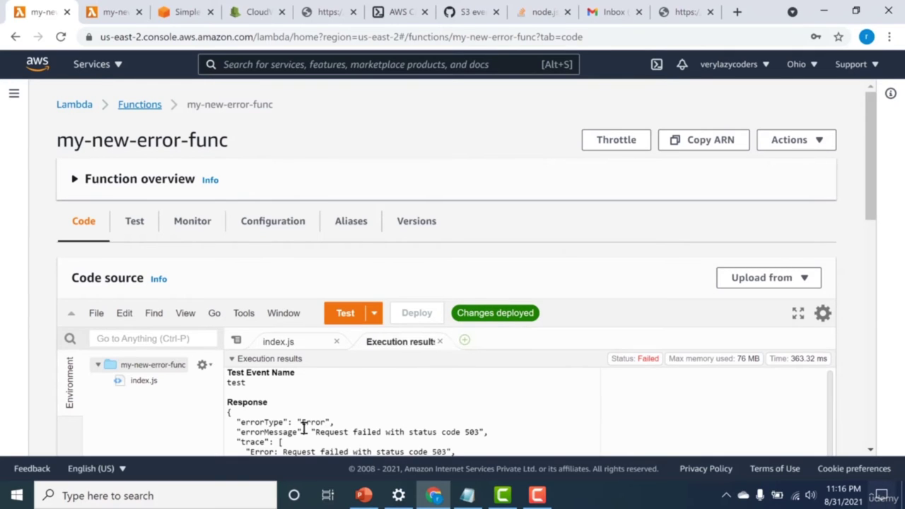
left_click_drag(304, 428, 315, 429)
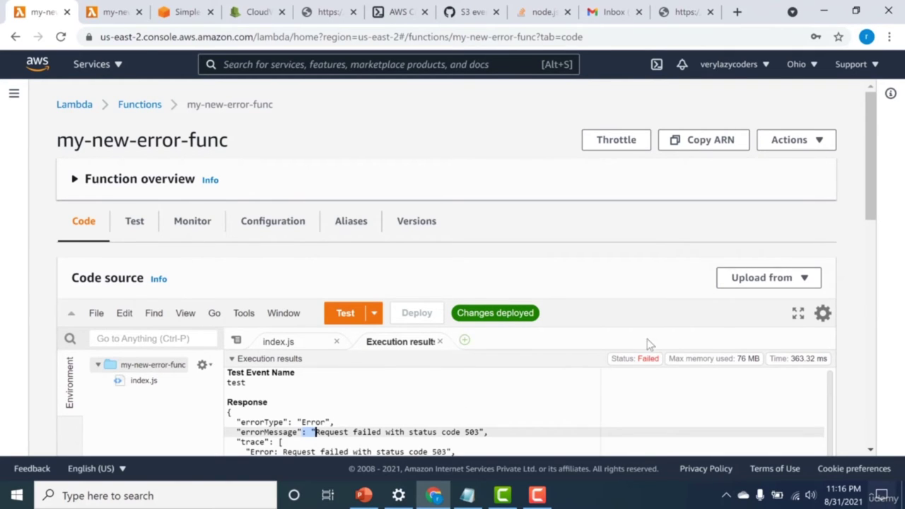
scroll(873, 205, "down", 2)
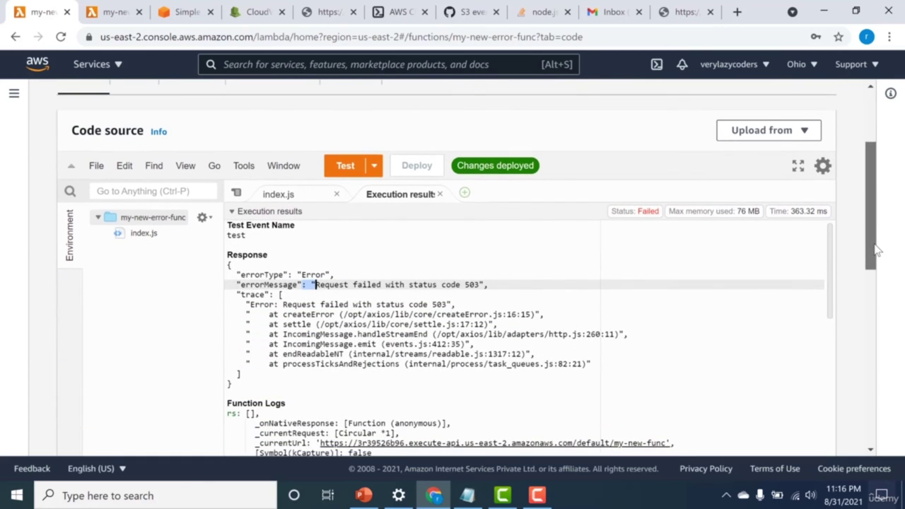
left_click_drag(875, 249, 873, 200)
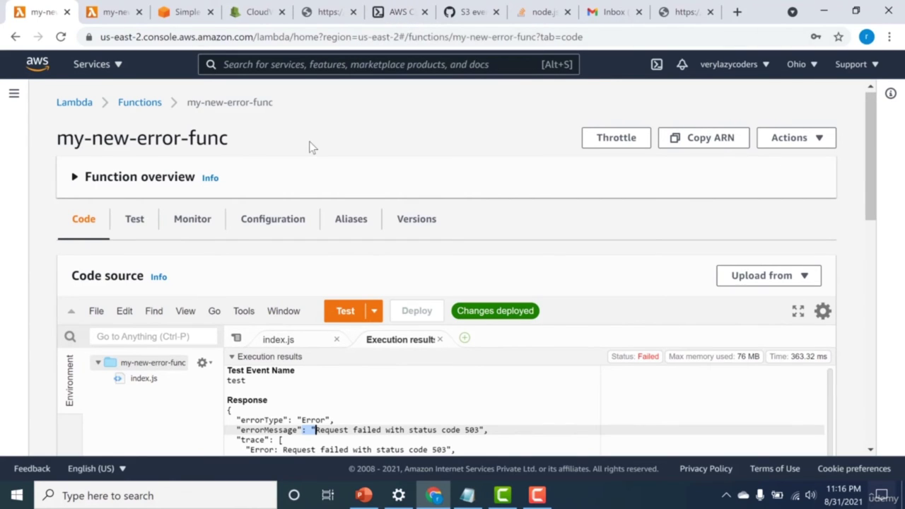
Copy the my-new-error-func invoke command with invocation type Event from the Notepad notes and run it in AWS CloudShell.
left_click(401, 11)
left_click(240, 303)
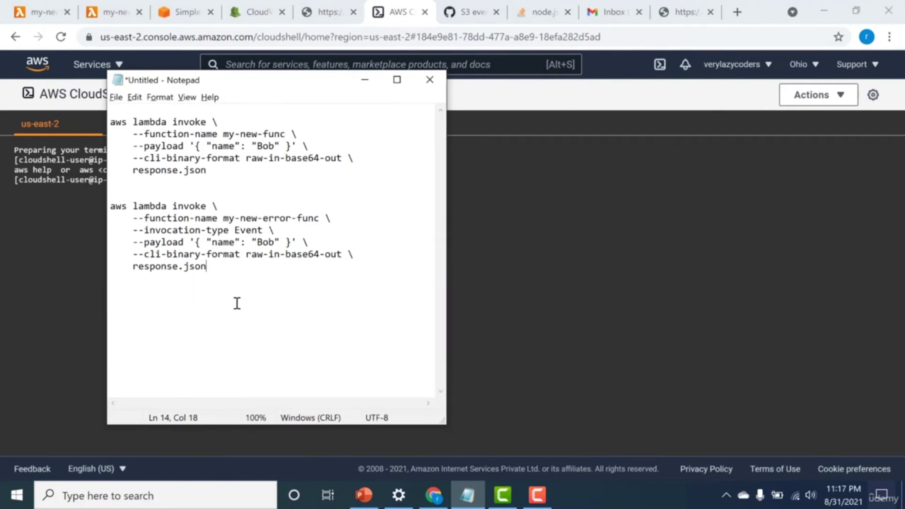
left_click_drag(225, 286, 111, 203)
key("ctrl+c")
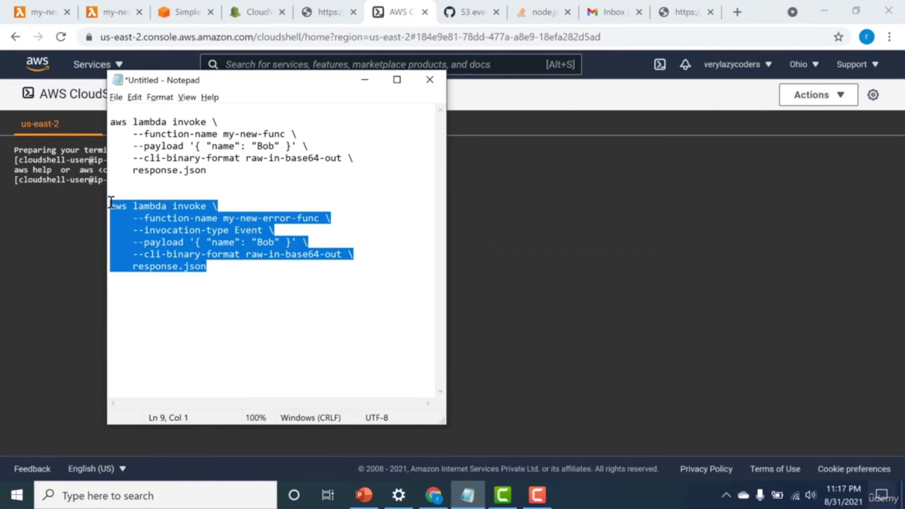
left_click(77, 238)
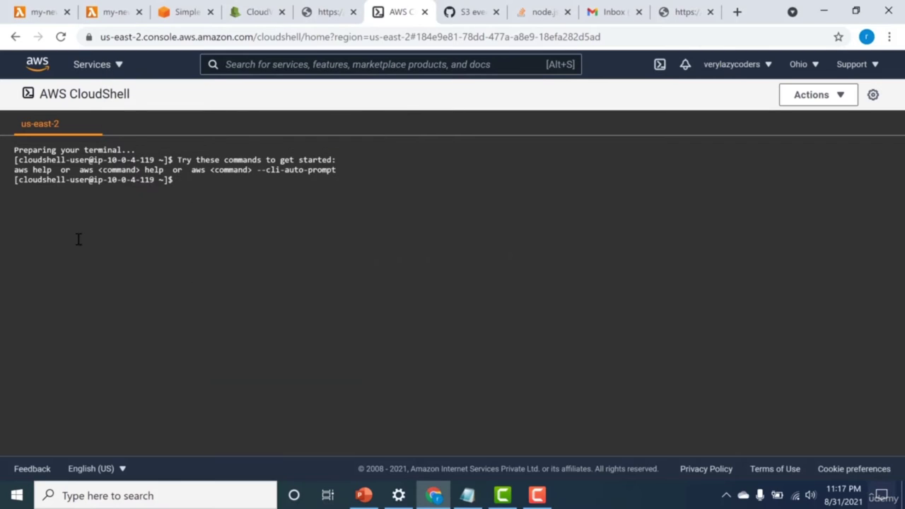
key("ctrl+v")
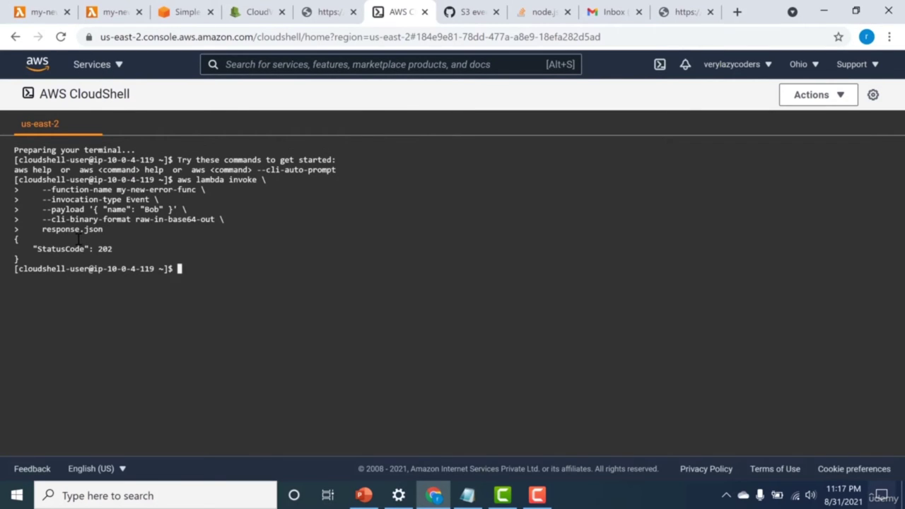
Open the newest log stream of /aws/lambda/my-new-error-func in CloudWatch, resume auto-retry and check the logged retry attempts.
left_click(246, 10)
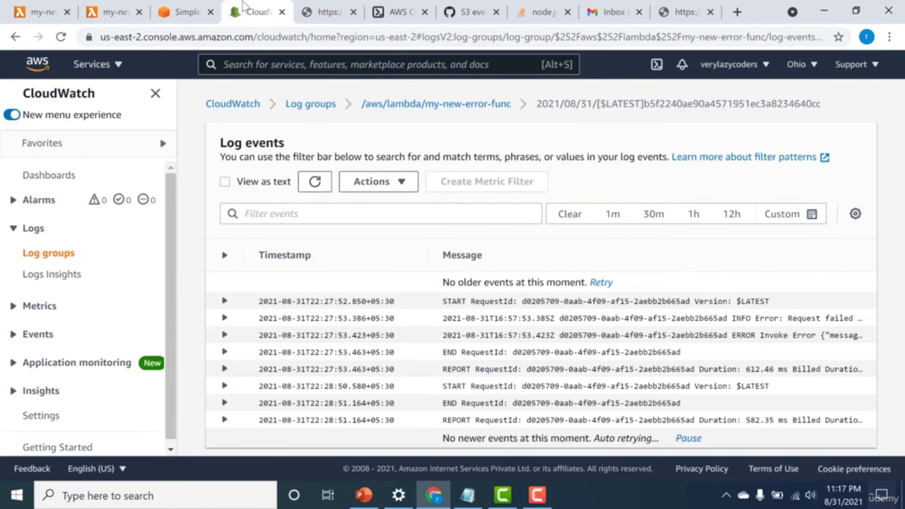
left_click(365, 105)
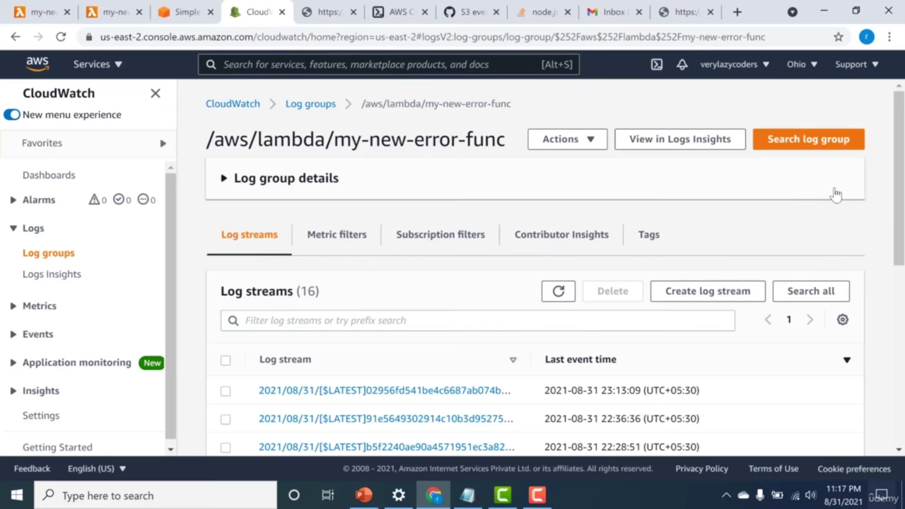
key("alt+Left")
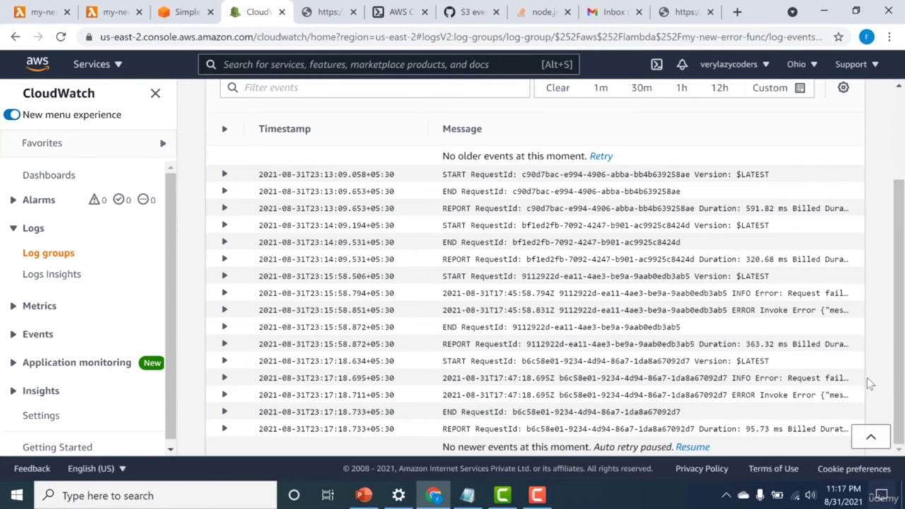
left_click(692, 447)
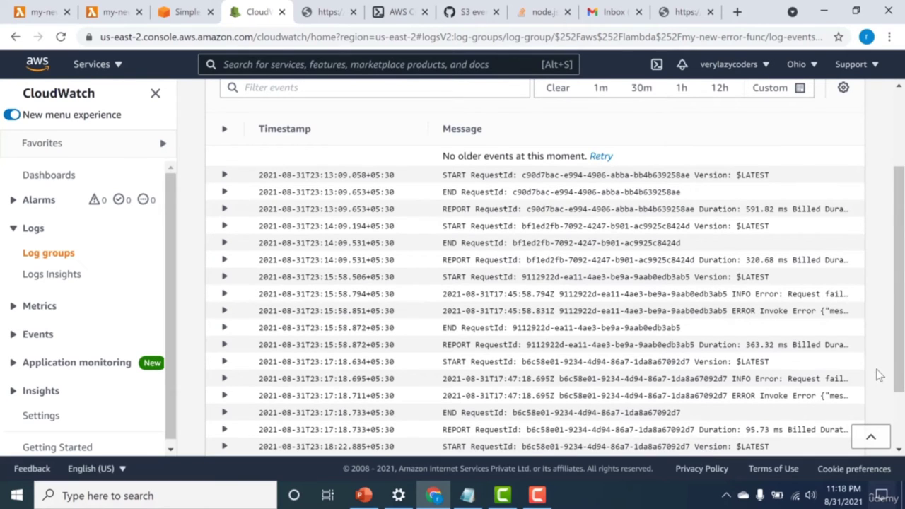
scroll(899, 420, "down", 1)
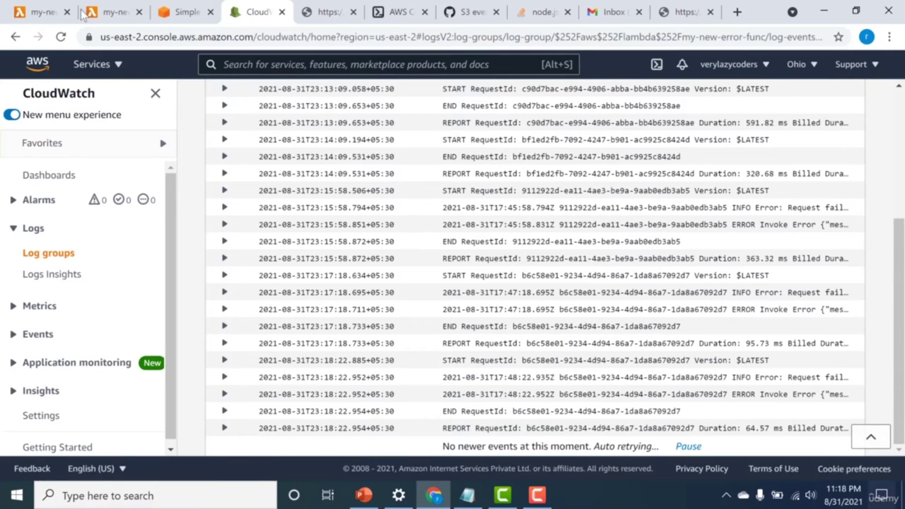
Lift the throttle on my-new-func by setting its concurrency to use unreserved account concurrency, and save.
left_click(127, 17)
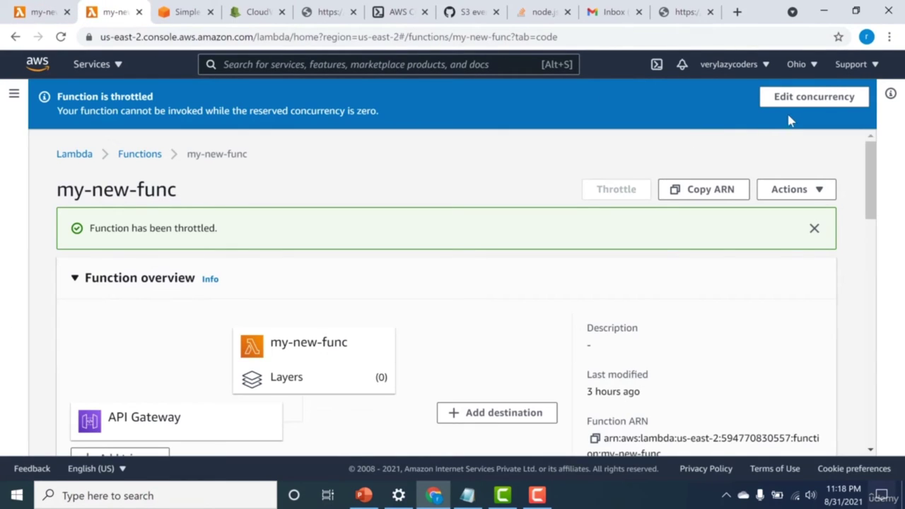
left_click(834, 99)
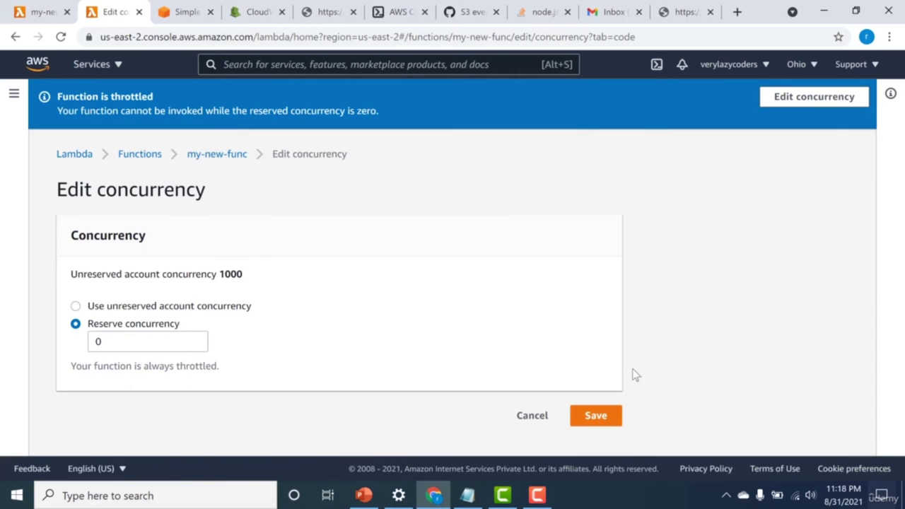
left_click(192, 309)
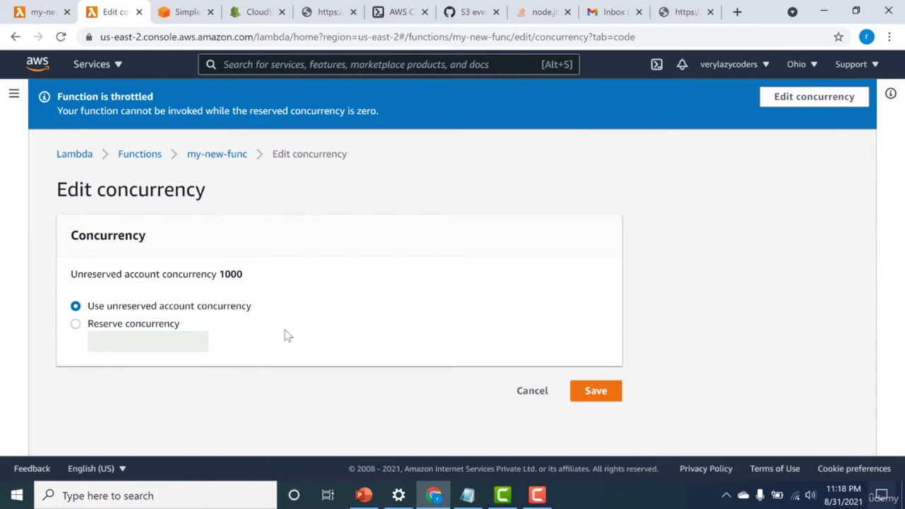
left_click(582, 398)
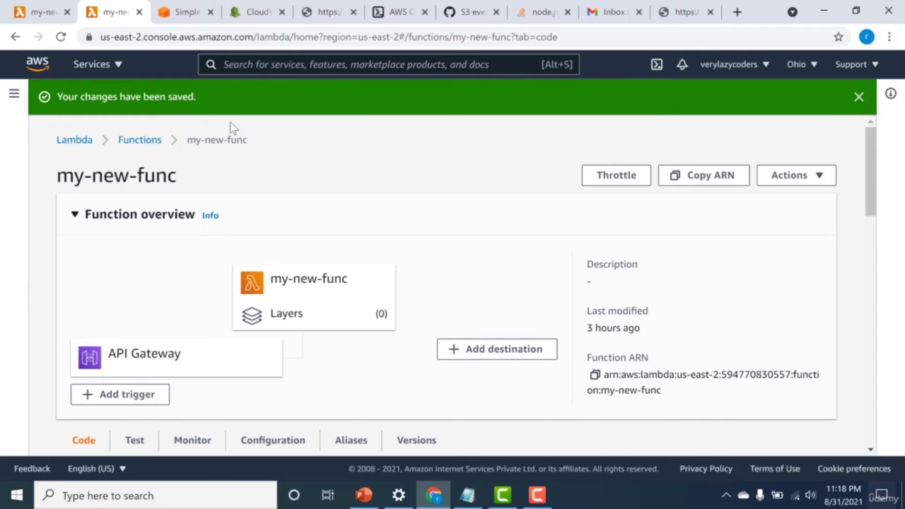
Read the AWS Notification Message emails in Gmail, including the latest one's trimmed content, and switch to the dead-letter queue diagram in PowerPoint.
left_click(227, 22)
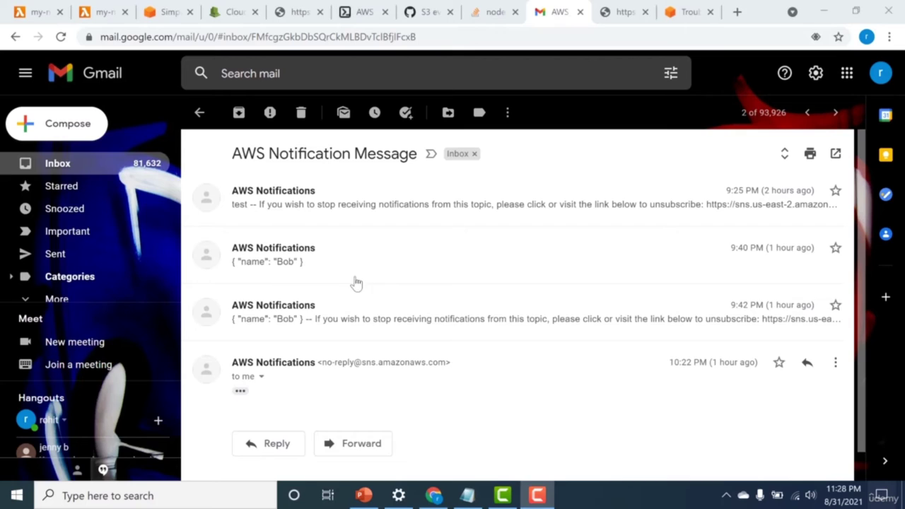
left_click(338, 266)
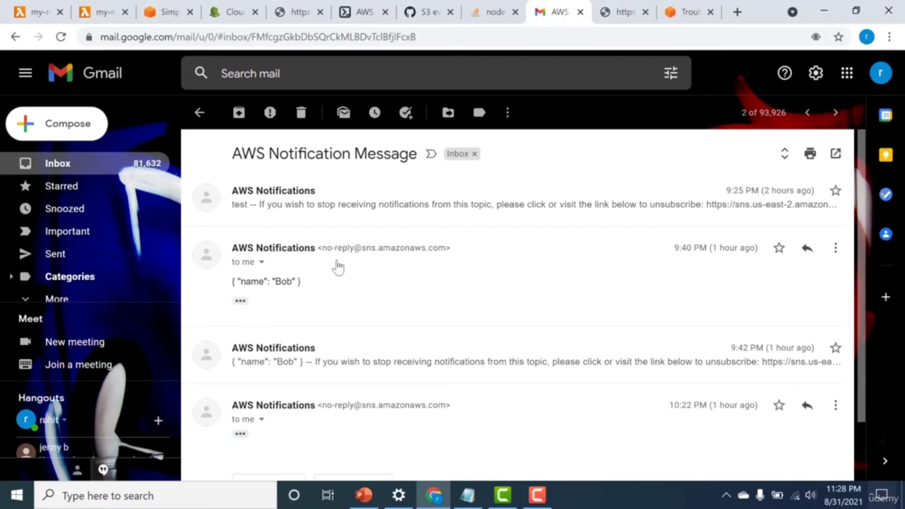
left_click(338, 266)
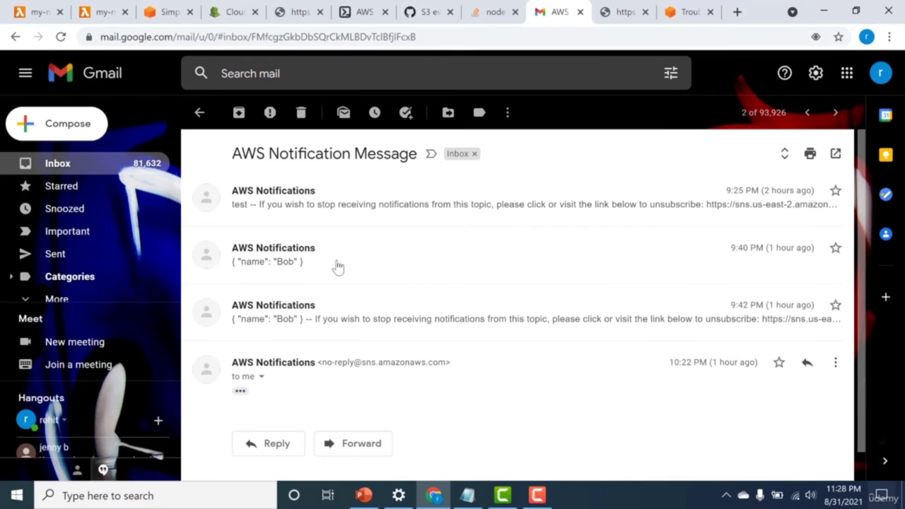
left_click(240, 392)
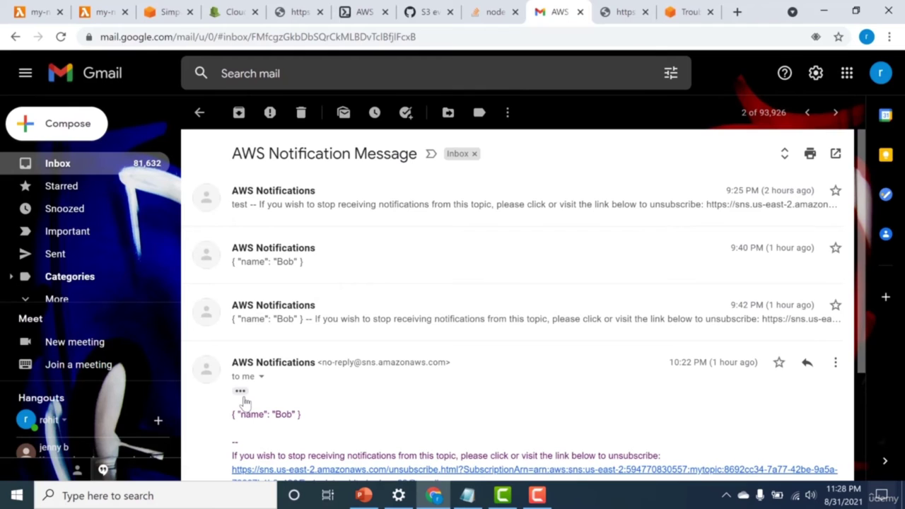
left_click(243, 396)
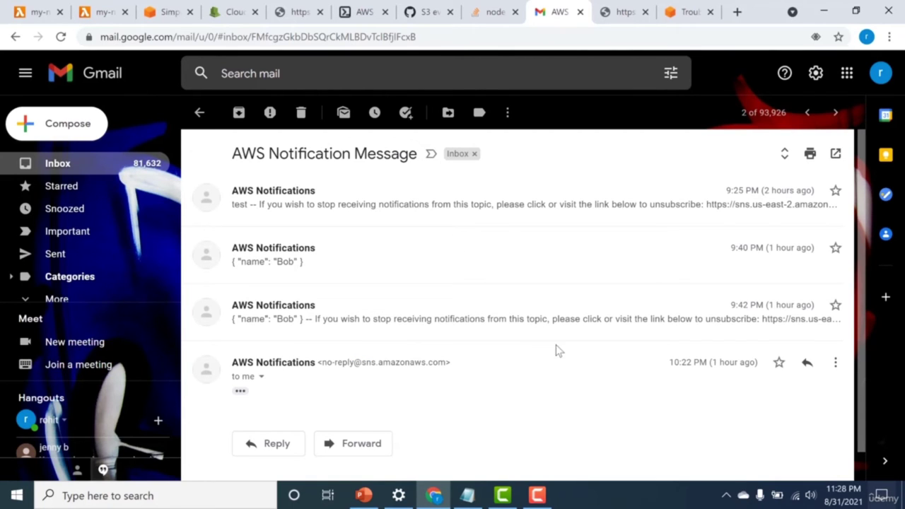
left_click(365, 495)
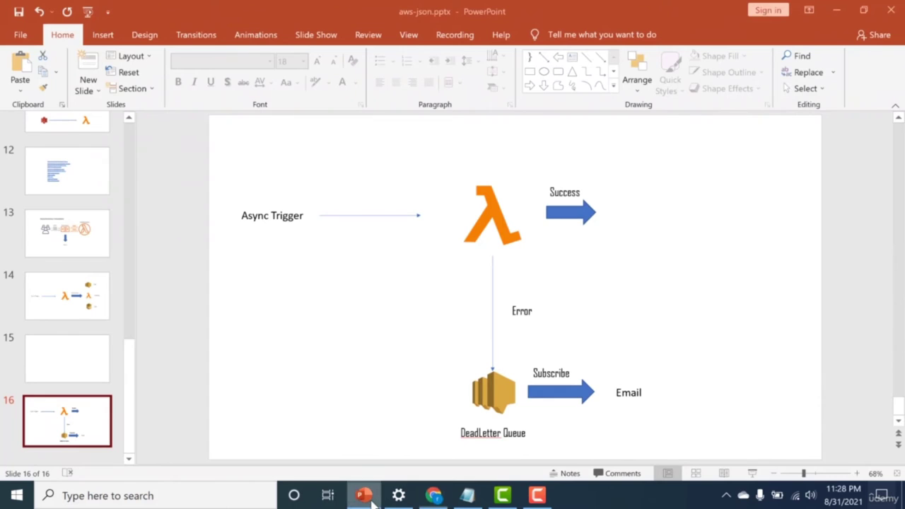
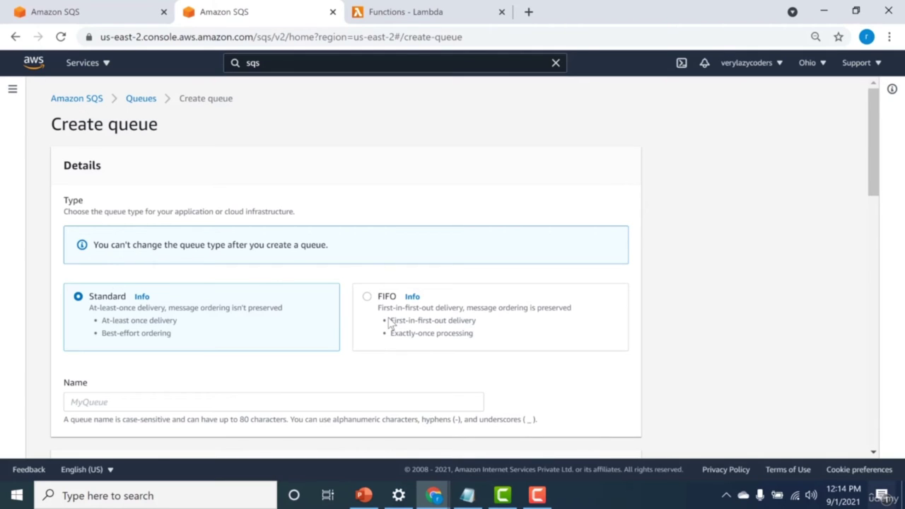
Create a standard SQS queue named myQueue, leaving the other settings at their defaults.
left_click_drag(876, 186, 877, 226)
left_click(431, 245)
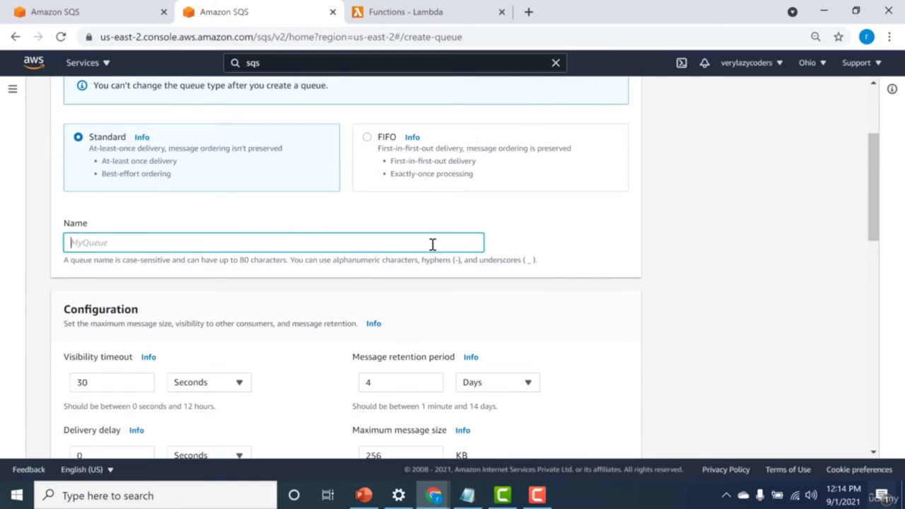
type("my")
left_click_drag(870, 202, 851, 419)
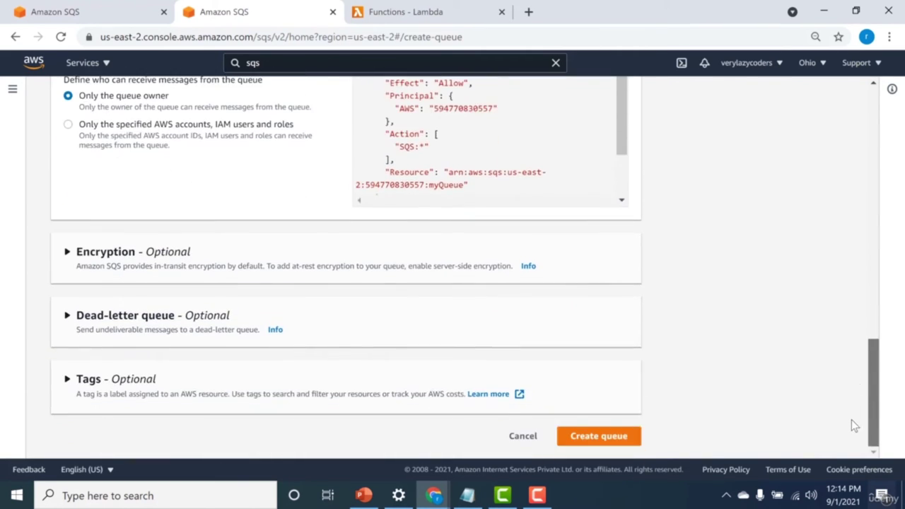
left_click(578, 437)
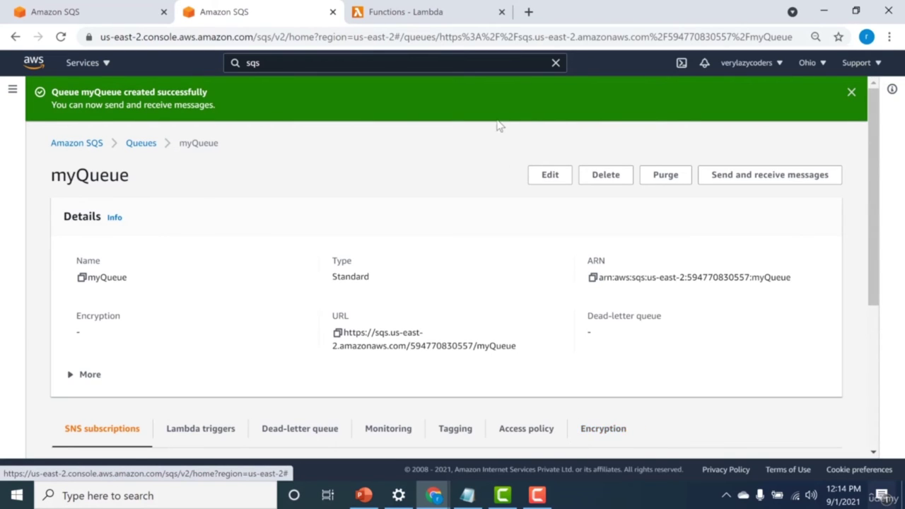
Create a Lambda function from scratch named my-queue-function, keeping the default runtime and permissions.
left_click(443, 10)
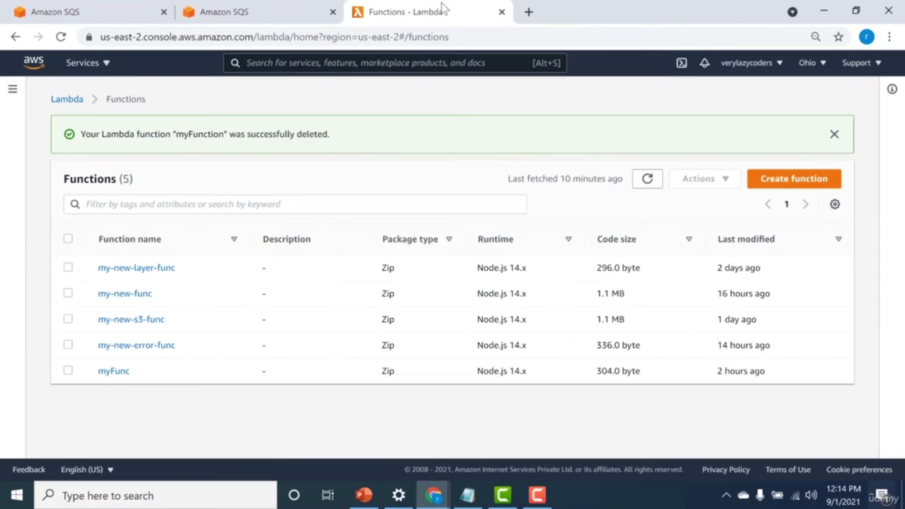
left_click(800, 181)
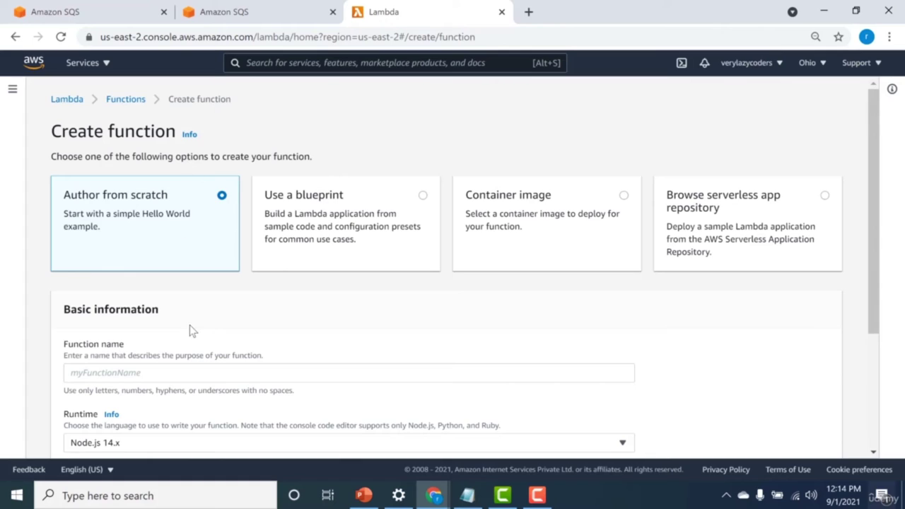
left_click(186, 379)
type("my-queue-")
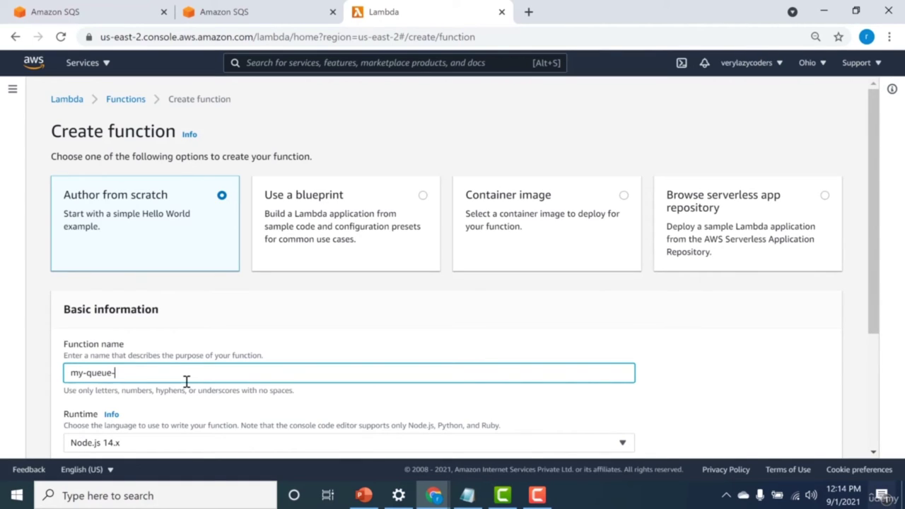
type("function")
scroll(868, 431, "down", 3)
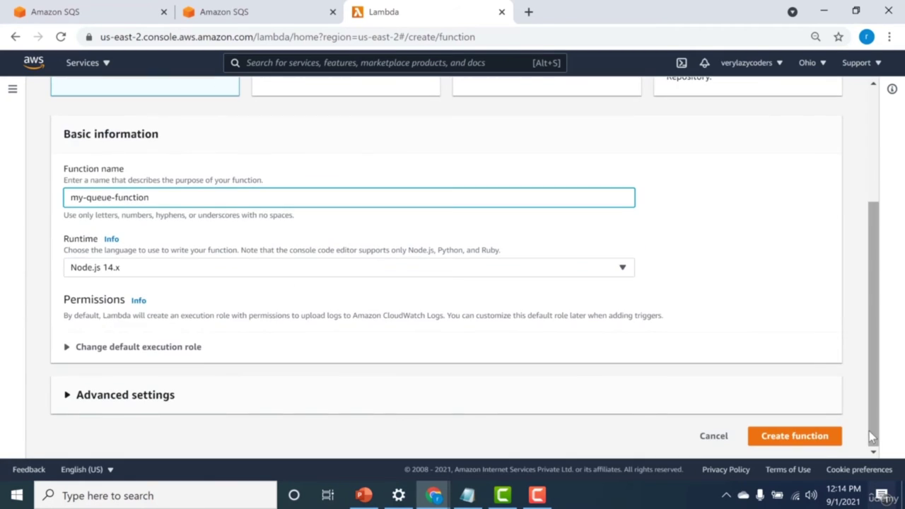
left_click(822, 443)
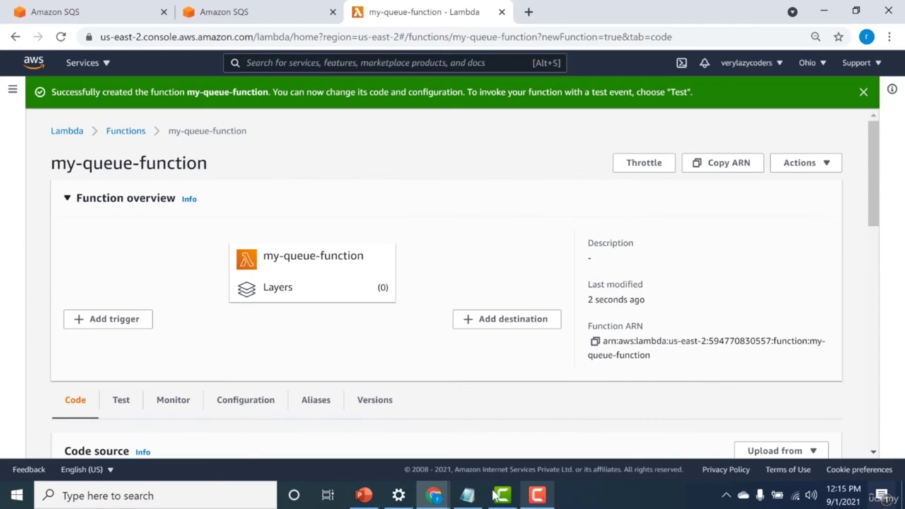
Start a new SQS trigger for my-queue-function with myQueue as its source queue.
left_click(106, 319)
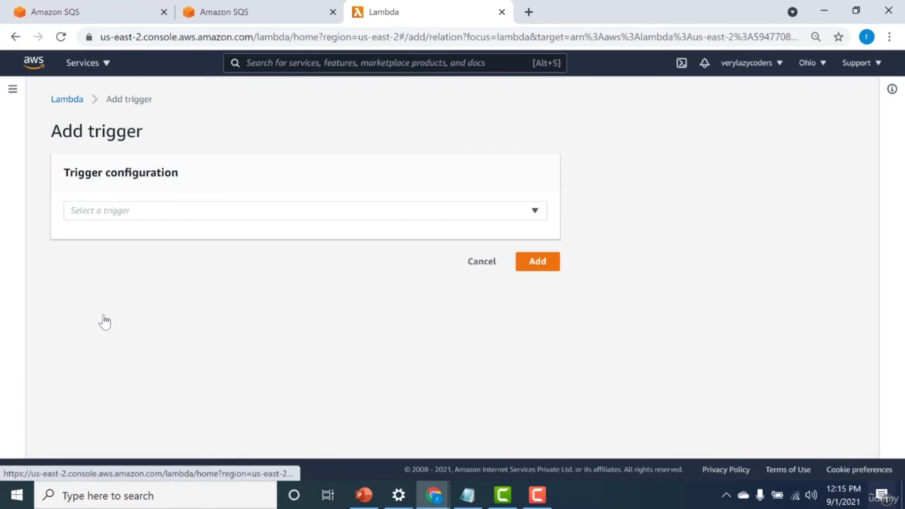
left_click(159, 213)
type("sqs")
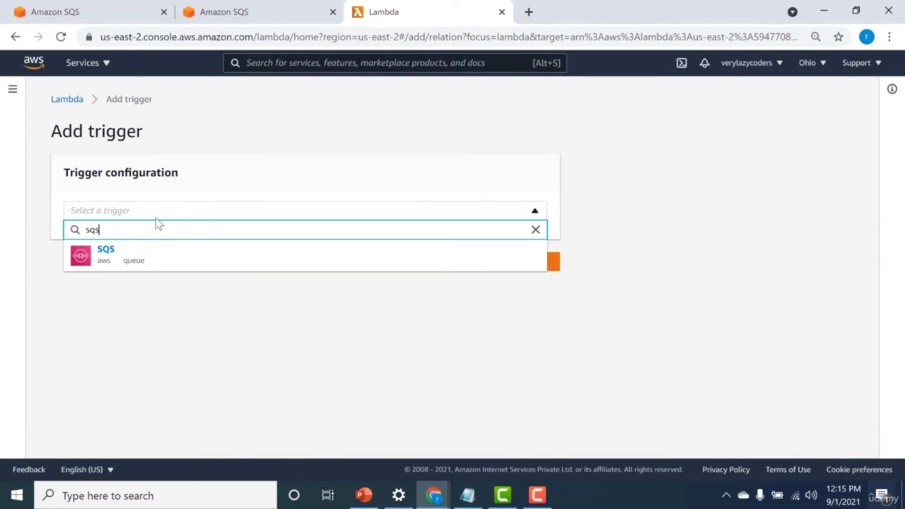
left_click(141, 259)
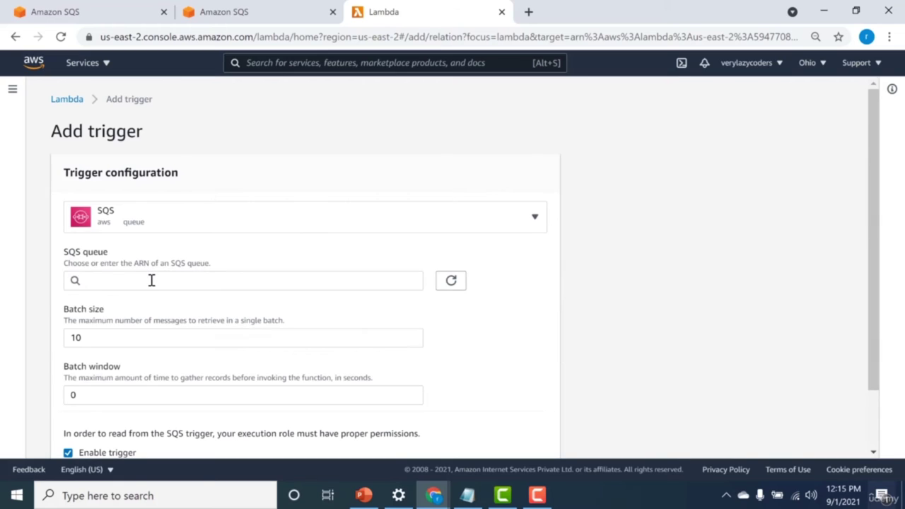
left_click(151, 281)
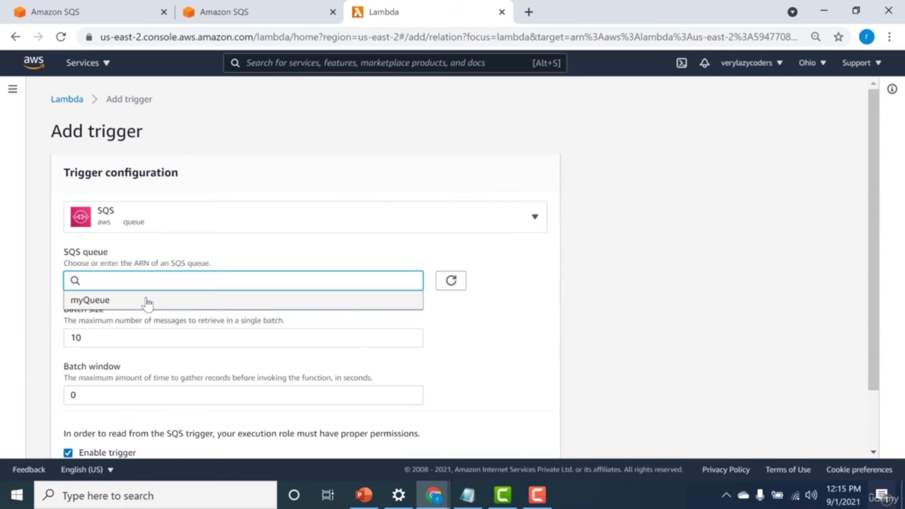
left_click(147, 303)
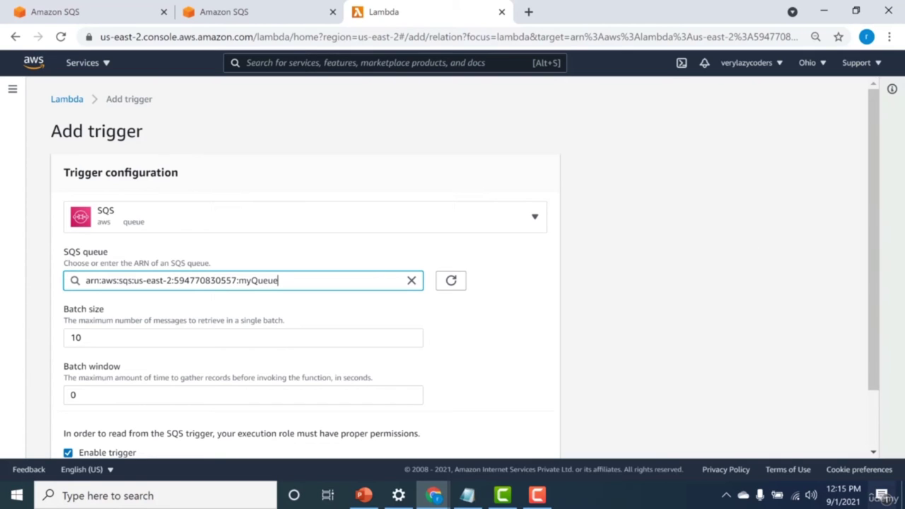
left_click_drag(876, 293, 879, 318)
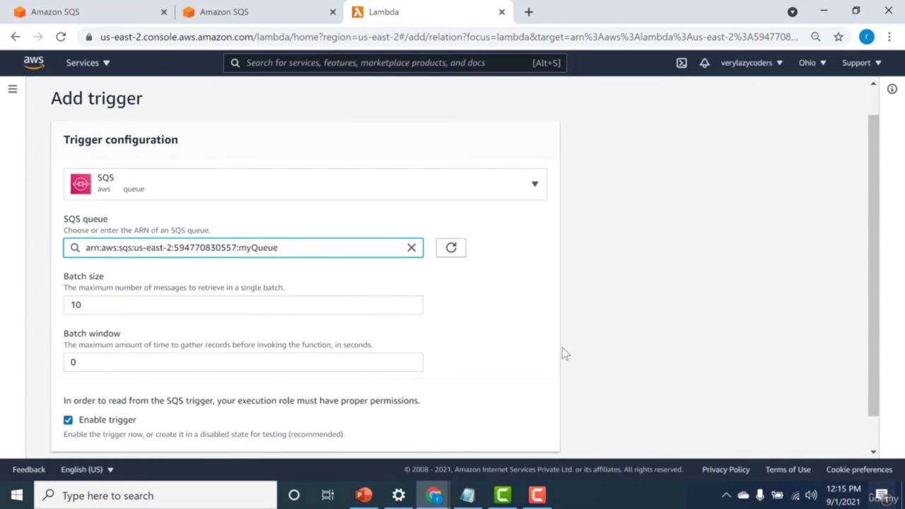
Try to add the myQueue trigger with batch size 10, batch window 0 and the trigger enabled, and leave the trigger form.
left_click(141, 310)
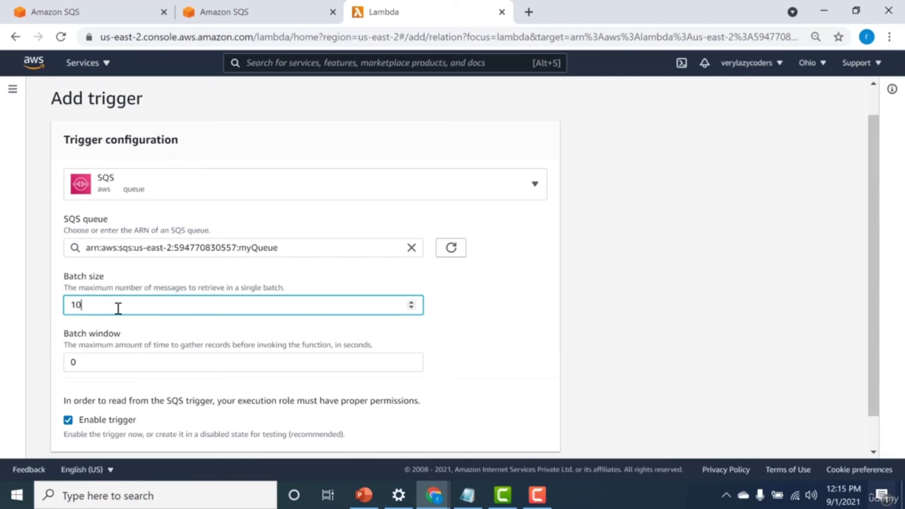
left_click(55, 322)
left_click(87, 311)
left_click(119, 362)
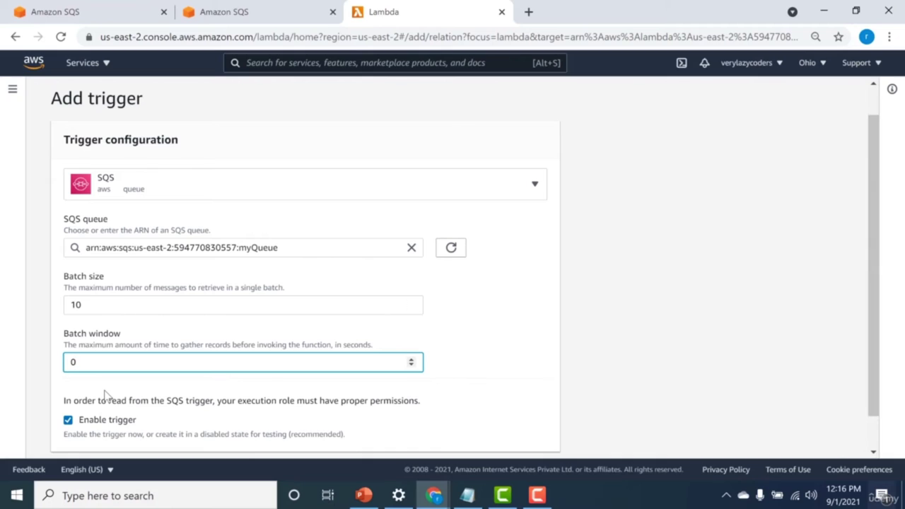
left_click(68, 420)
left_click(68, 421)
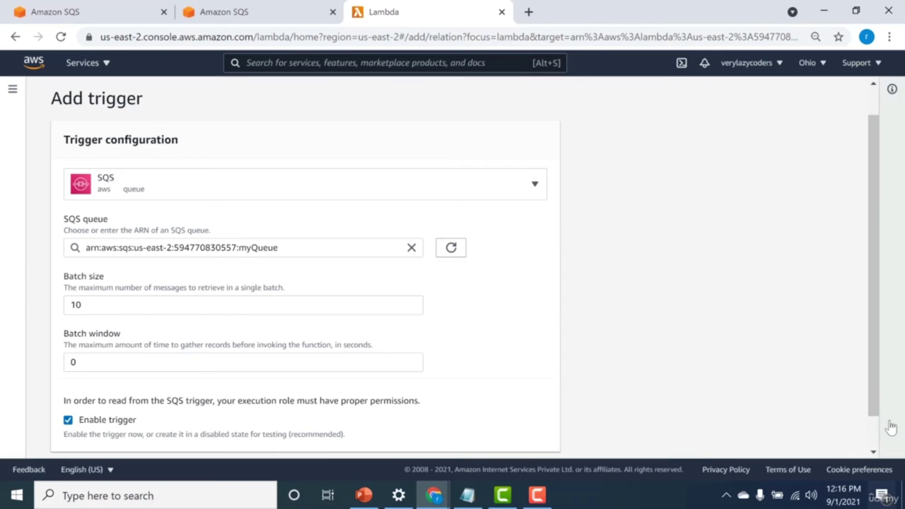
scroll(873, 431, "down", 2)
left_click(536, 437)
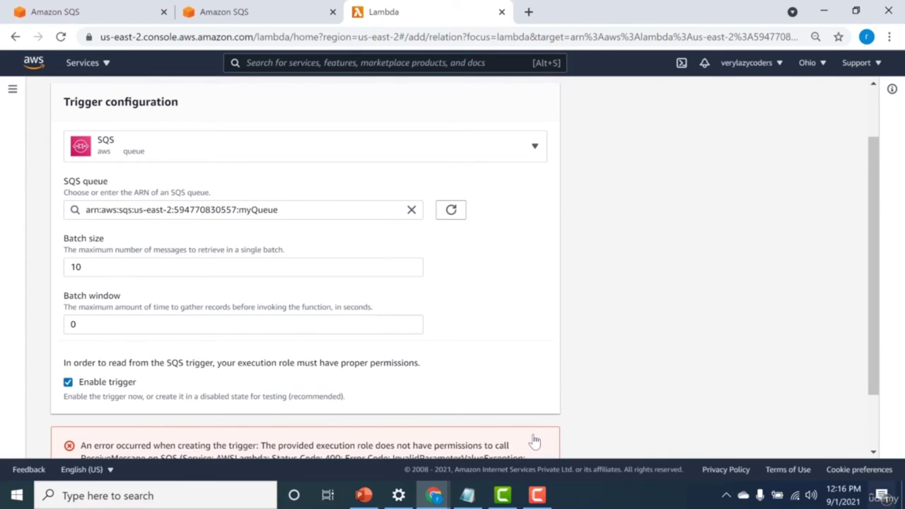
left_click_drag(877, 314, 879, 347)
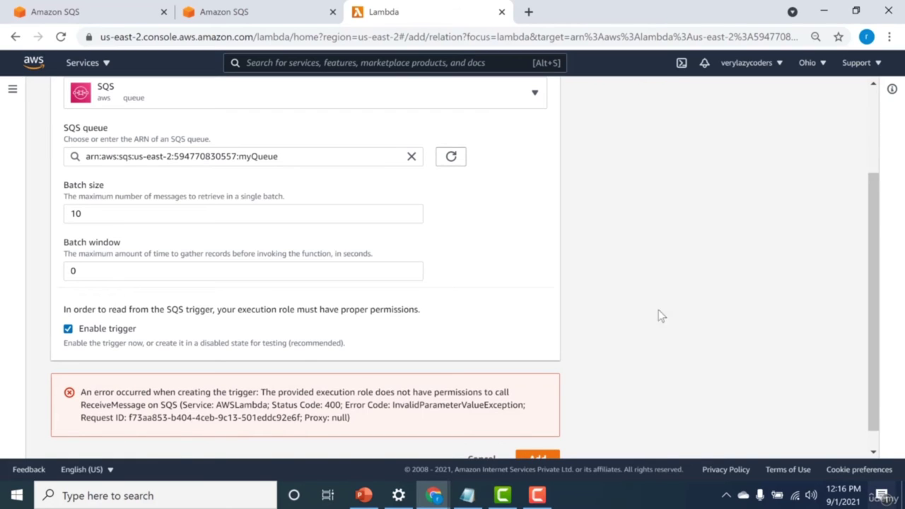
left_click_drag(876, 280, 872, 317)
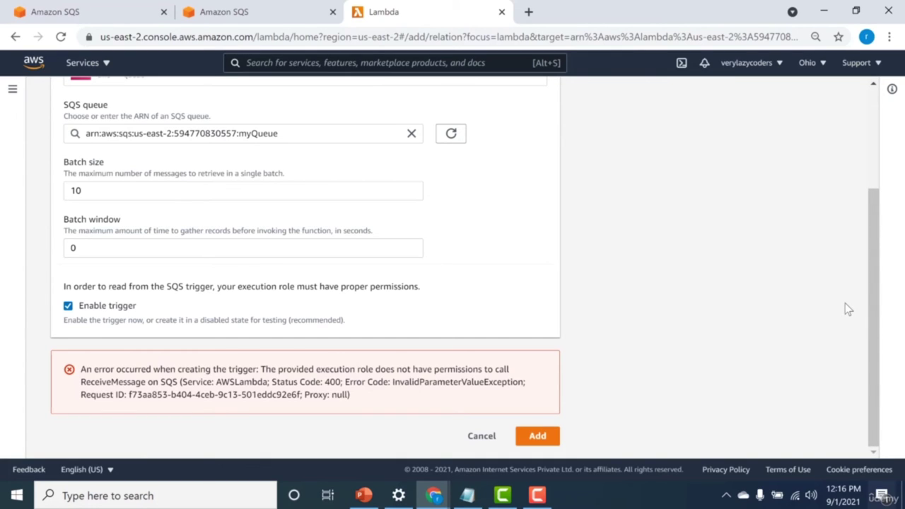
left_click(468, 442)
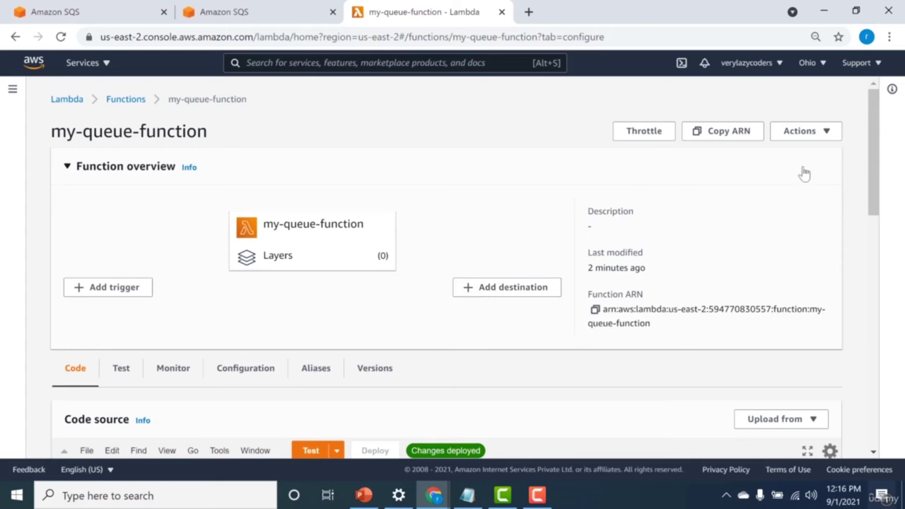
Open the execution role of my-queue-function in IAM from the function's permissions configuration.
left_click_drag(871, 170, 864, 200)
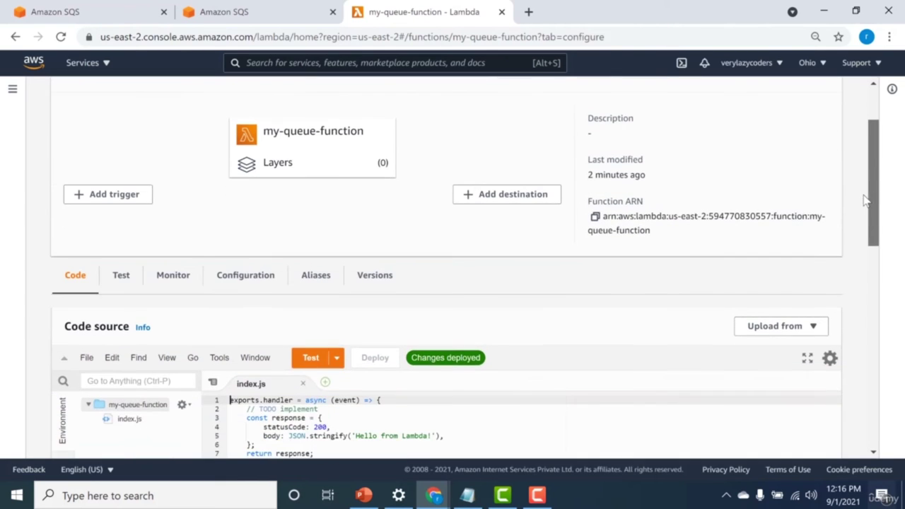
left_click(263, 279)
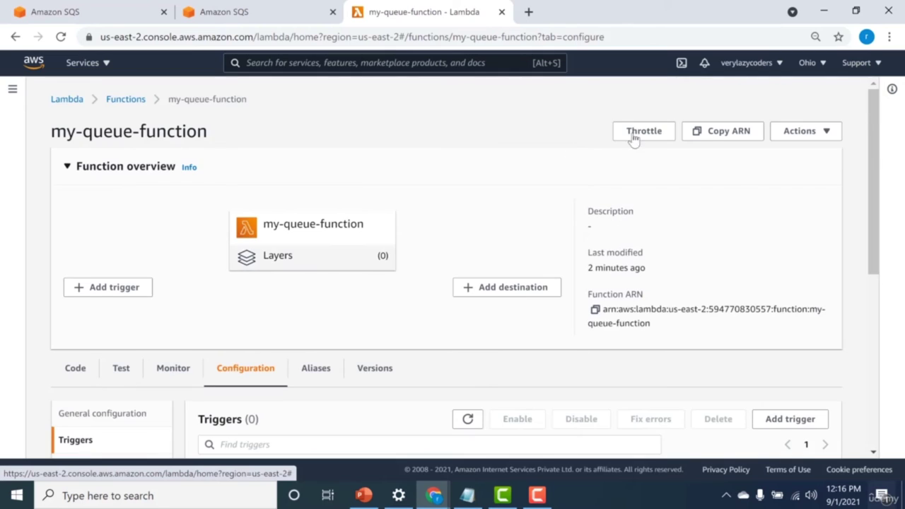
left_click_drag(879, 164, 875, 225)
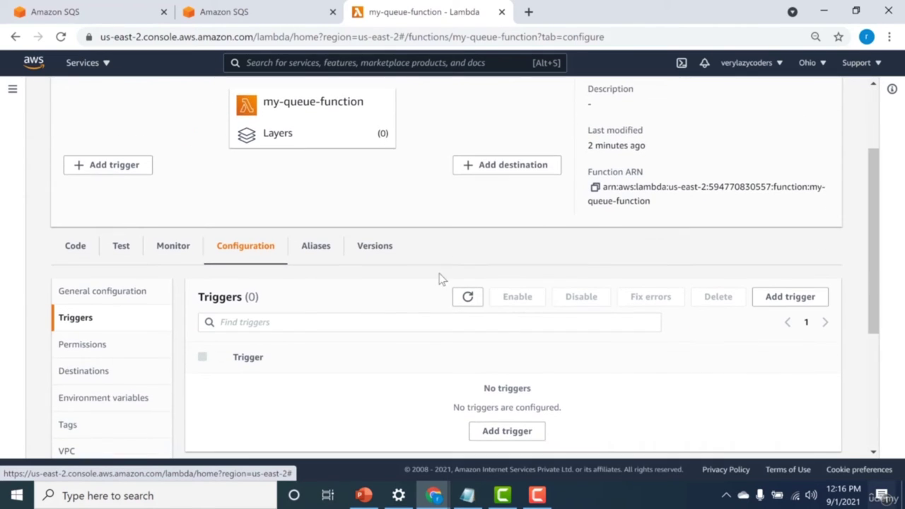
left_click(119, 346)
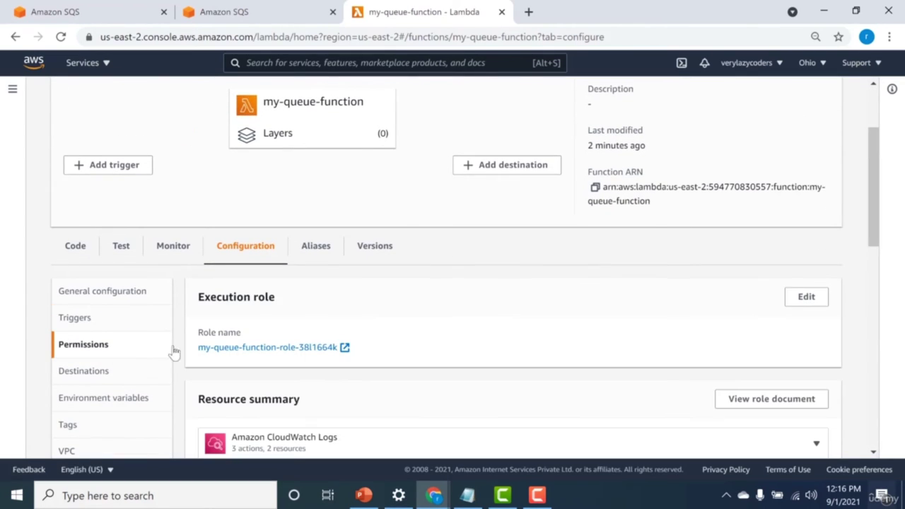
left_click(253, 347)
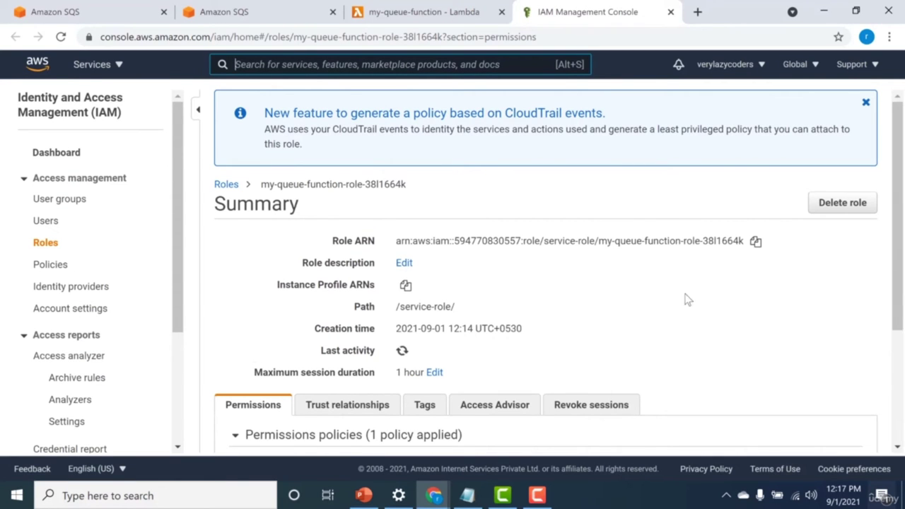
Attach the AmazonSQSFullAccess policy to the function's execution role and check the role's permissions policies.
left_click_drag(896, 177, 820, 283)
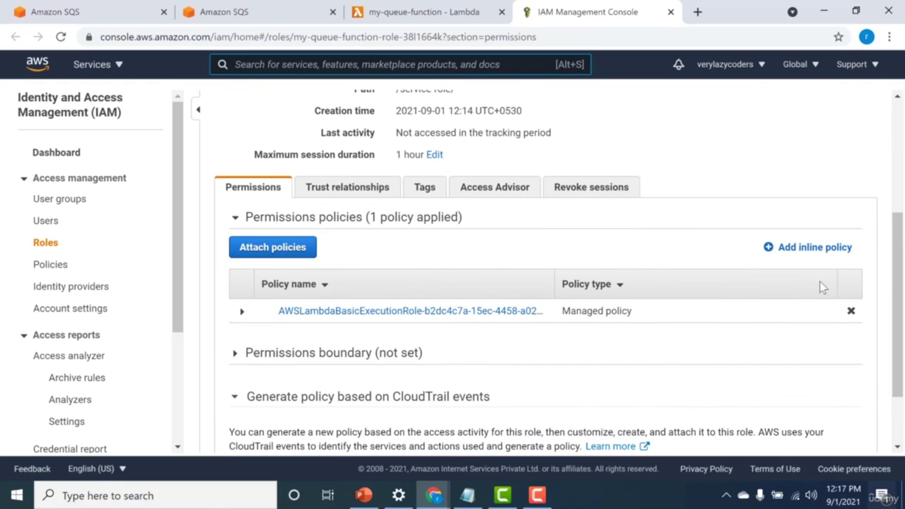
left_click(273, 247)
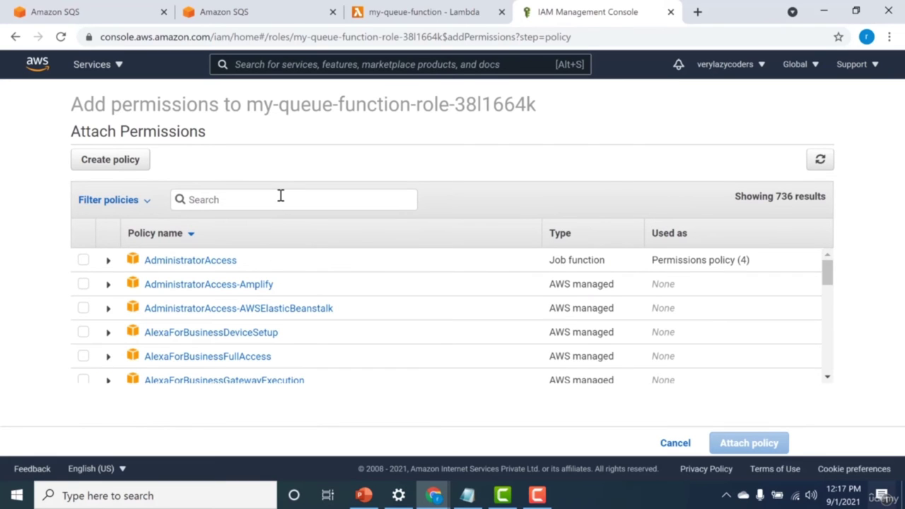
type("sqs")
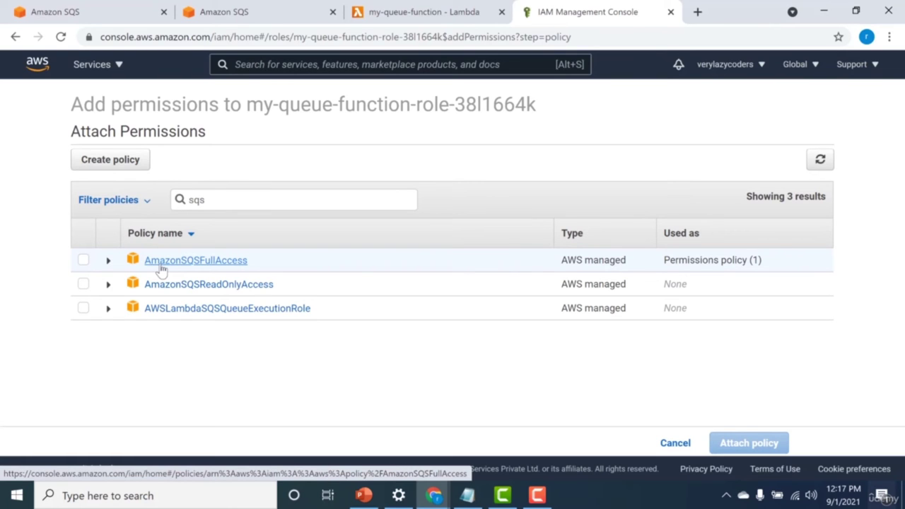
left_click(83, 261)
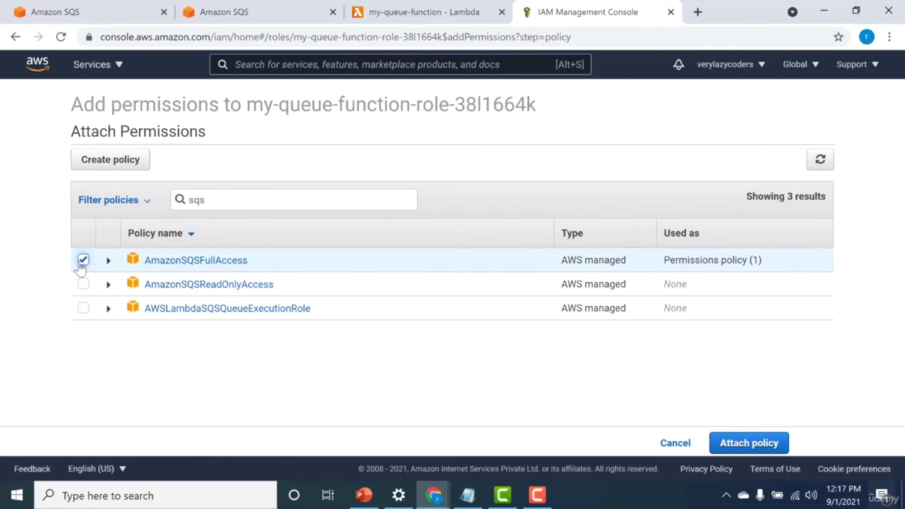
left_click(738, 440)
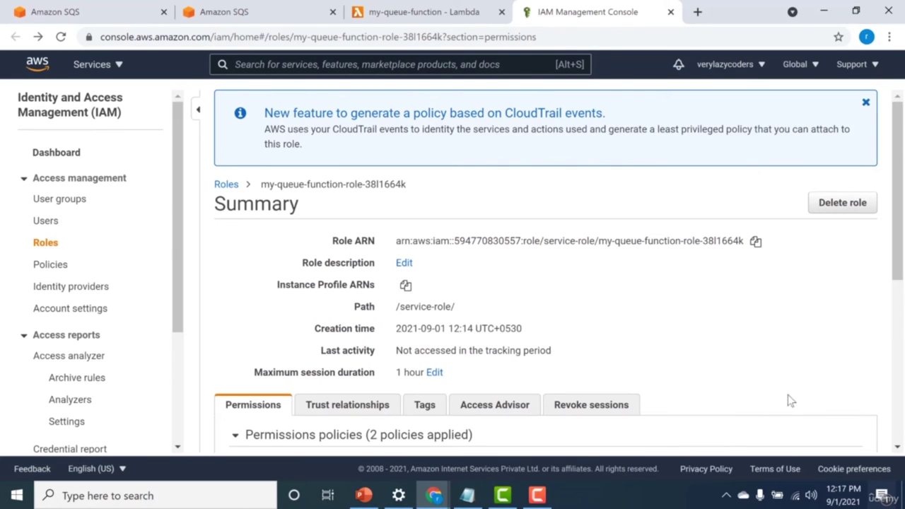
left_click_drag(902, 262, 894, 353)
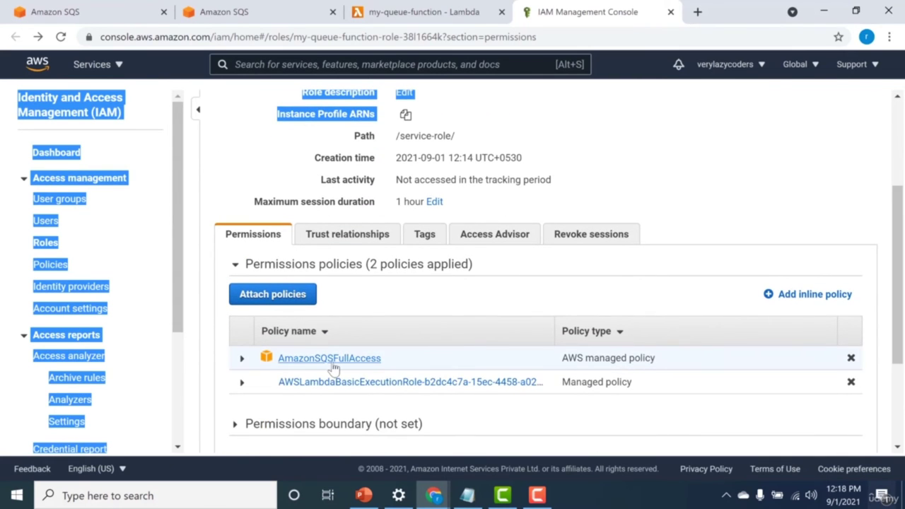
left_click(388, 311)
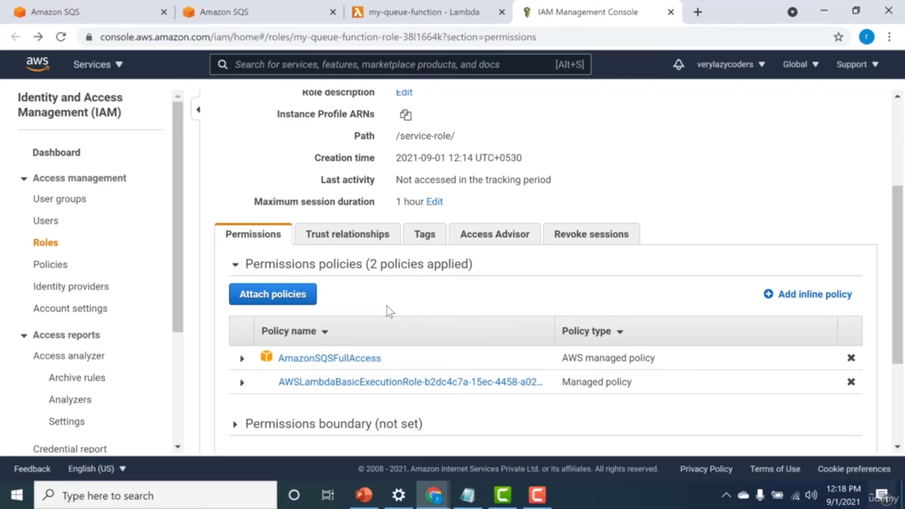
Add an enabled SQS trigger for myQueue to my-queue-function, keeping the default batch size and batch window, and dismiss the notification.
left_click(415, 22)
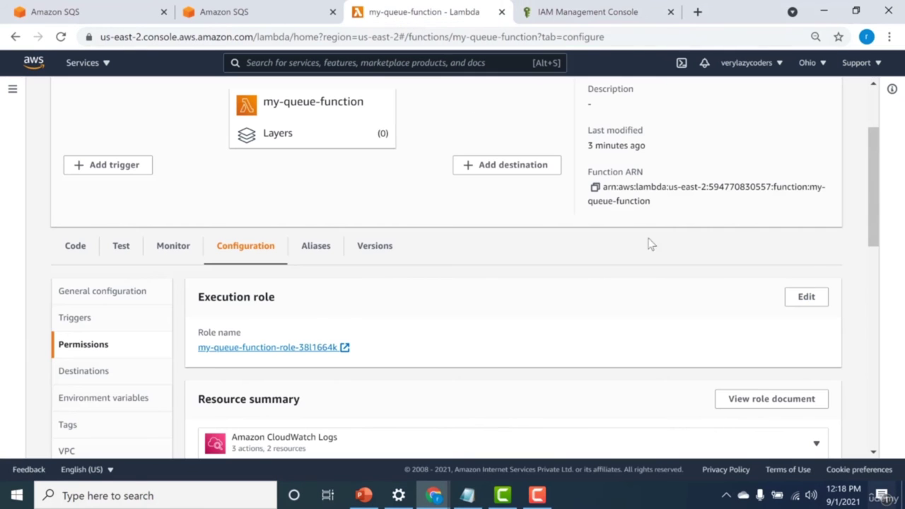
left_click_drag(874, 228, 873, 200)
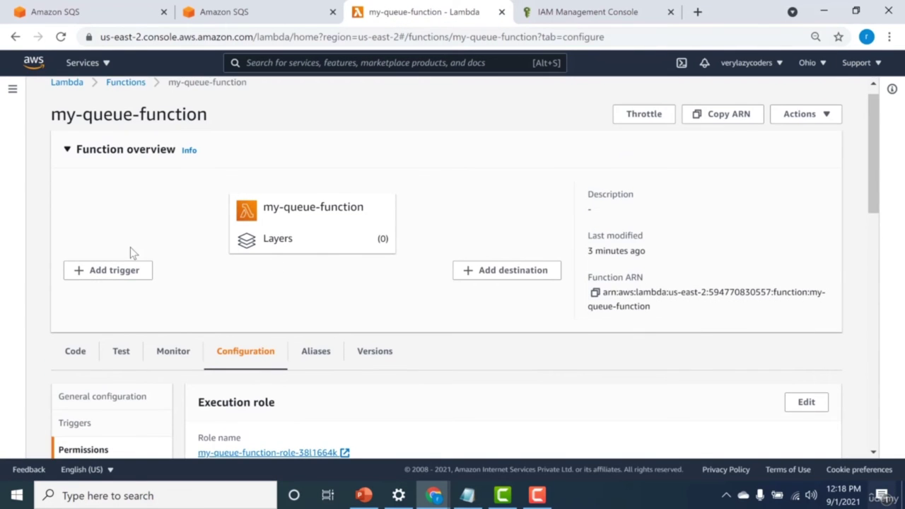
left_click(107, 275)
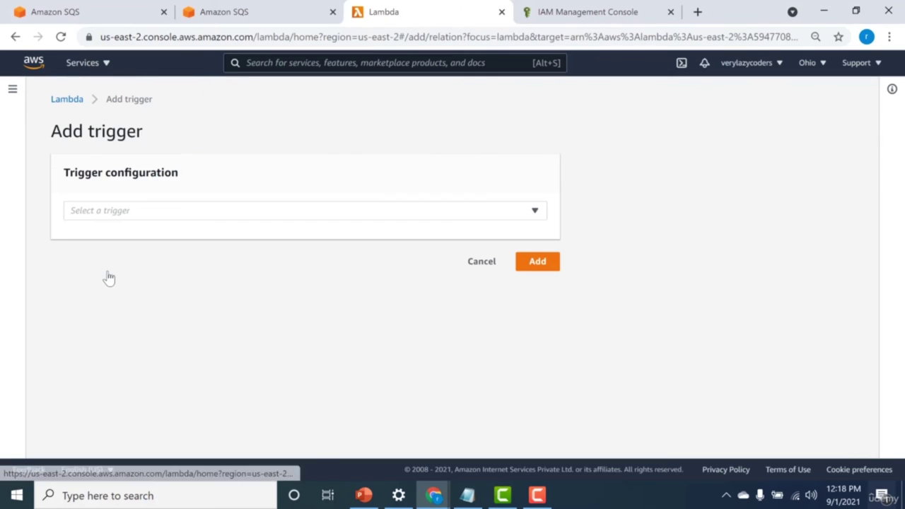
left_click(181, 212)
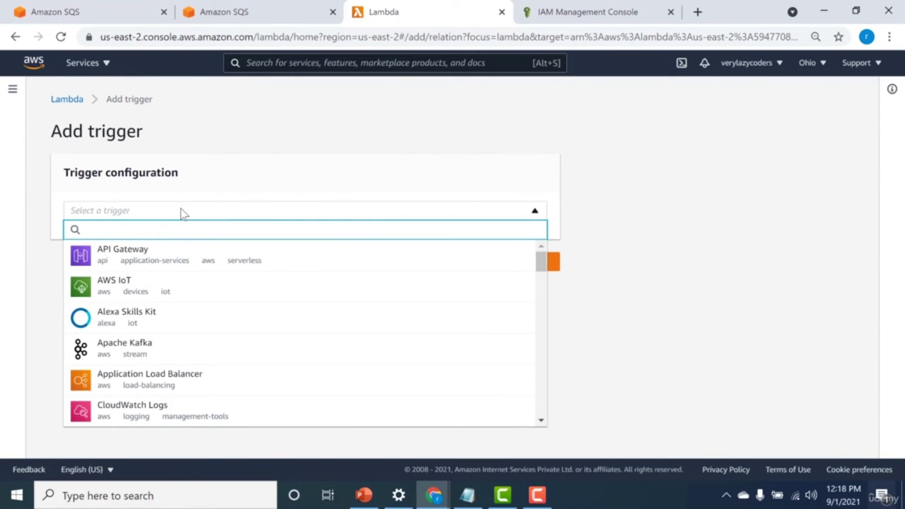
type("sqs")
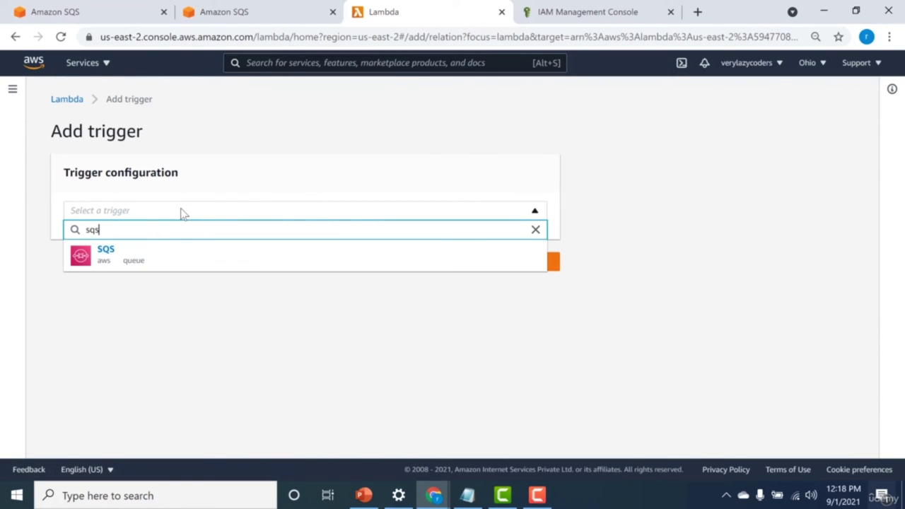
left_click(173, 259)
left_click(163, 278)
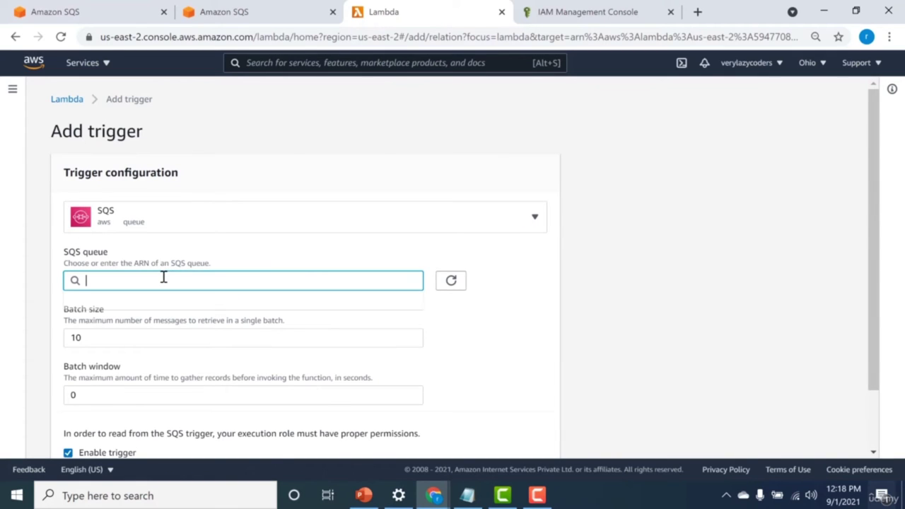
left_click(157, 303)
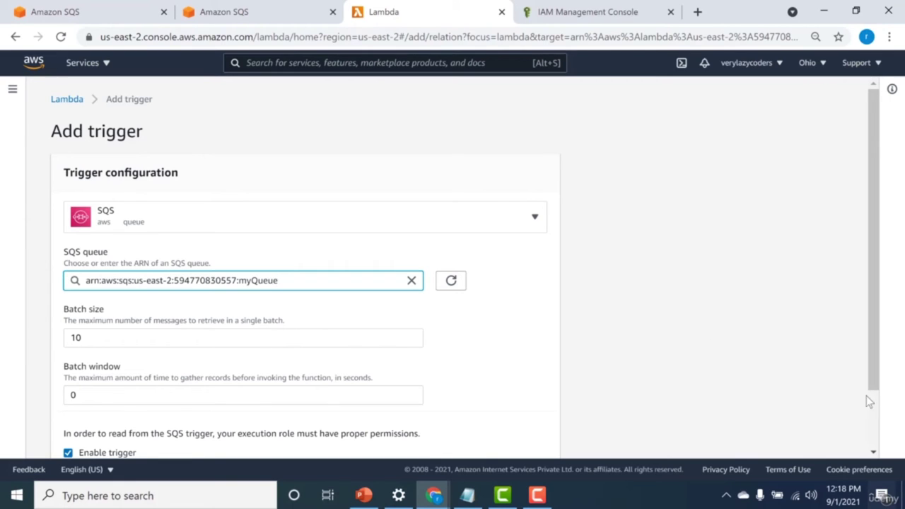
scroll(874, 424, "down", 1)
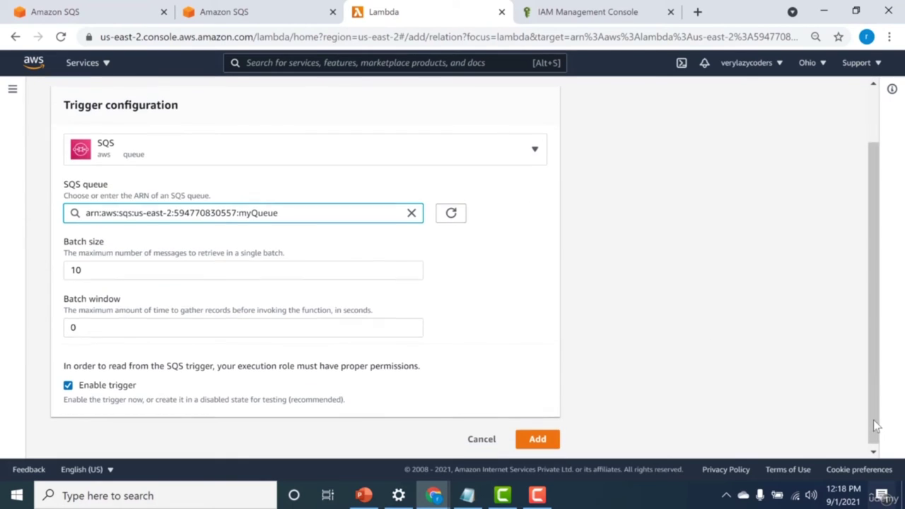
left_click(531, 432)
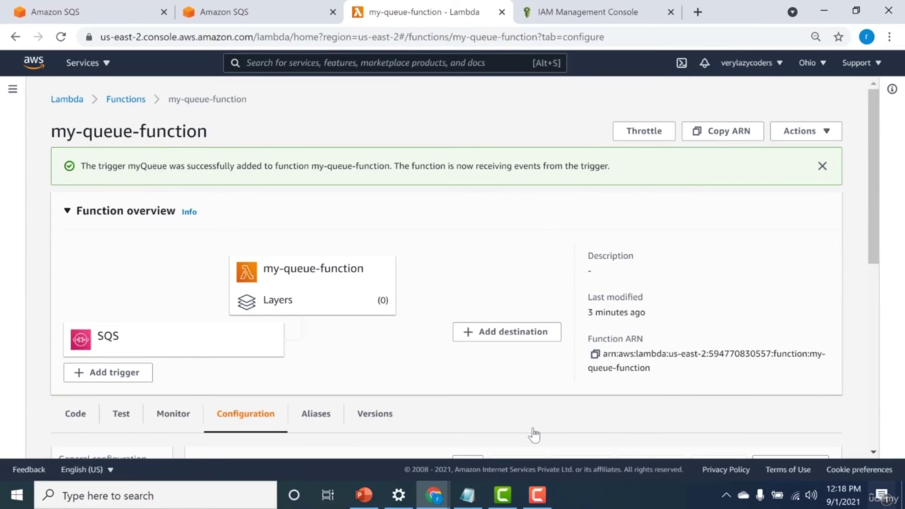
left_click(821, 167)
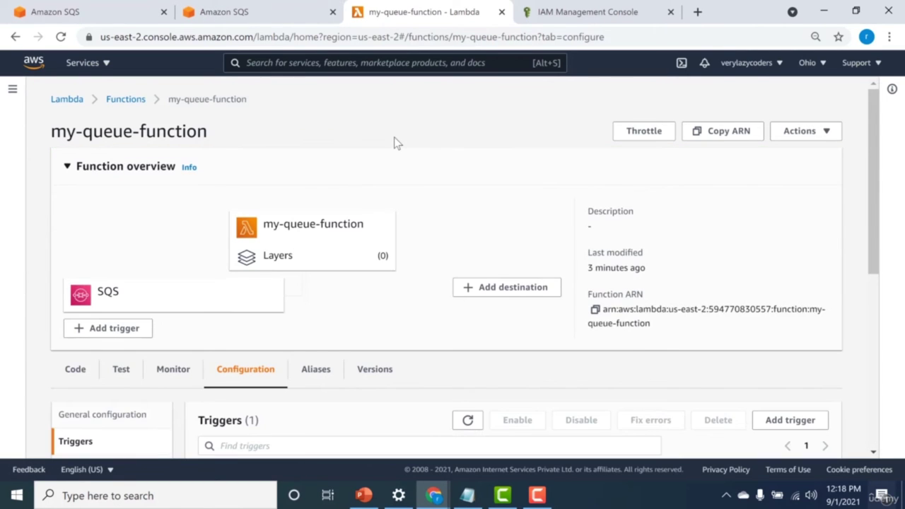
Check the Lambda triggers and their status on the myQueue details page in SQS.
left_click(296, 3)
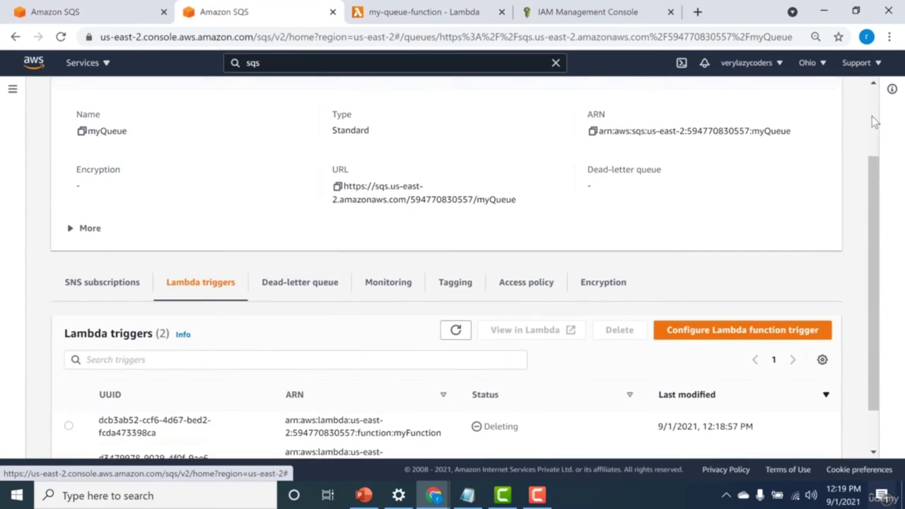
scroll(872, 121, "up", 2)
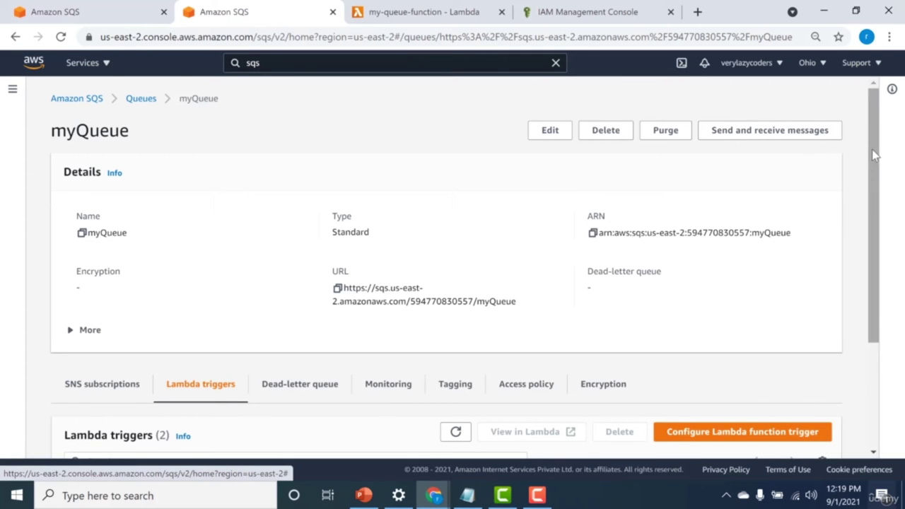
left_click_drag(872, 149, 859, 258)
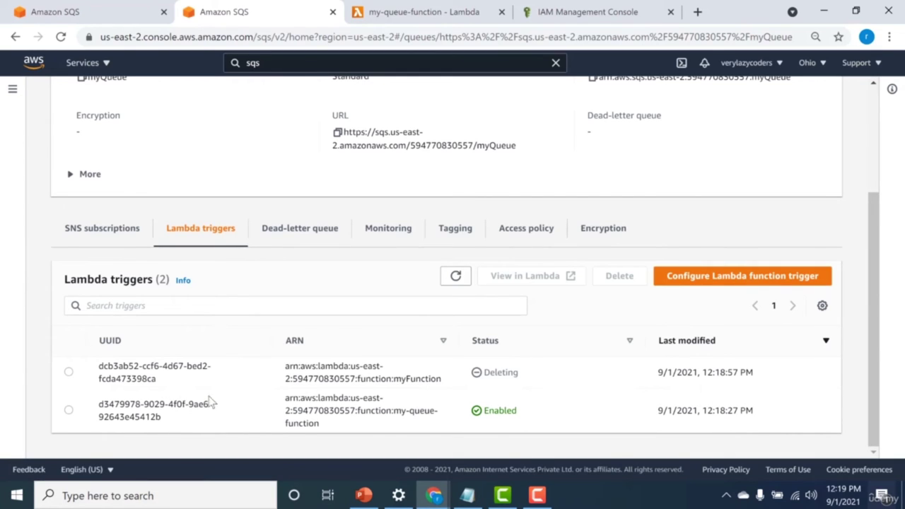
left_click(414, 11)
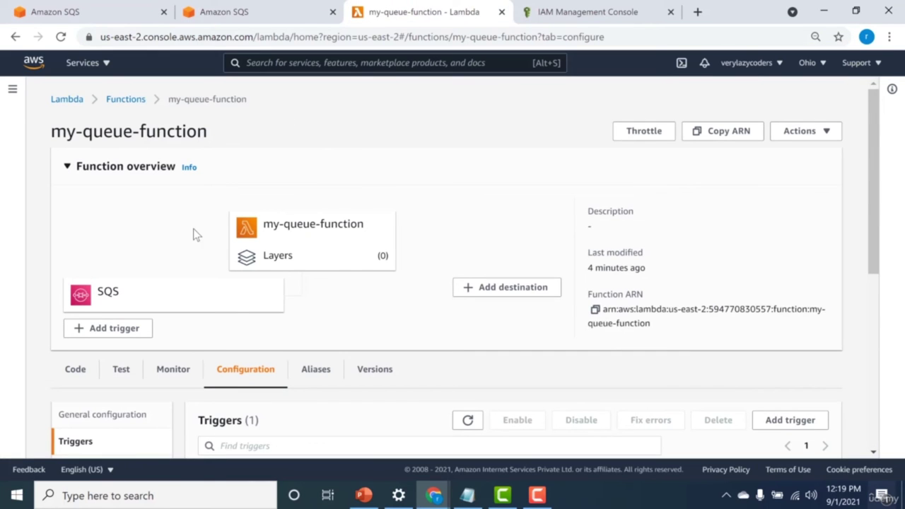
left_click(286, 7)
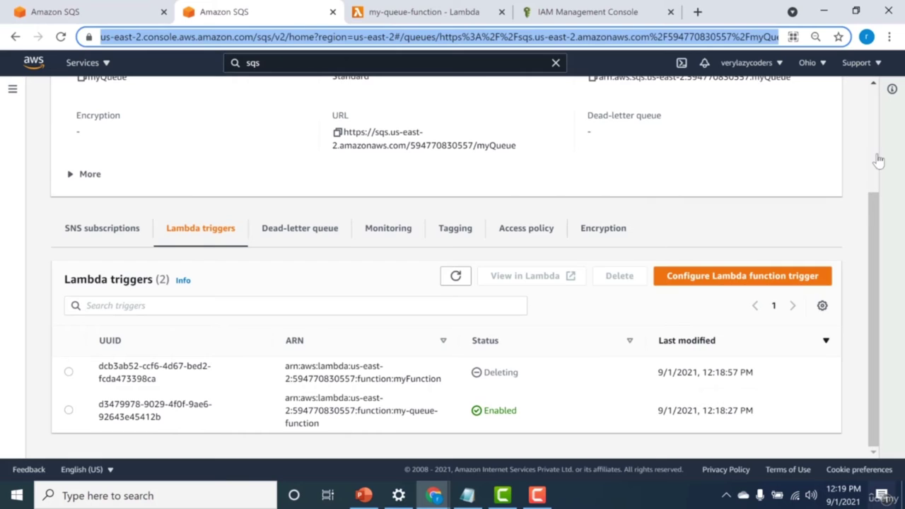
scroll(876, 159, "up", 5)
Add console.log(event); as the first line of the handler in my-queue-function's index.js and deploy the change.
left_click(393, 15)
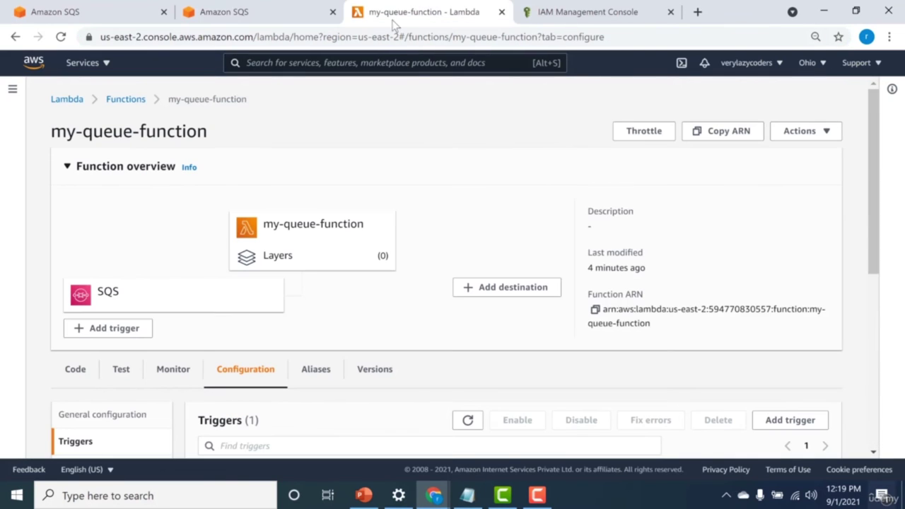
left_click(75, 369)
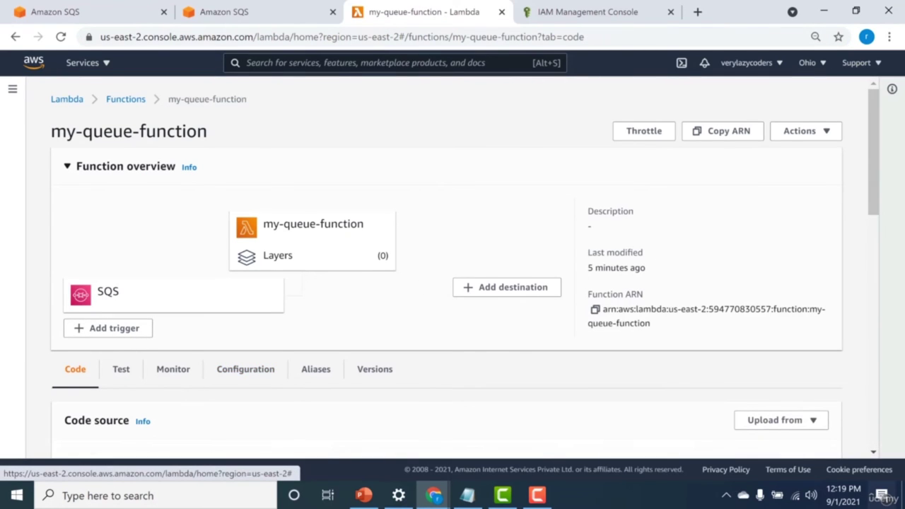
left_click_drag(874, 202, 874, 296)
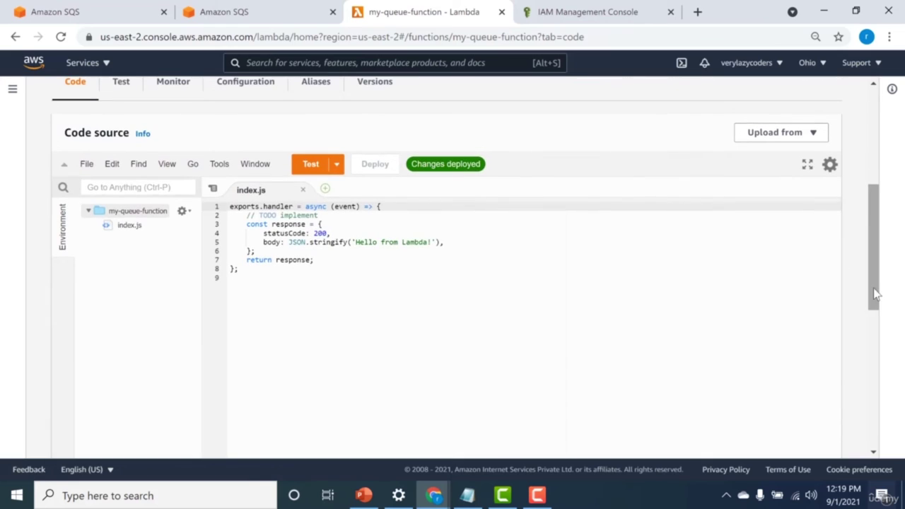
left_click(431, 207)
key("Return")
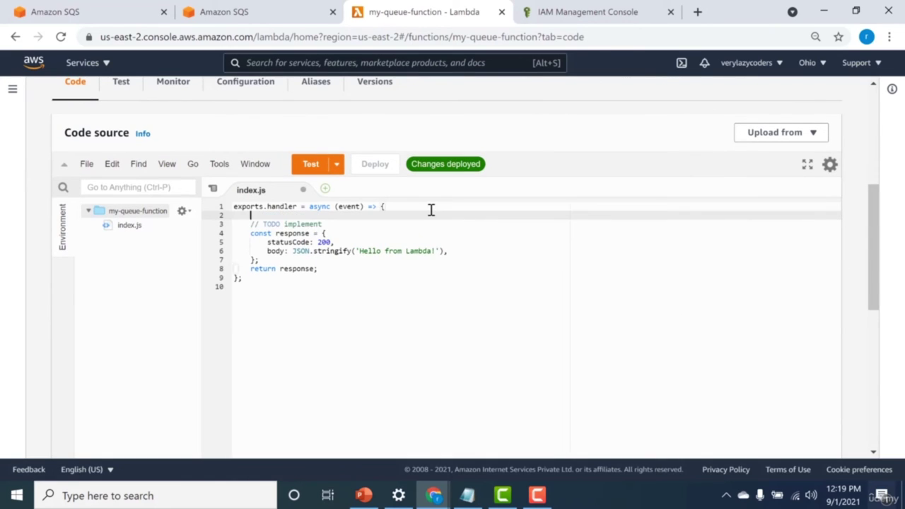
type("console.")
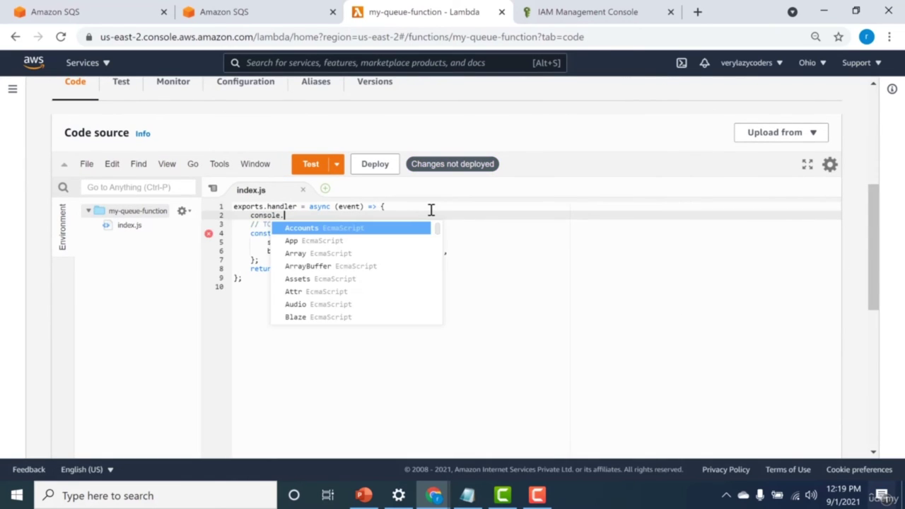
type("log(")
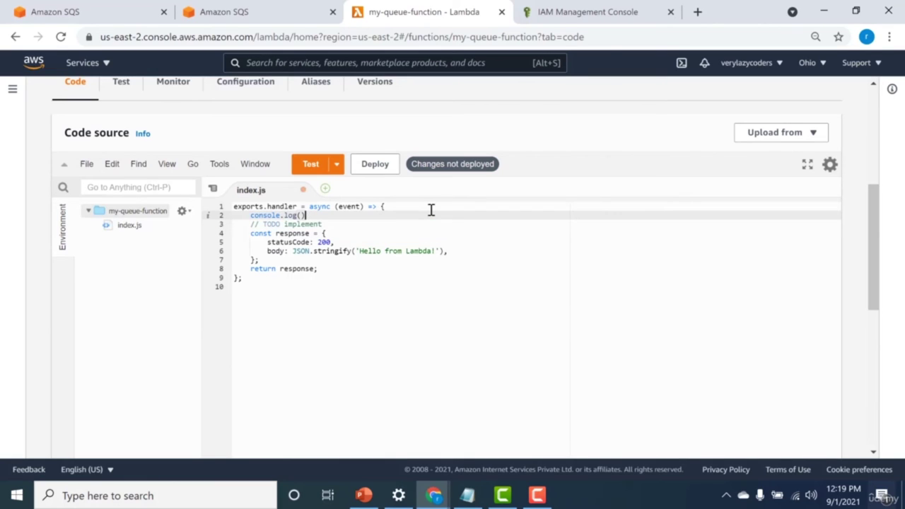
type("event);")
left_click(380, 166)
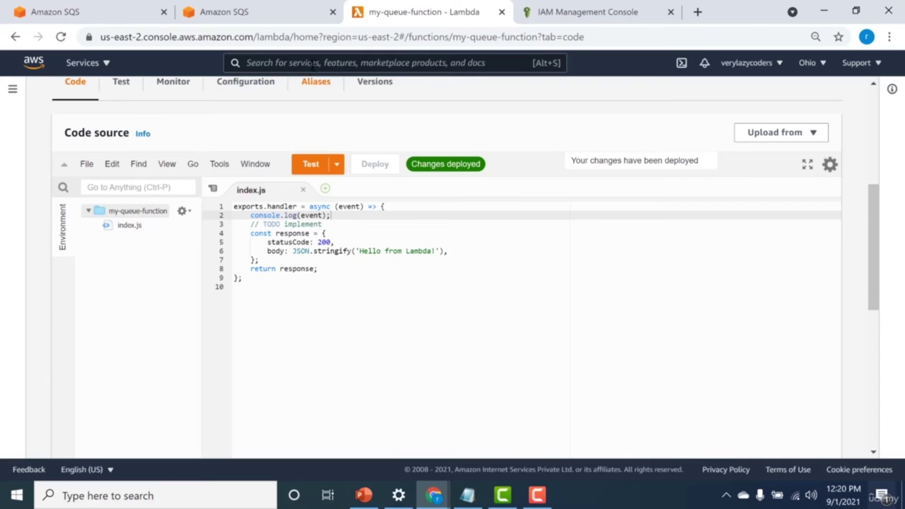
Send a message with the body "hello world" to myQueue and dismiss the notification.
left_click(281, 9)
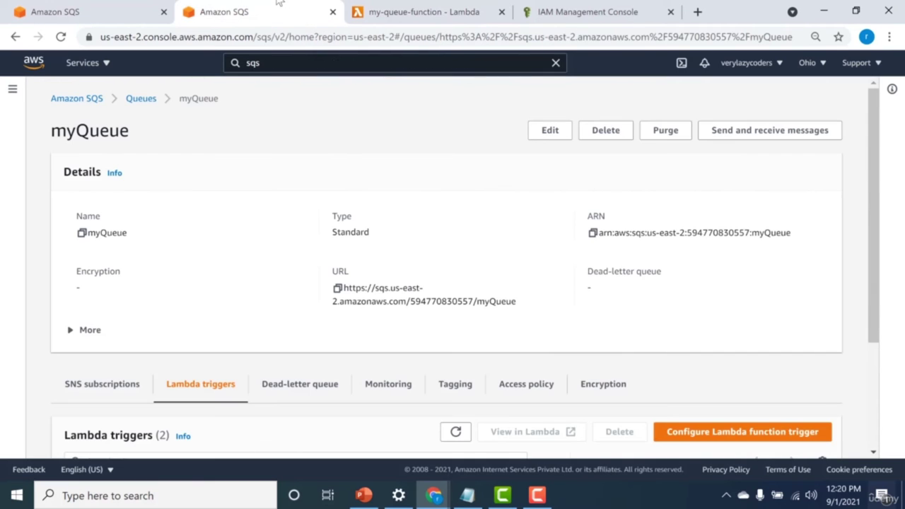
left_click(786, 136)
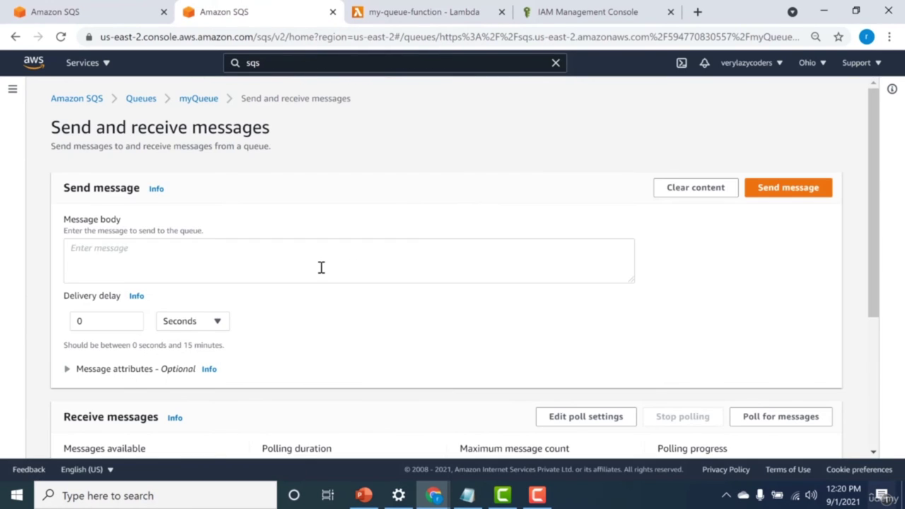
left_click(321, 268)
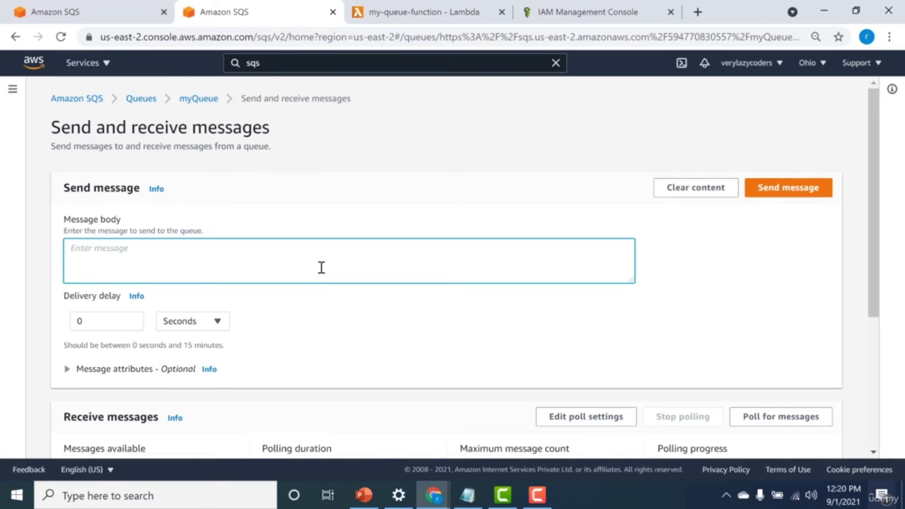
type("hello world")
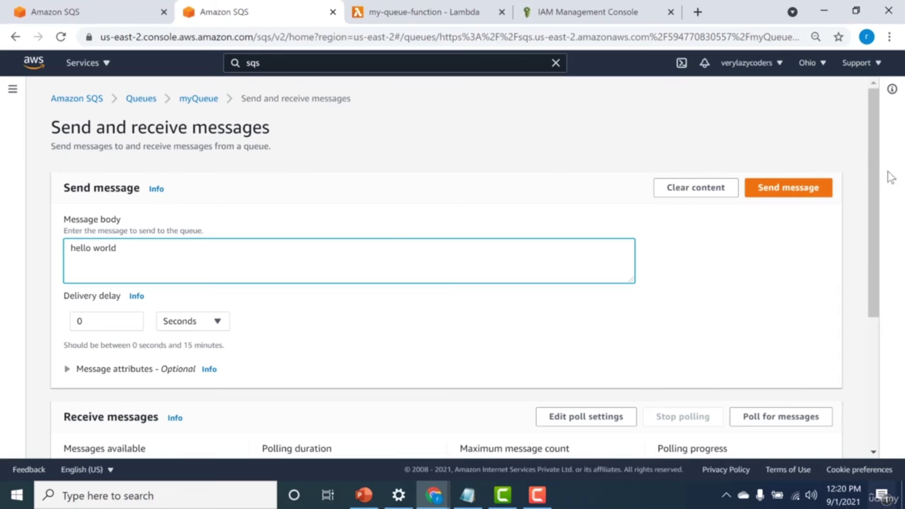
mouse_move(879, 225)
left_mouse_down()
mouse_move(884, 323)
mouse_move(887, 230)
left_mouse_up()
left_click(822, 159)
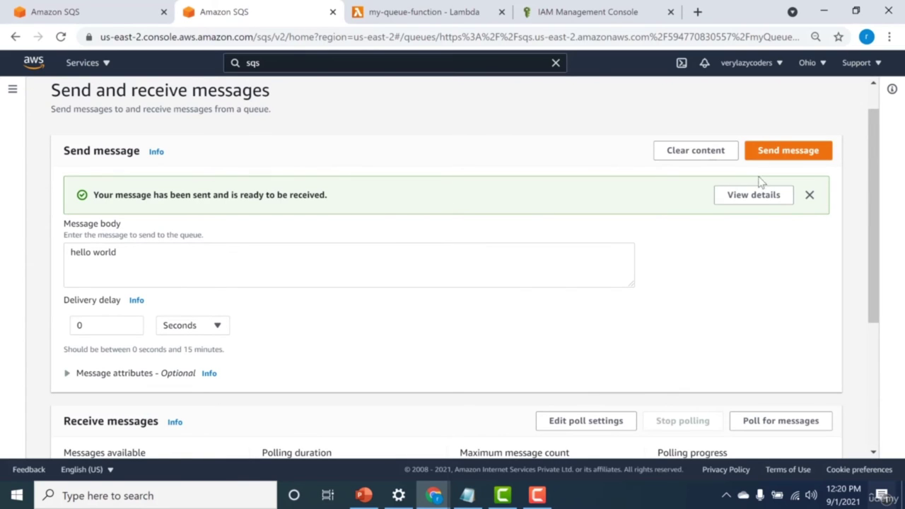
left_click(810, 194)
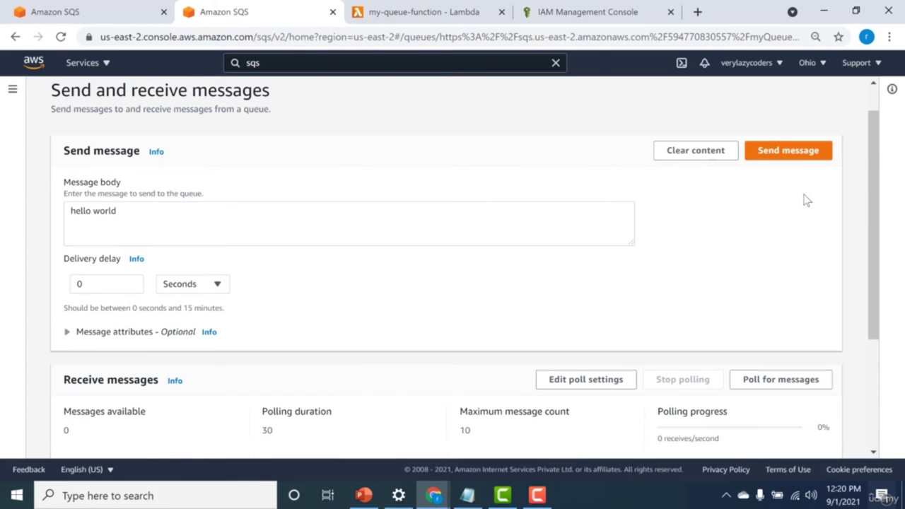
Open my-queue-function's CloudWatch logs from its monitoring page and expand the INFO event in the 2021/09/01 log stream to examine the message record.
left_click(411, 10)
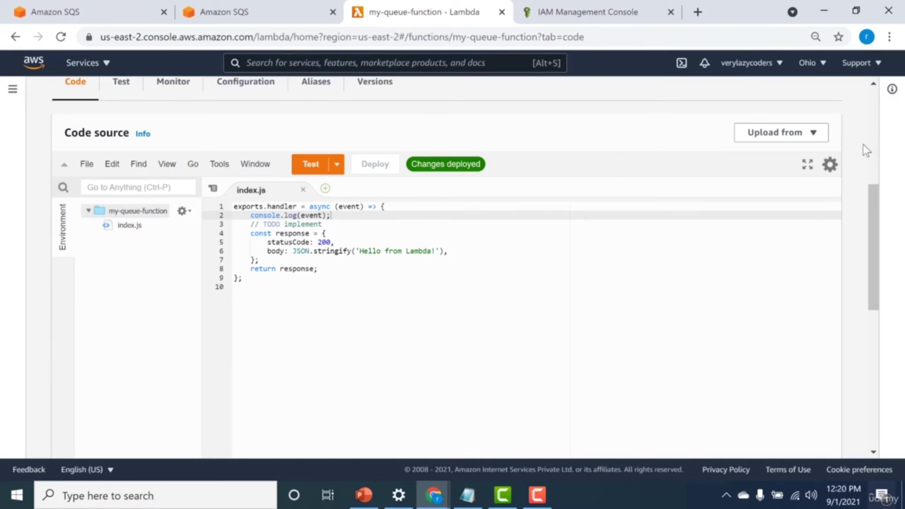
scroll(879, 159, "up", 4)
scroll(894, 254, "down", 4)
scroll(890, 188, "up", 2)
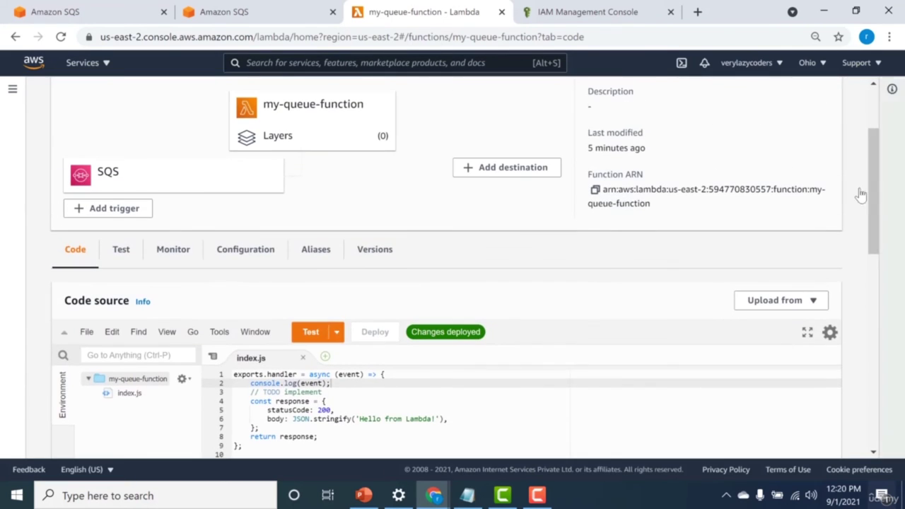
left_click(171, 259)
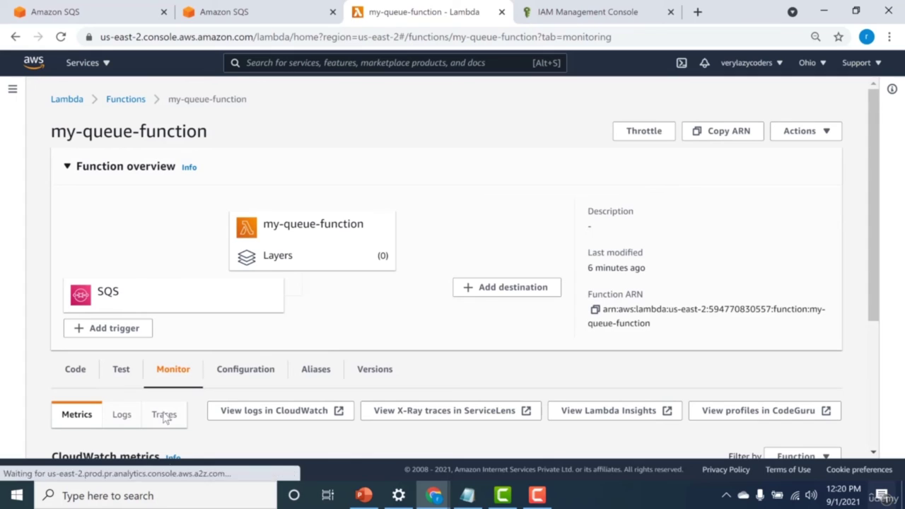
left_click(283, 415)
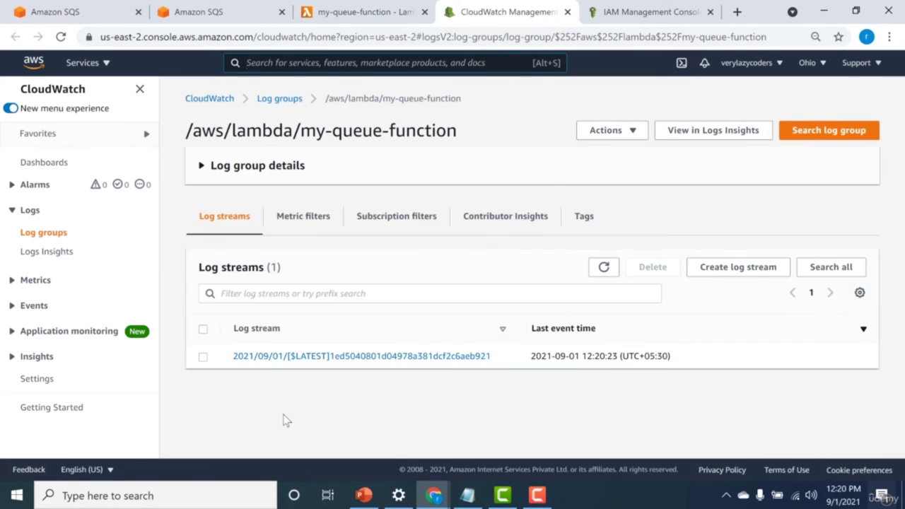
left_click(297, 357)
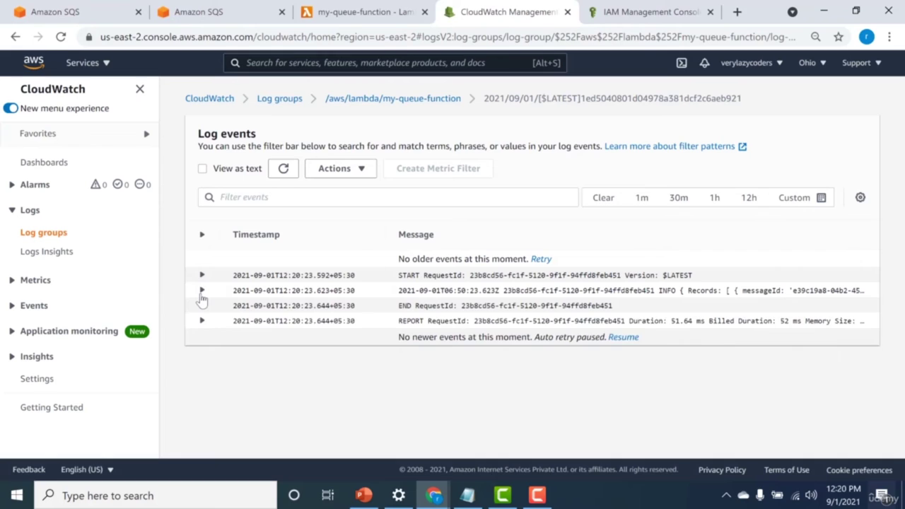
left_click(201, 290)
left_click_drag(258, 376, 333, 376)
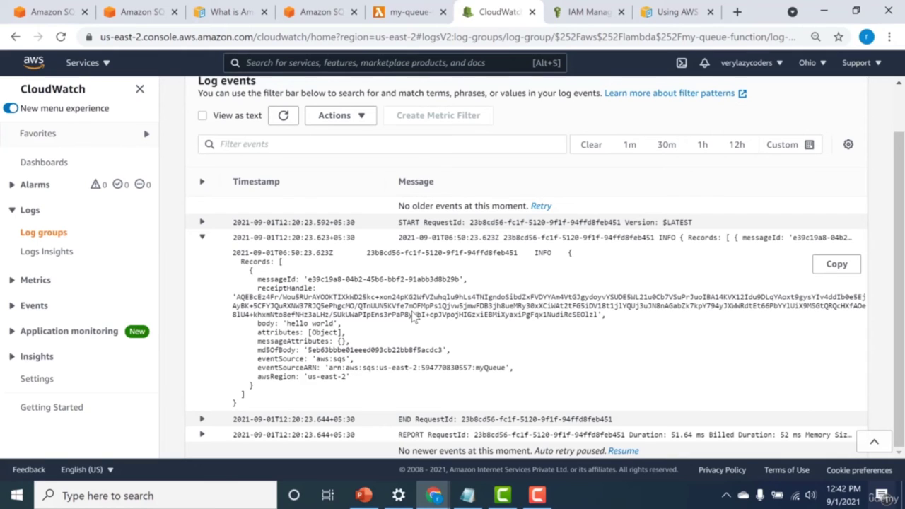
Poll myQueue for messages in SQS and check the list of received messages.
left_click(160, 9)
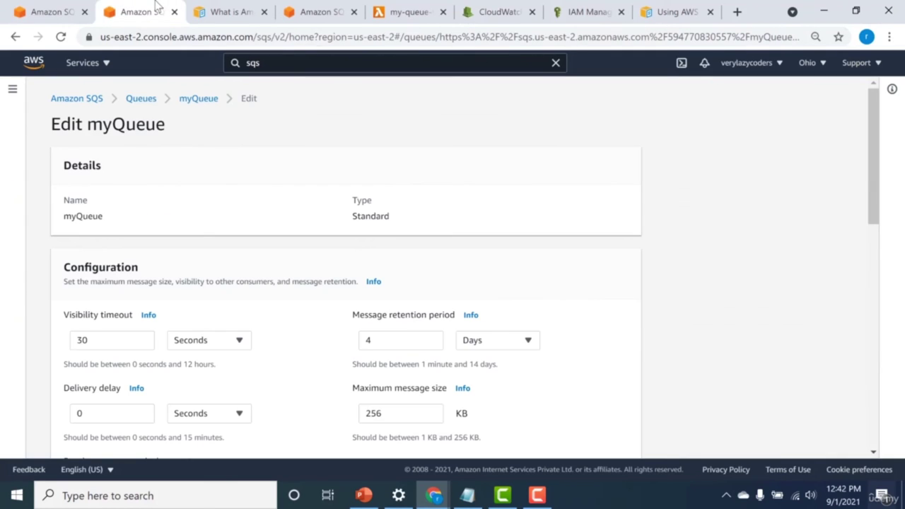
left_click(186, 100)
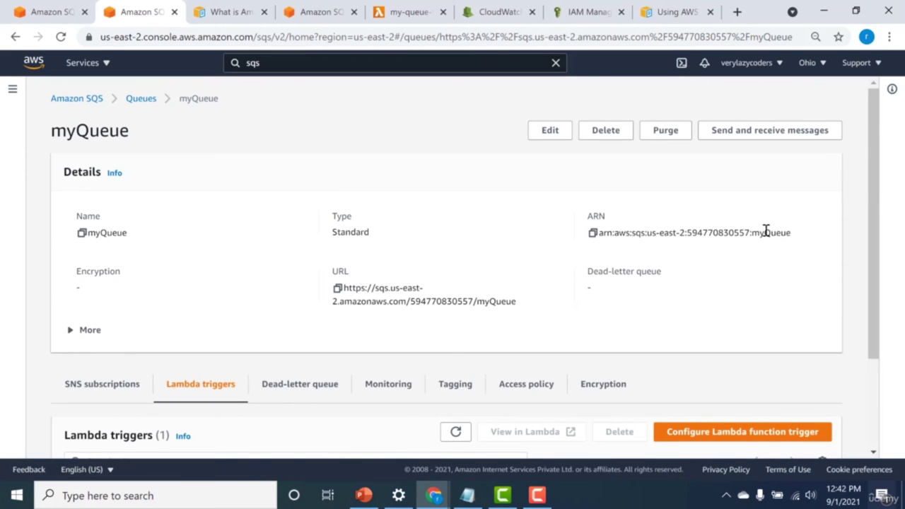
left_click(819, 132)
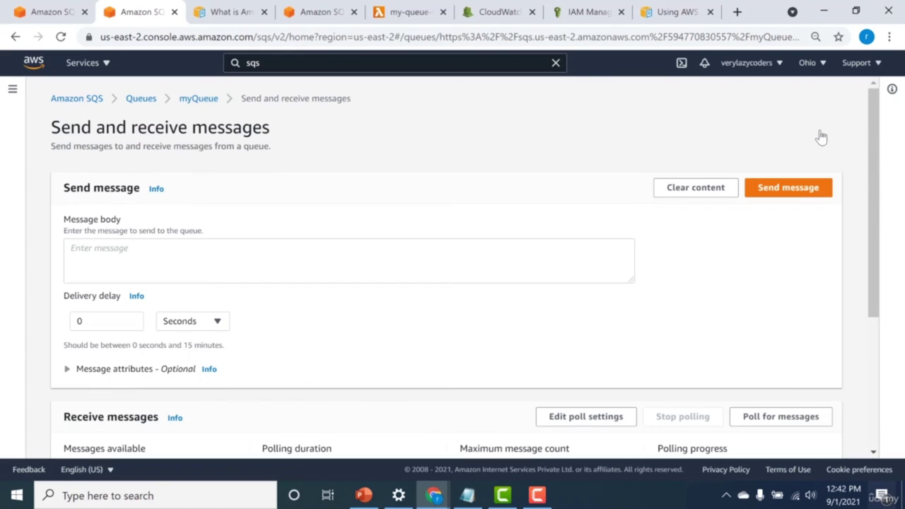
left_click(751, 427)
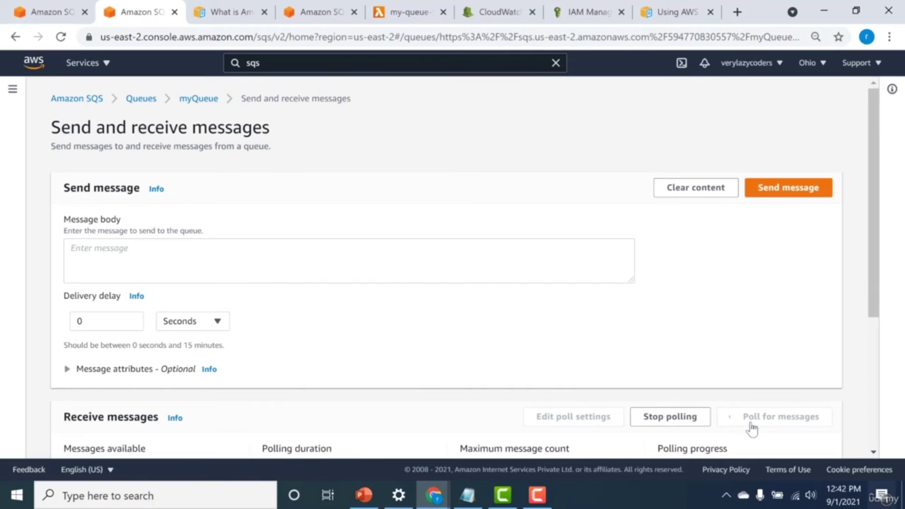
left_click_drag(877, 263, 876, 359)
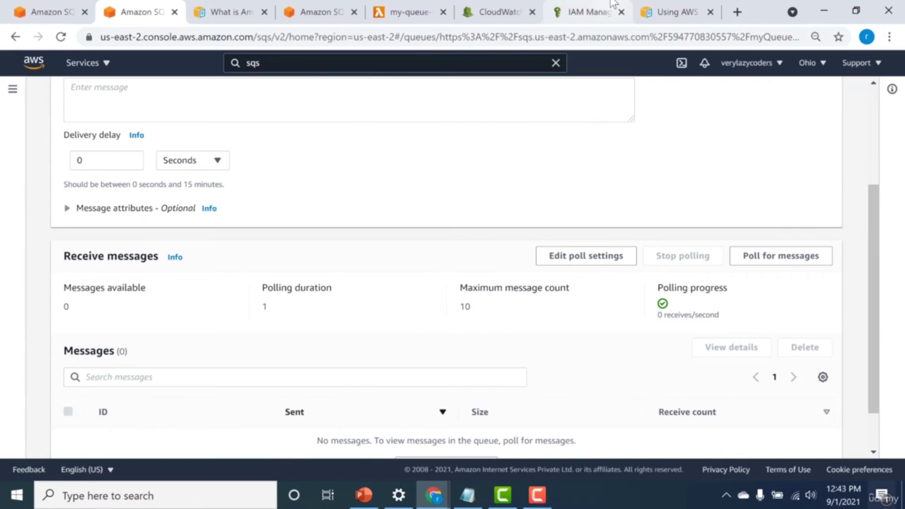
Revisit the logged queue event in CloudWatch and return to the my-queue-function page in Lambda.
left_click(559, 10)
left_click(498, 12)
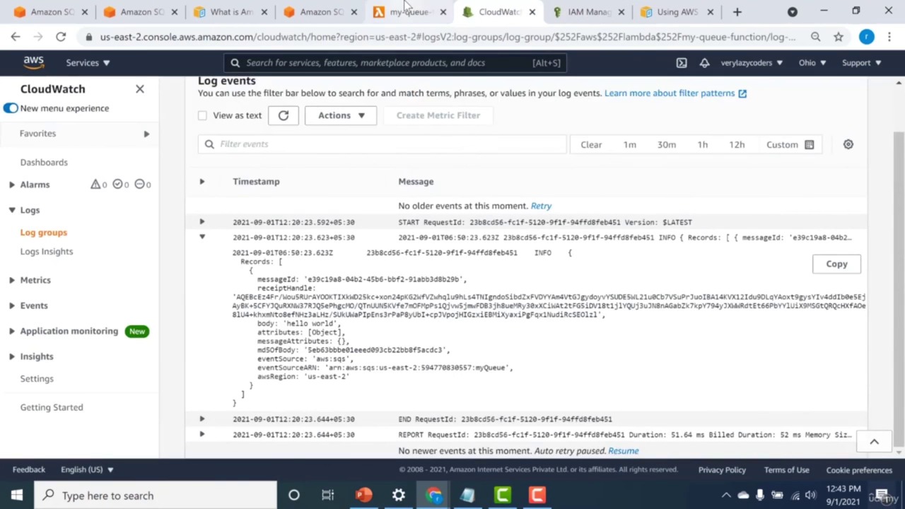
left_click(405, 9)
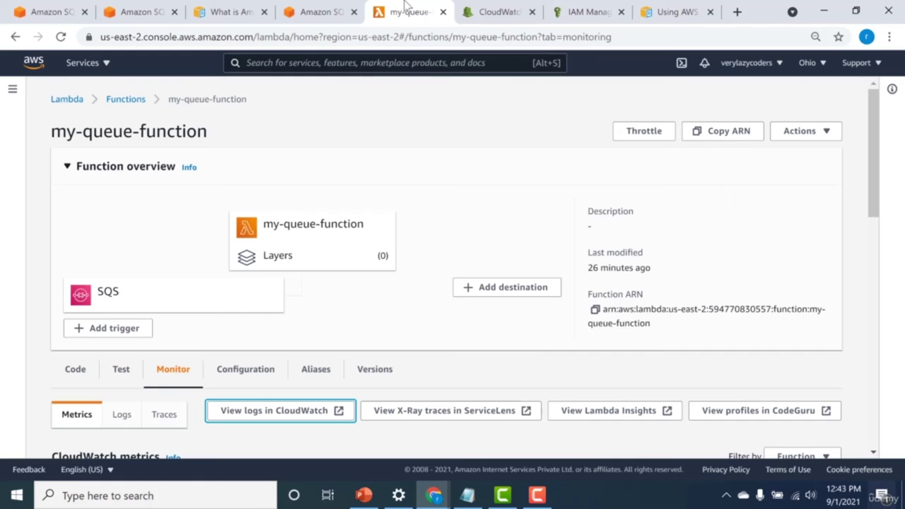